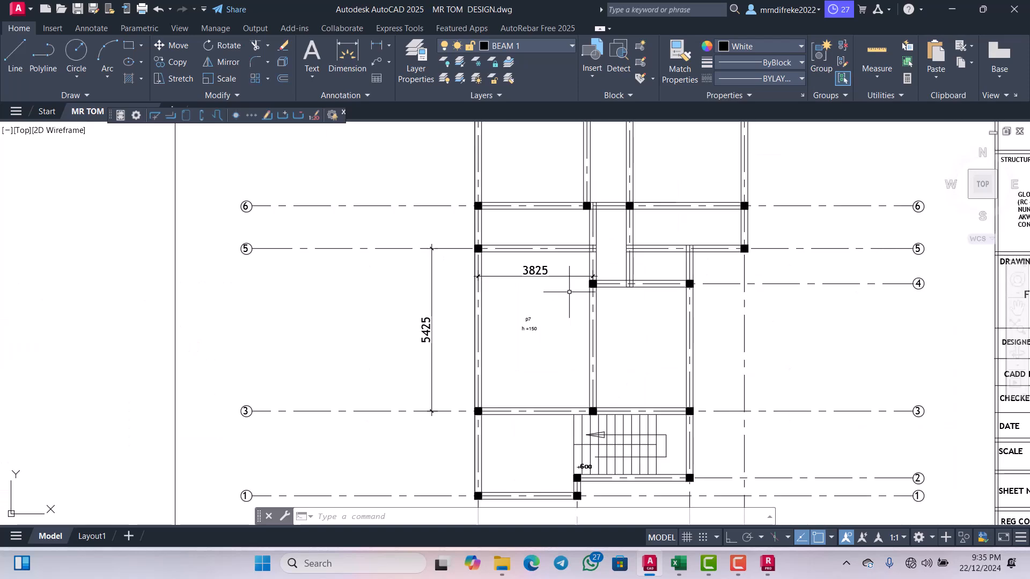
# - Examine panel p7 on the floor beam plan, including its 3825 by 5425 dimensions and its h =150 slab thickness note
pyautogui.scroll(-2, 531, 279)
pyautogui.scroll(4, 505, 255)
pyautogui.scroll(-2, 505, 255)
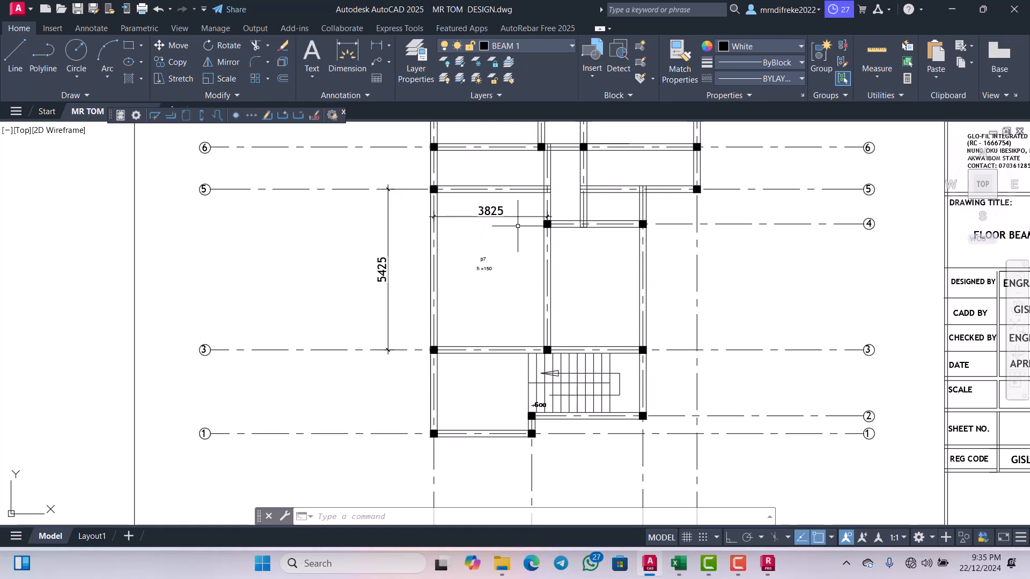
pyautogui.scroll(4, 490, 251)
pyautogui.scroll(-6, 489, 255)
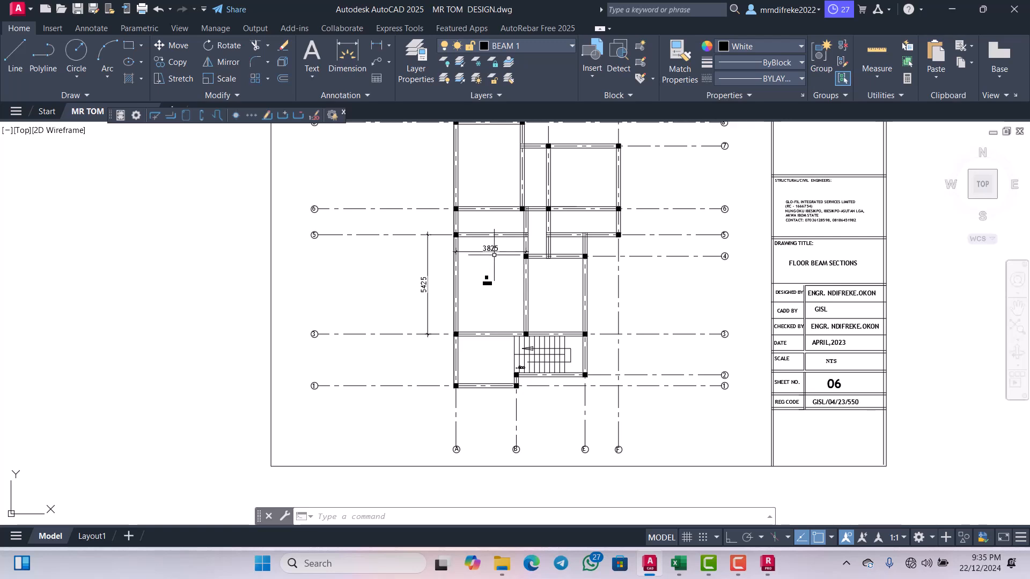
pyautogui.scroll(-2, 494, 266)
pyautogui.scroll(2, 489, 221)
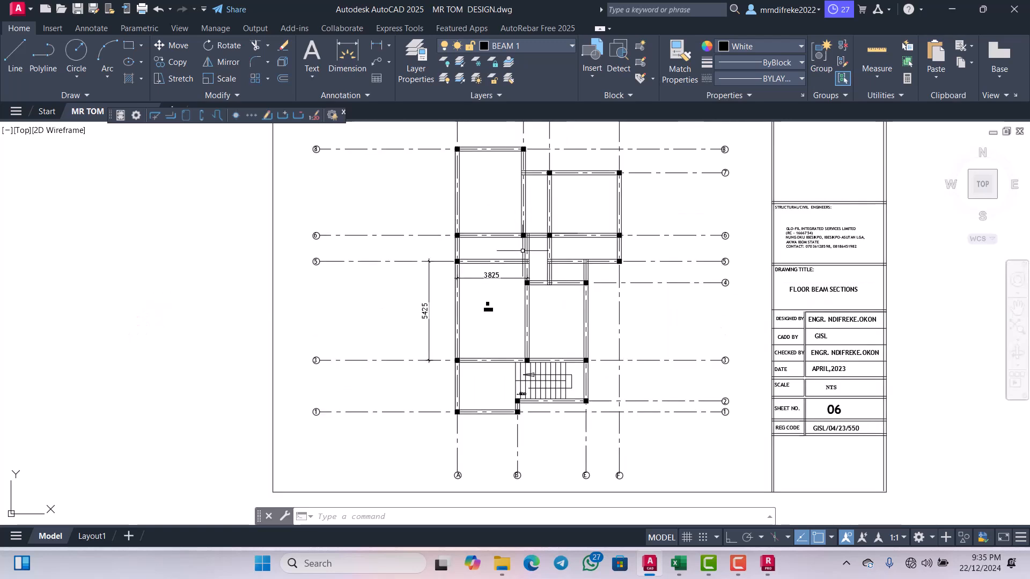
pyautogui.moveTo(510, 216); pyautogui.dragTo(464, 206, button='middle')
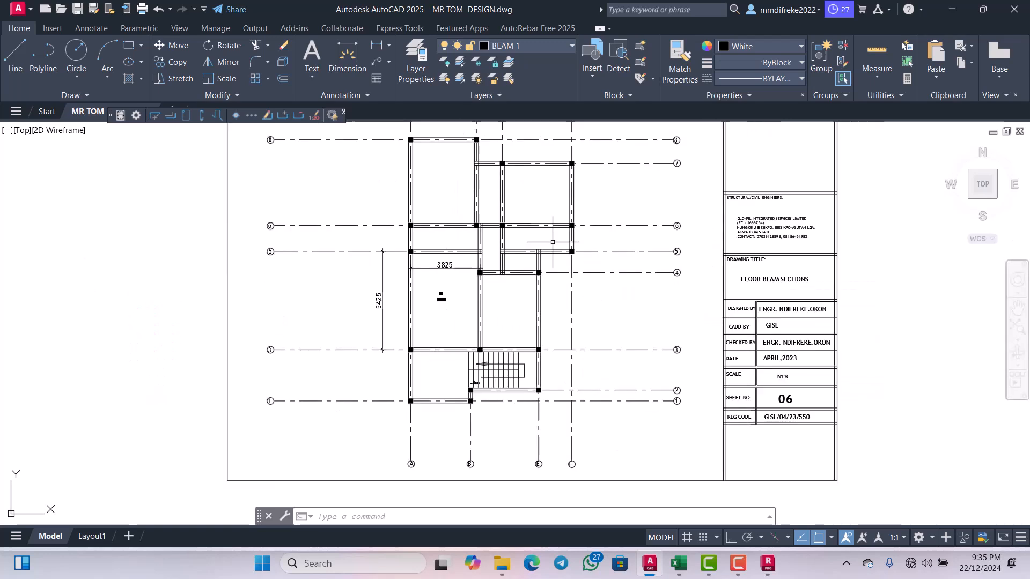
pyautogui.scroll(2, 445, 271)
pyautogui.scroll(-2, 444, 271)
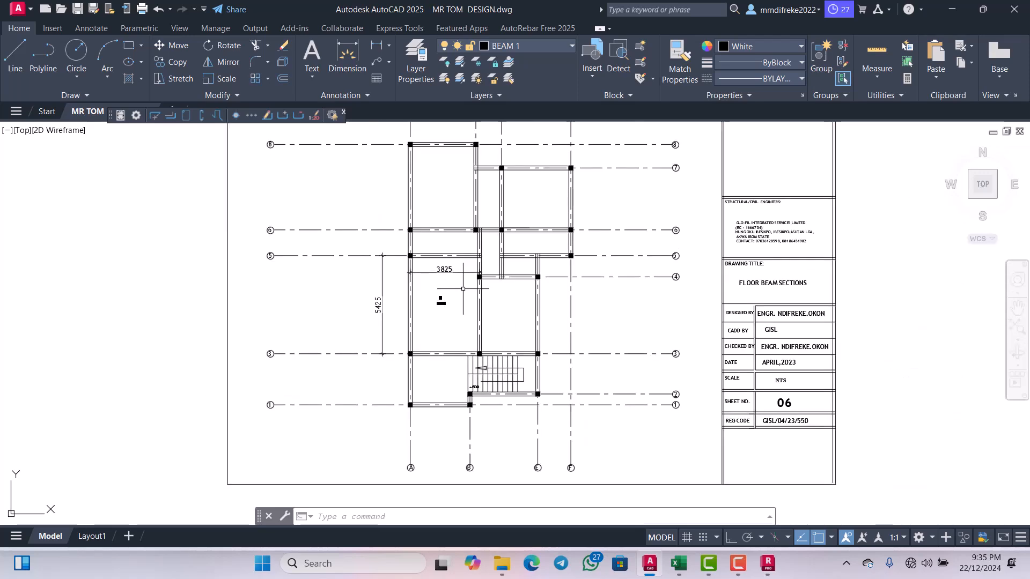
pyautogui.scroll(2, 444, 272)
pyautogui.scroll(-2, 463, 273)
pyautogui.scroll(1, 485, 294)
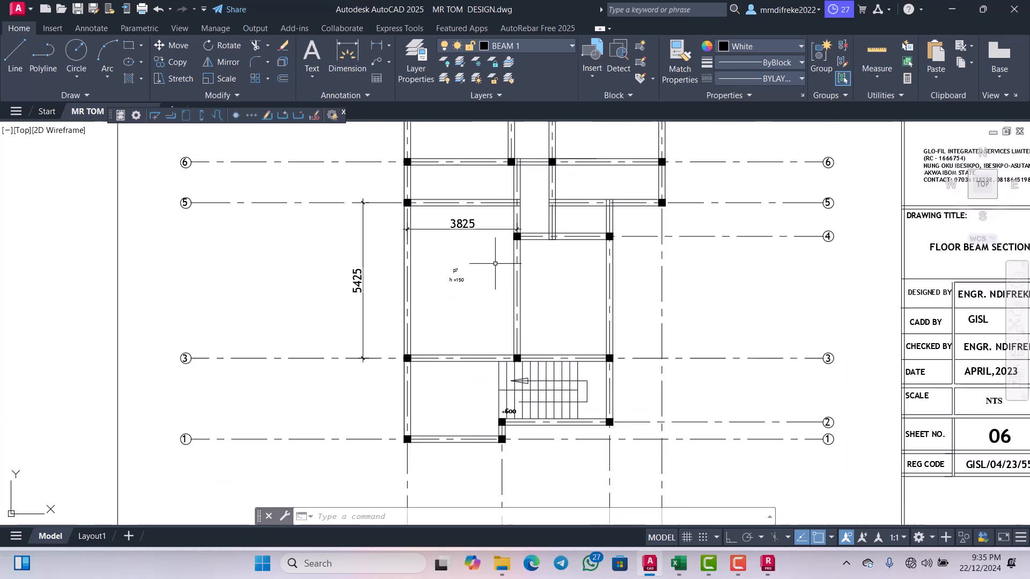
pyautogui.scroll(-1, 492, 276)
pyautogui.scroll(4, 492, 276)
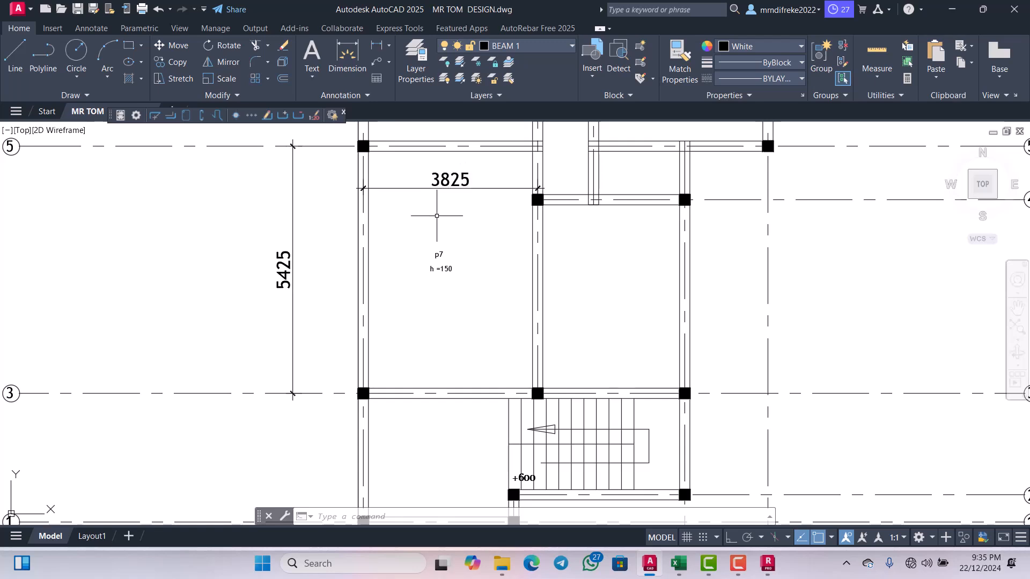
pyautogui.scroll(-4, 409, 250)
pyautogui.scroll(4, 429, 212)
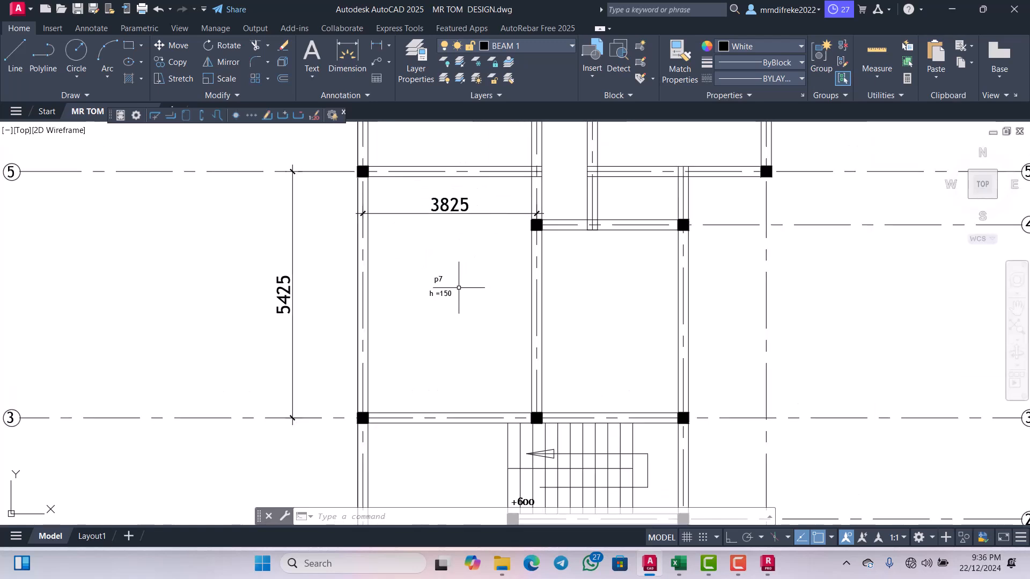
pyautogui.scroll(-3, 449, 300)
pyautogui.scroll(-4, 432, 292)
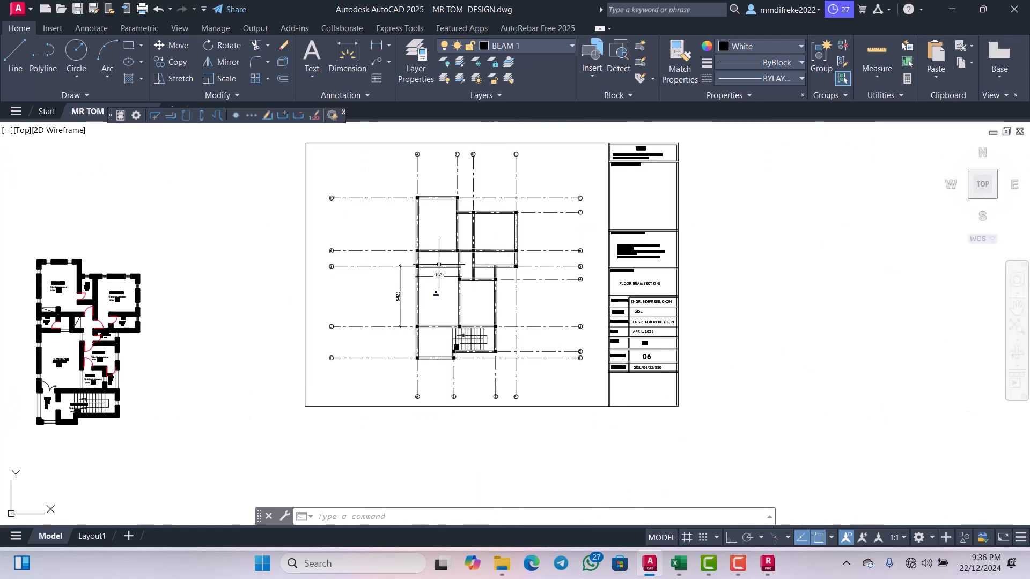
pyautogui.scroll(5, 461, 265)
pyautogui.scroll(-3, 460, 266)
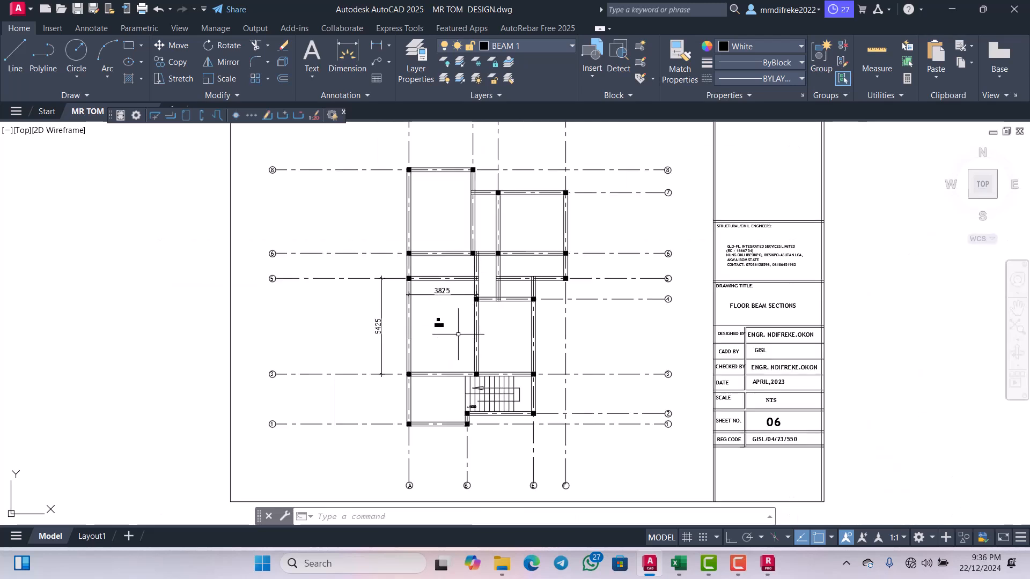
pyautogui.scroll(5, 443, 322)
pyautogui.scroll(-5, 444, 322)
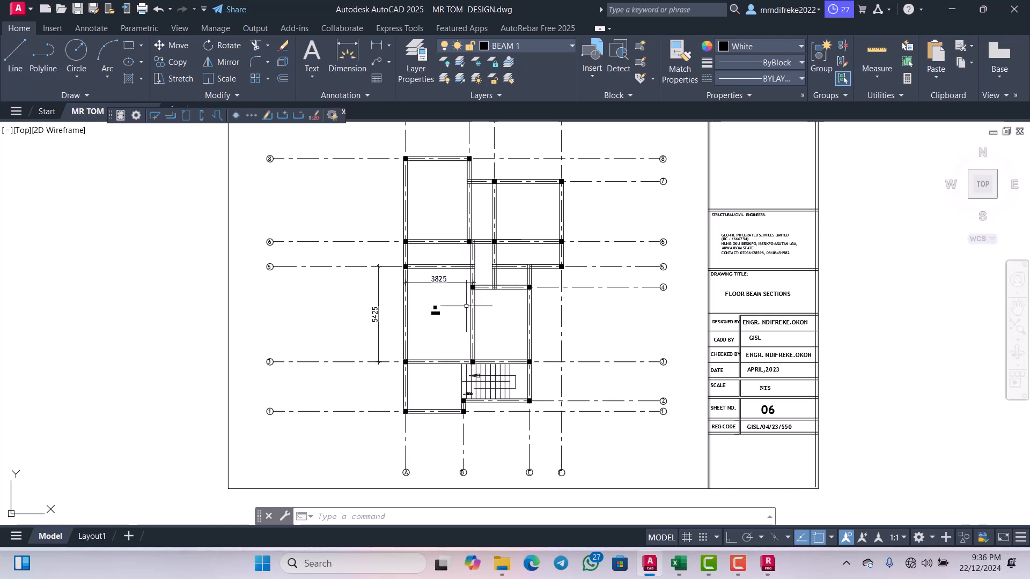
pyautogui.scroll(3, 445, 311)
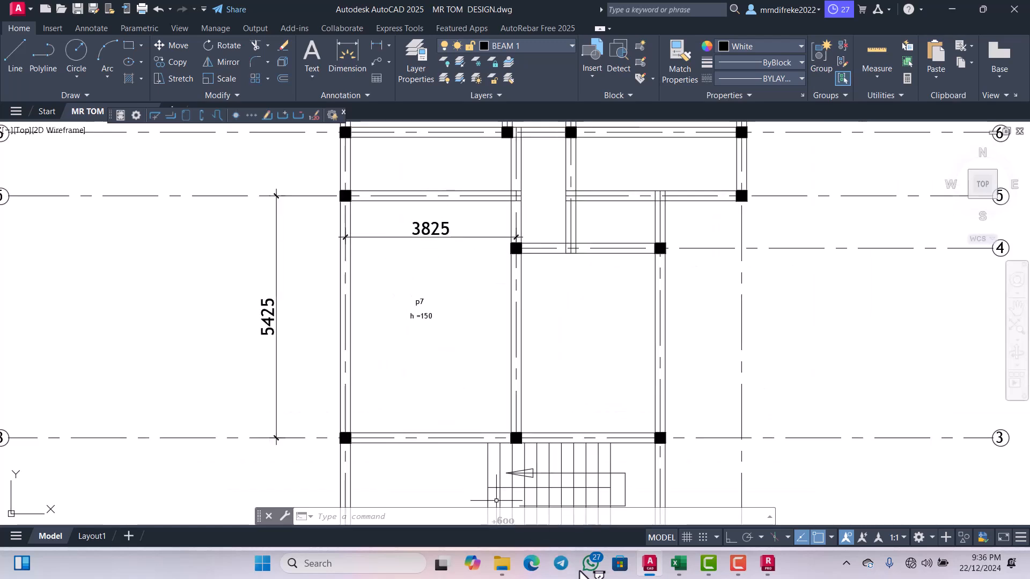
# - Switch to Robot Structural Analysis and start a new plate design project
pyautogui.click(768, 574)
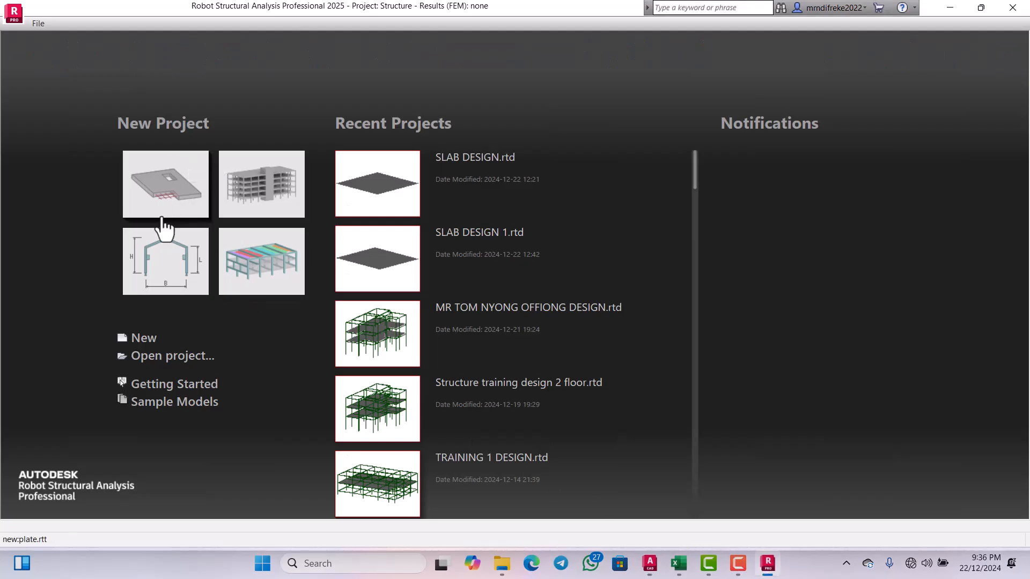
pyautogui.click(146, 344)
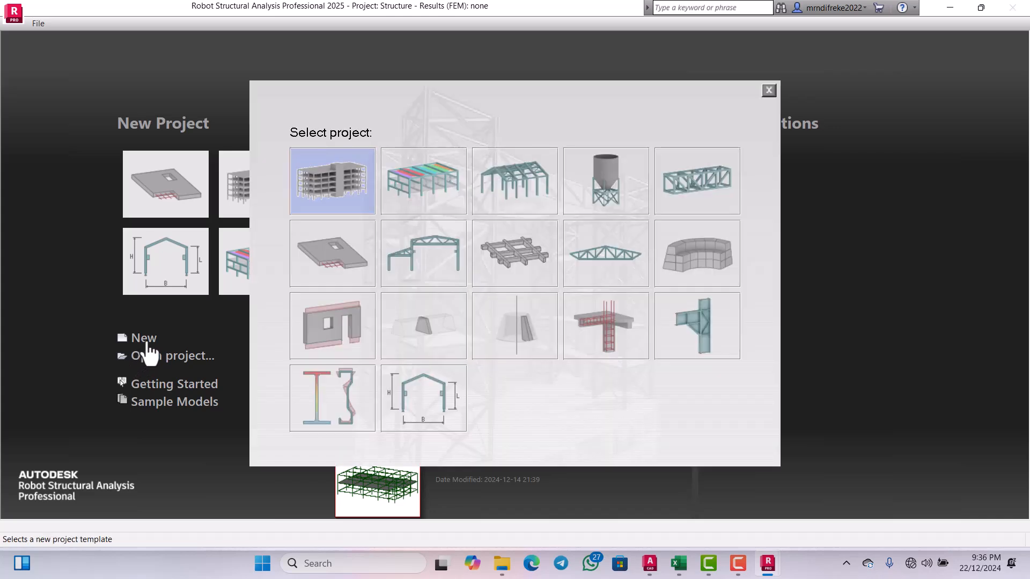
pyautogui.click(333, 253)
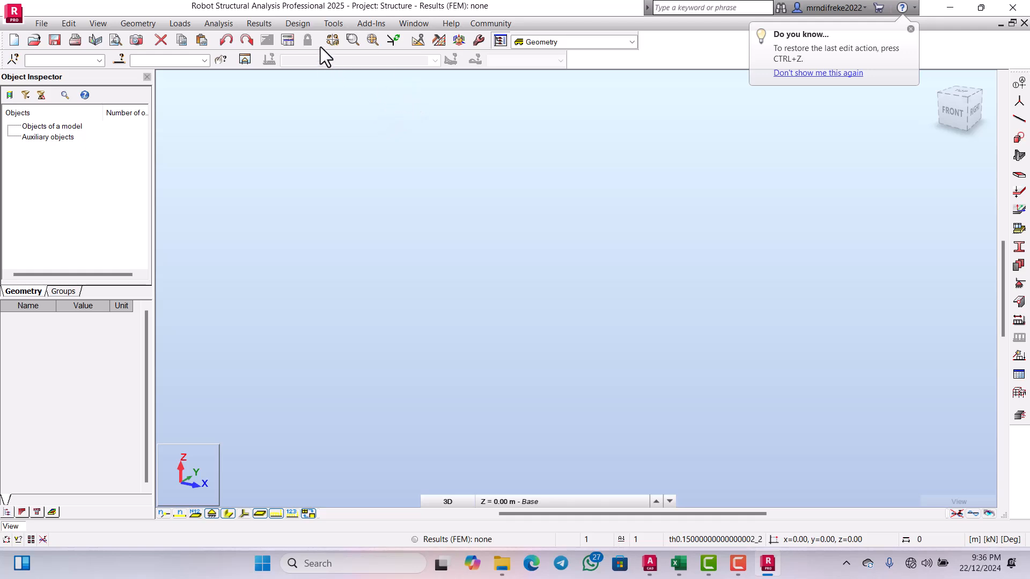
# - Set the section properties unit to mm in the job preferences and review the force, other and unit edition settings
pyautogui.click(333, 24)
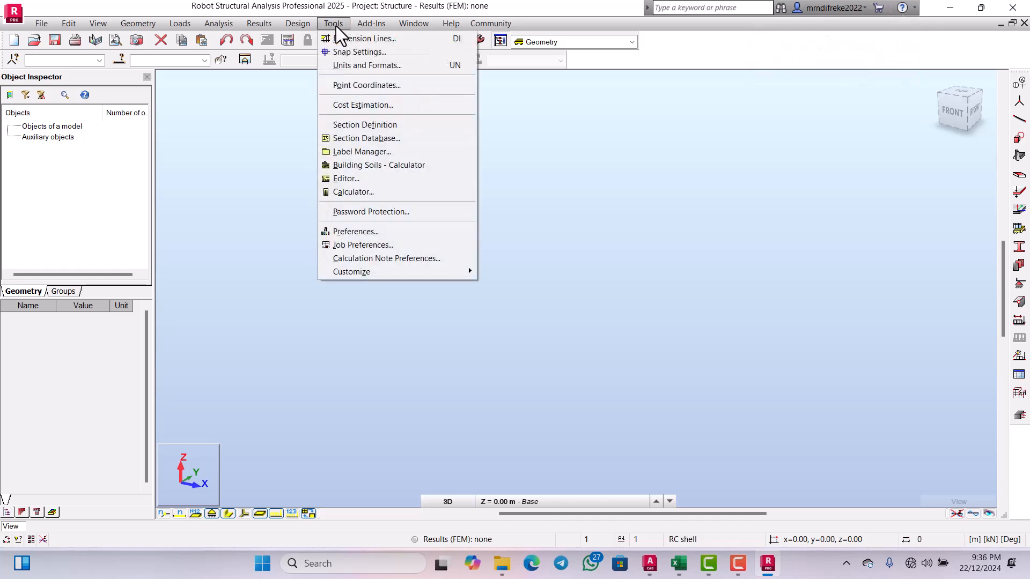
pyautogui.click(355, 244)
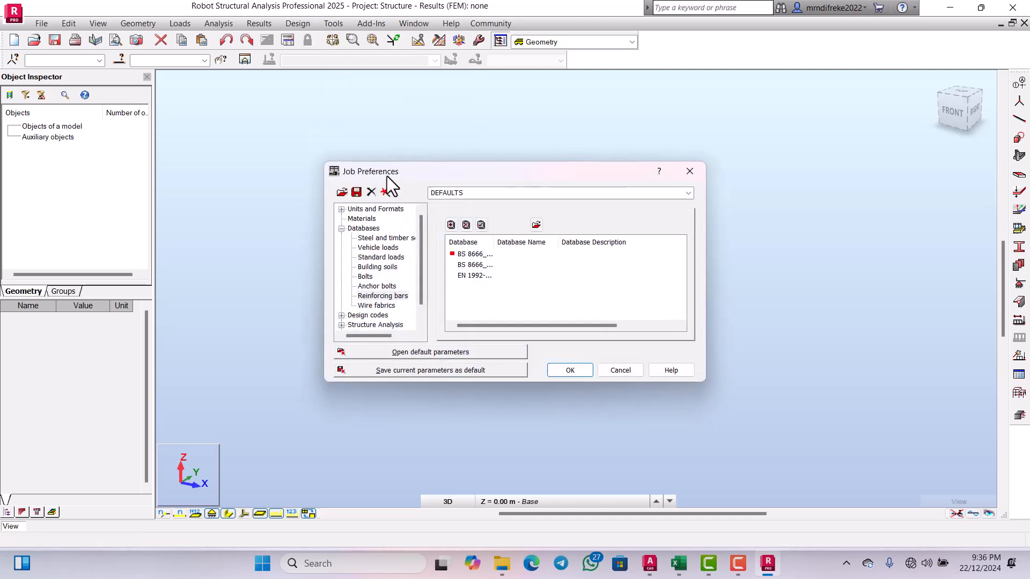
pyautogui.moveTo(387, 175); pyautogui.dragTo(386, 130)
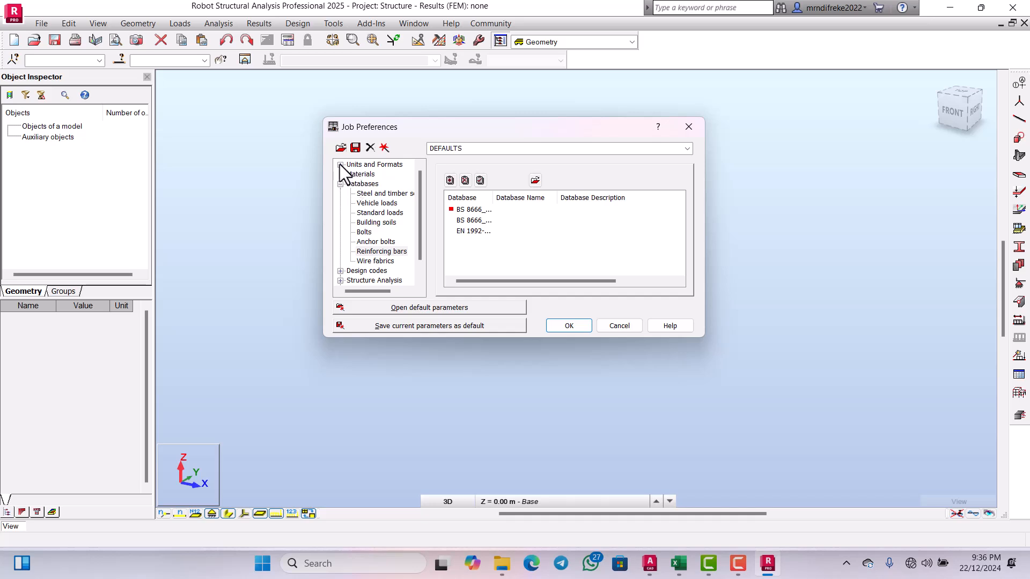
pyautogui.click(340, 165)
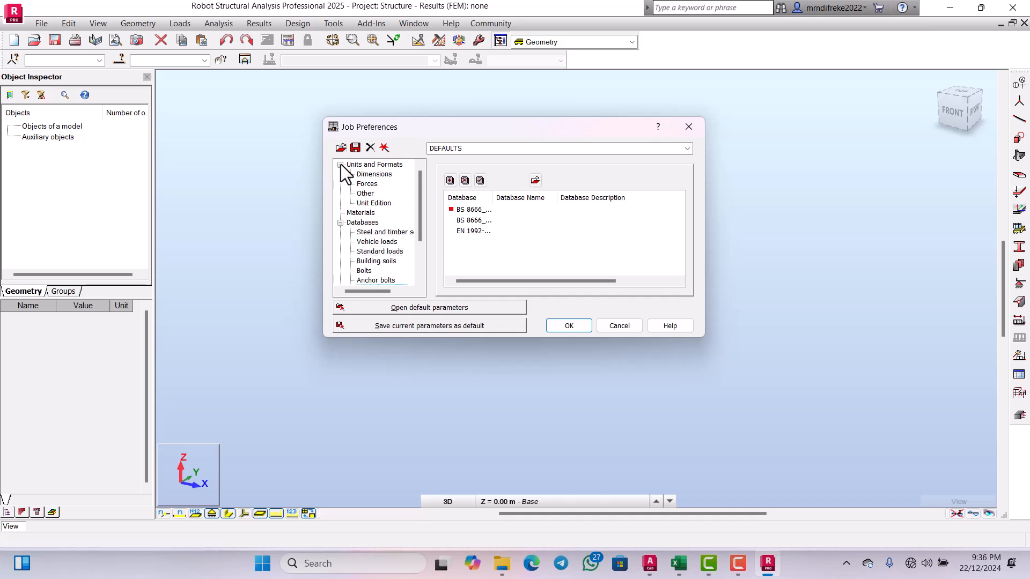
pyautogui.click(373, 174)
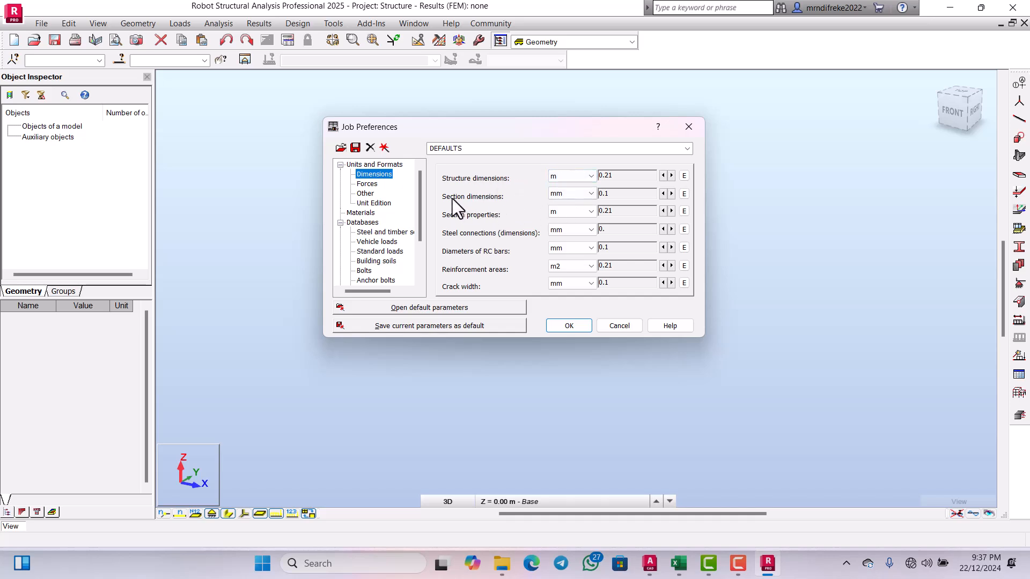
pyautogui.click(574, 214)
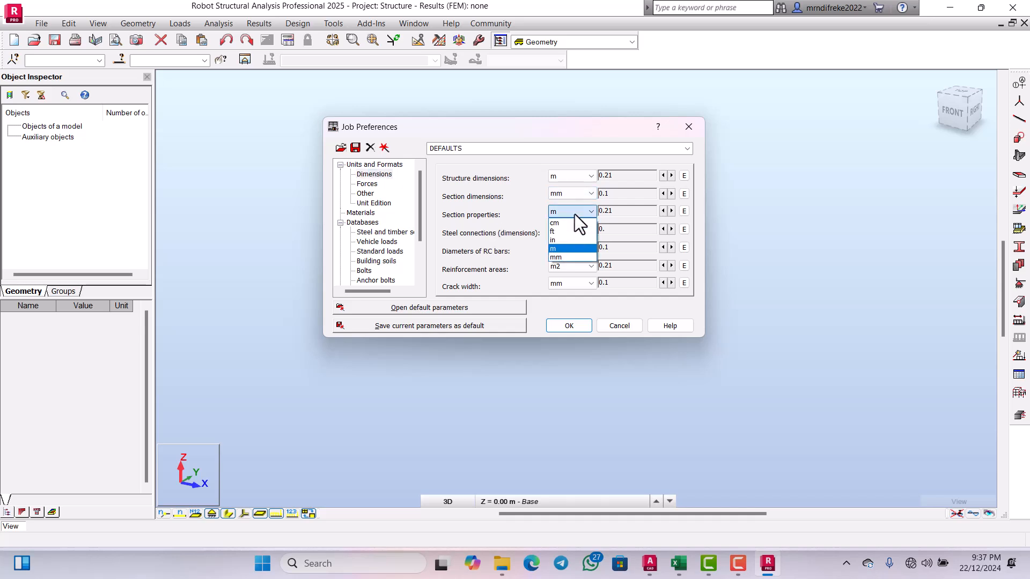
pyautogui.click(555, 256)
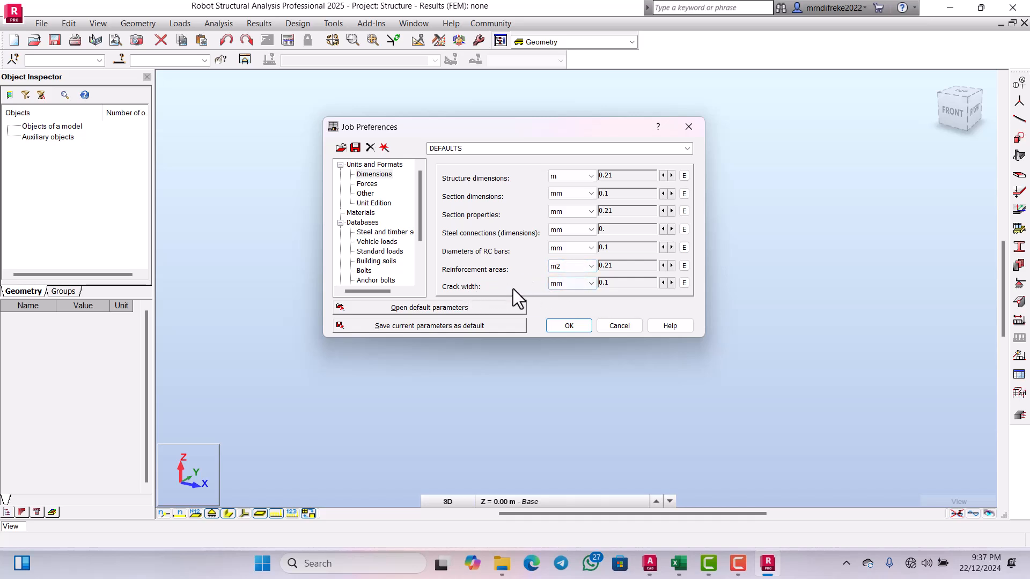
pyautogui.click(369, 185)
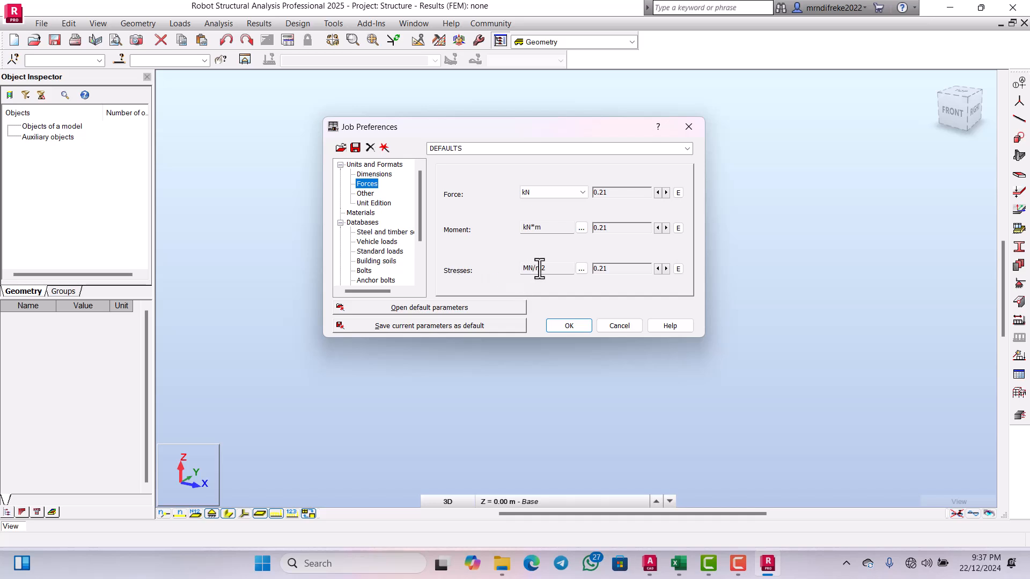
pyautogui.click(365, 194)
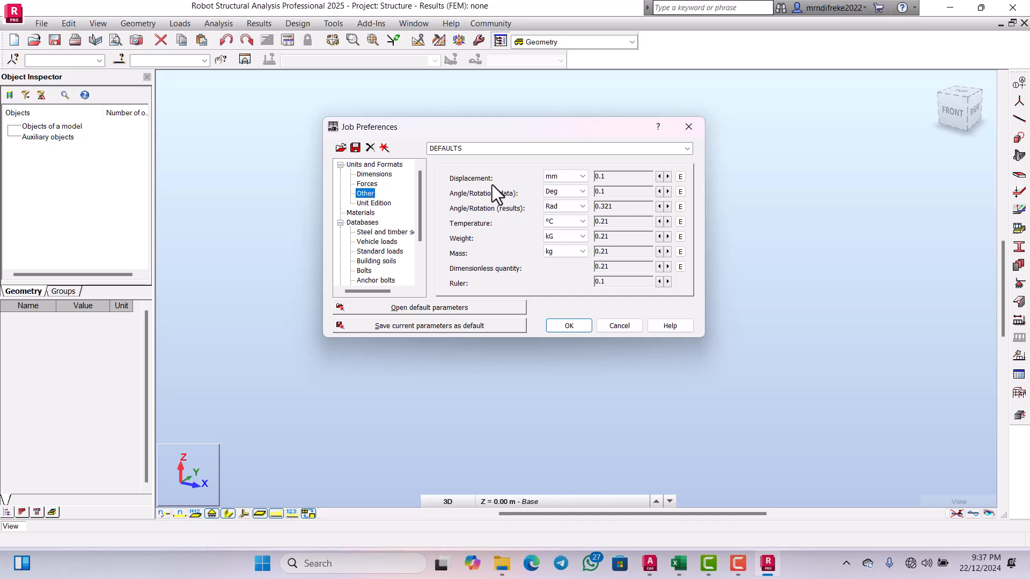
pyautogui.click(373, 204)
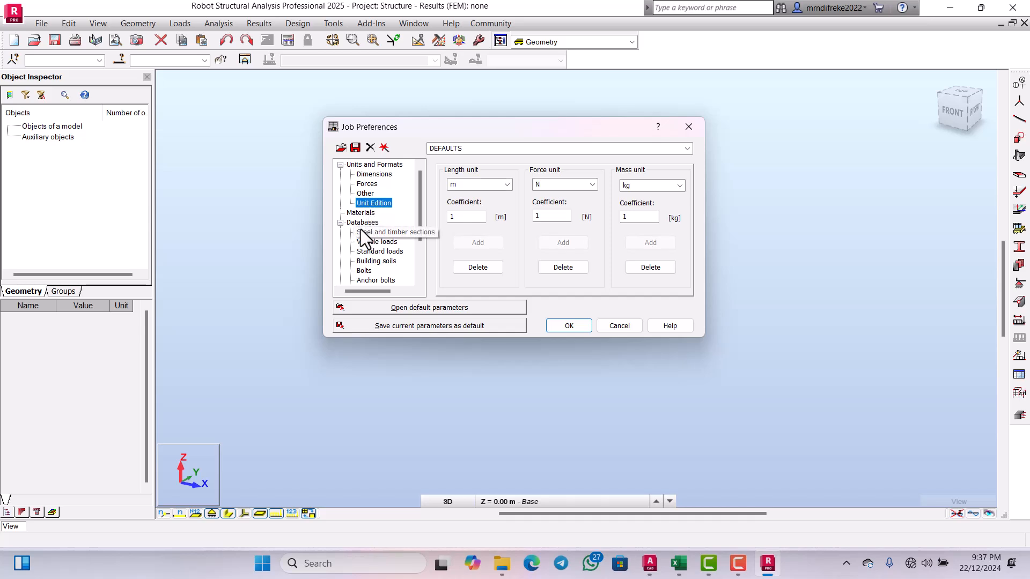
# - Choose the steel named Steel in the material definition of the Eurocode materials and accept it
pyautogui.click(361, 214)
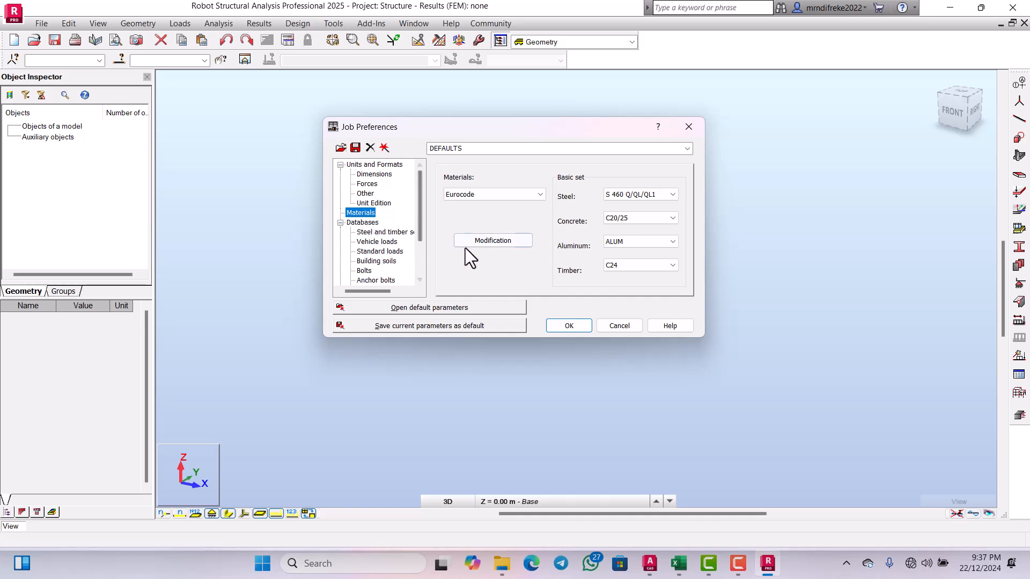
pyautogui.click(496, 240)
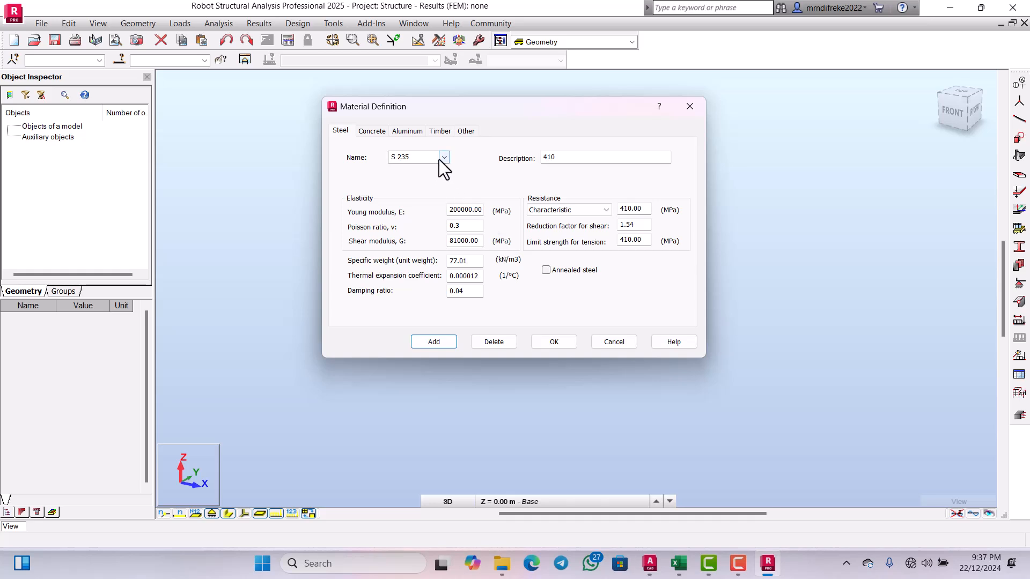
pyautogui.click(440, 158)
pyautogui.click(399, 298)
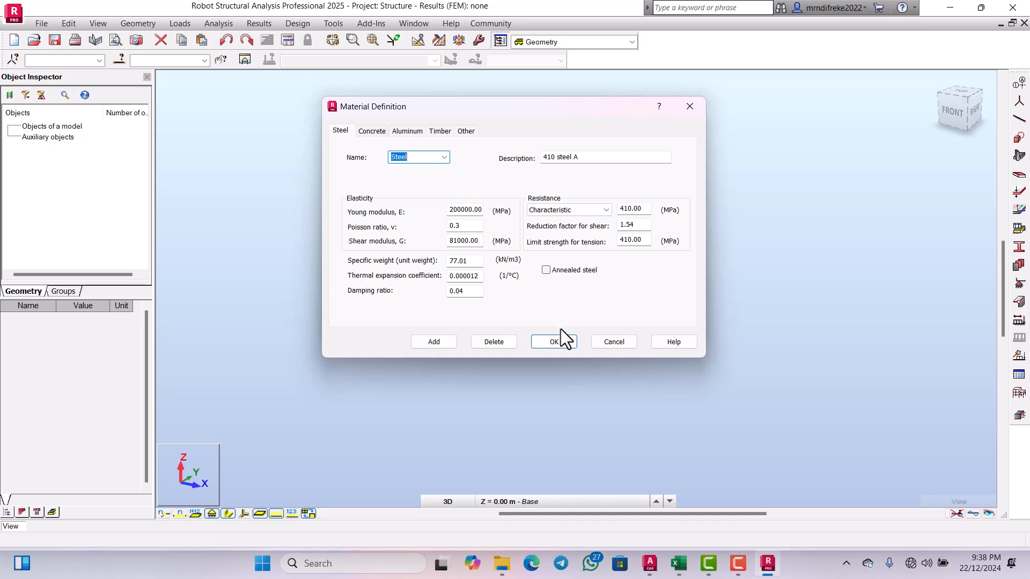
pyautogui.click(555, 342)
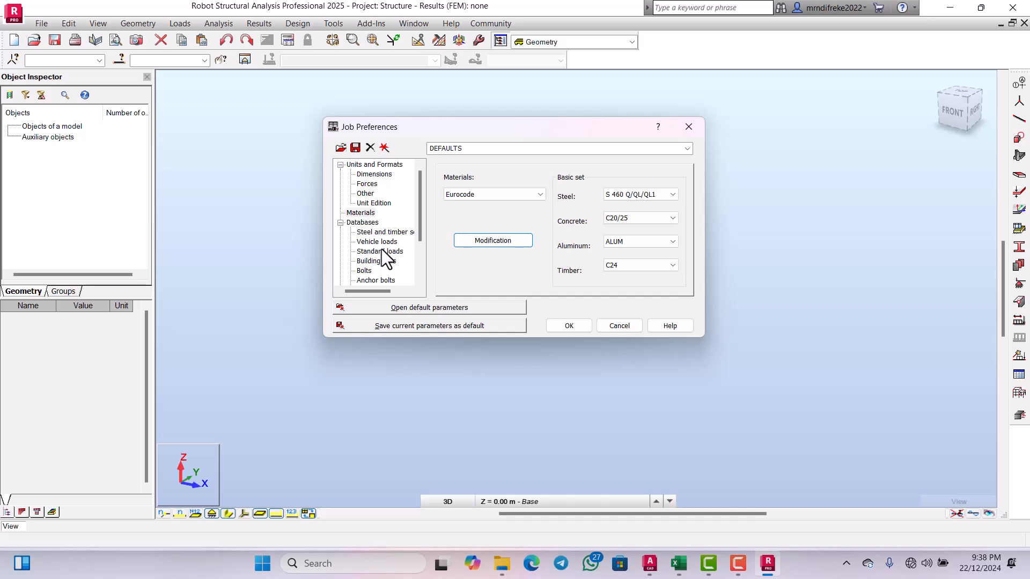
# - Inspect the bar definitions of the EN 1992-1-1 reinforcing bar database, including the yield stress and plain bar columns
pyautogui.scroll(-1, 386, 258)
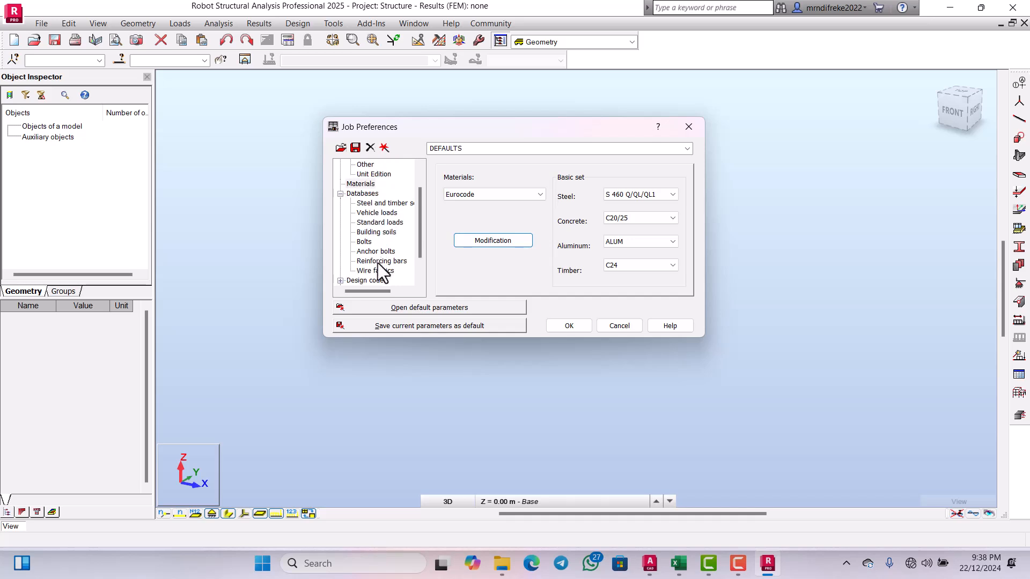
pyautogui.click(378, 262)
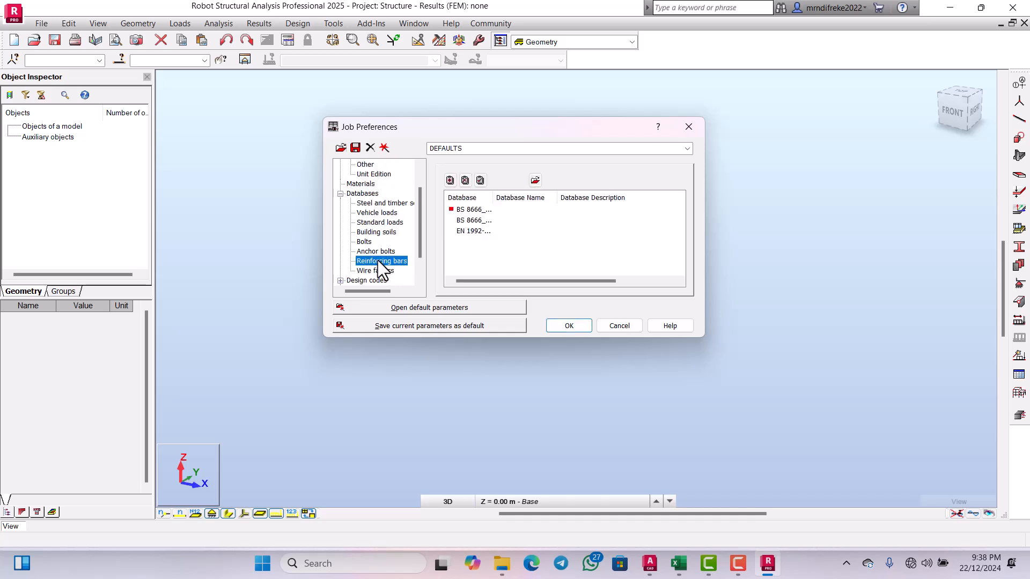
pyautogui.click(472, 231)
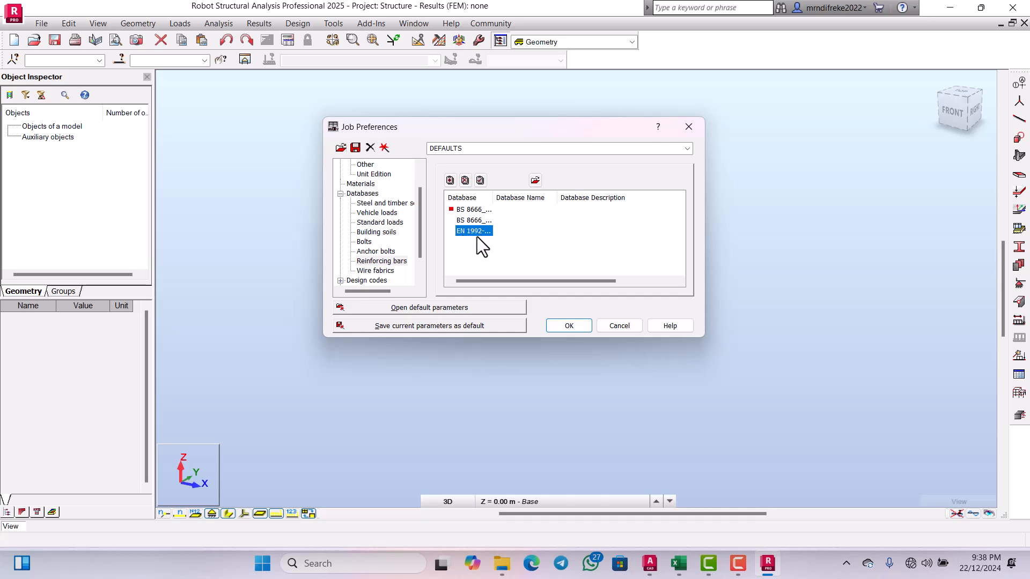
pyautogui.click(536, 181)
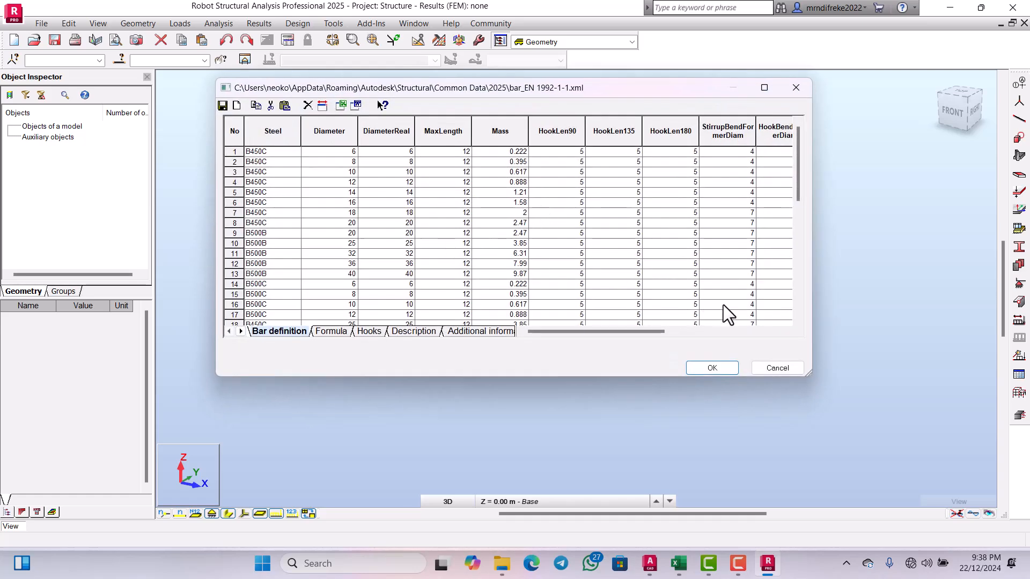
pyautogui.click(687, 330)
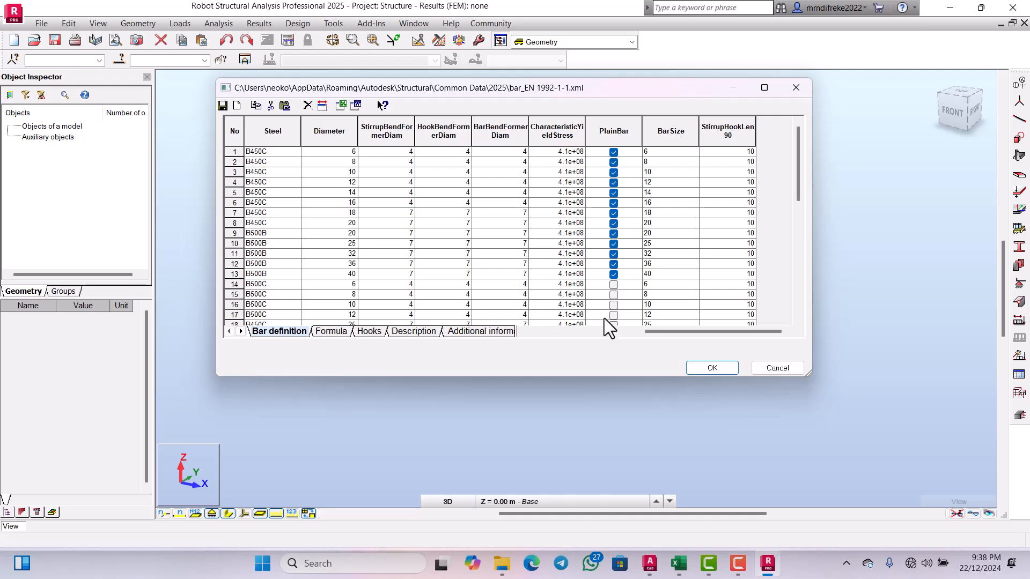
pyautogui.click(718, 368)
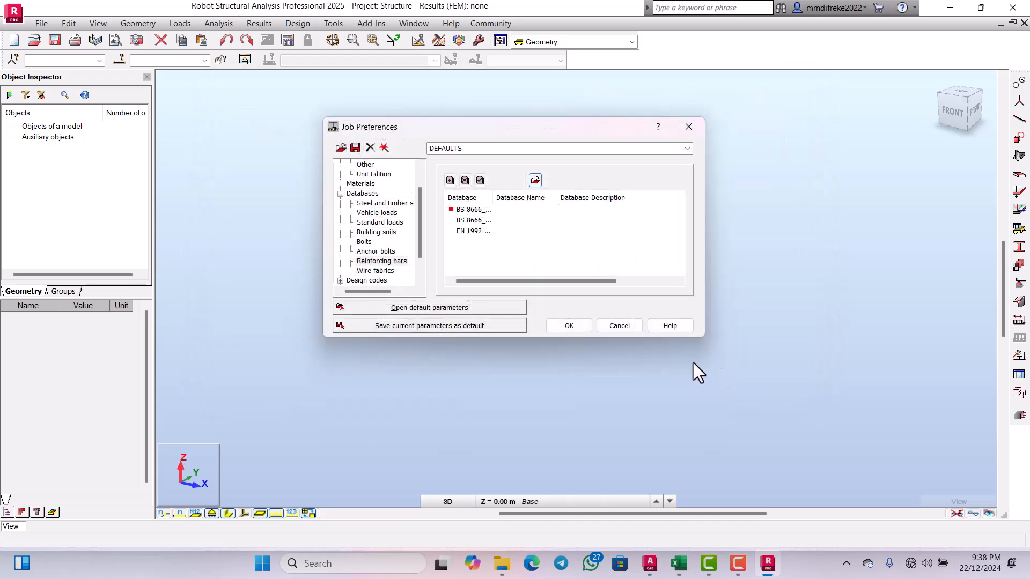
# - Save the current job preferences as the default parameters and accept them
pyautogui.click(413, 326)
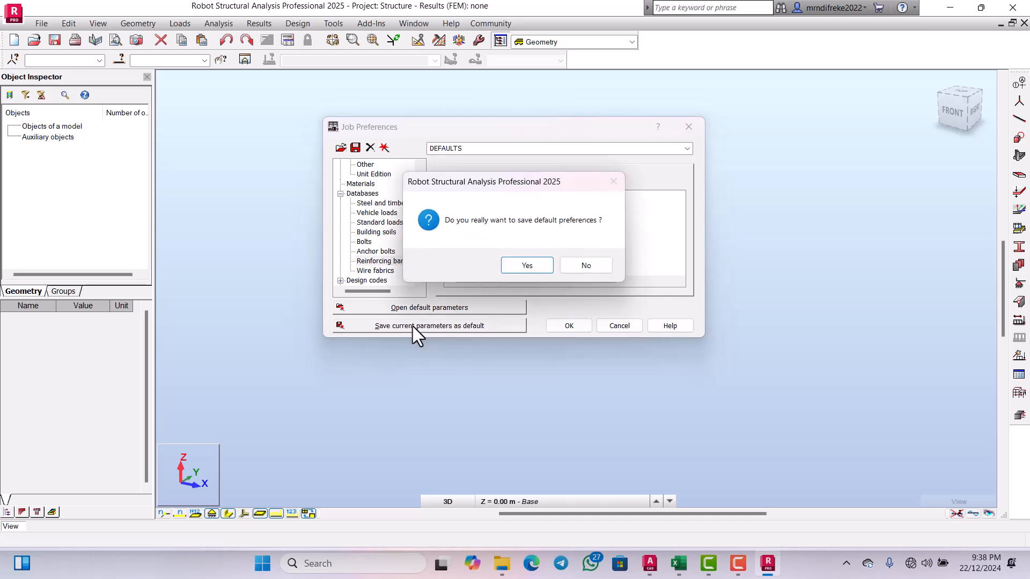
pyautogui.click(525, 268)
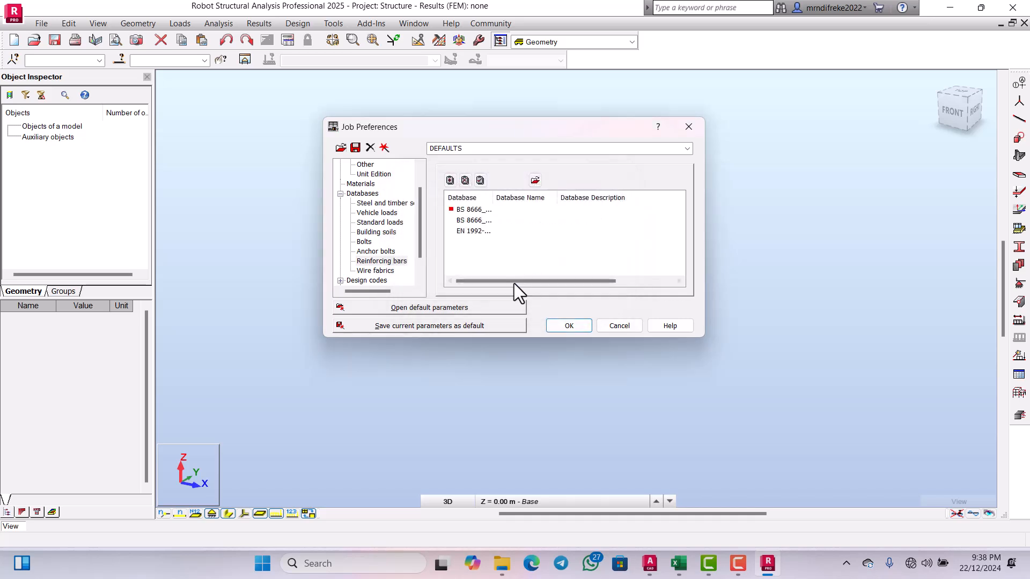
pyautogui.click(567, 326)
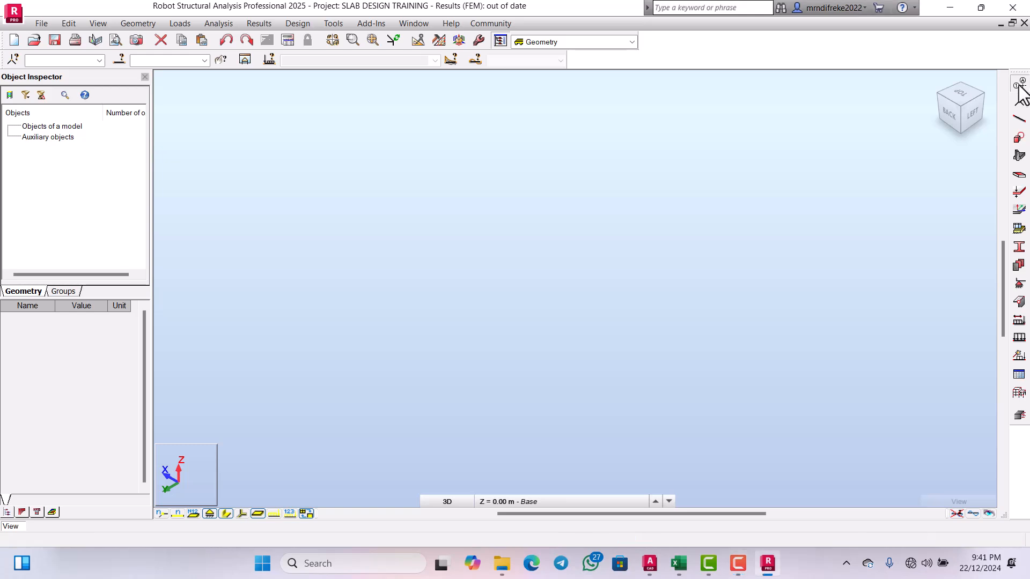
# - Delete all existing X and Y axes from the structural axis definition and set the view to the XY plane
pyautogui.click(1019, 85)
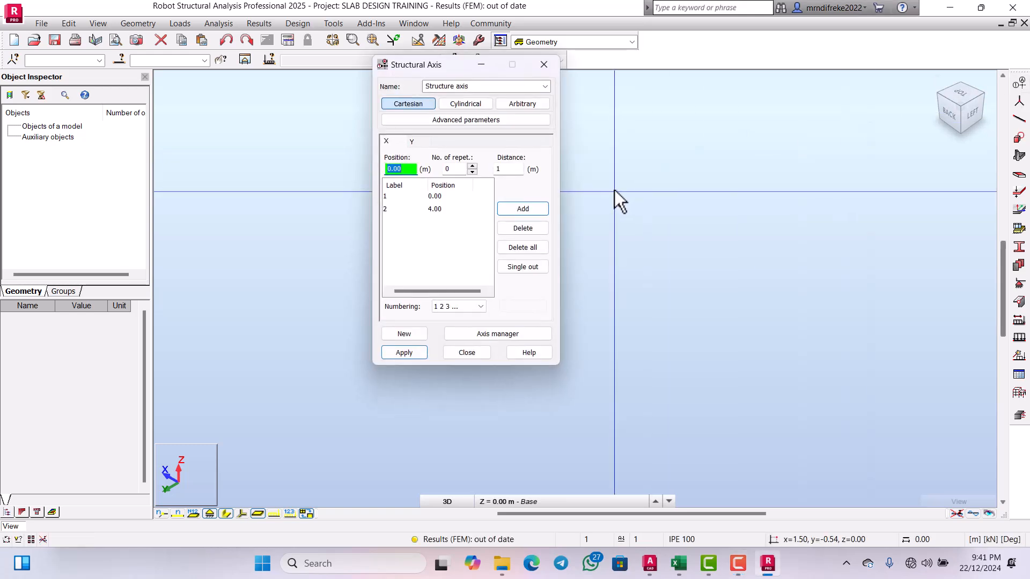
pyautogui.moveTo(402, 64); pyautogui.dragTo(430, 86)
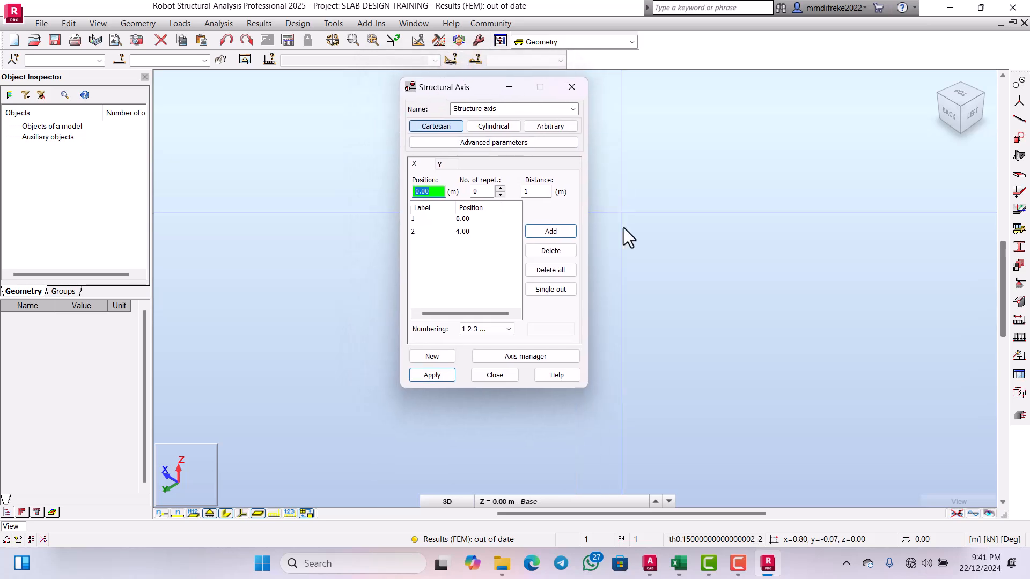
pyautogui.click(554, 269)
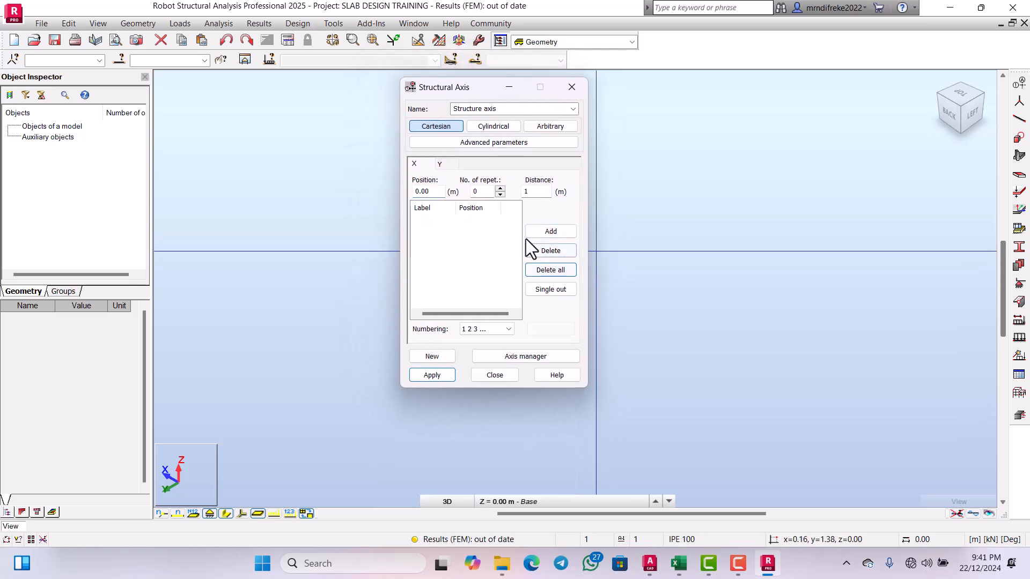
pyautogui.click(441, 165)
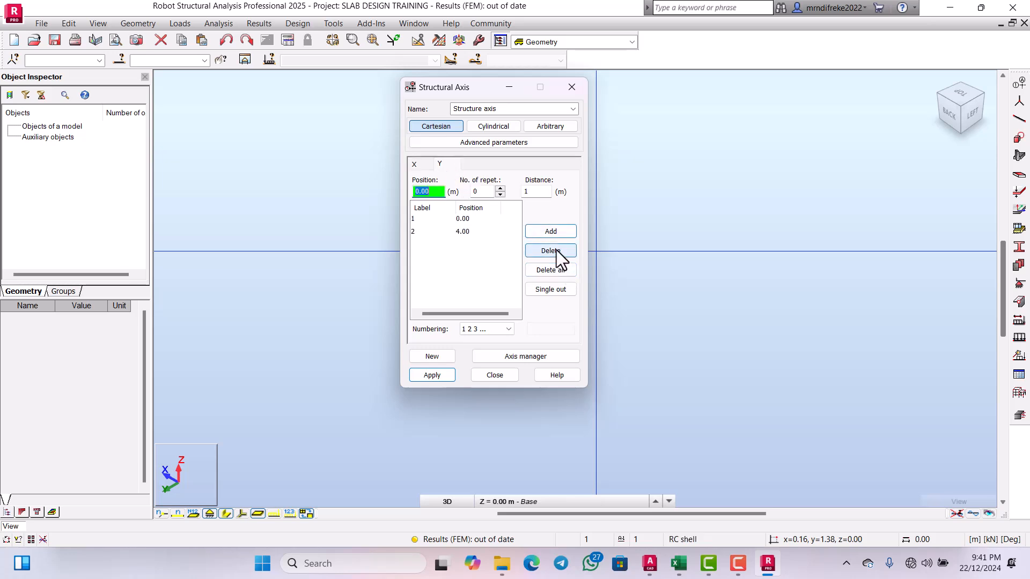
pyautogui.click(558, 267)
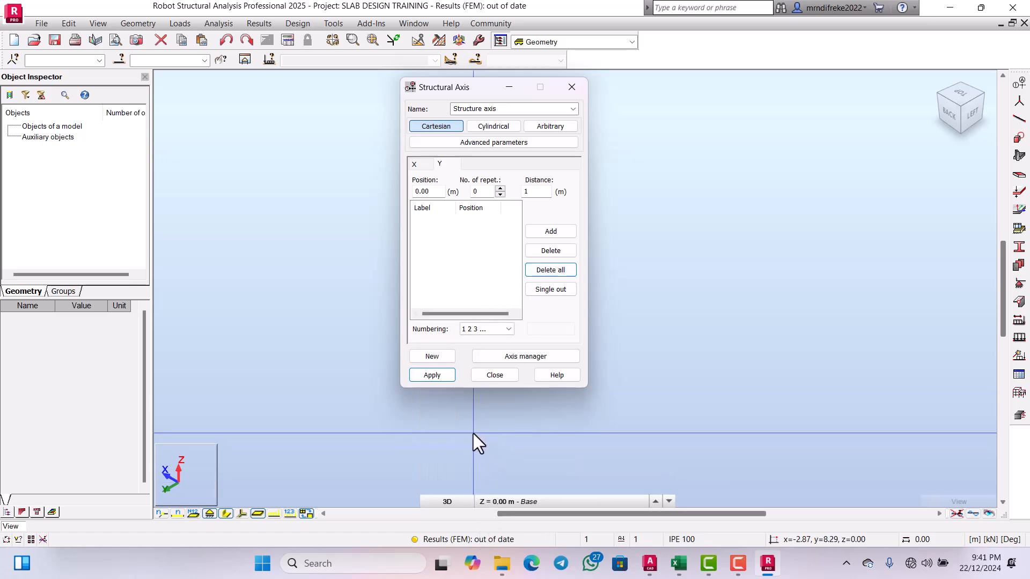
pyautogui.click(448, 501)
pyautogui.click(446, 474)
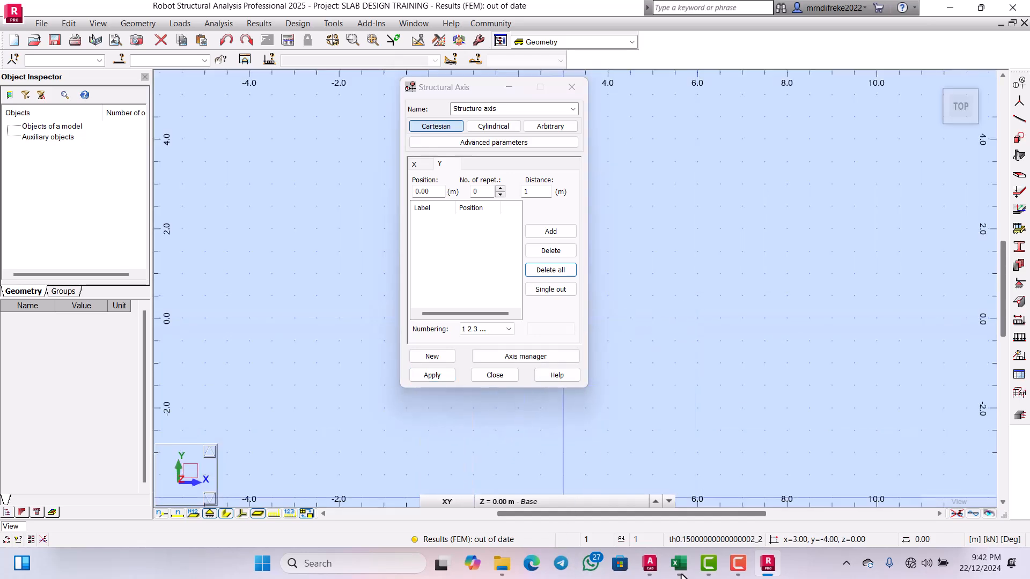
# - Check panel p7's width in the AutoCAD plan, return to Robot and add X axes at 0.00 m and one repetition 3.825 m away
pyautogui.click(649, 564)
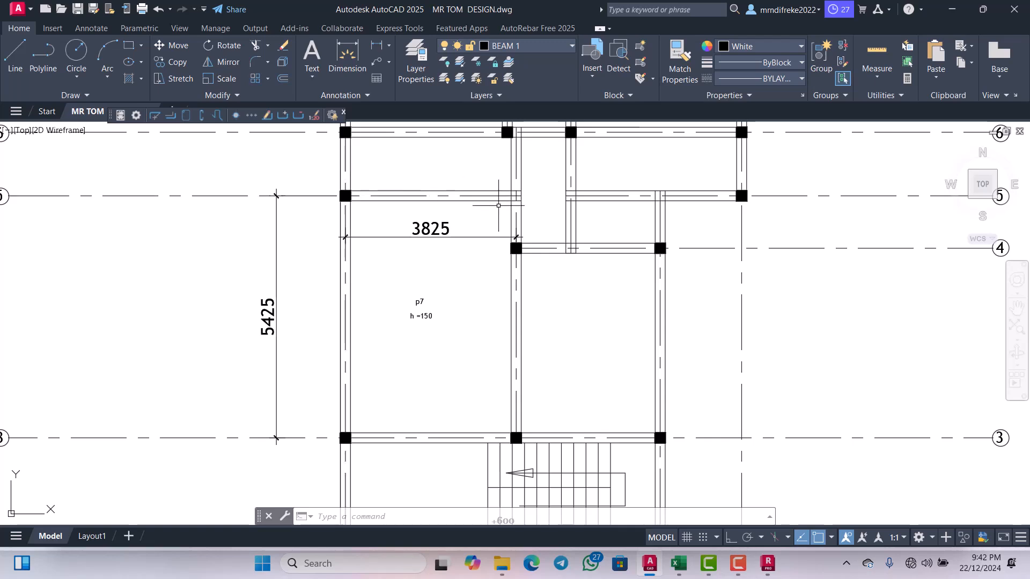
pyautogui.doubleClick(435, 234)
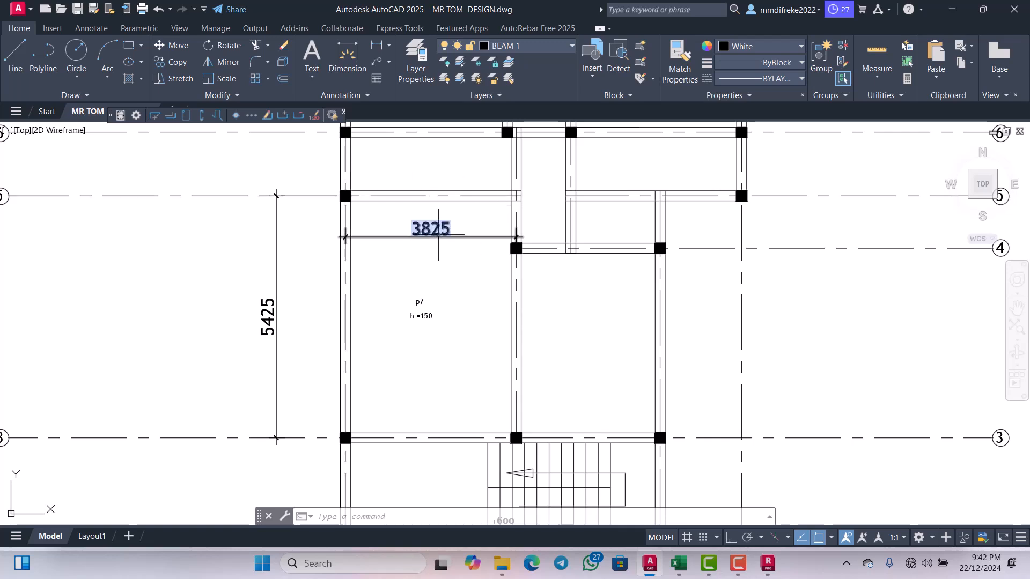
pyautogui.click(768, 562)
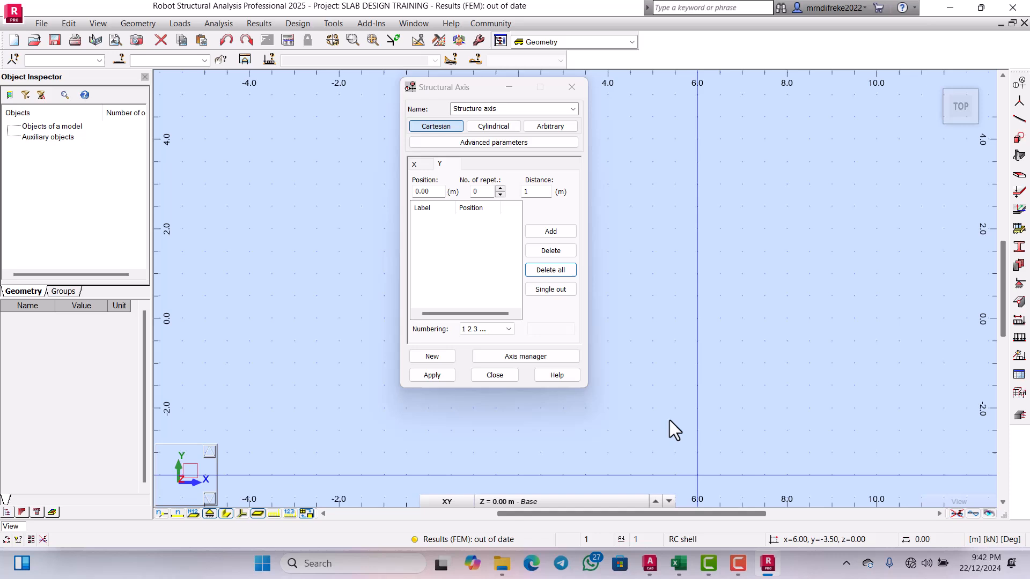
pyautogui.click(421, 168)
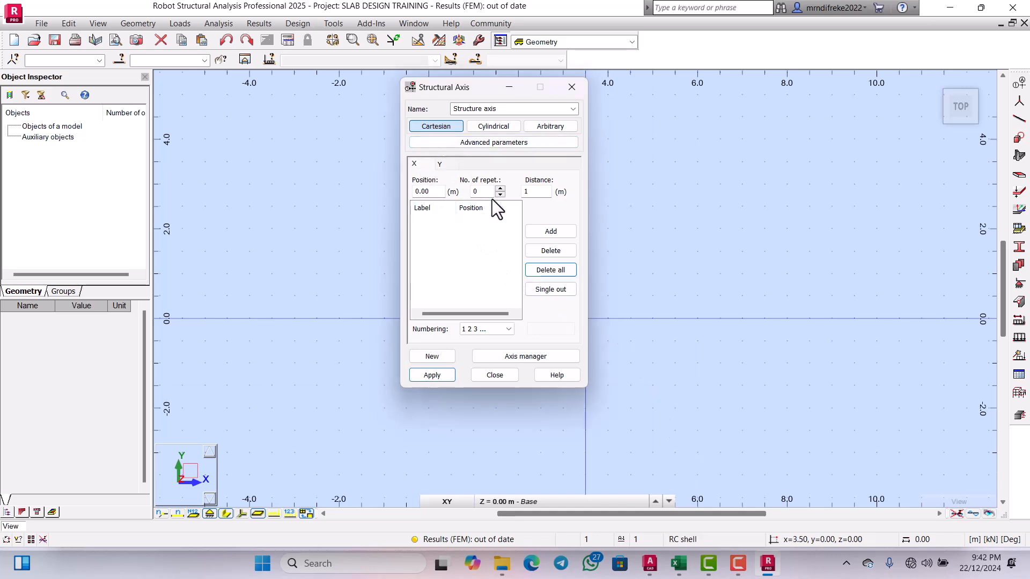
pyautogui.click(551, 233)
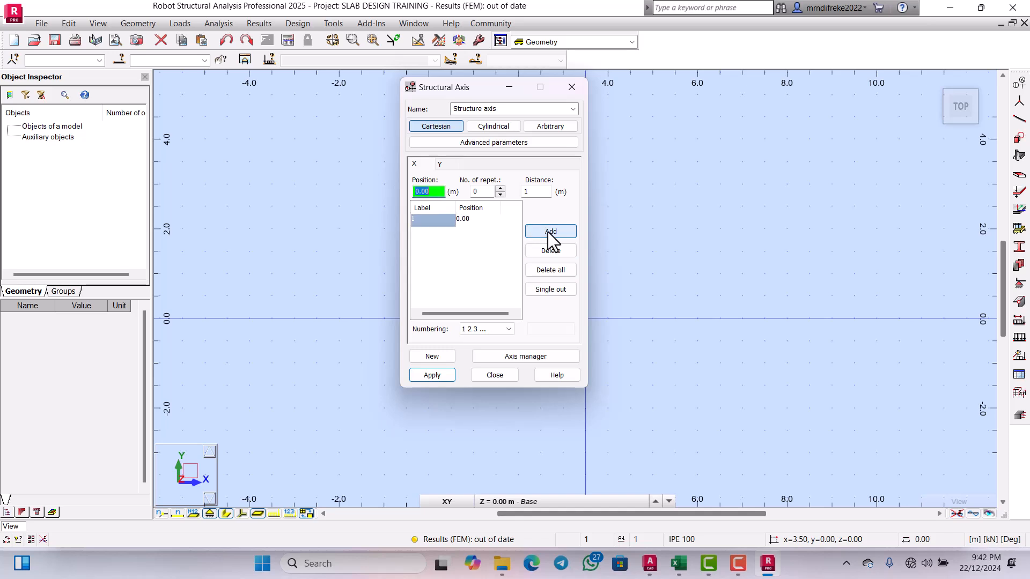
pyautogui.click(484, 192)
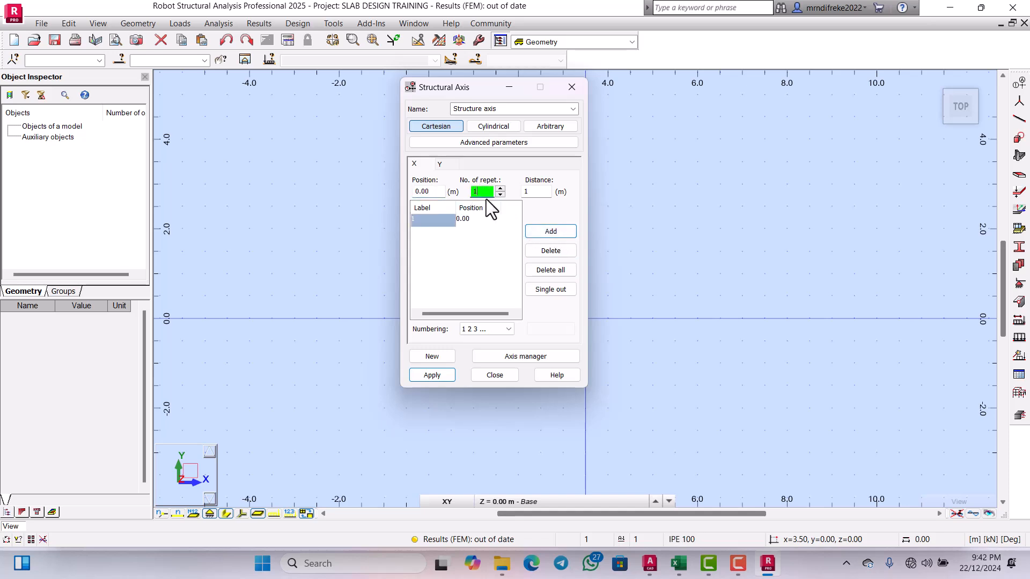
pyautogui.click(536, 192)
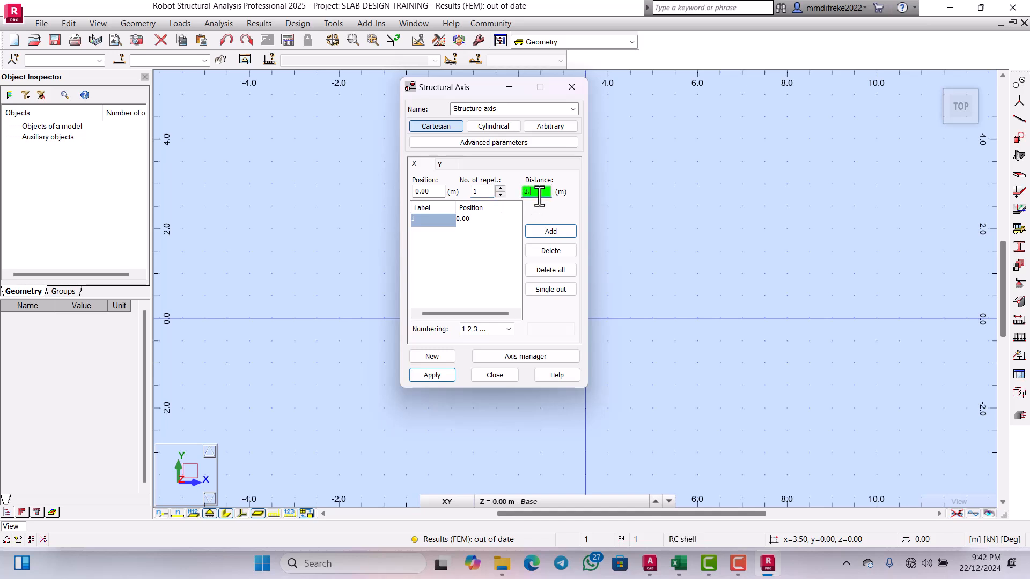
pyautogui.write('3.825')
pyautogui.click(543, 228)
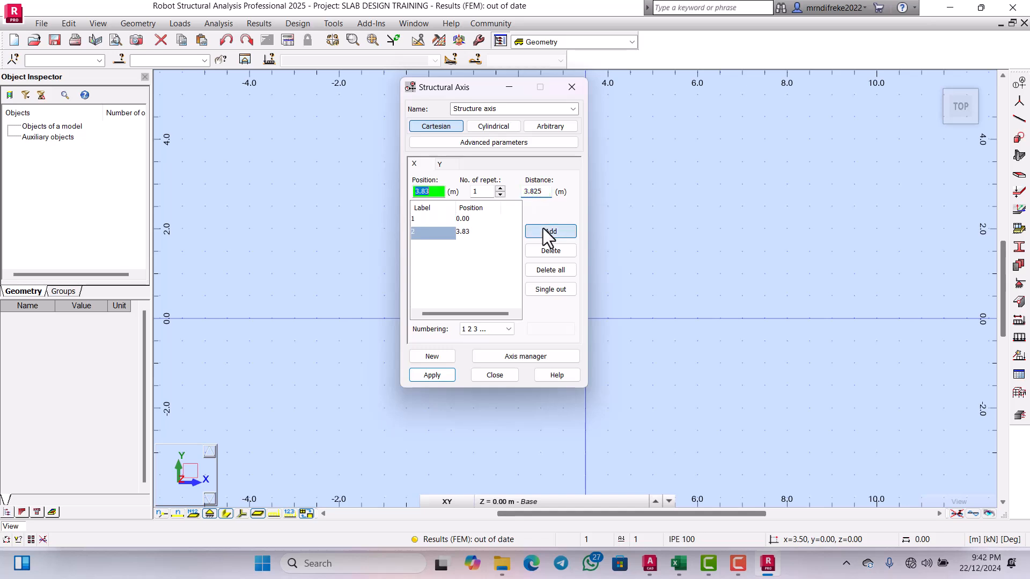
# - Add a Y axis at 0.00 m and switch to the AutoCAD plan to check panel p7's length between grids 3 and 5
pyautogui.click(443, 164)
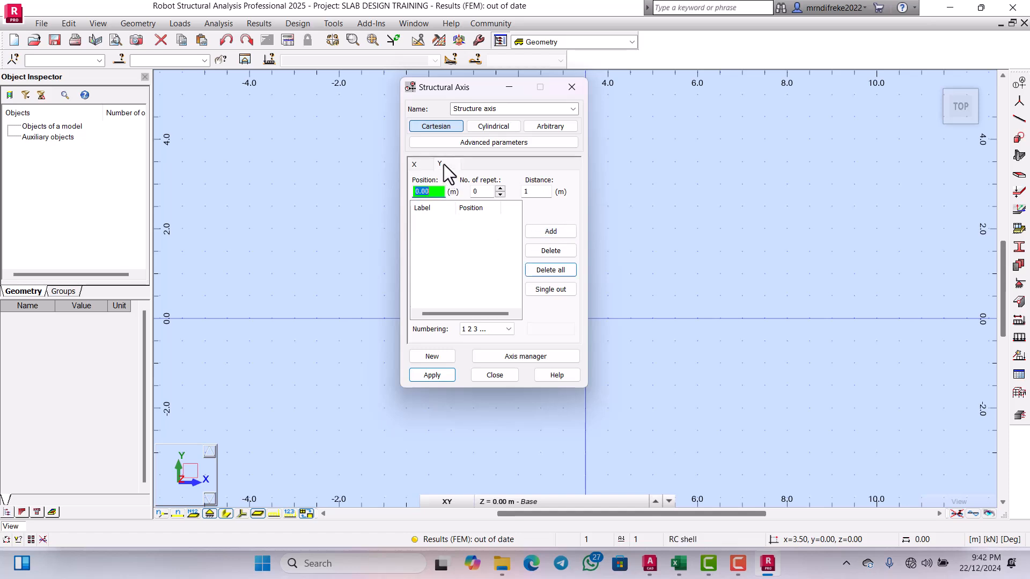
pyautogui.click(552, 230)
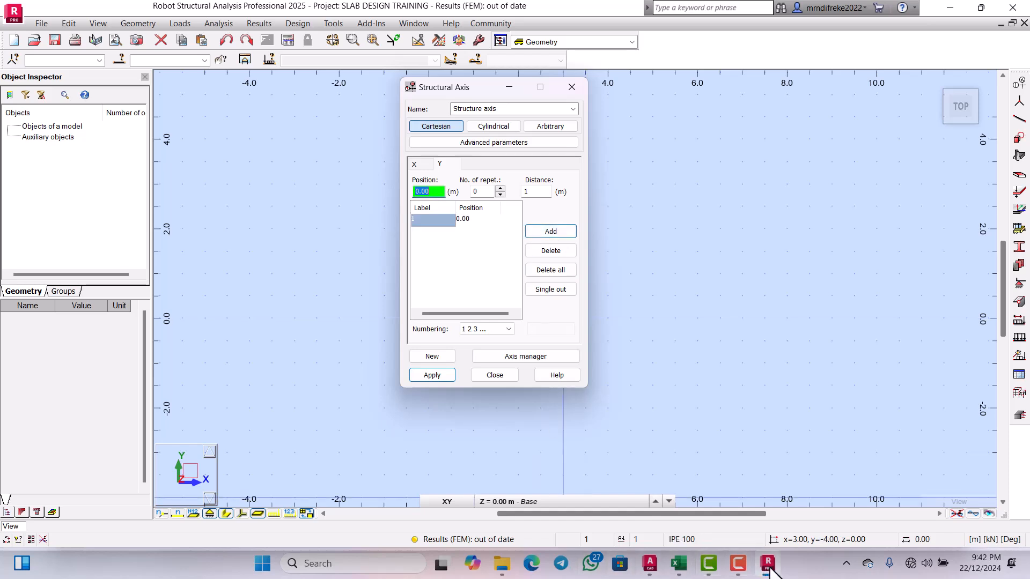
pyautogui.moveTo(770, 572)
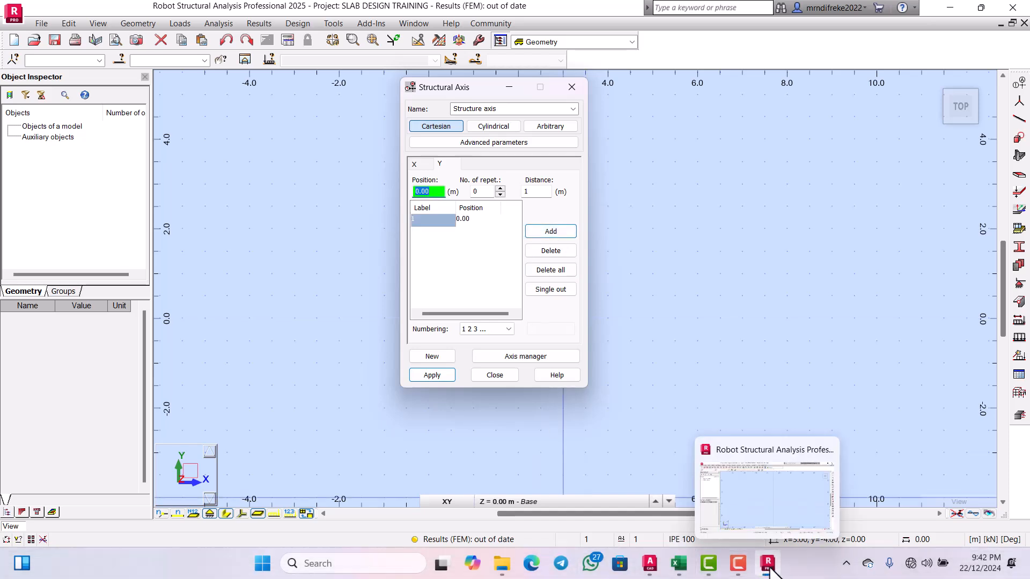
pyautogui.click(650, 564)
pyautogui.scroll(-2, 407, 253)
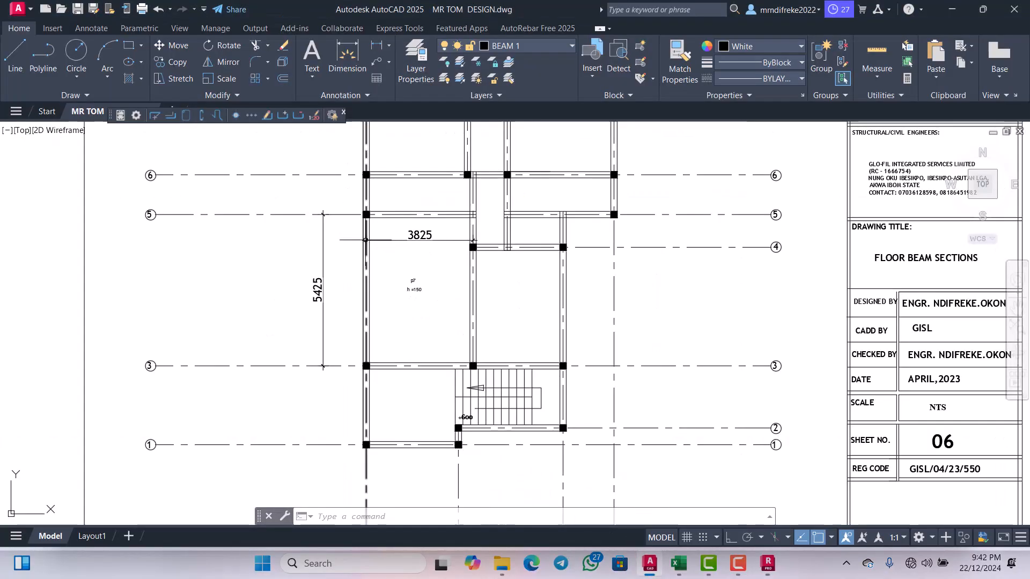
pyautogui.scroll(2, 330, 297)
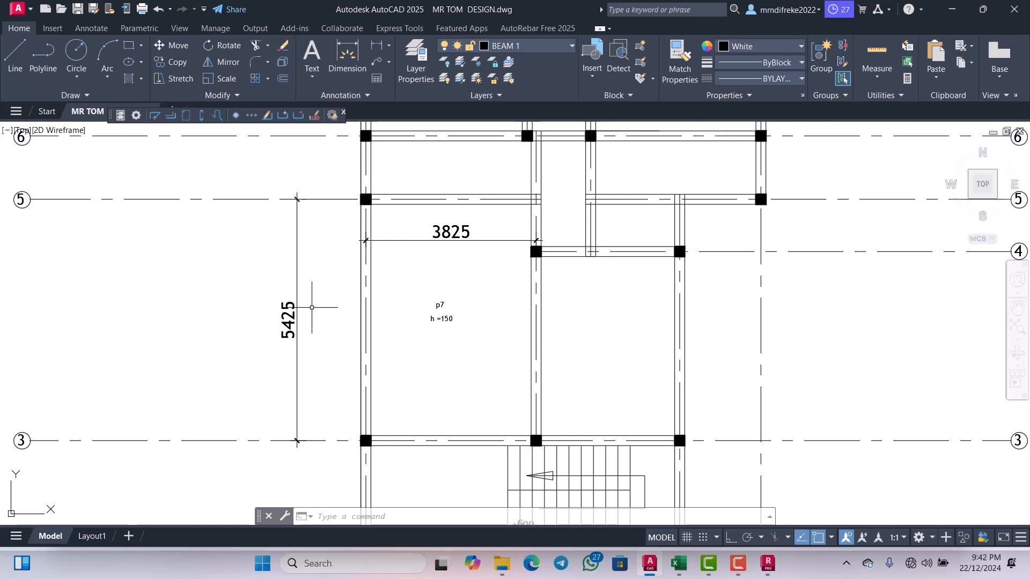
pyautogui.moveTo(679, 567)
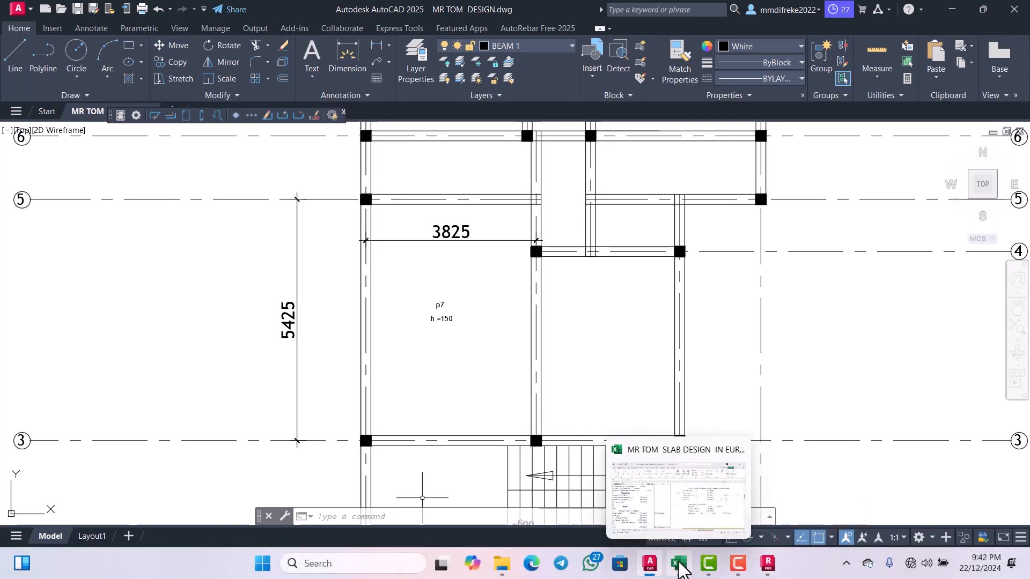
# - Return to Robot and add a second Y axis with one repetition at 5.425 m, using A B C numbering
pyautogui.click(768, 564)
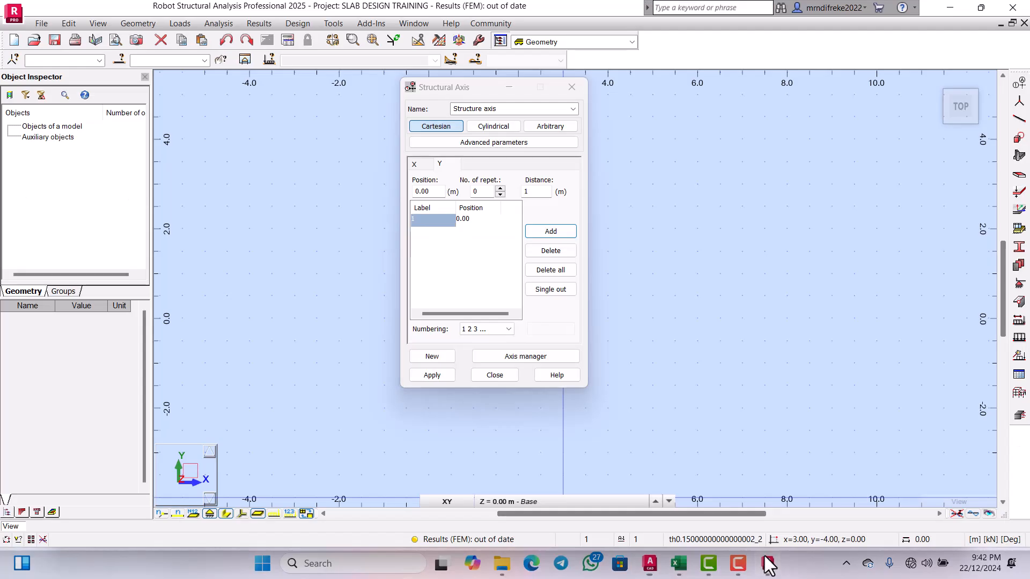
pyautogui.click(483, 192)
pyautogui.press('BackSpace')
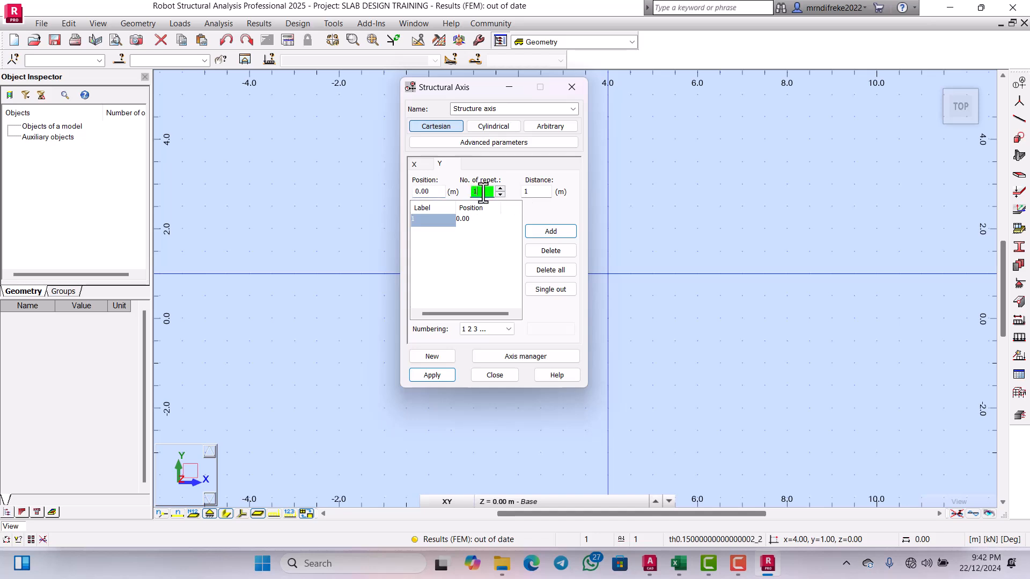
pyautogui.click(536, 192)
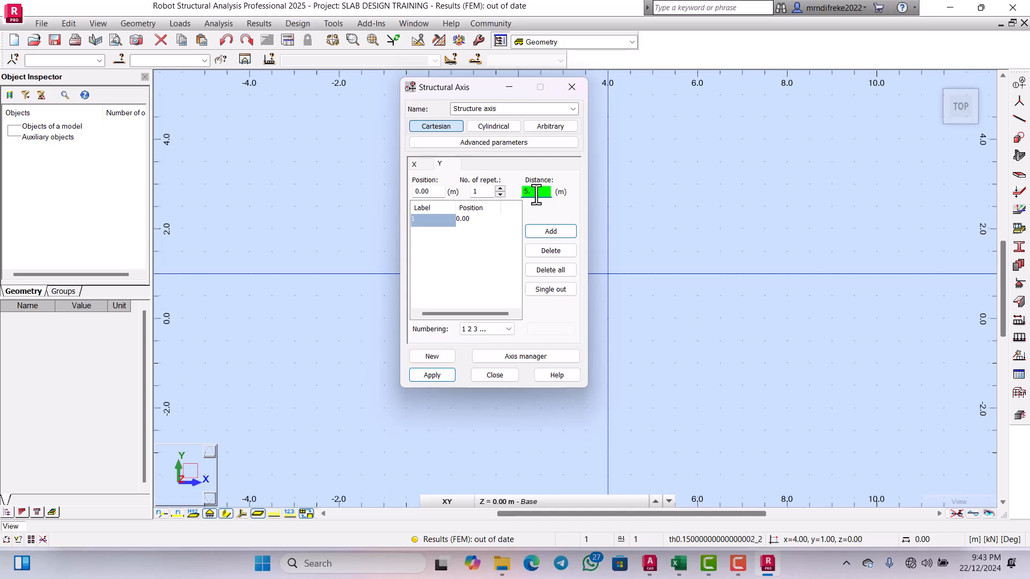
pyautogui.write('5.425')
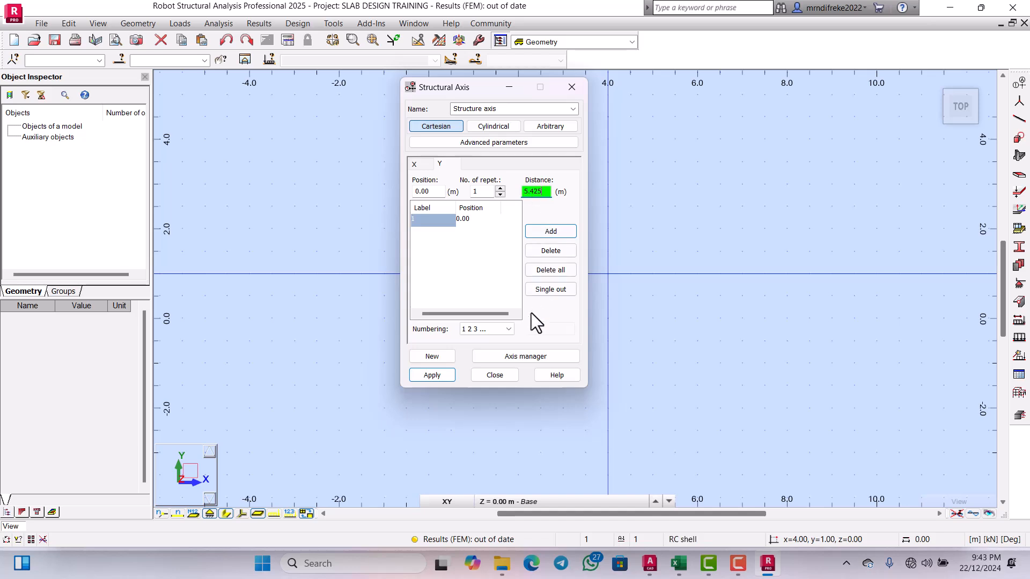
pyautogui.click(507, 330)
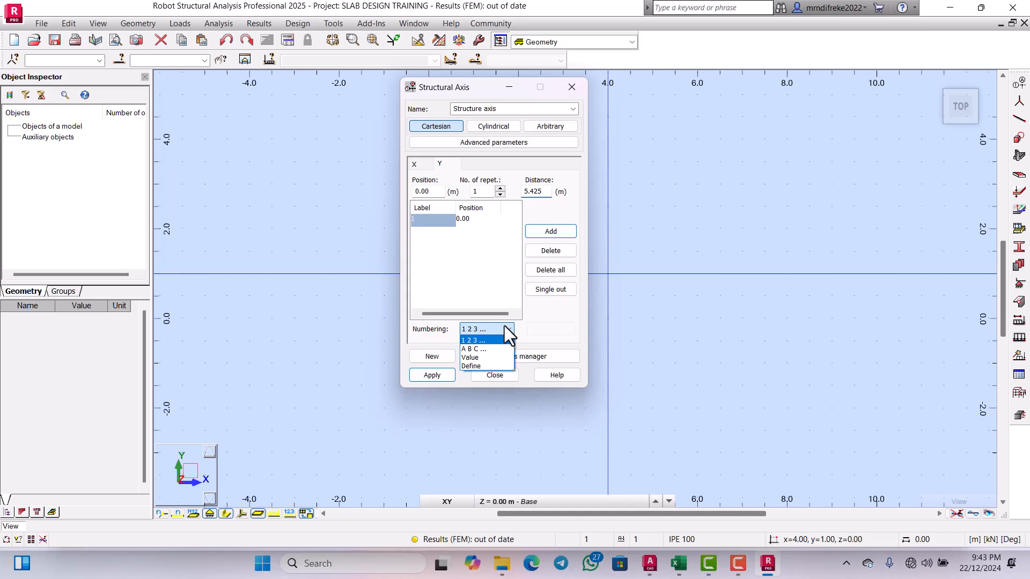
pyautogui.click(469, 348)
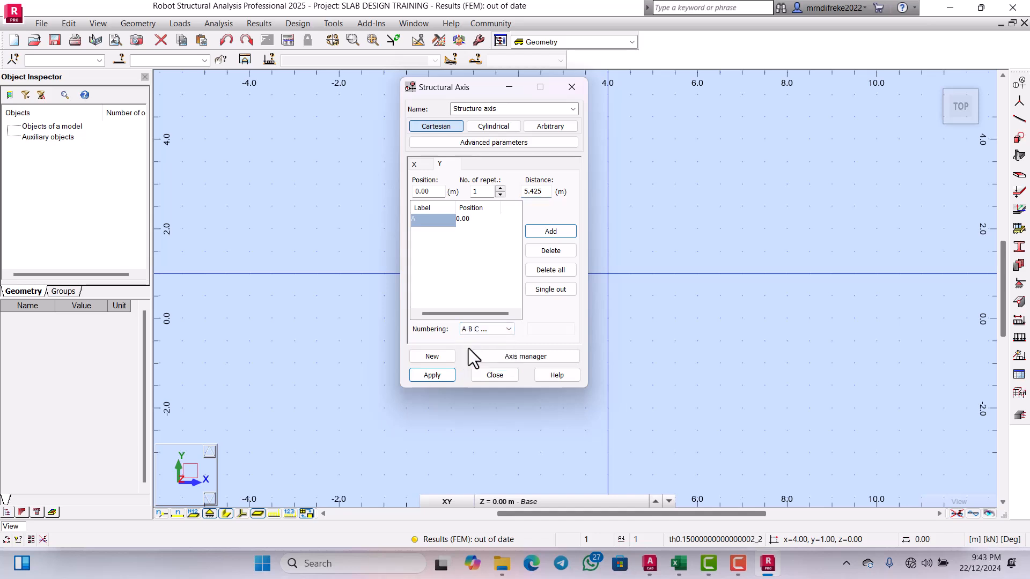
pyautogui.click(538, 230)
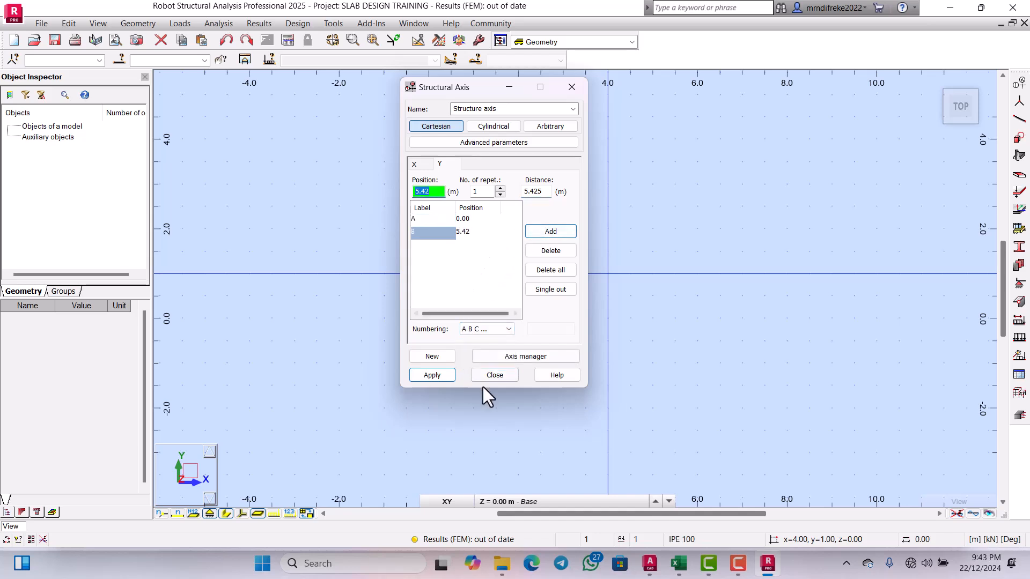
# - Apply the structural axes, close their definition and inspect the resulting grid in plan
pyautogui.click(442, 375)
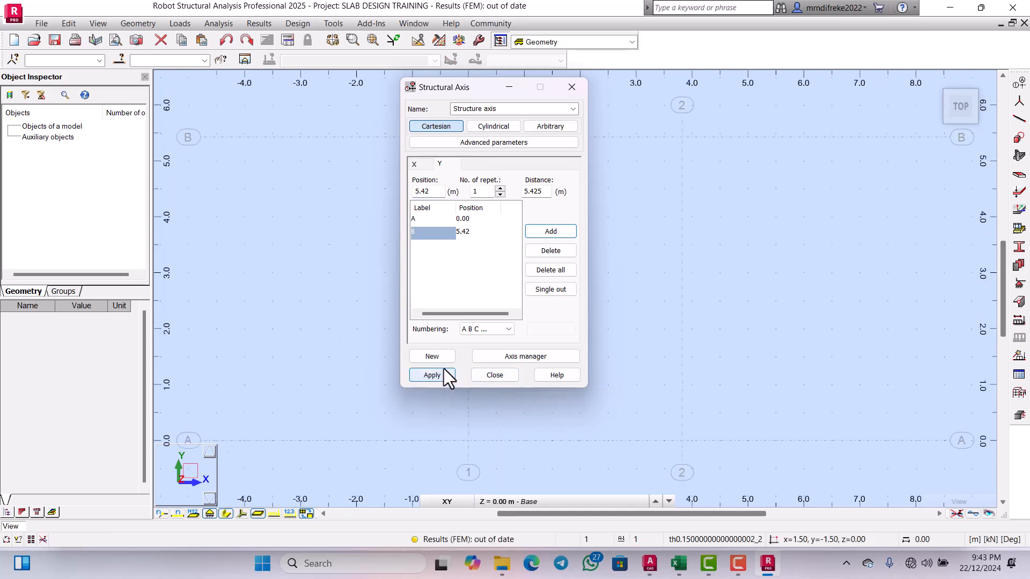
pyautogui.click(501, 376)
pyautogui.scroll(-3, 560, 252)
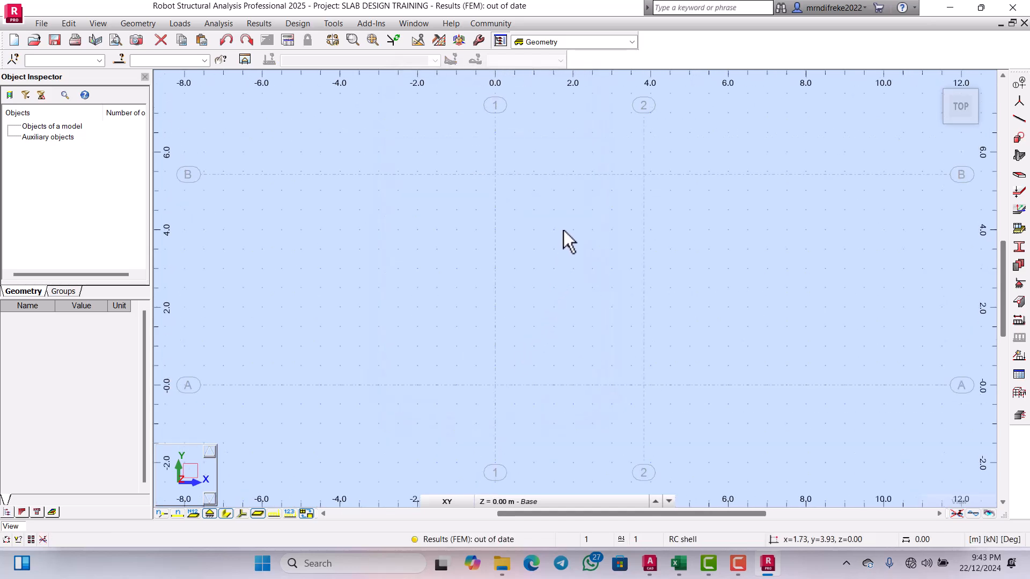
pyautogui.scroll(-2, 583, 217)
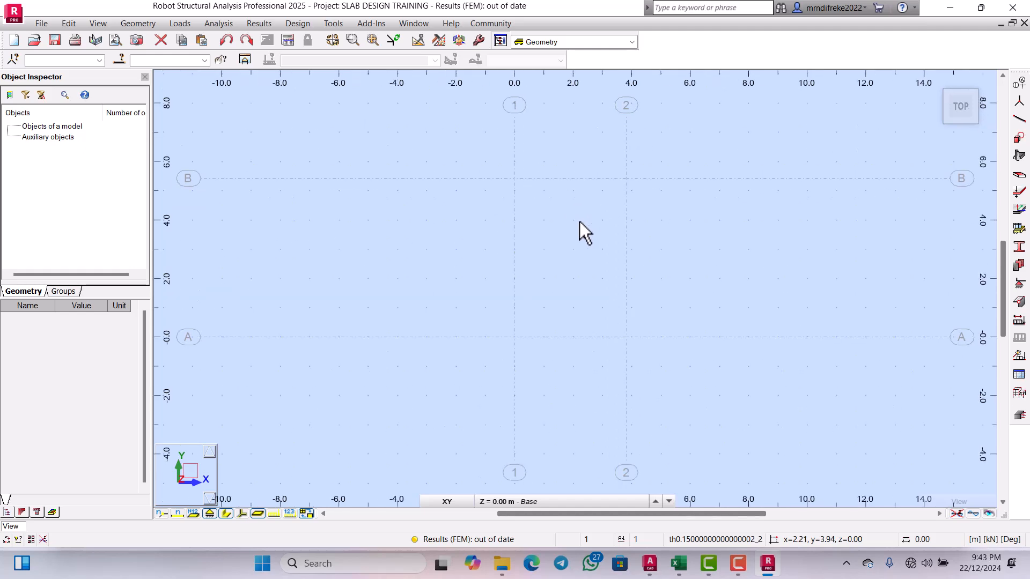
pyautogui.scroll(3, 555, 185)
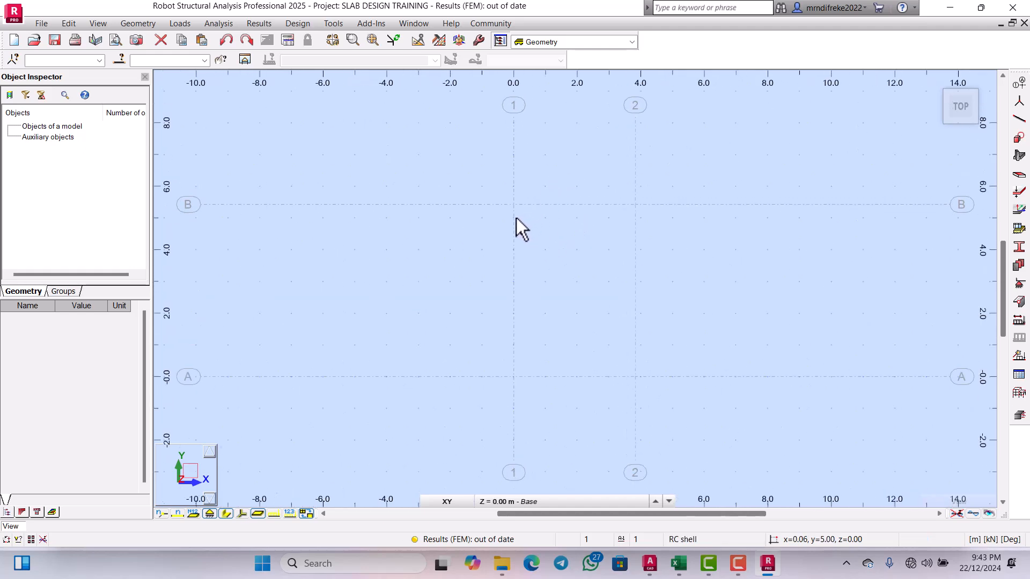
pyautogui.scroll(-3, 554, 210)
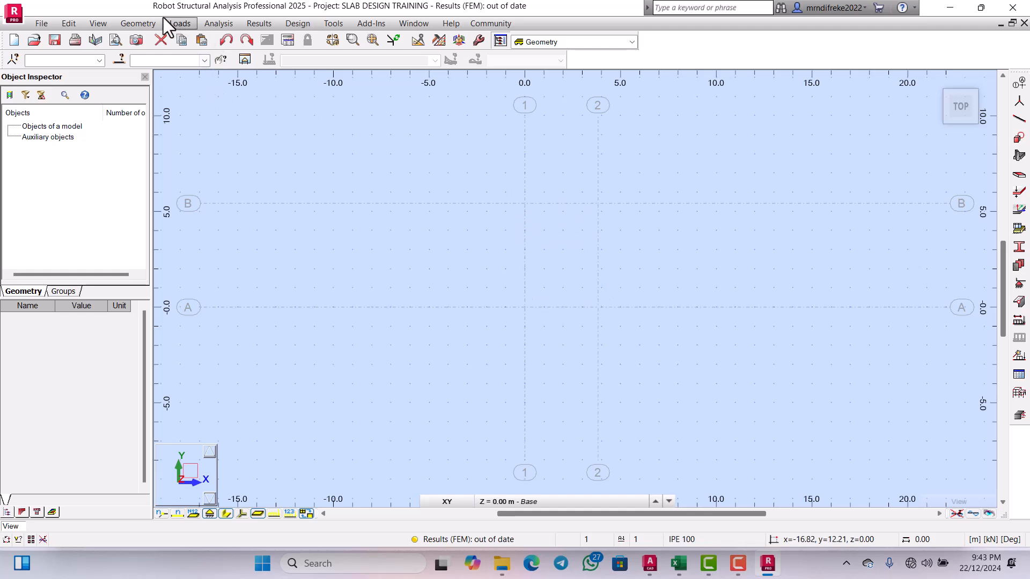
# - Draw a closed contour object through grid intersections 1-B, 2-B, 2-A and 1-A, and close the polyline definition
pyautogui.click(145, 25)
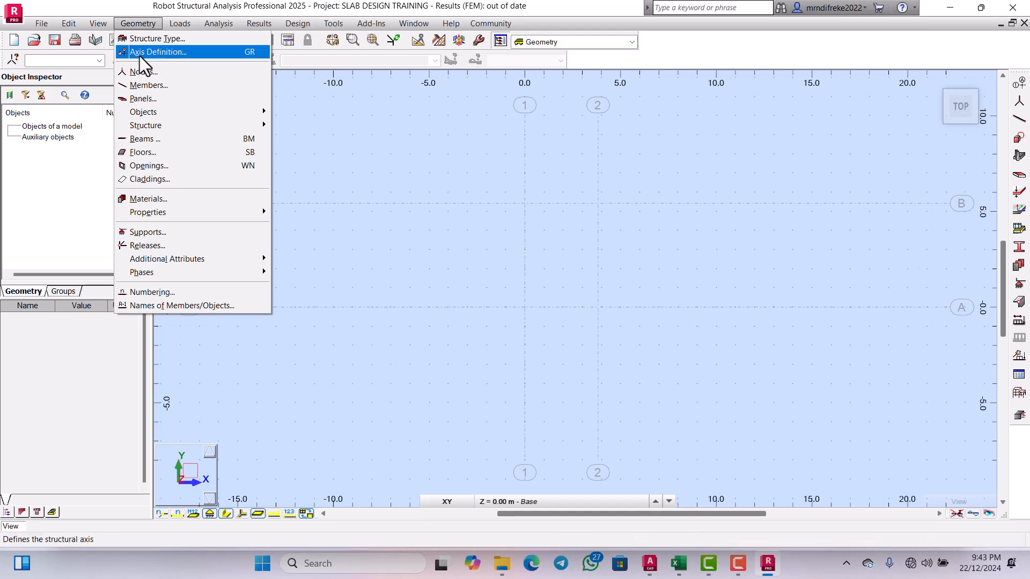
pyautogui.moveTo(139, 111)
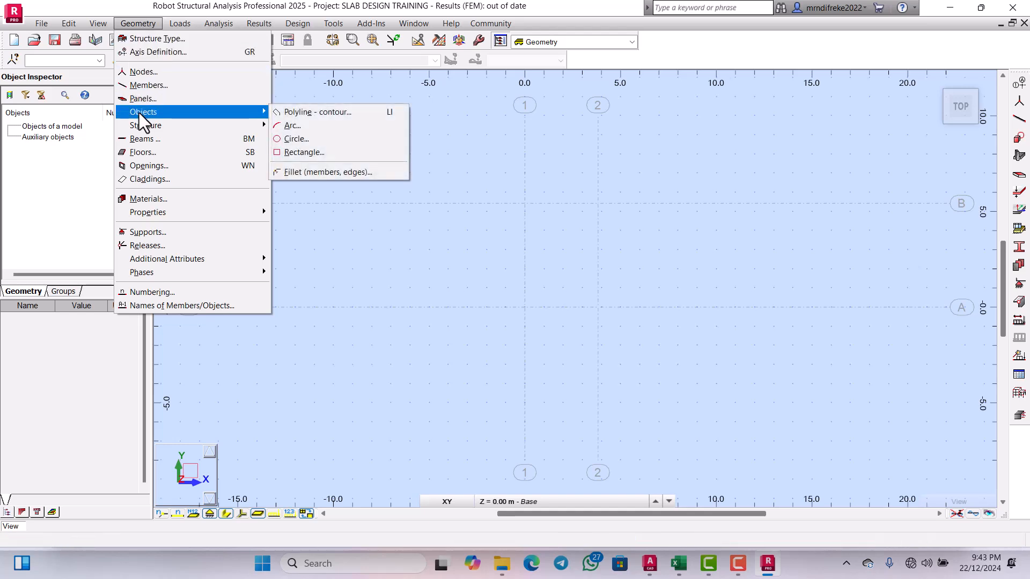
pyautogui.click(326, 112)
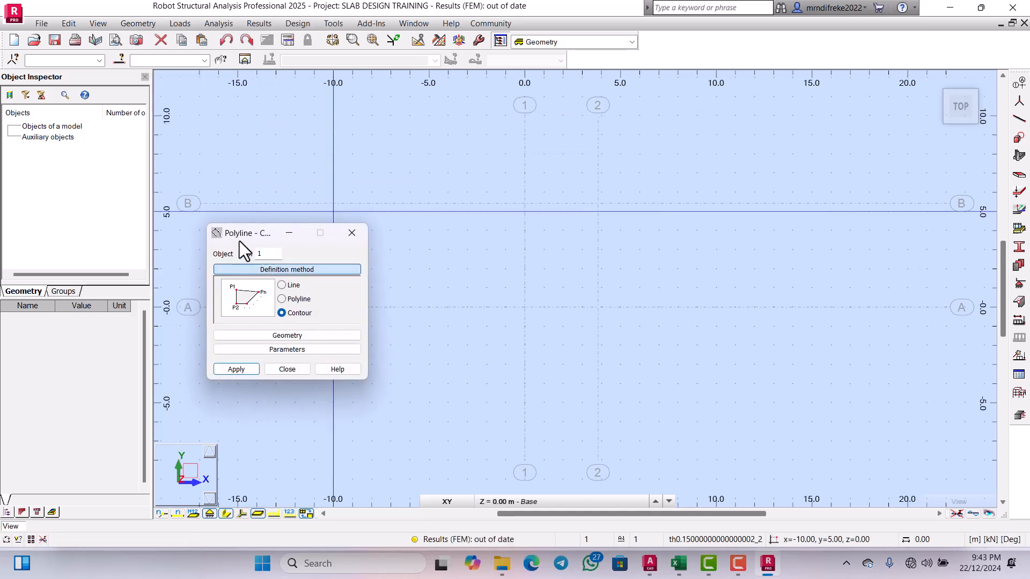
pyautogui.moveTo(236, 234); pyautogui.dragTo(712, 105)
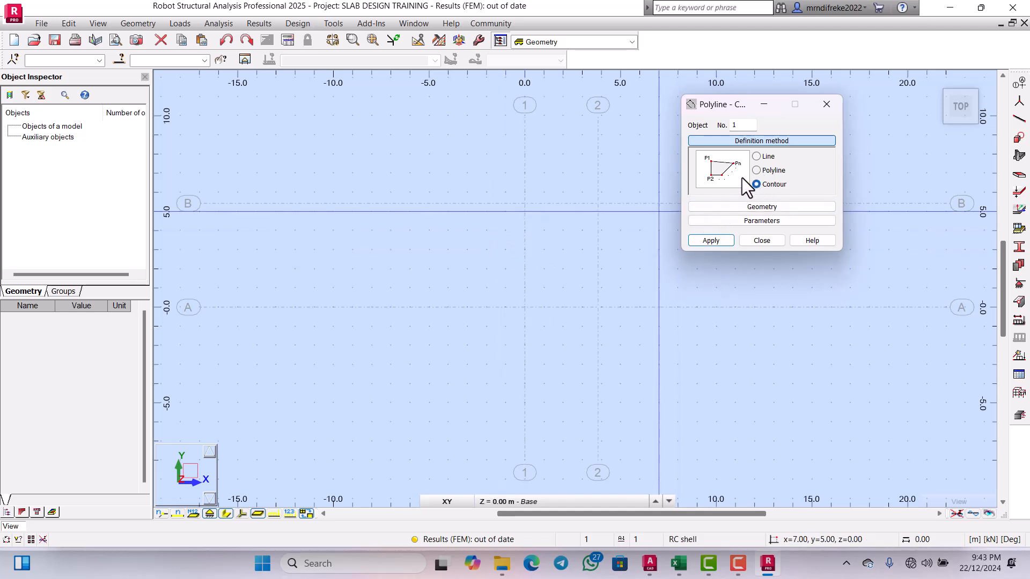
pyautogui.click(757, 157)
pyautogui.click(756, 185)
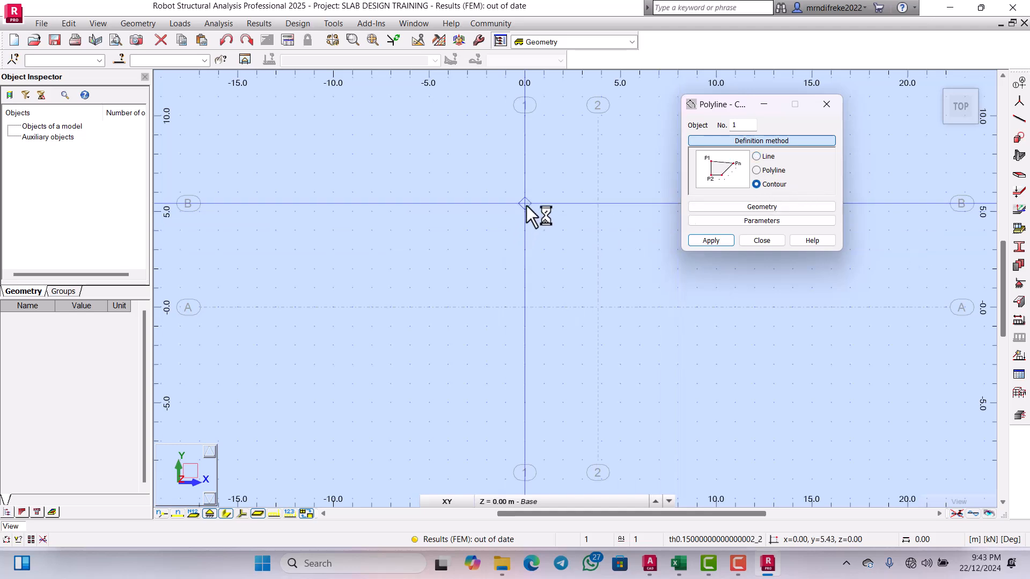
pyautogui.scroll(2, 560, 212)
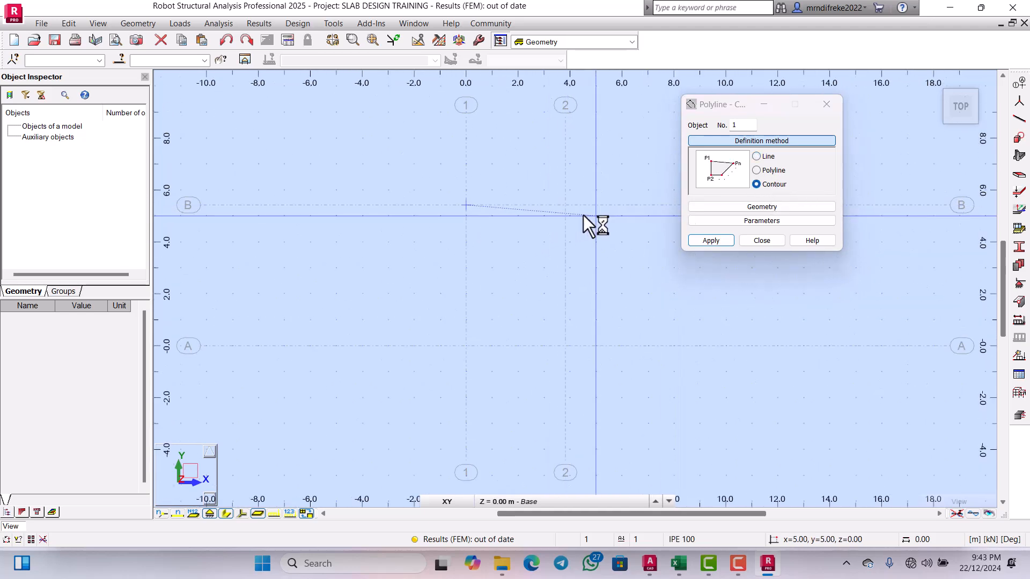
pyautogui.click(571, 207)
pyautogui.scroll(-1, 570, 215)
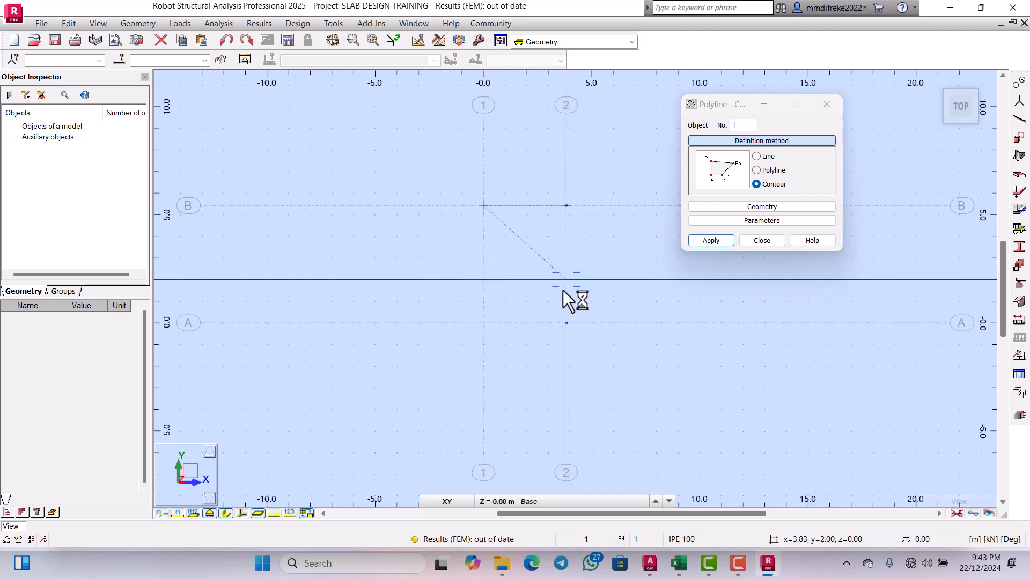
pyautogui.click(564, 320)
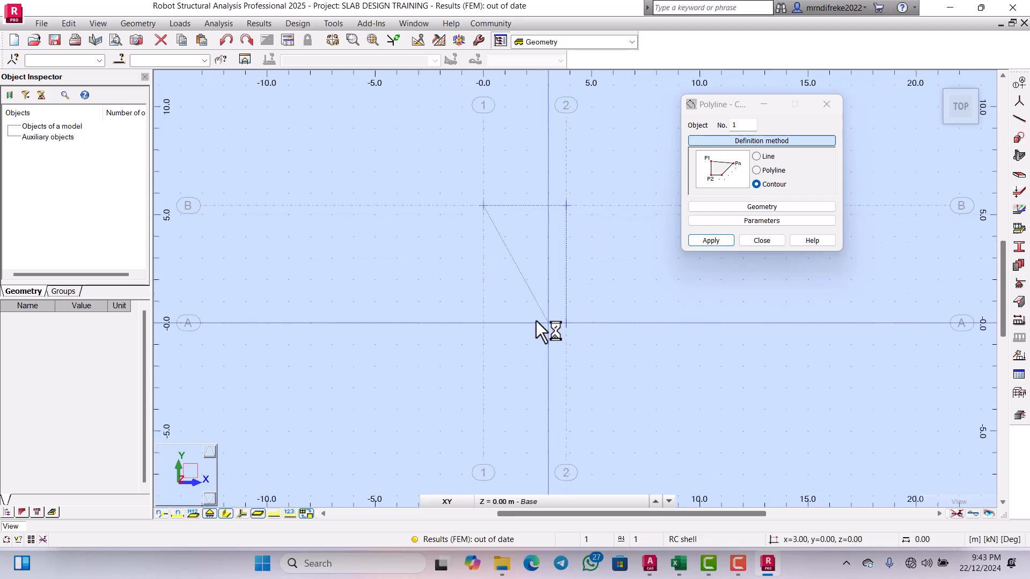
pyautogui.click(483, 321)
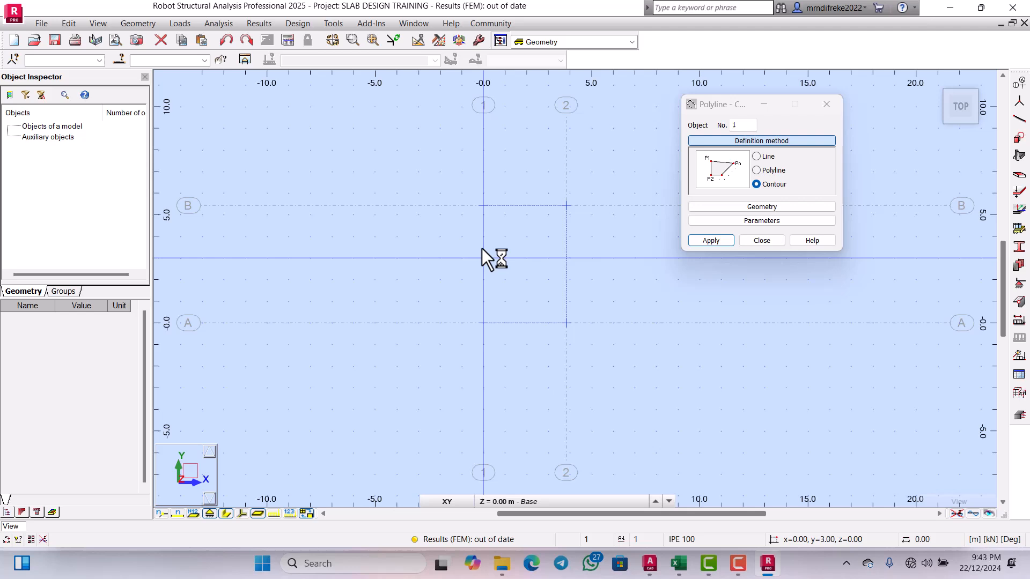
pyautogui.click(483, 205)
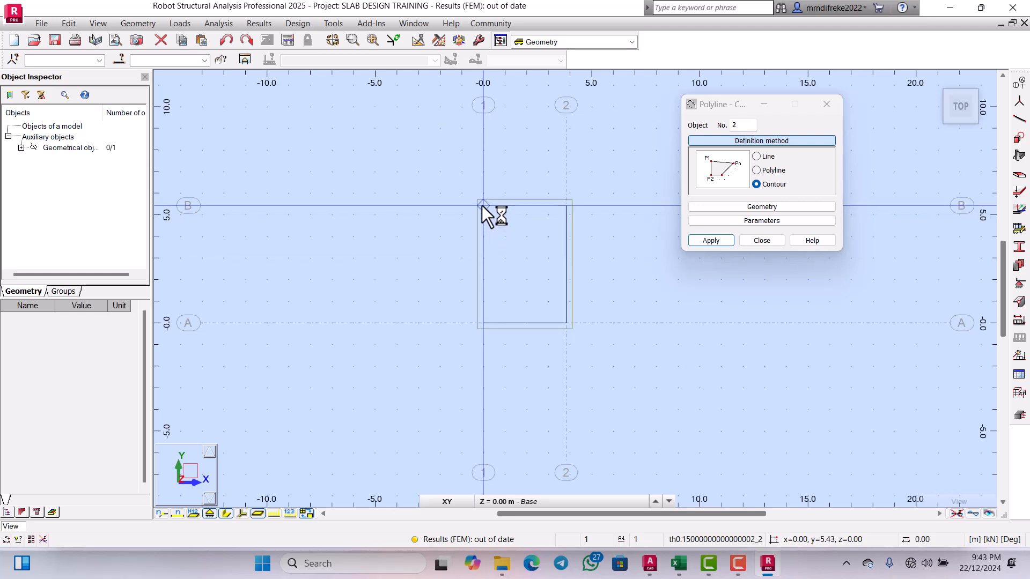
pyautogui.click(763, 240)
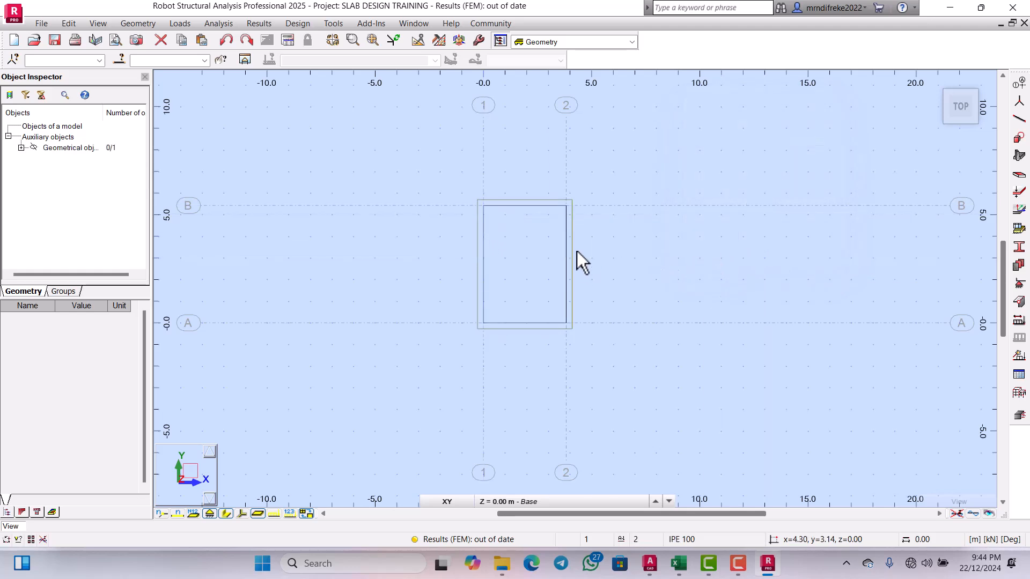
# - Hide the Structure axis grid in the axis manager and close the axis definition
pyautogui.scroll(1, 589, 230)
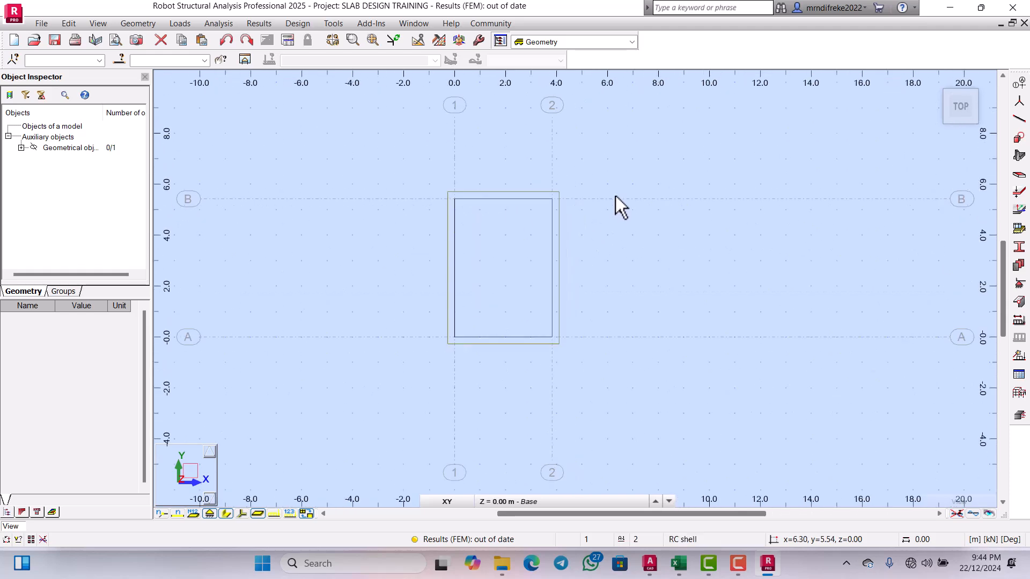
pyautogui.scroll(-1, 615, 197)
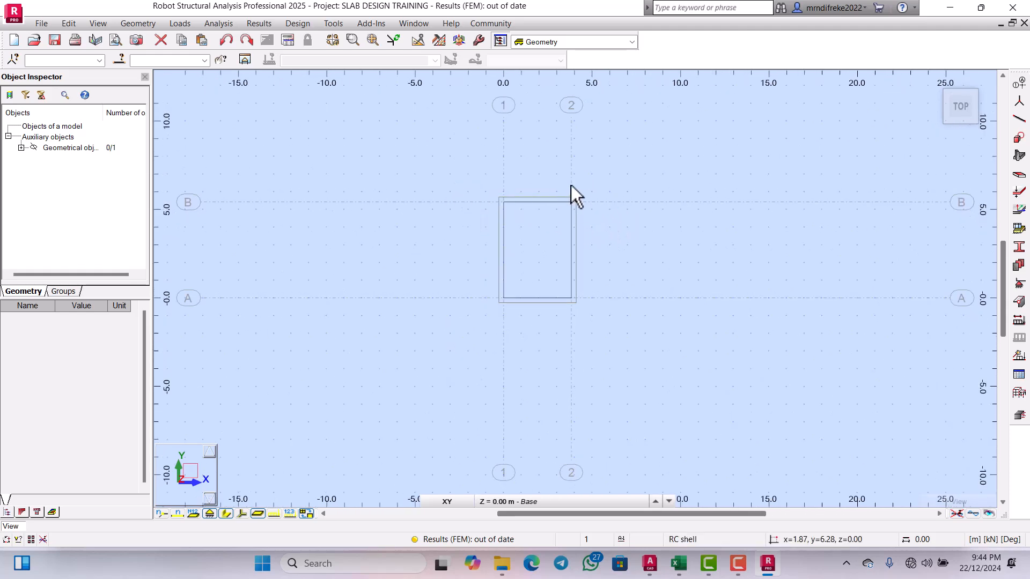
pyautogui.click(1019, 85)
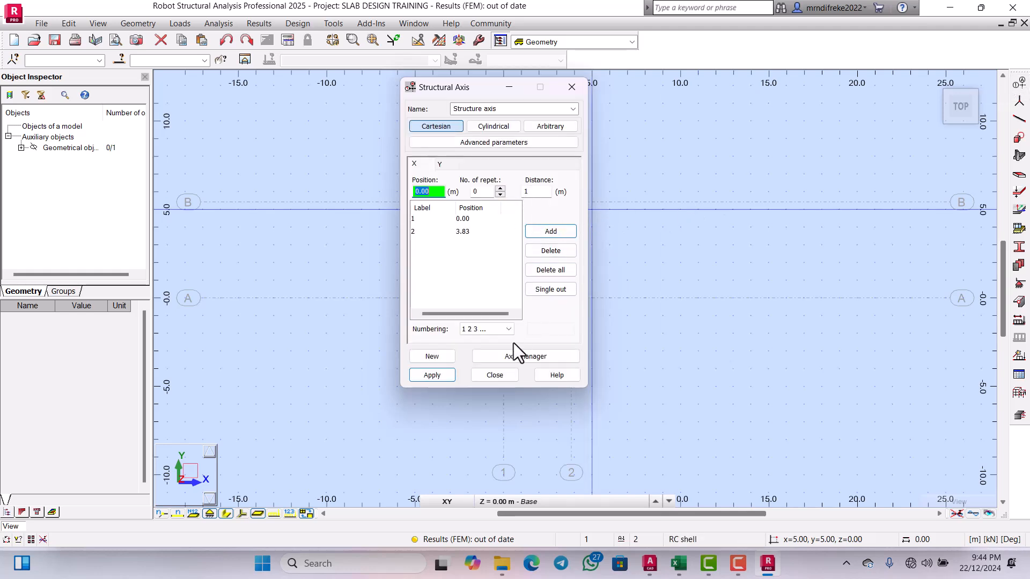
pyautogui.click(511, 356)
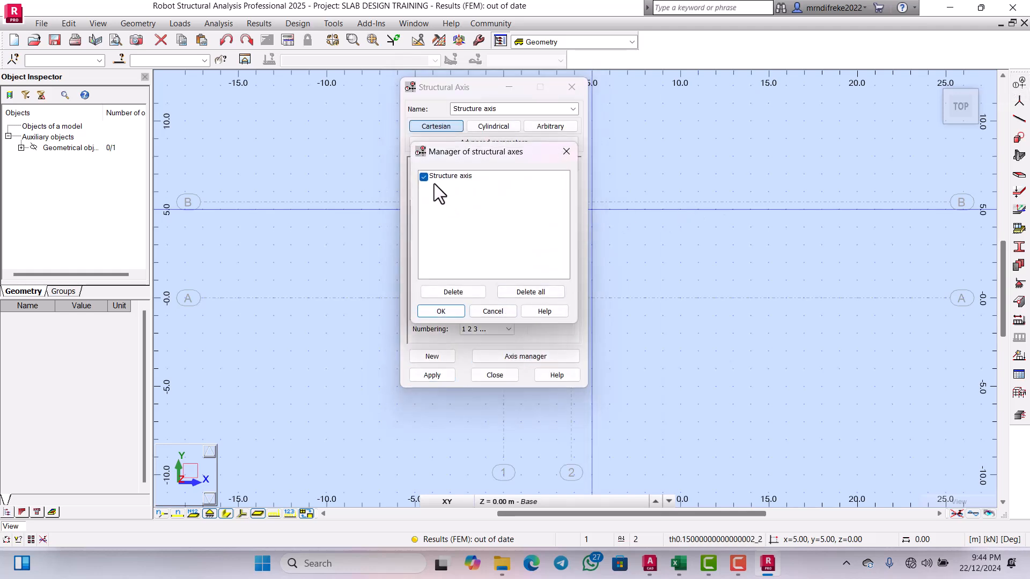
pyautogui.click(424, 177)
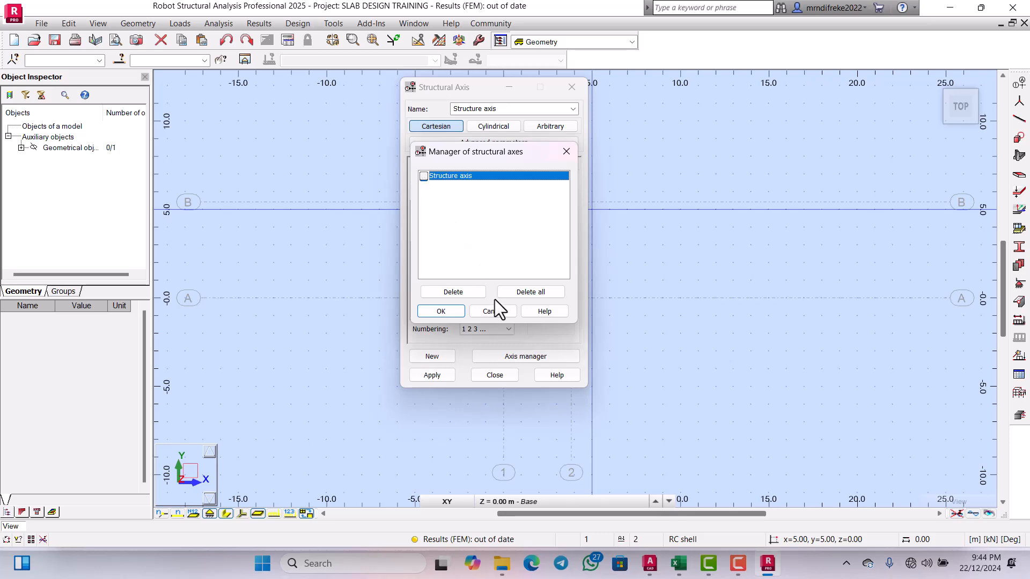
pyautogui.click(441, 312)
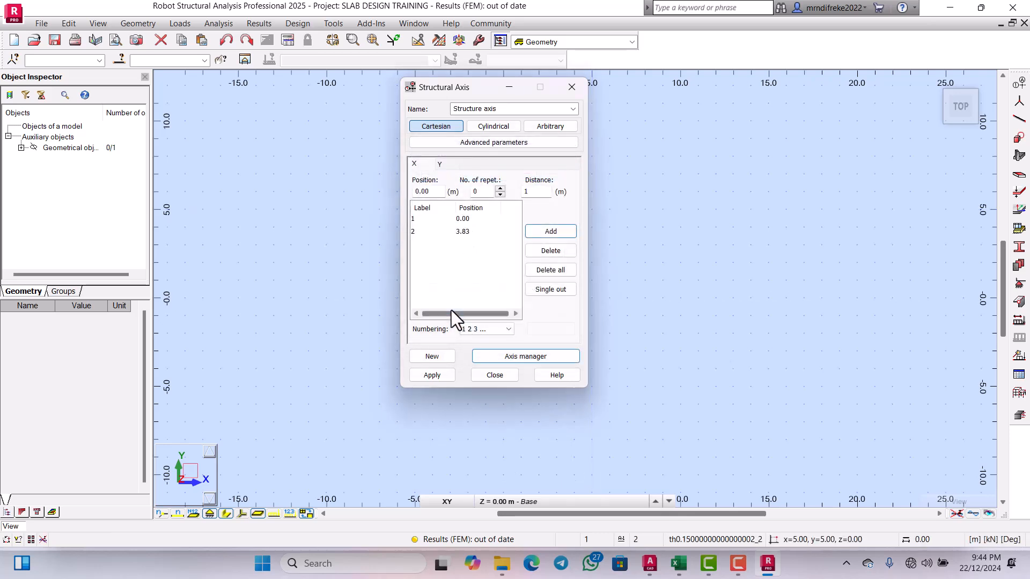
pyautogui.click(483, 377)
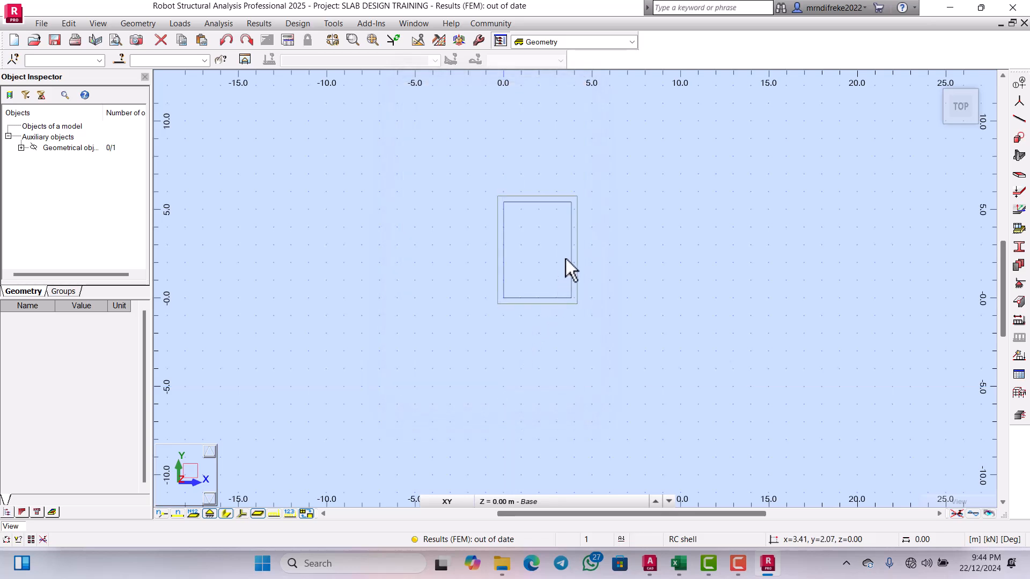
# - Start a panel definition and, in its reinforcement parameters, enter the name SLAB DESIGN and set the calculation type to simple bending
pyautogui.scroll(3, 551, 227)
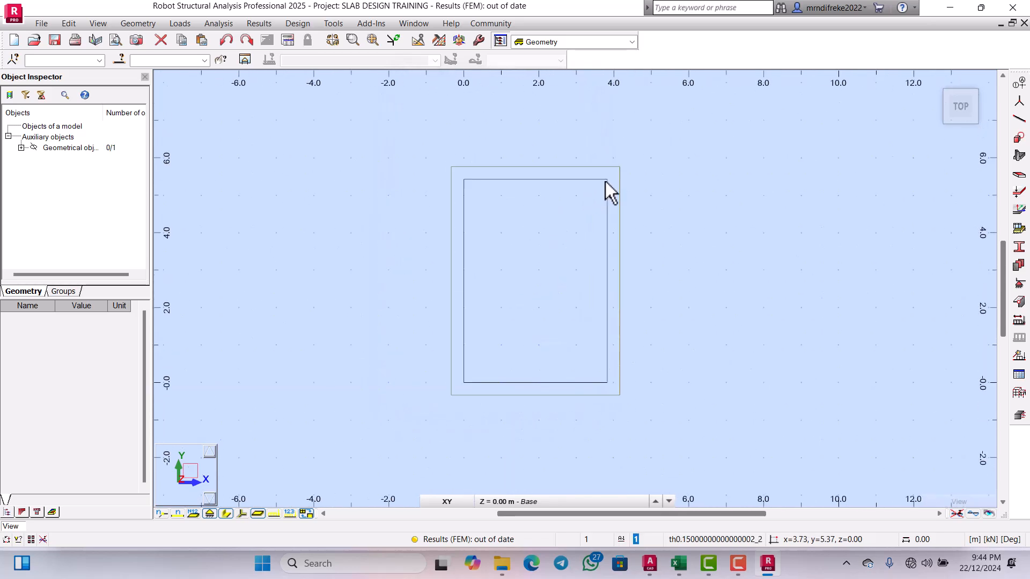
pyautogui.scroll(1, 606, 181)
pyautogui.scroll(-2, 616, 211)
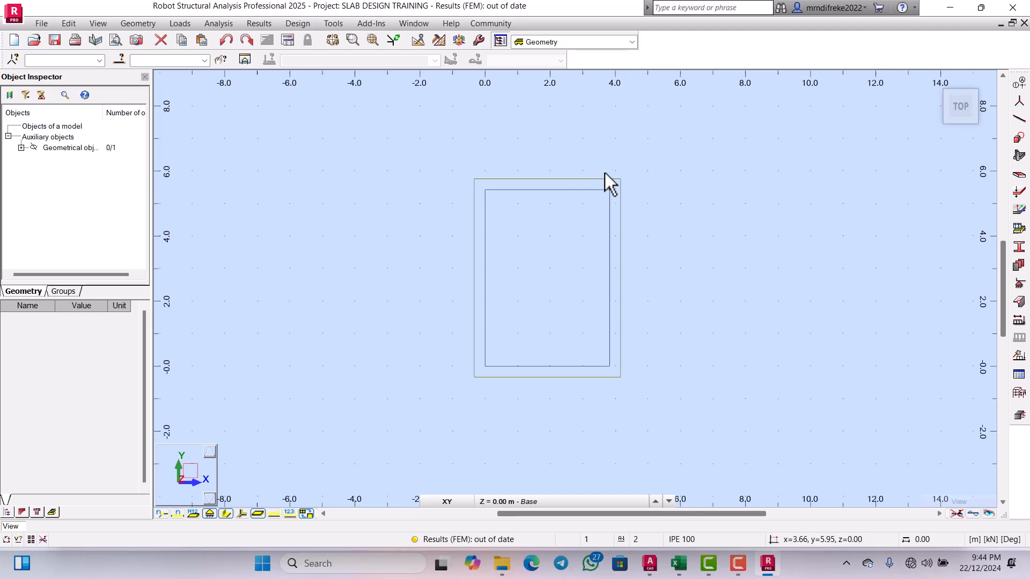
pyautogui.scroll(-1, 507, 193)
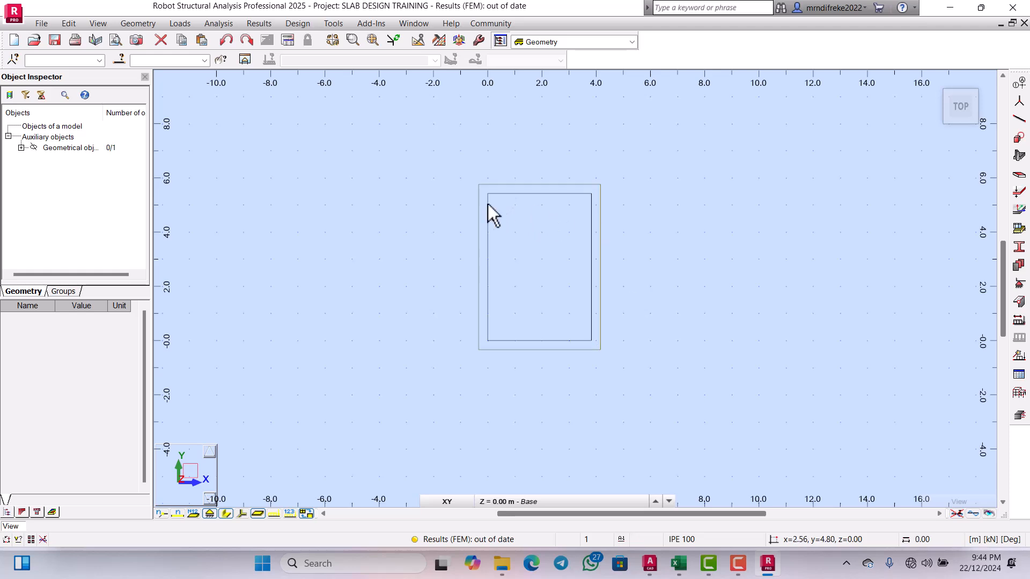
pyautogui.click(138, 23)
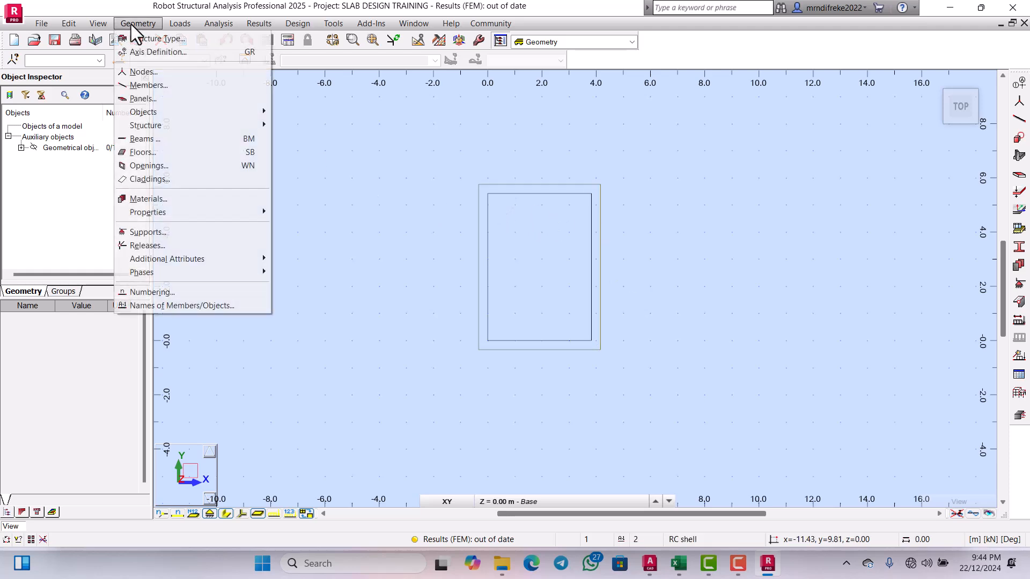
pyautogui.click(137, 98)
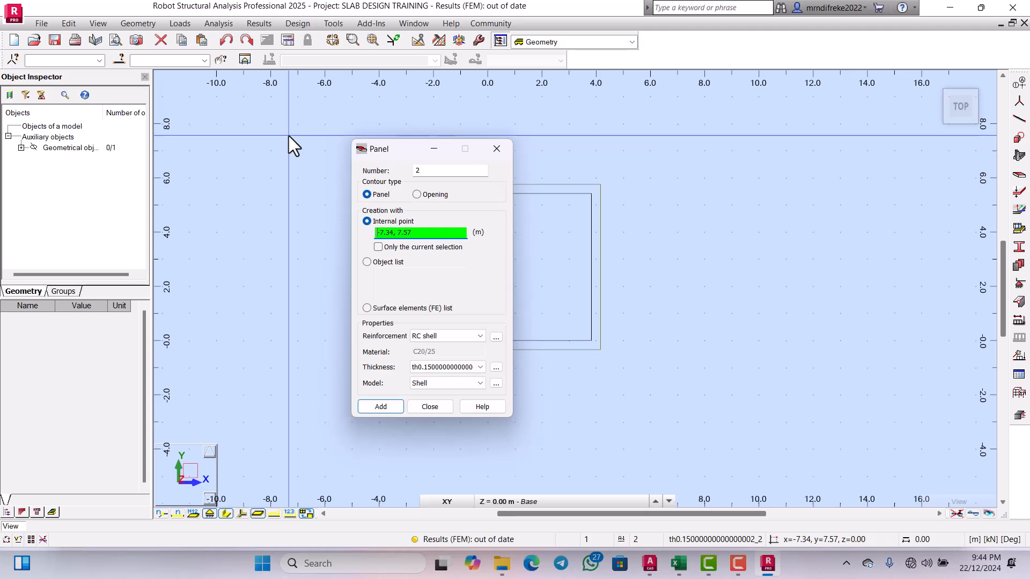
pyautogui.moveTo(406, 149)
pyautogui.mouseDown()
pyautogui.moveTo(701, 143)
pyautogui.moveTo(729, 122)
pyautogui.mouseUp()
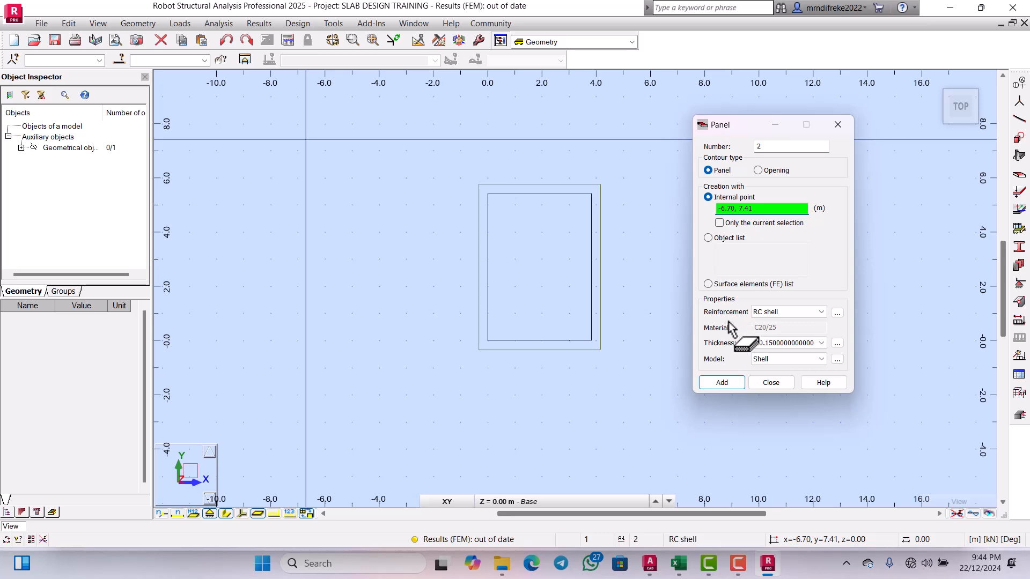
pyautogui.click(837, 314)
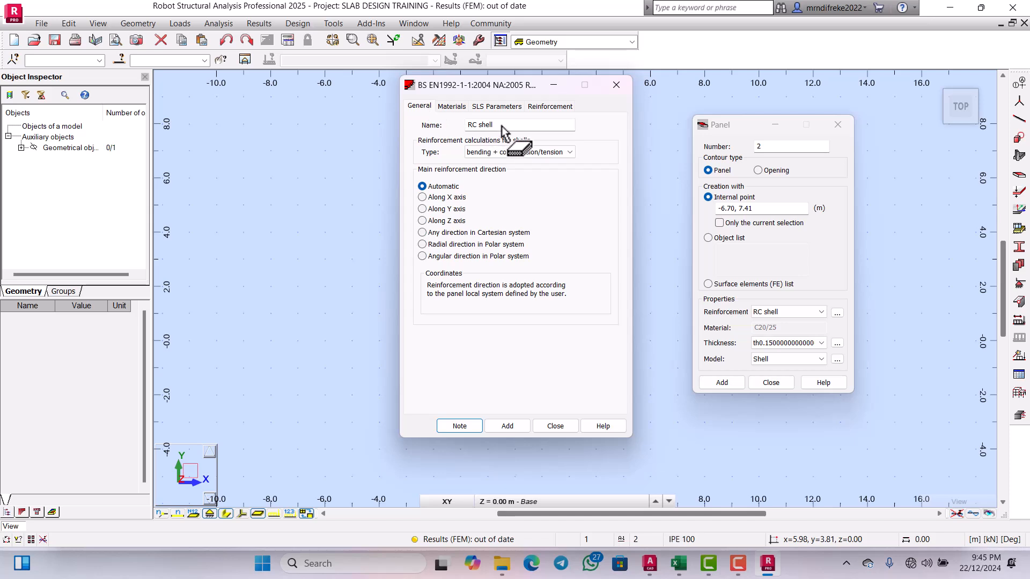
pyautogui.moveTo(503, 127); pyautogui.dragTo(479, 127)
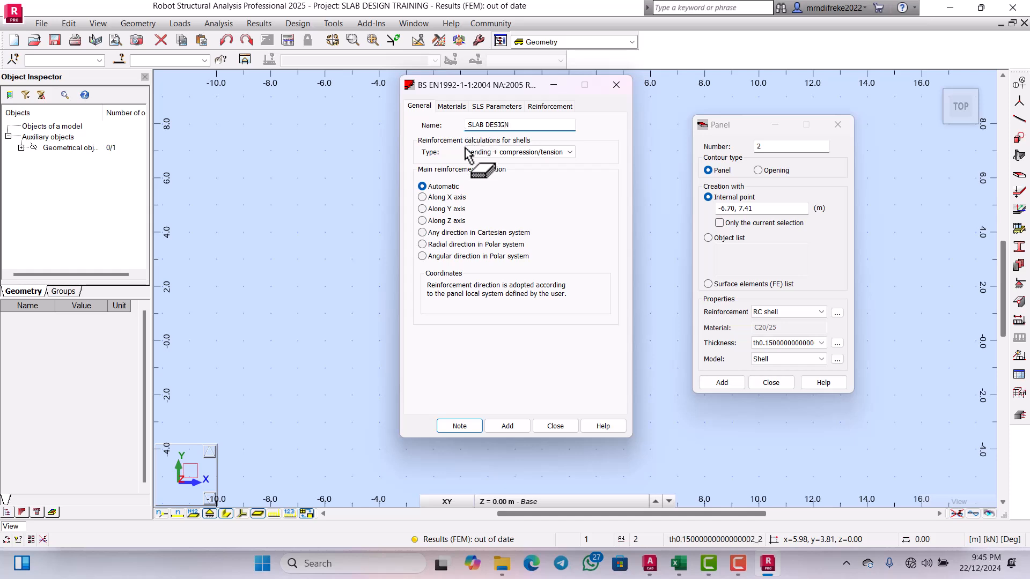
pyautogui.click(553, 153)
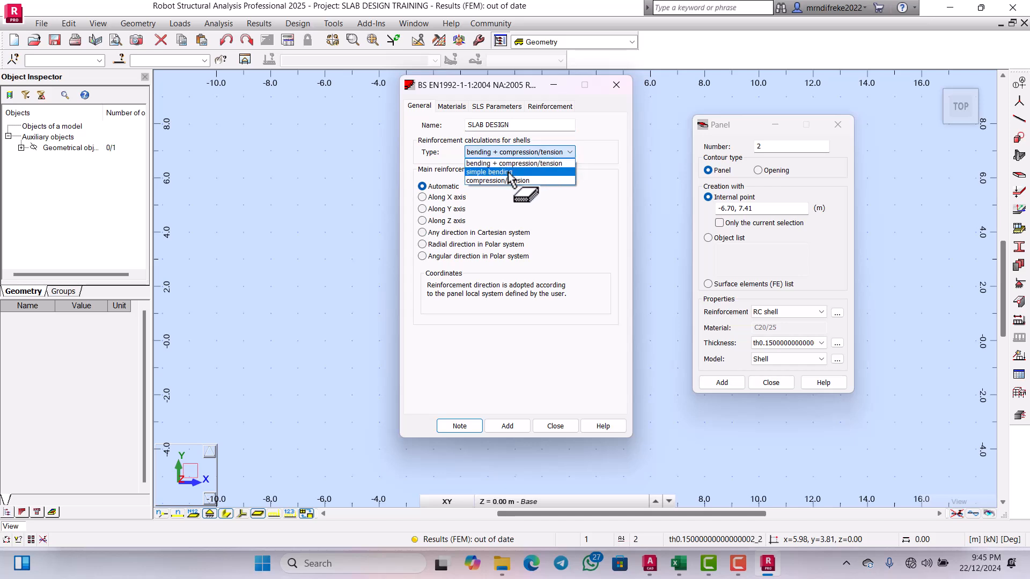
pyautogui.click(528, 172)
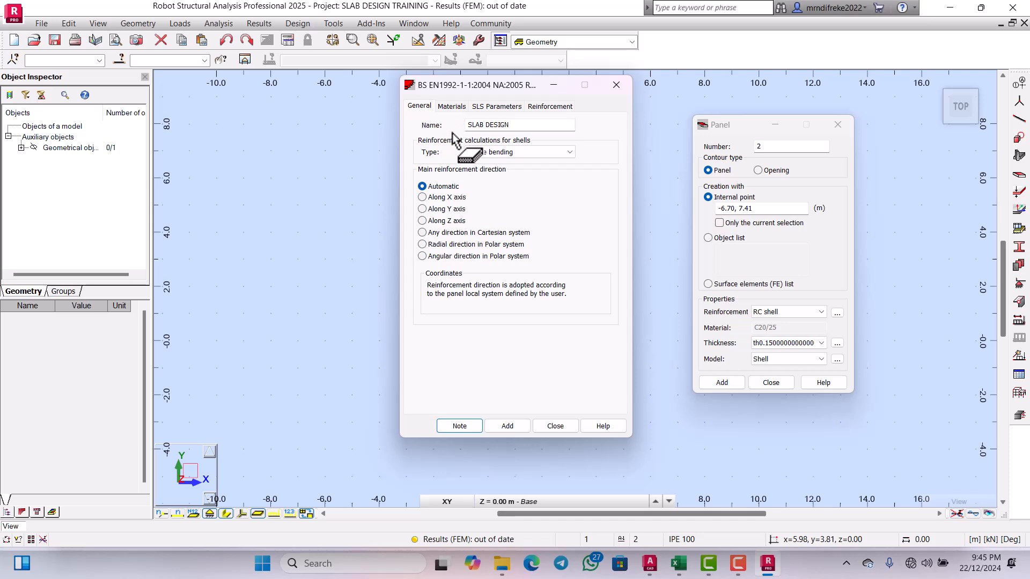
# - Set the reinforcement materials to structure class S4 and reinforcing steel grade B500A, B or C
pyautogui.click(452, 108)
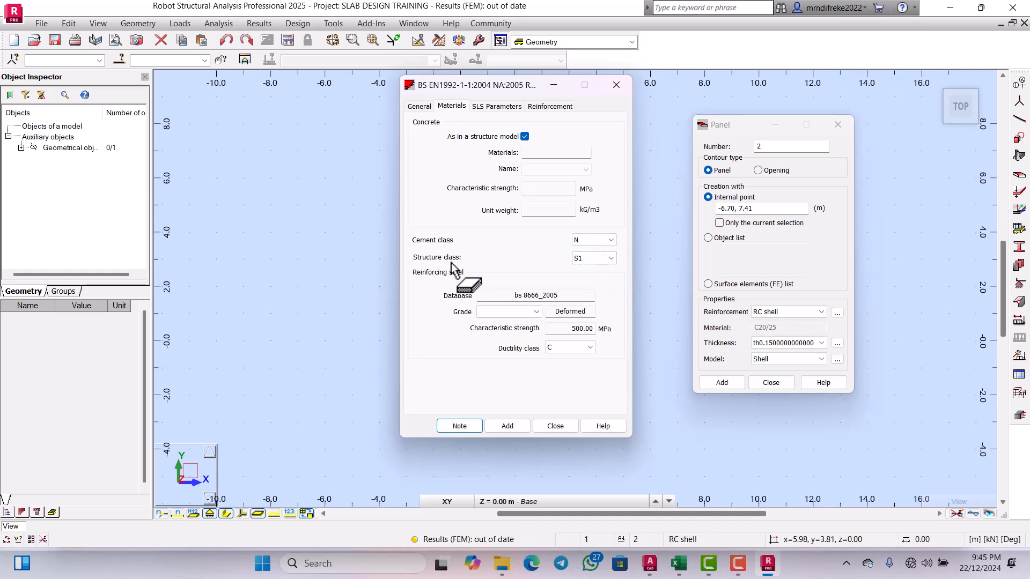
pyautogui.click(593, 258)
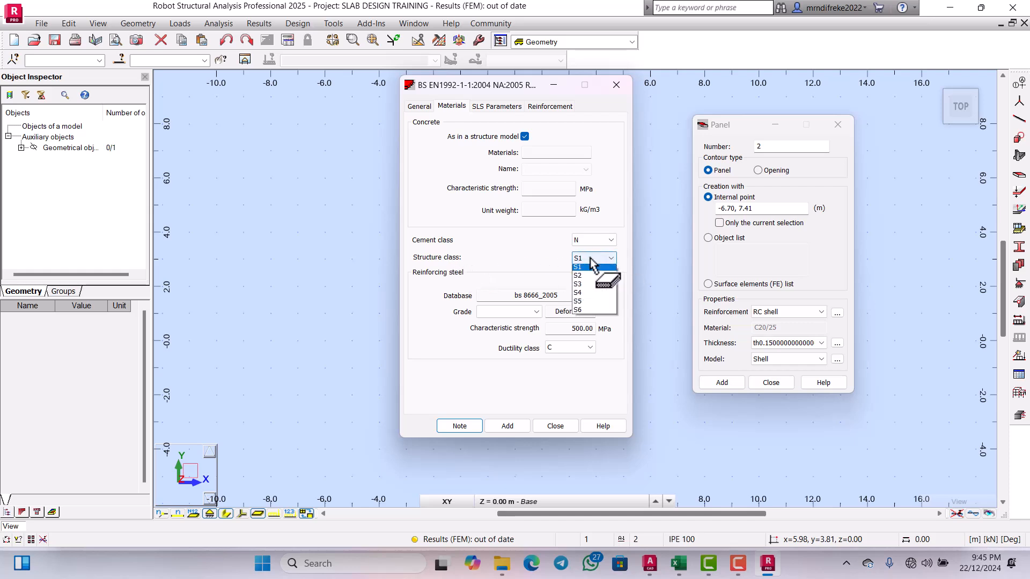
pyautogui.click(585, 295)
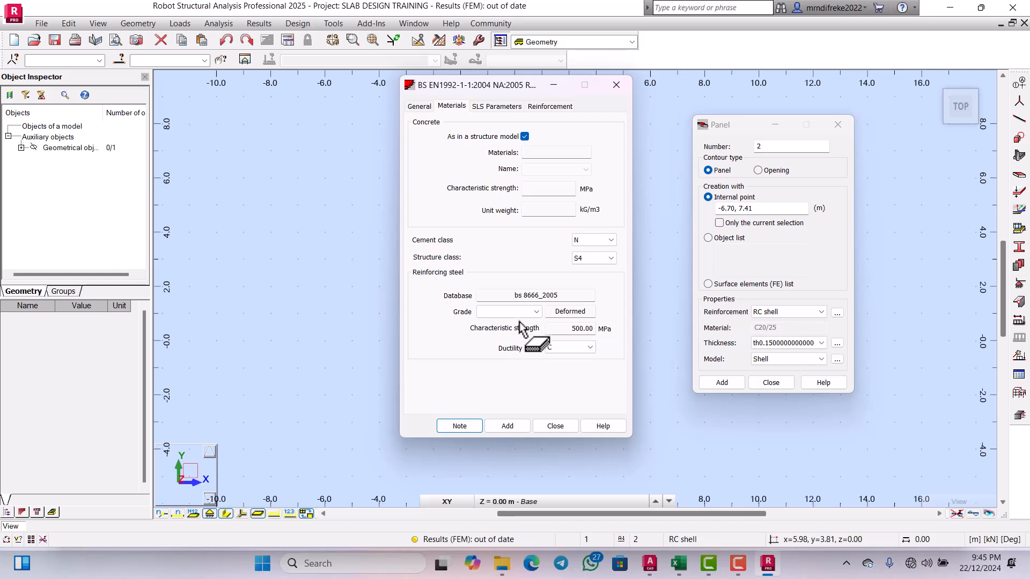
pyautogui.click(535, 315)
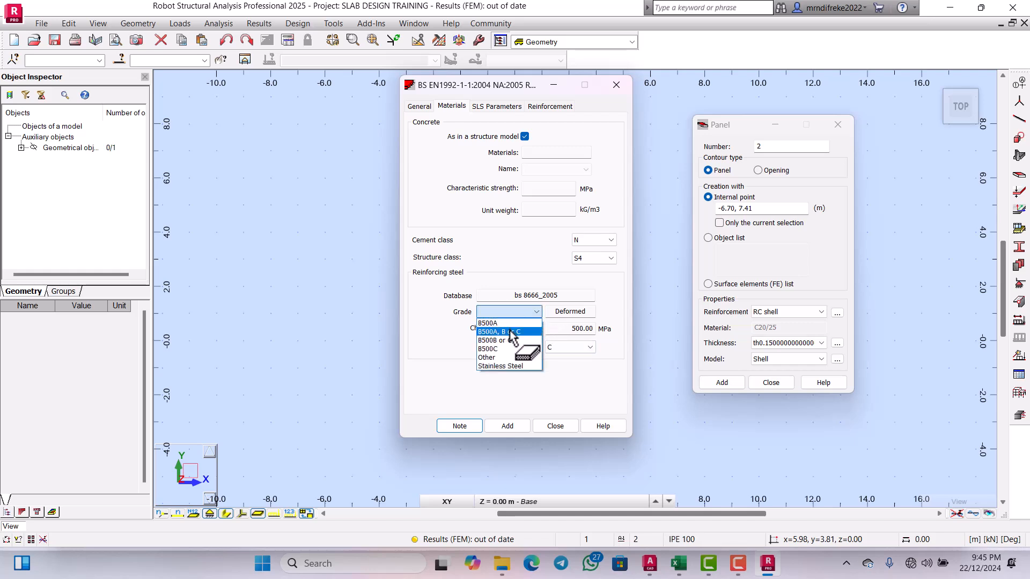
pyautogui.click(511, 331)
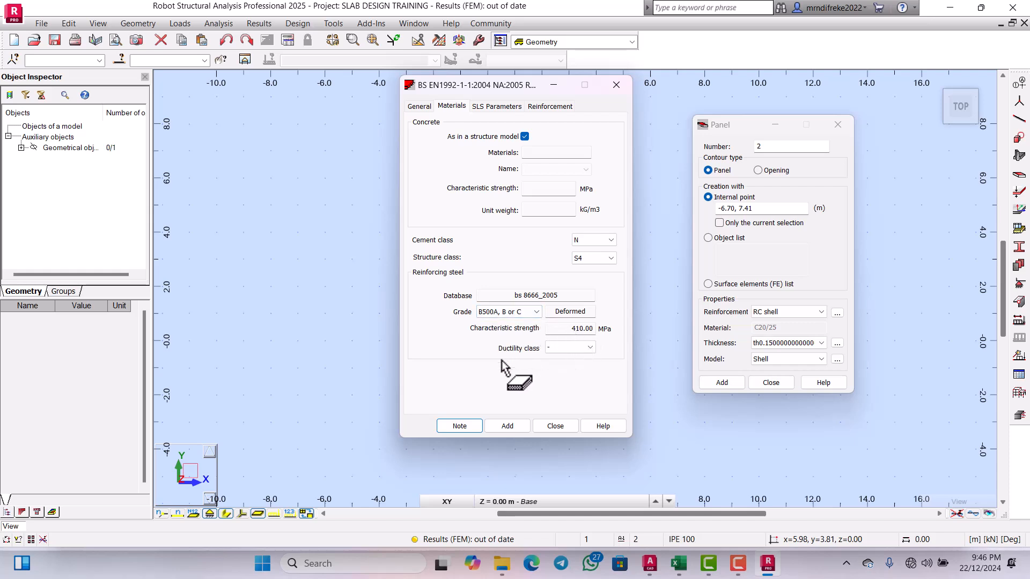
# - Set both SLS environment classes to XC1 and the concrete age at loading to 28 days in the reinforcement parameters
pyautogui.click(503, 107)
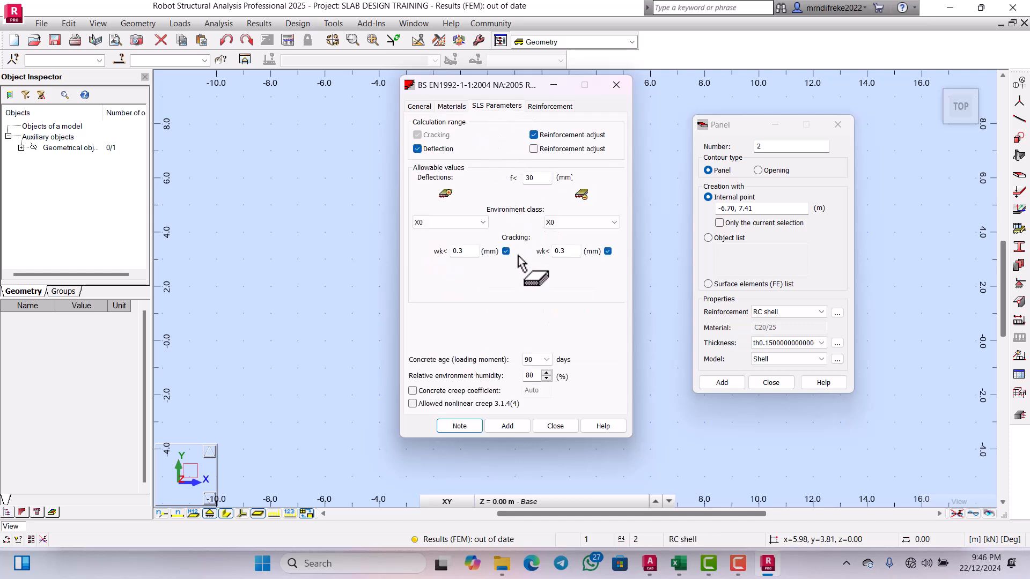
pyautogui.click(482, 223)
pyautogui.click(435, 242)
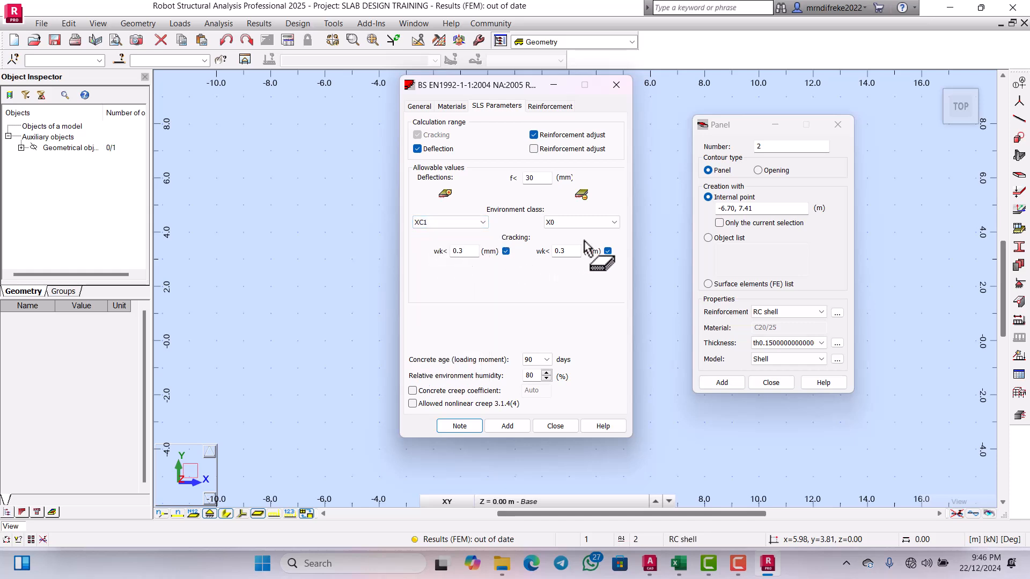
pyautogui.click(614, 223)
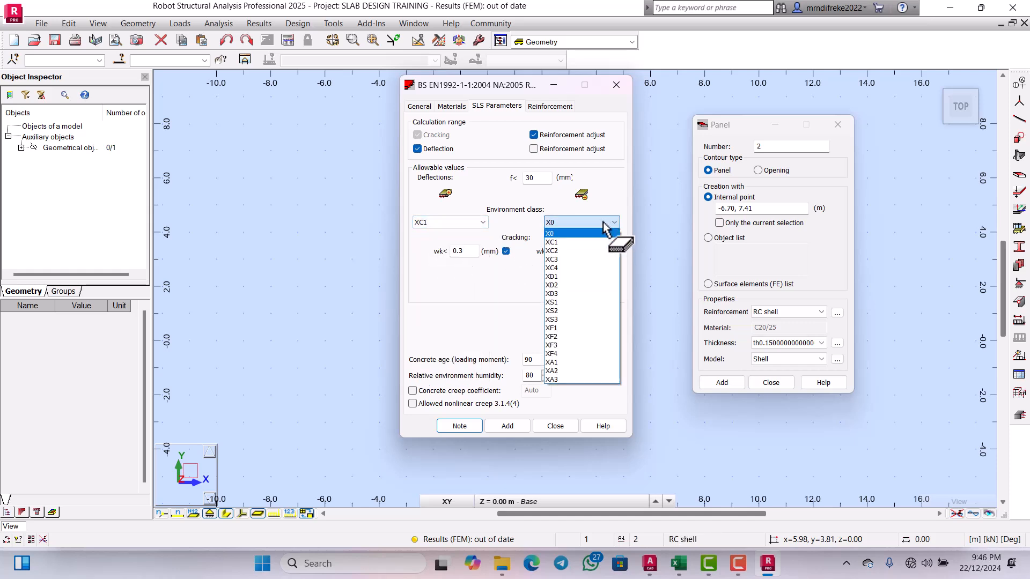
pyautogui.click(563, 243)
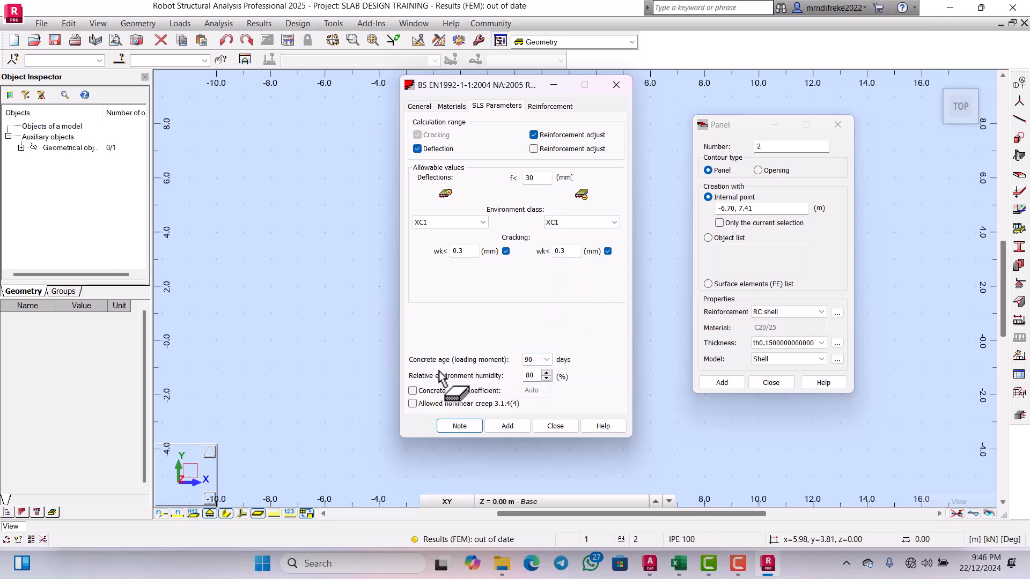
pyautogui.click(546, 360)
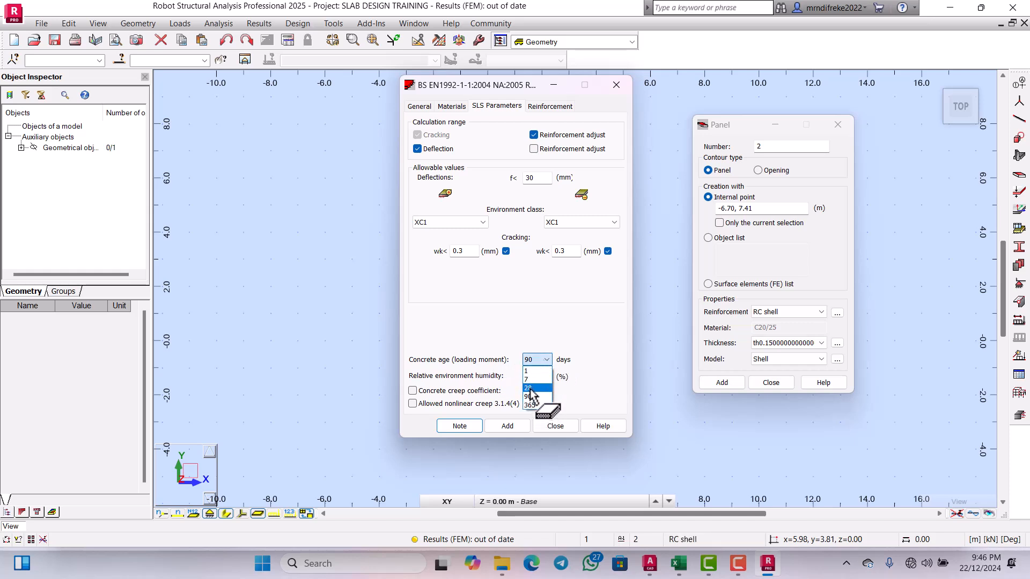
pyautogui.click(528, 388)
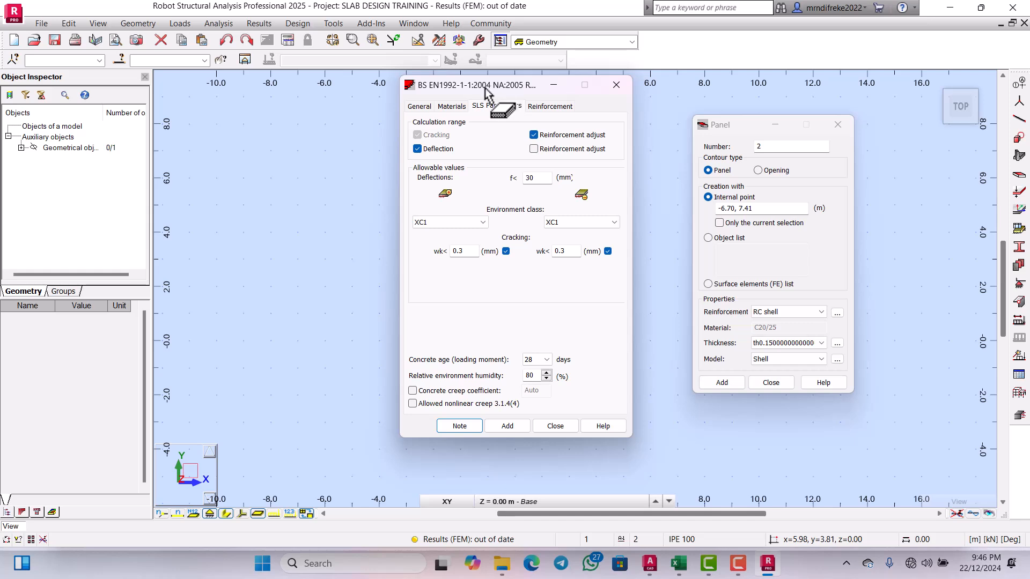
# - Set the reinforcement covers c1 and c2 to 20 mm each
pyautogui.moveTo(485, 91); pyautogui.dragTo(358, 94)
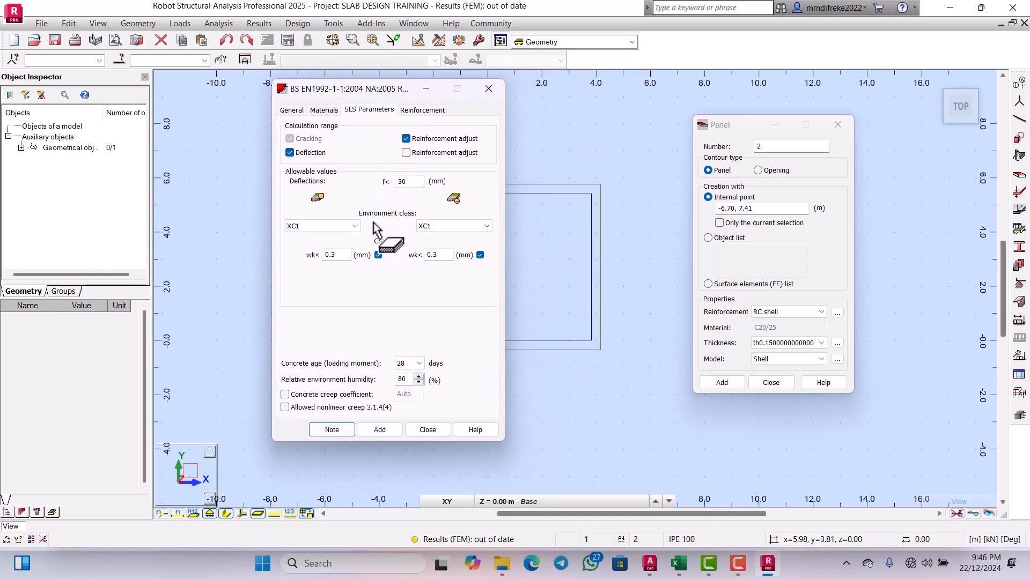
pyautogui.click(410, 111)
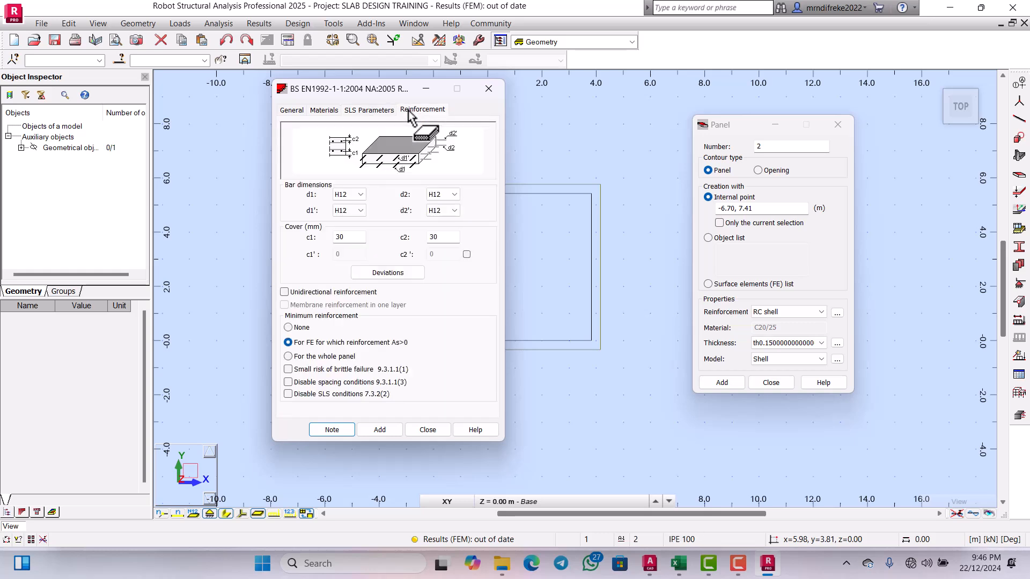
pyautogui.doubleClick(342, 238)
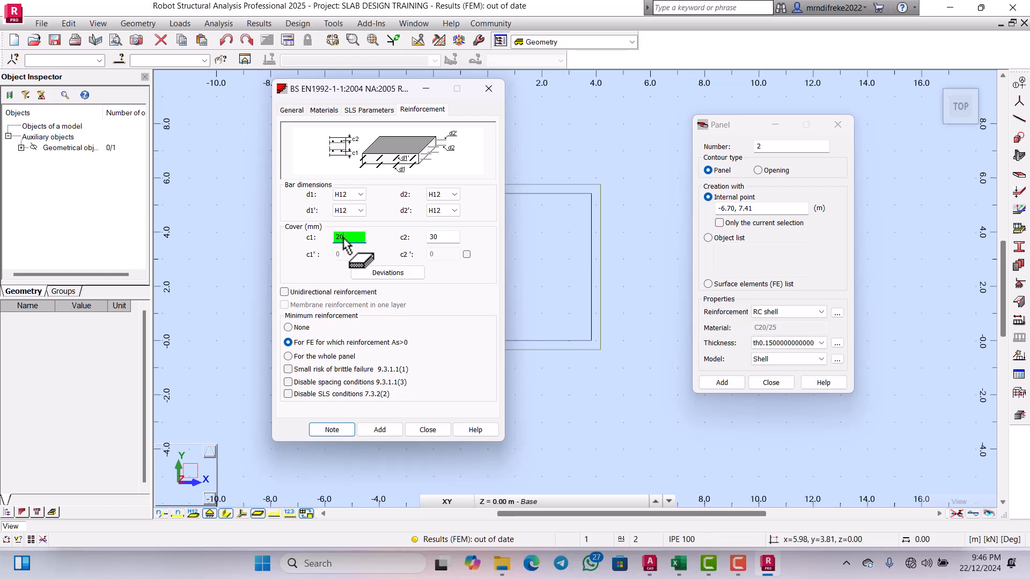
pyautogui.doubleClick(433, 238)
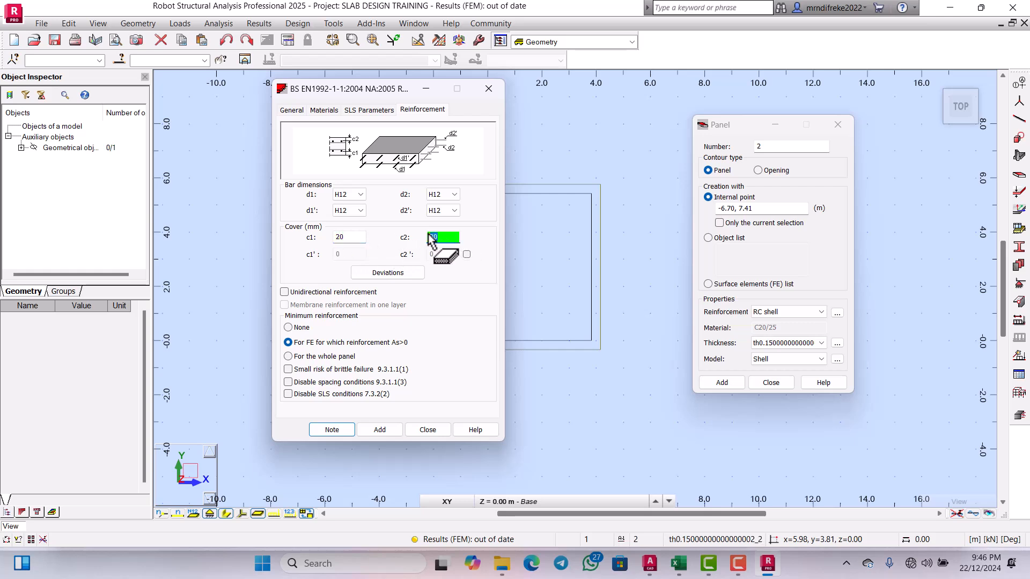
pyautogui.write('20')
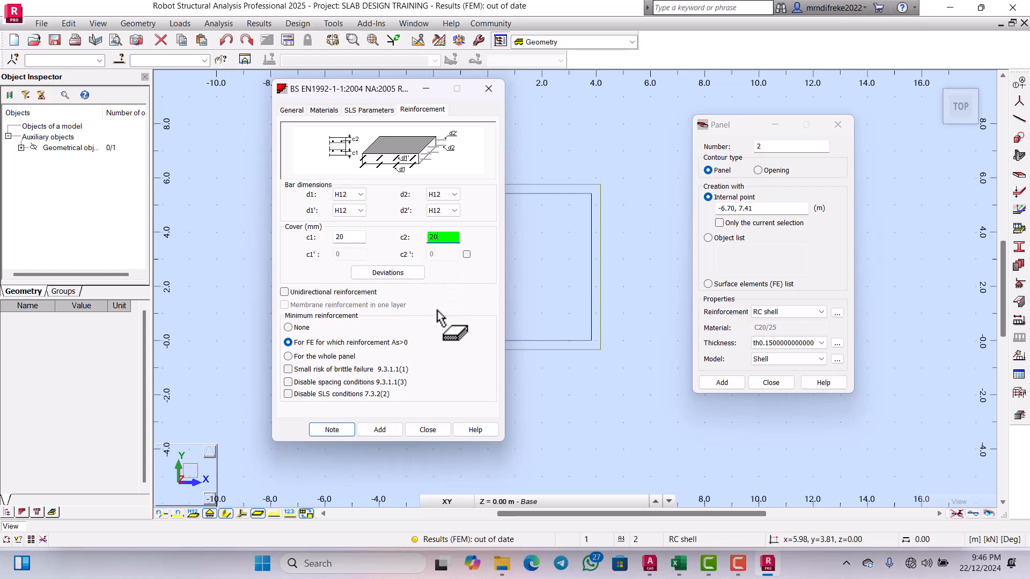
# - Check the d1 bar sizes, accept the cover deviations, and apply the minimum reinforcement to the whole panel
pyautogui.click(361, 195)
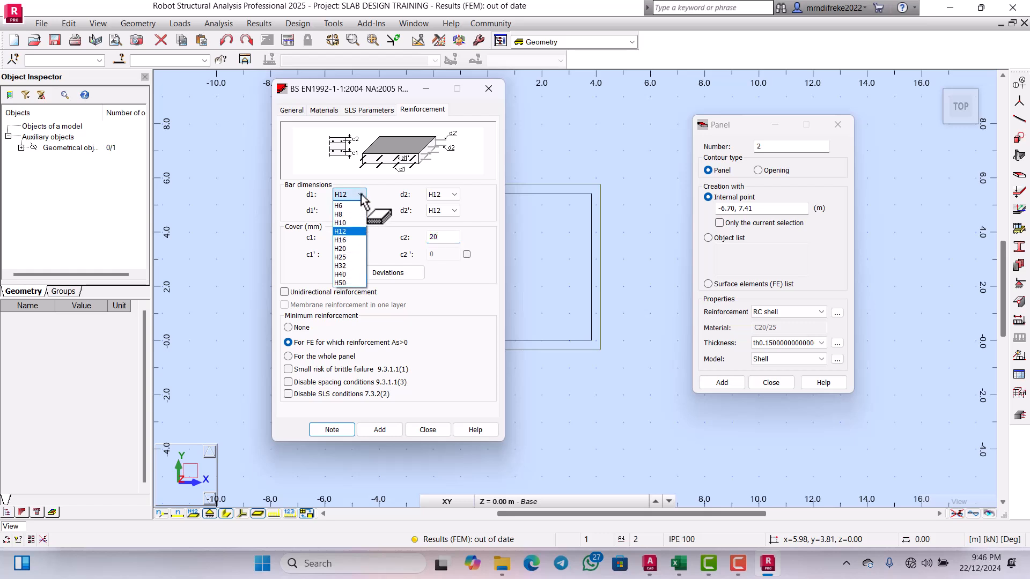
pyautogui.click(362, 197)
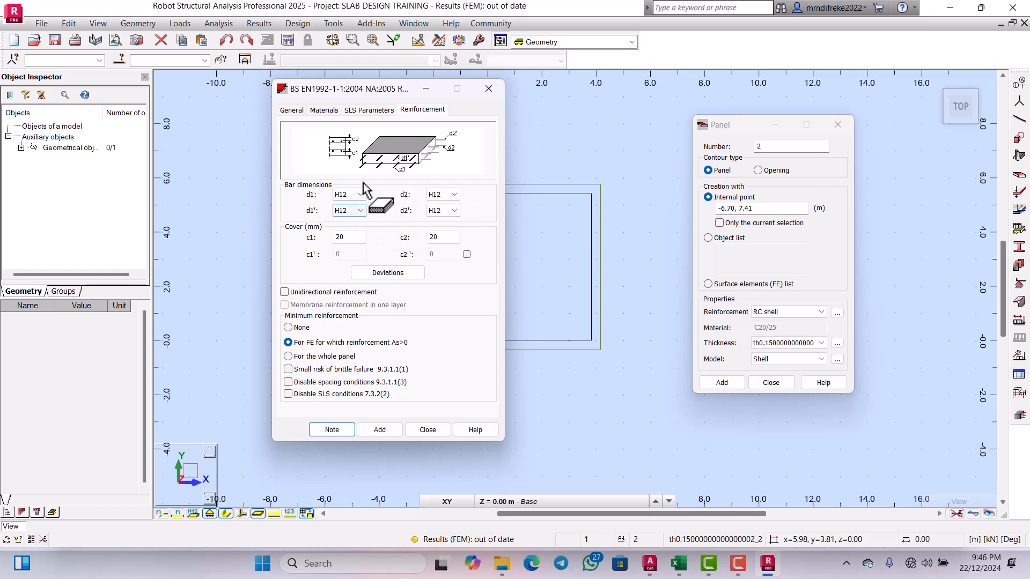
pyautogui.click(389, 274)
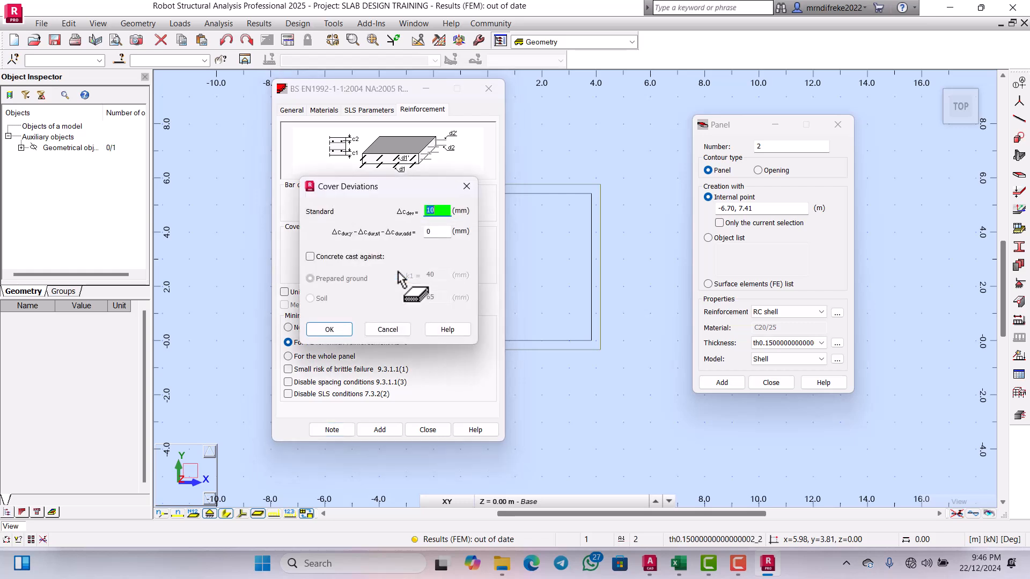
pyautogui.click(334, 330)
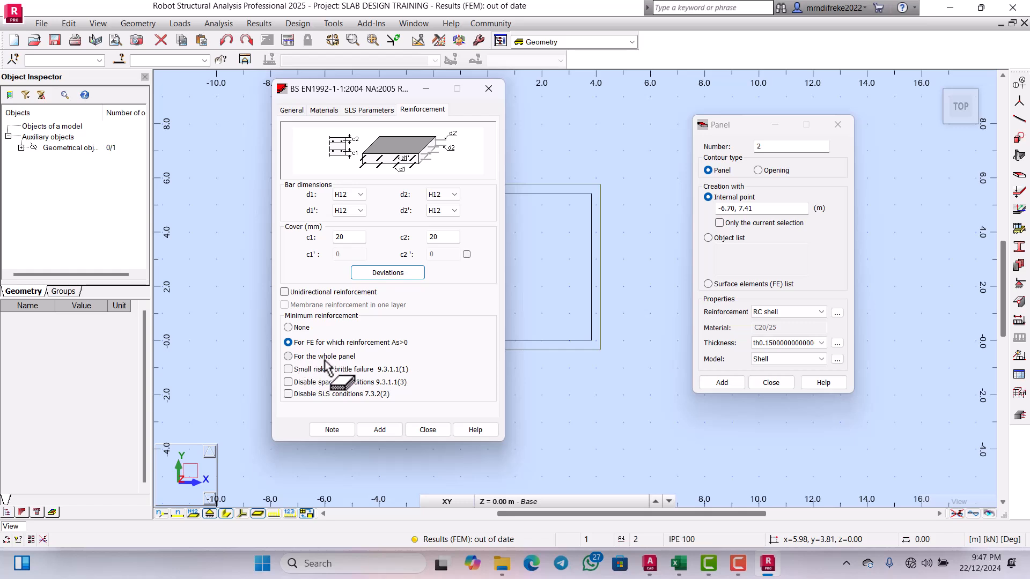
pyautogui.click(288, 356)
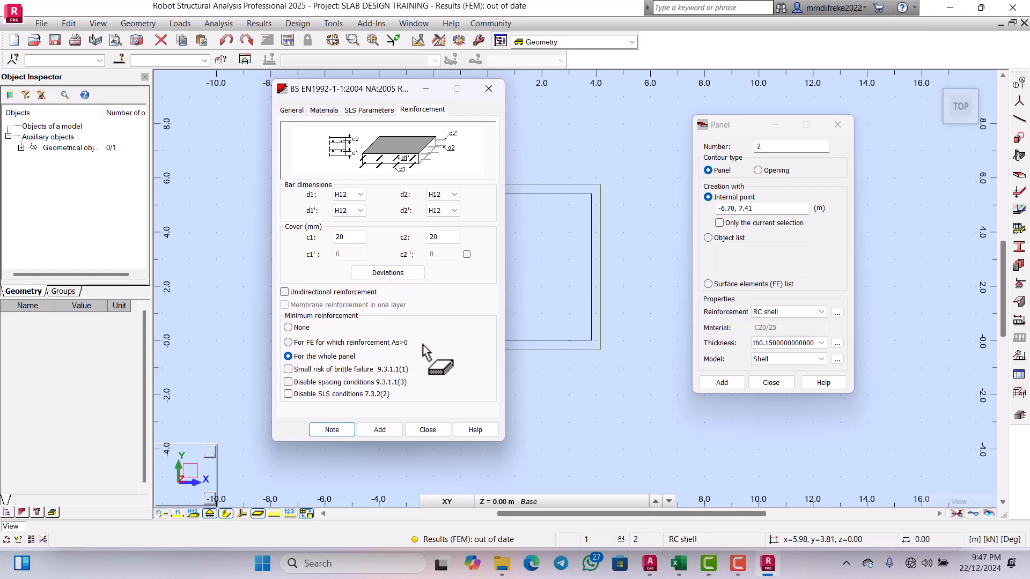
# - Check the general reinforcement settings, add the SLAB DESIGN parameter set and close its definition
pyautogui.click(291, 111)
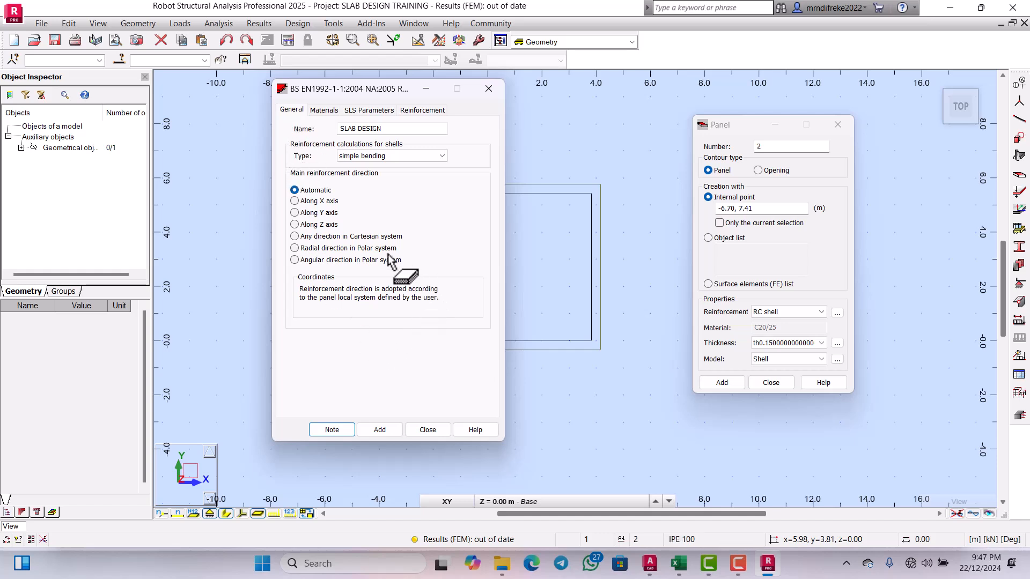
pyautogui.click(379, 430)
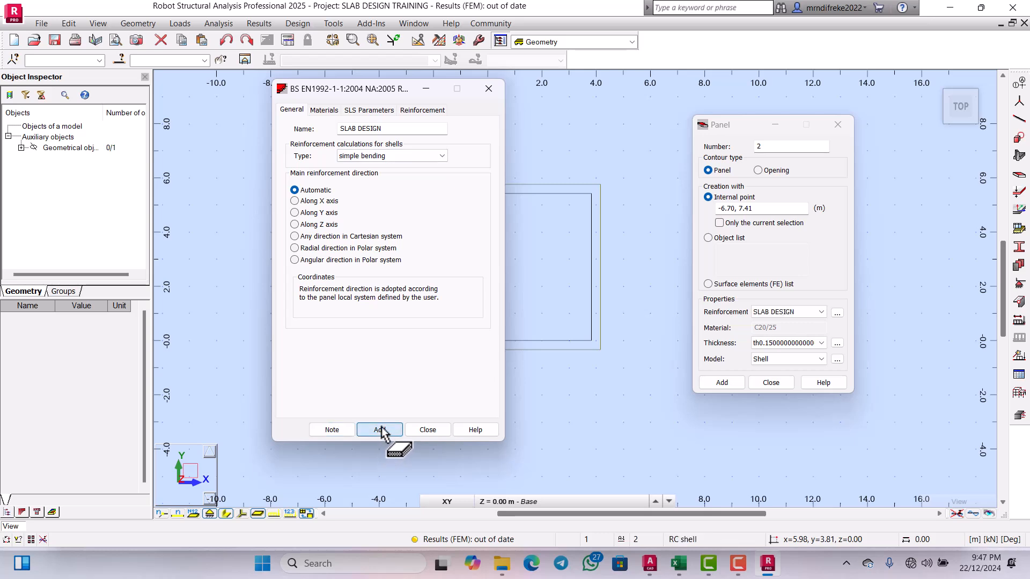
pyautogui.click(427, 430)
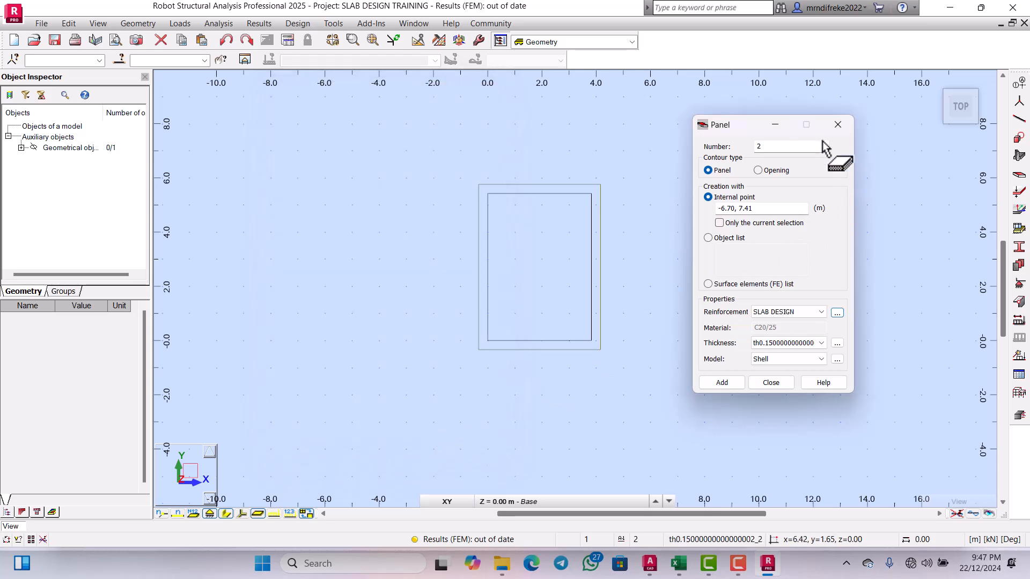
# - Define a new homogeneous constant thickness labelled P 7 and add it to the panel properties
pyautogui.moveTo(730, 128); pyautogui.dragTo(653, 101)
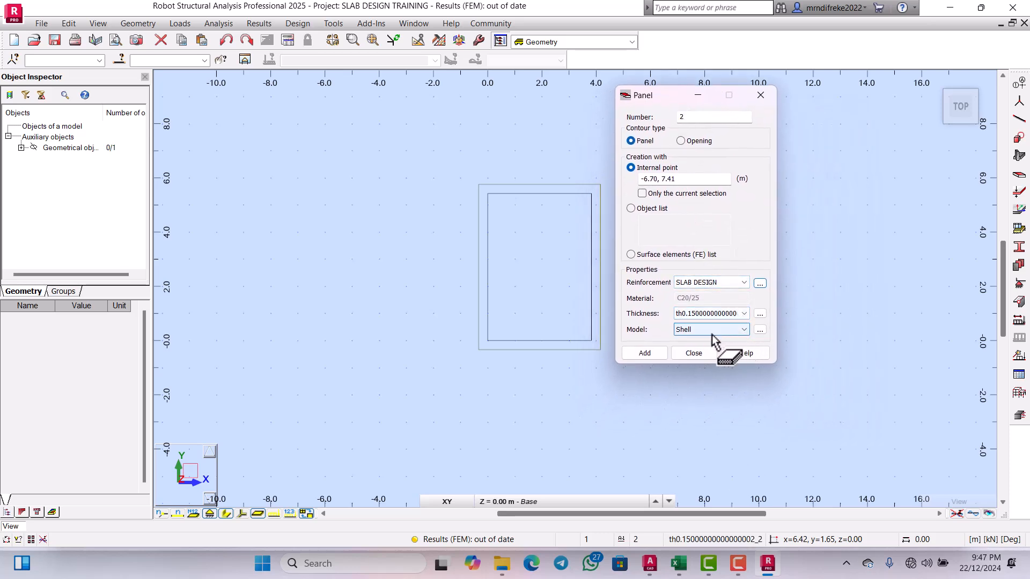
pyautogui.click(760, 314)
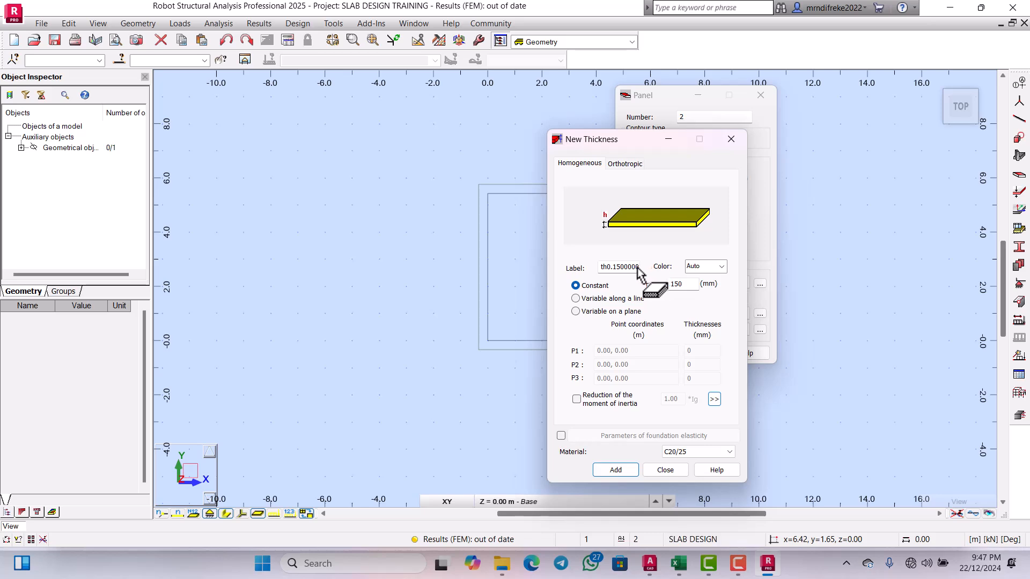
pyautogui.moveTo(605, 269); pyautogui.dragTo(646, 268)
pyautogui.press('BackSpace')
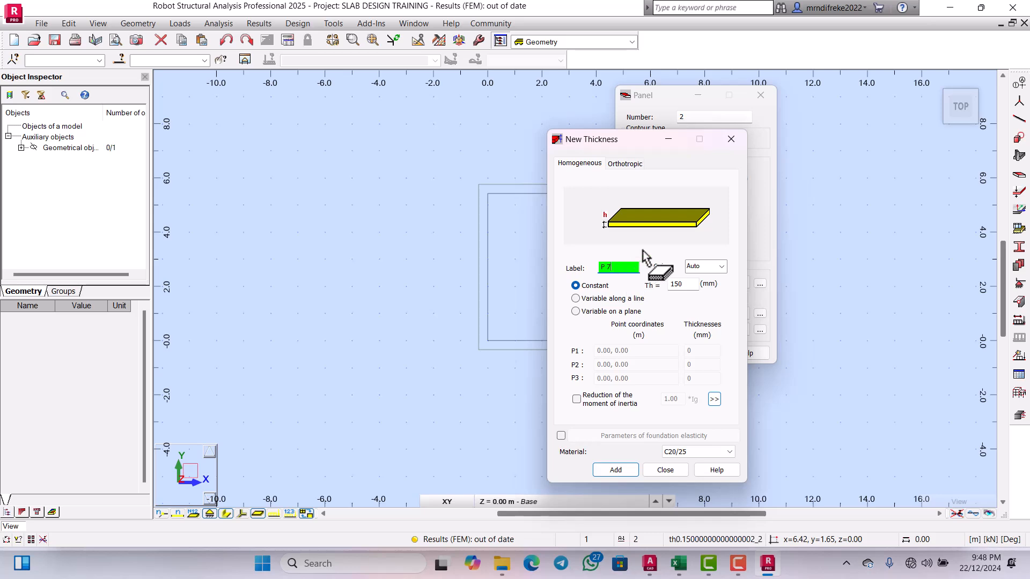
pyautogui.moveTo(583, 143); pyautogui.dragTo(524, 103)
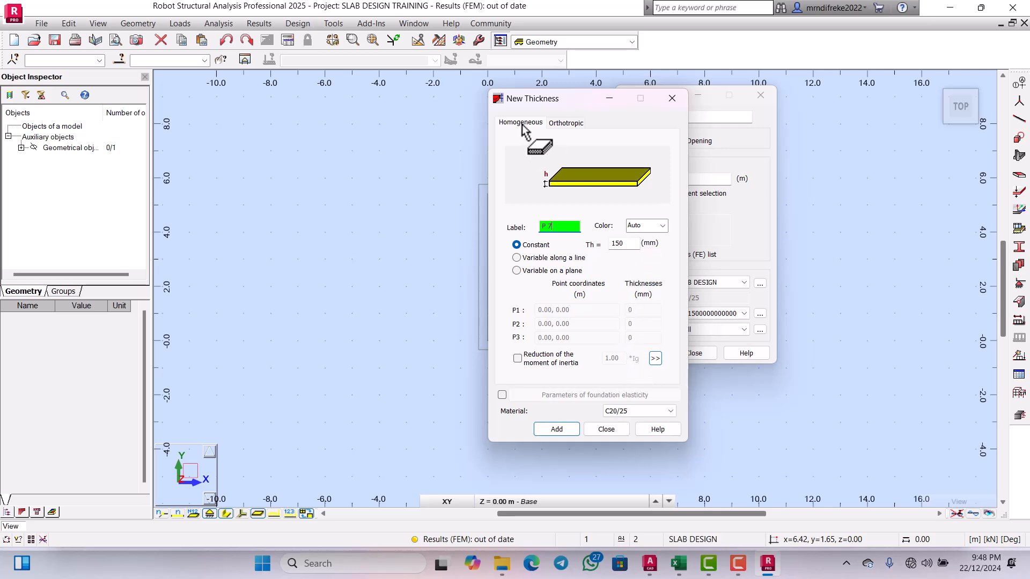
pyautogui.moveTo(532, 102); pyautogui.dragTo(403, 111)
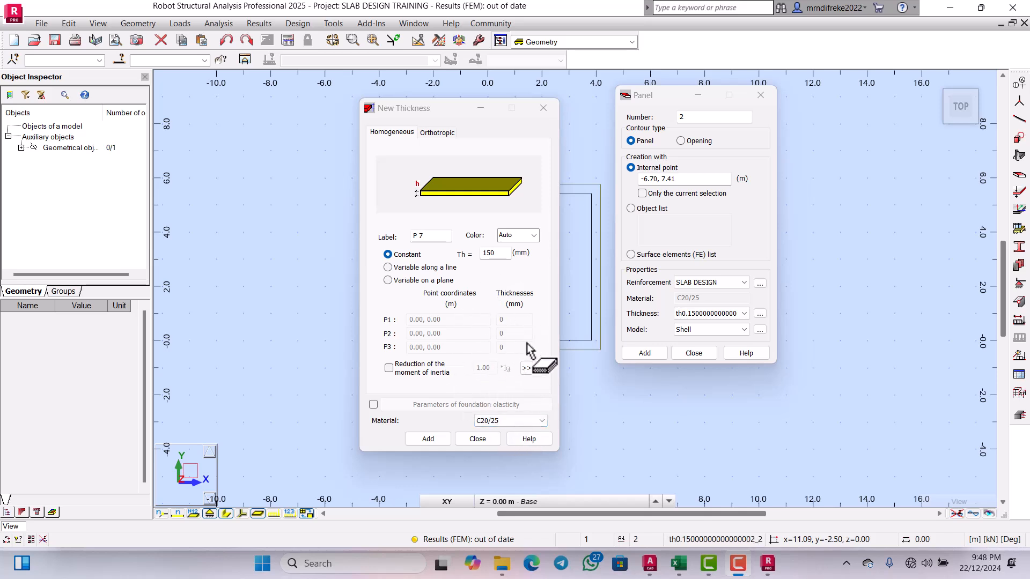
pyautogui.click(399, 141)
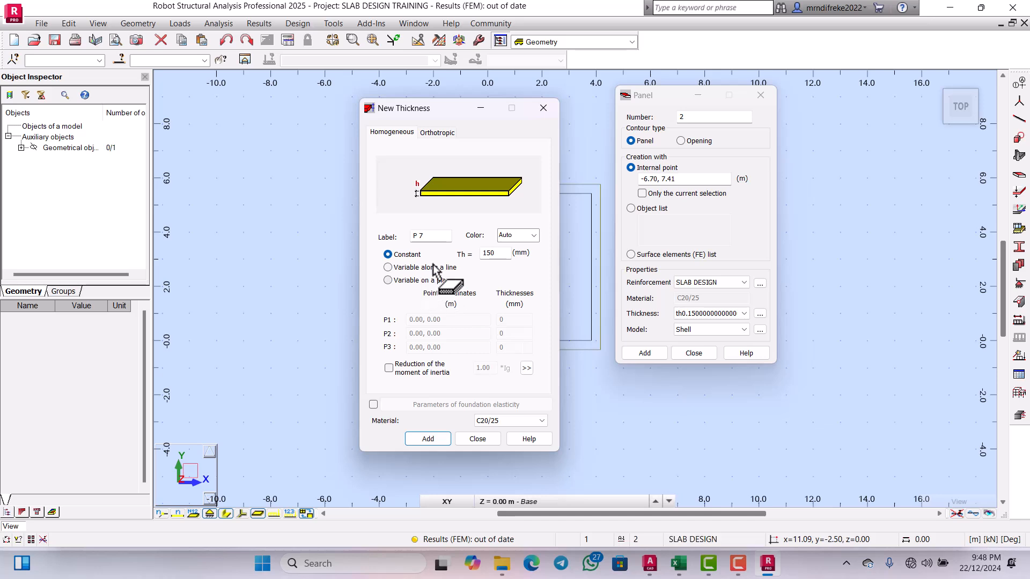
pyautogui.click(438, 443)
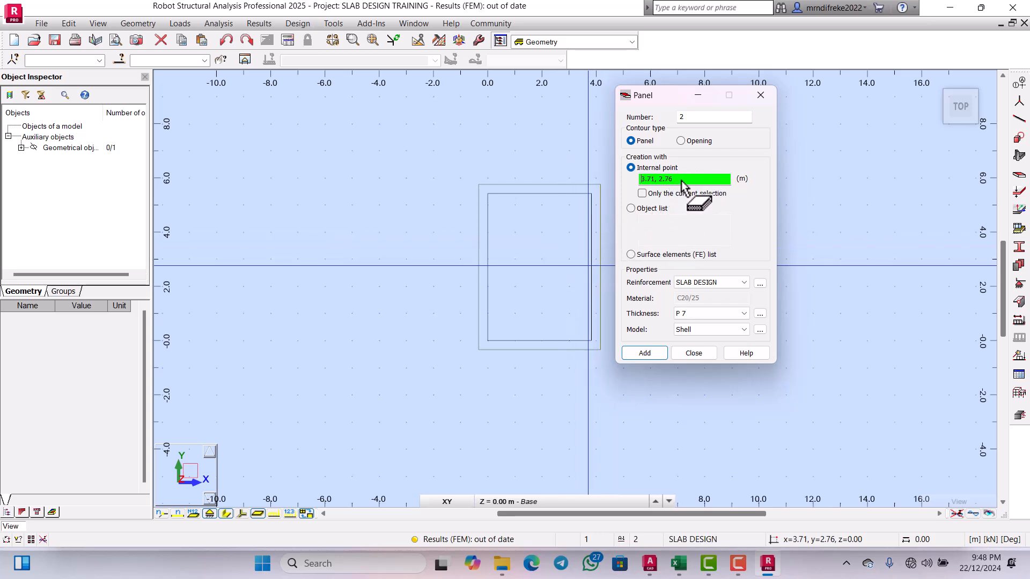
# - Create the slab panel by picking an internal point within the drawn contour, and close the panel definition
pyautogui.click(545, 265)
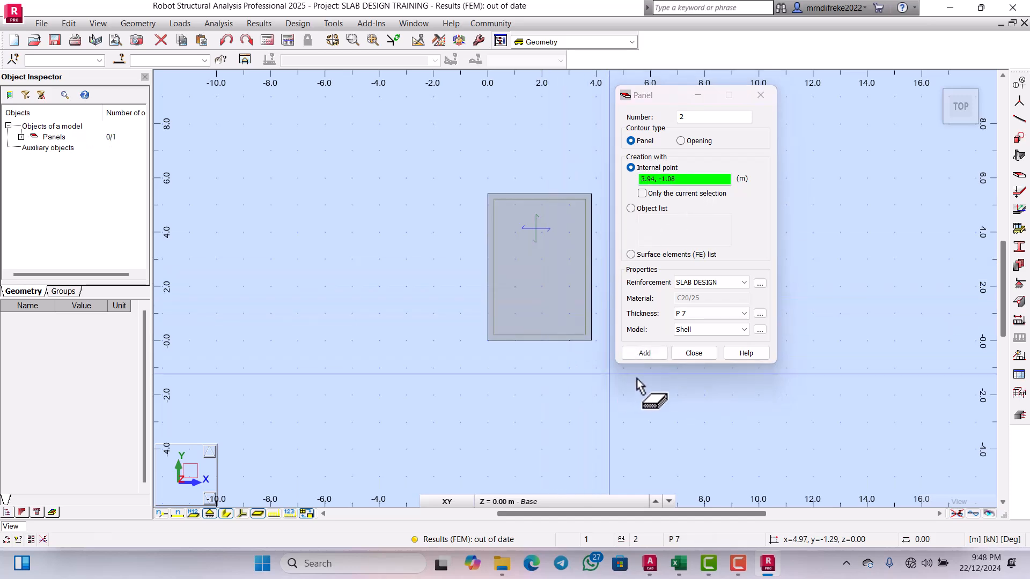
pyautogui.click(702, 354)
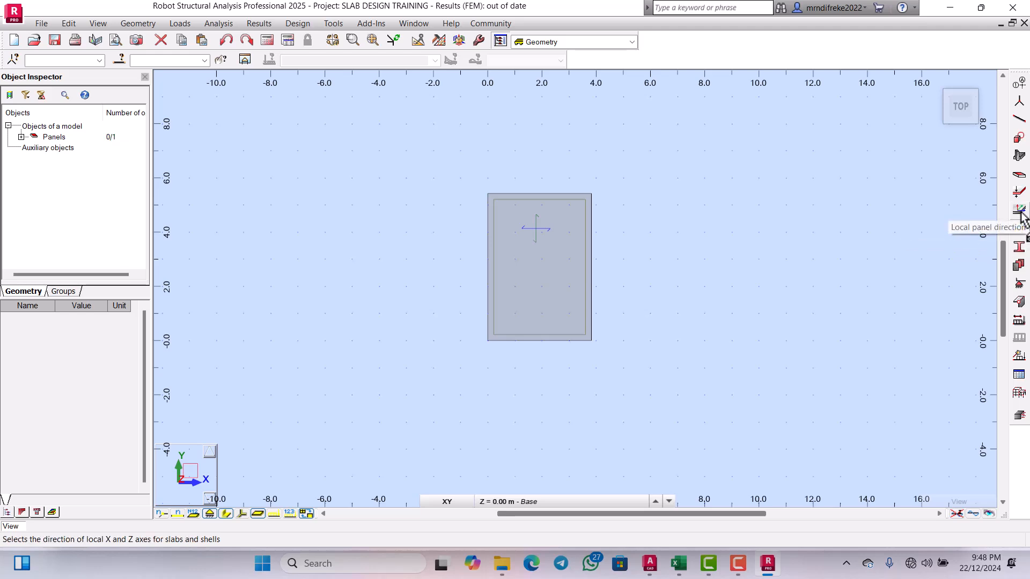
# - Choose the Pinned linear support for the slab and check its fixed directions
pyautogui.click(1021, 286)
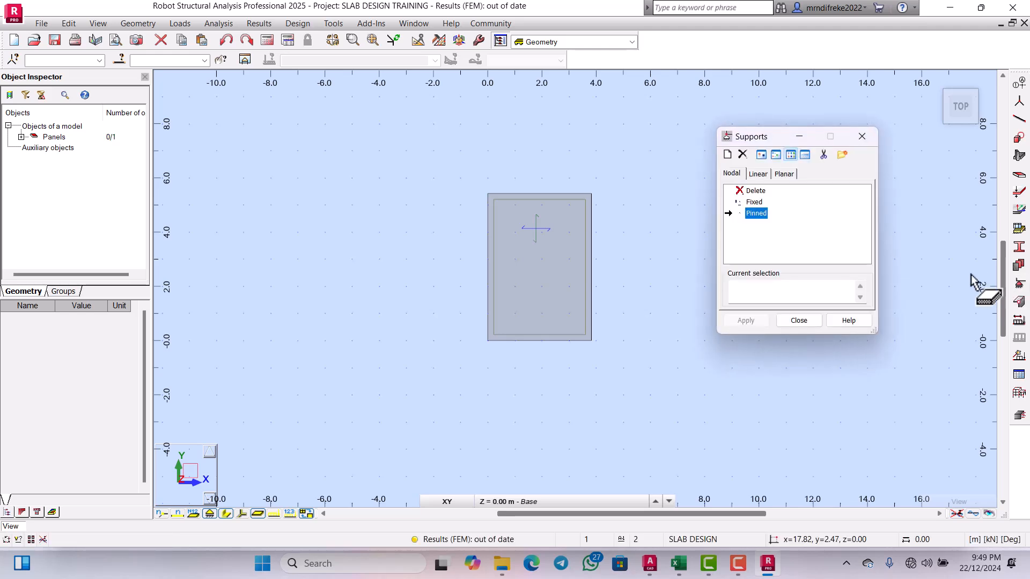
pyautogui.click(758, 173)
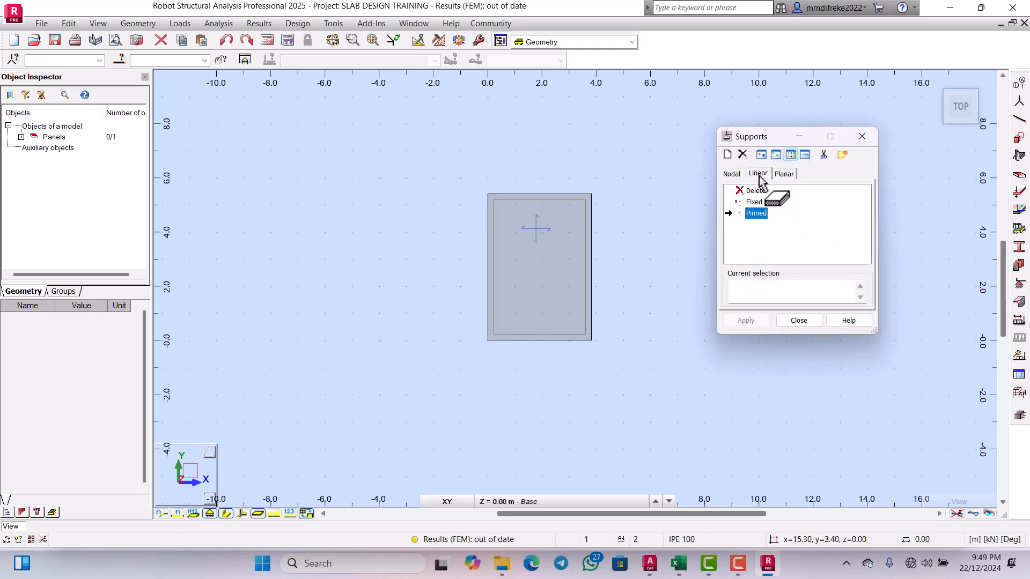
pyautogui.click(758, 232)
pyautogui.doubleClick(757, 214)
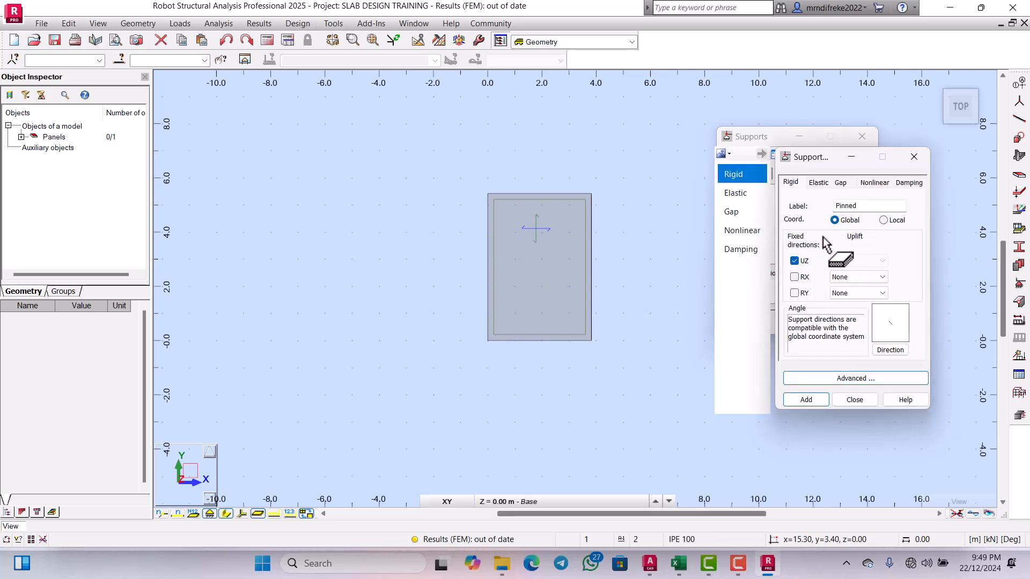
pyautogui.click(854, 400)
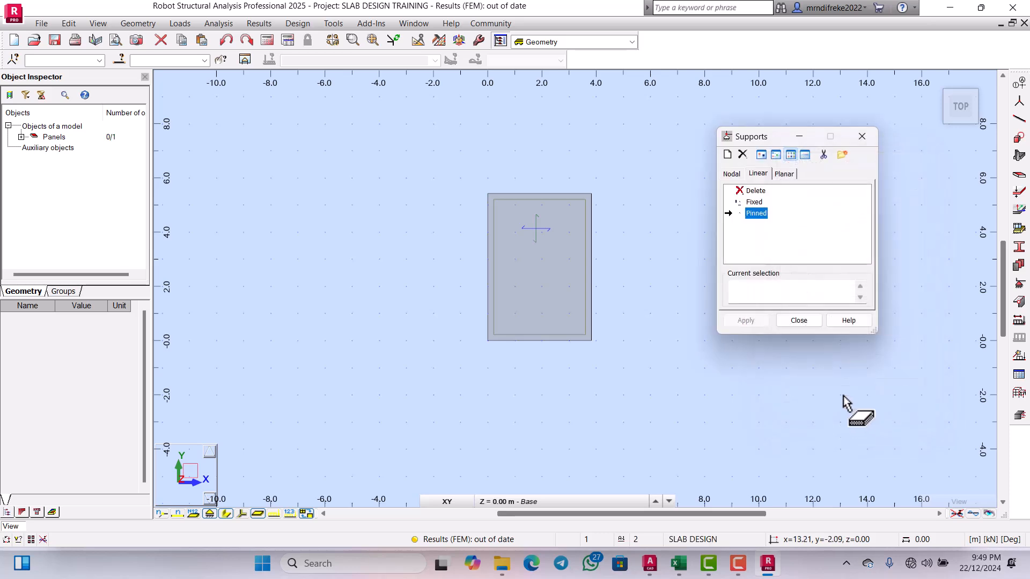
# - Apply the Pinned linear support to all four edges of the slab panel and close the supports definition
pyautogui.click(593, 226)
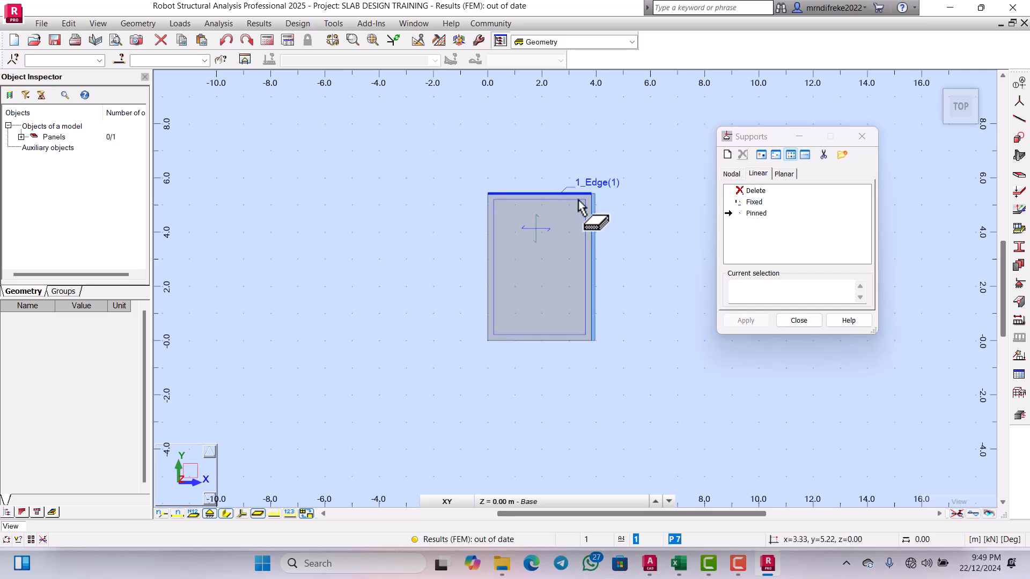
pyautogui.click(579, 200)
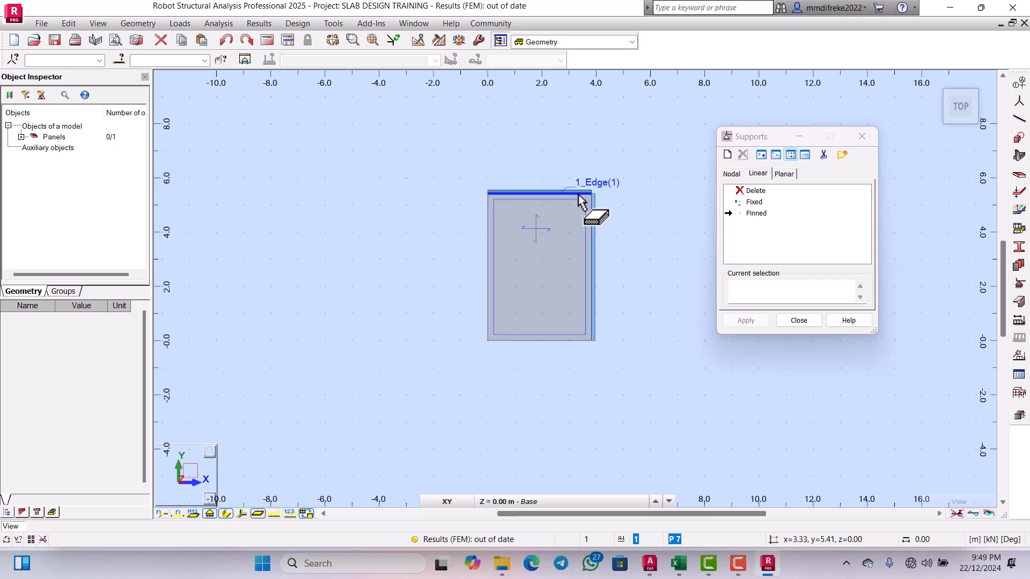
pyautogui.click(487, 224)
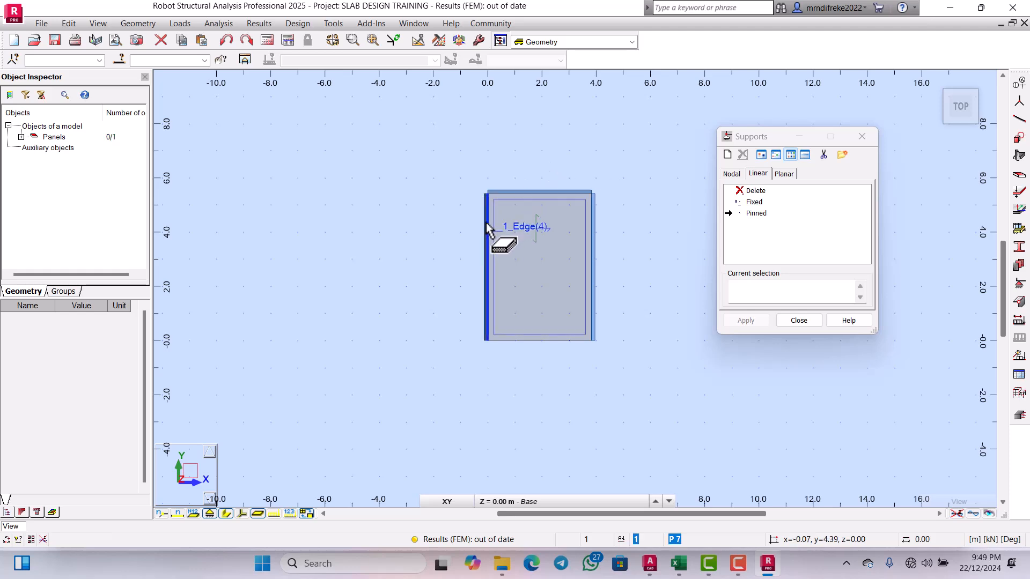
pyautogui.click(525, 342)
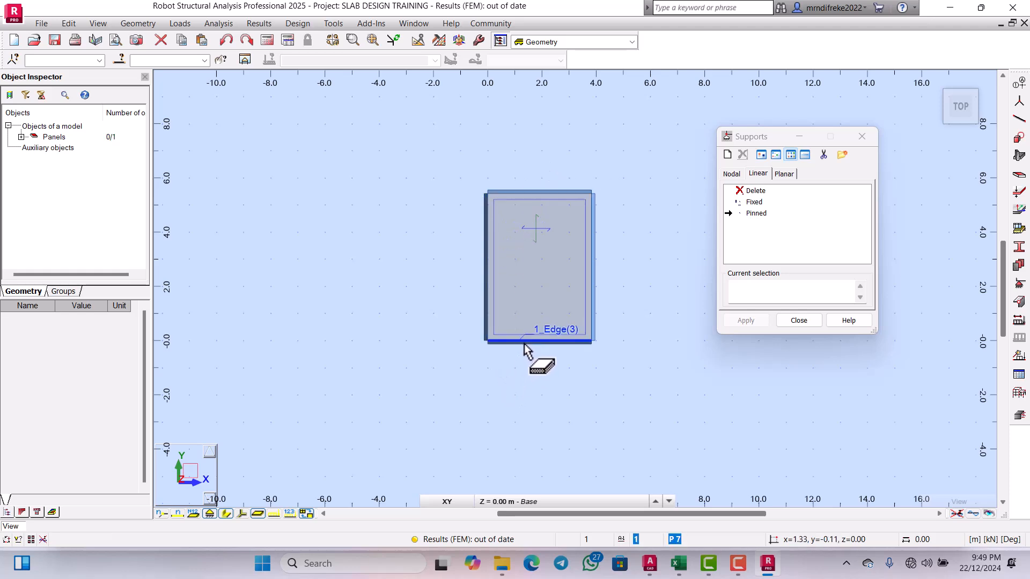
pyautogui.click(798, 320)
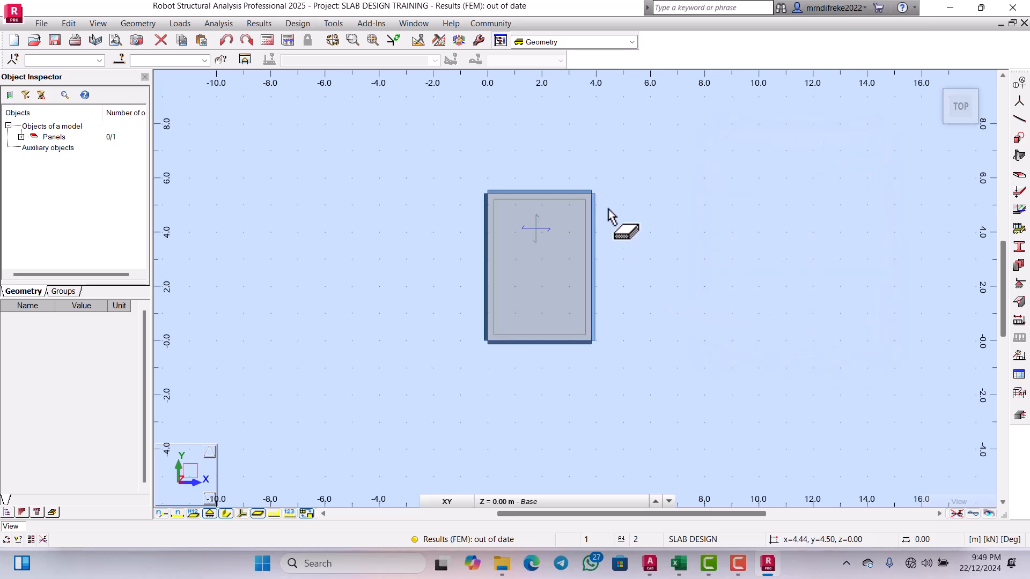
# - Switch to the 3D view and fit the supported slab in it
pyautogui.click(447, 502)
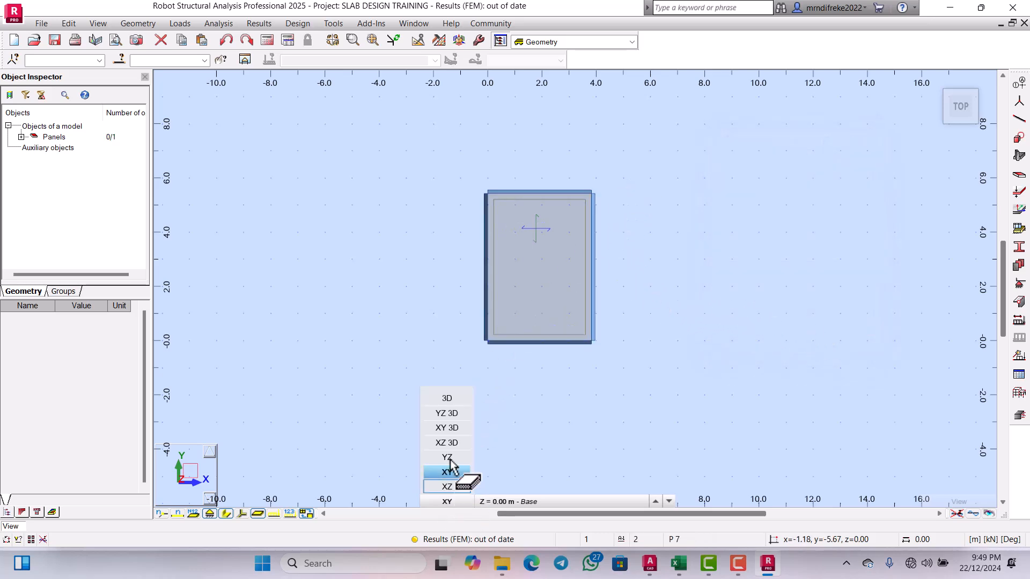
pyautogui.click(448, 400)
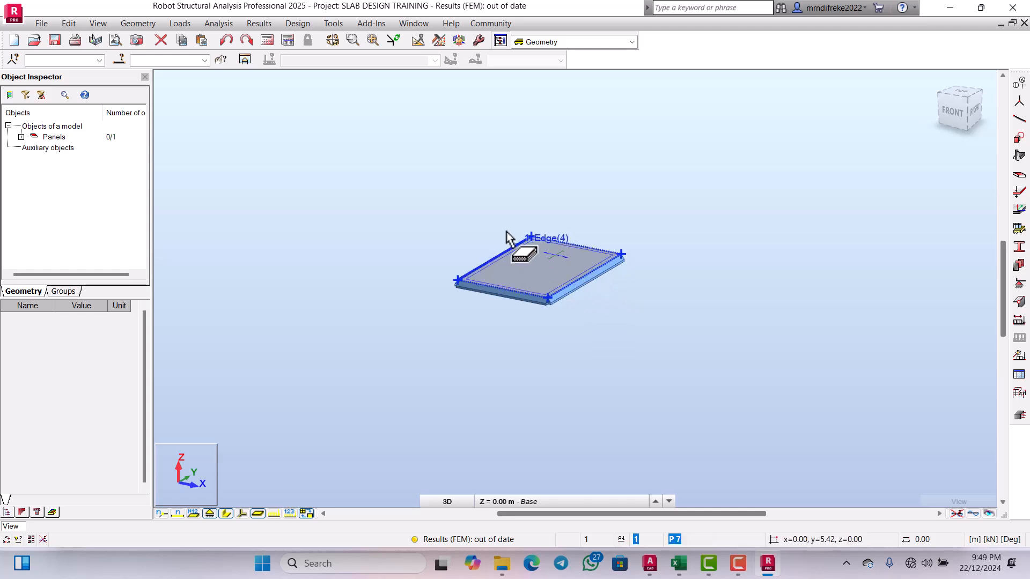
pyautogui.click(372, 41)
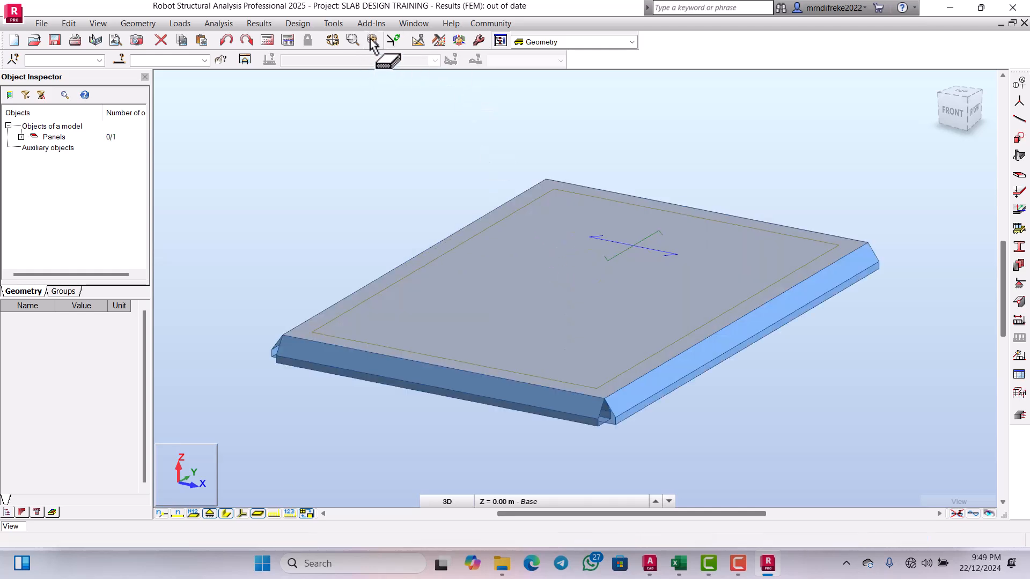
pyautogui.scroll(-1, 533, 259)
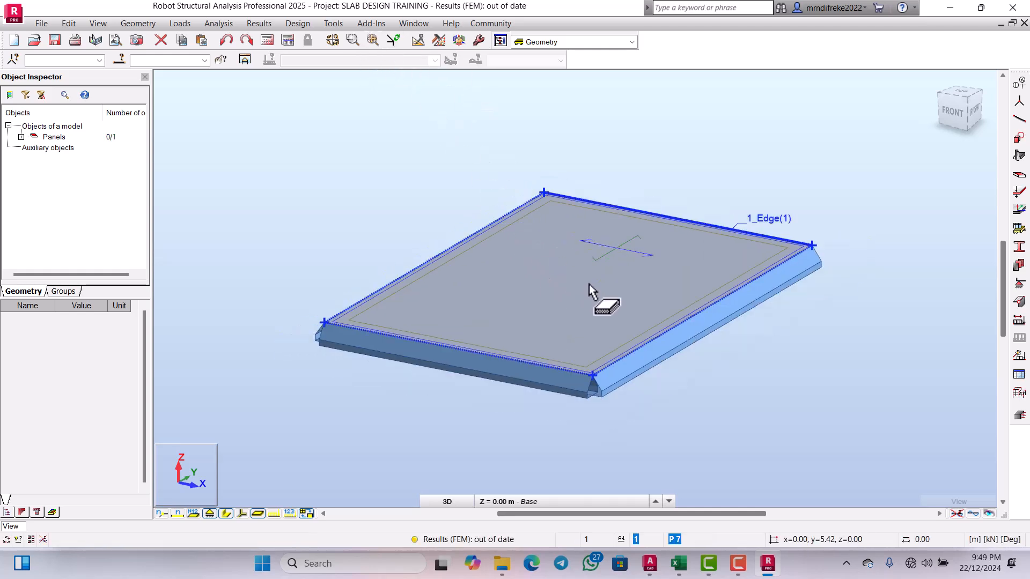
# - Set the finite element mesh of the slab to an element size of 0.10 m
pyautogui.click(439, 41)
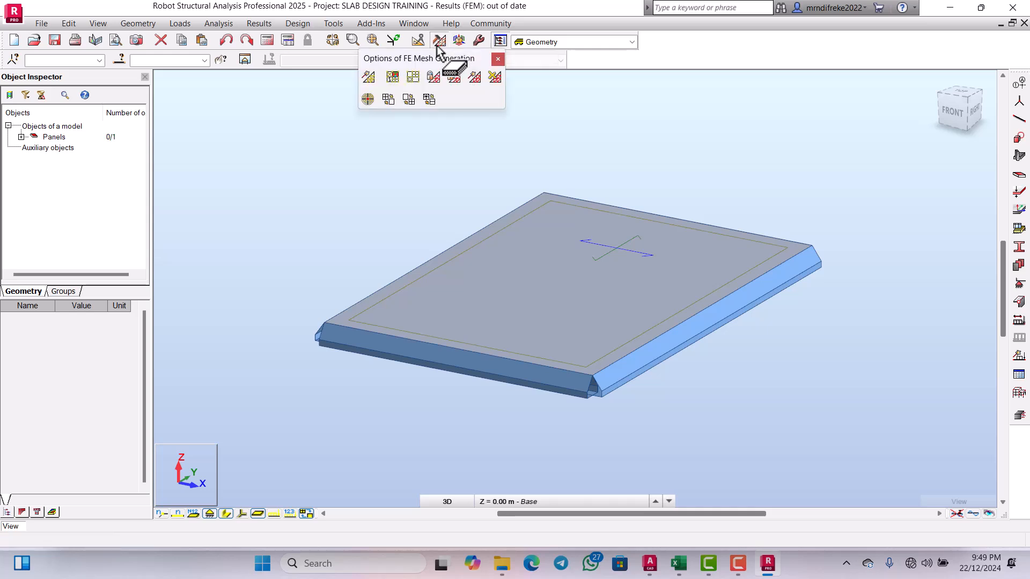
pyautogui.click(413, 80)
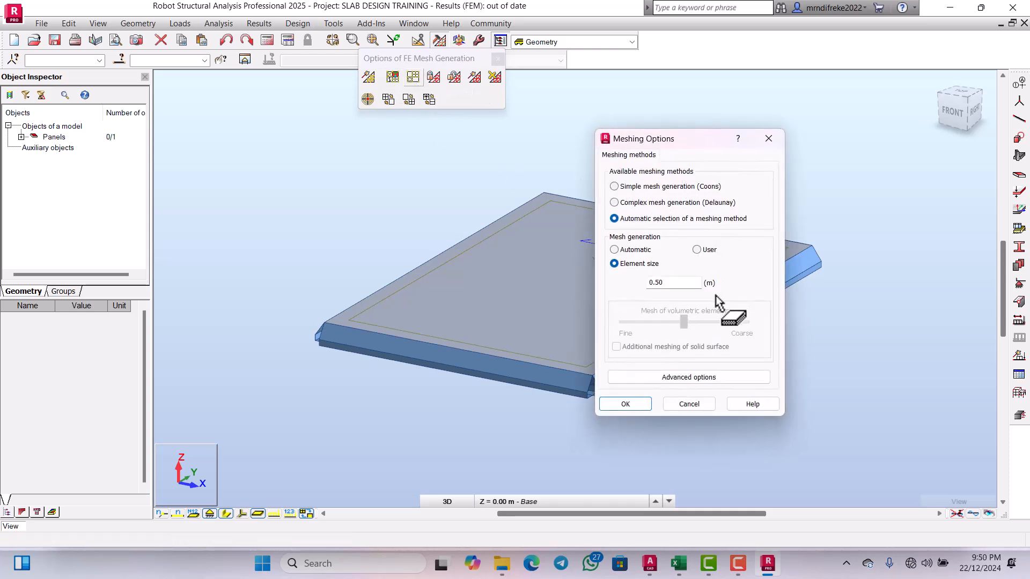
pyautogui.click(675, 285)
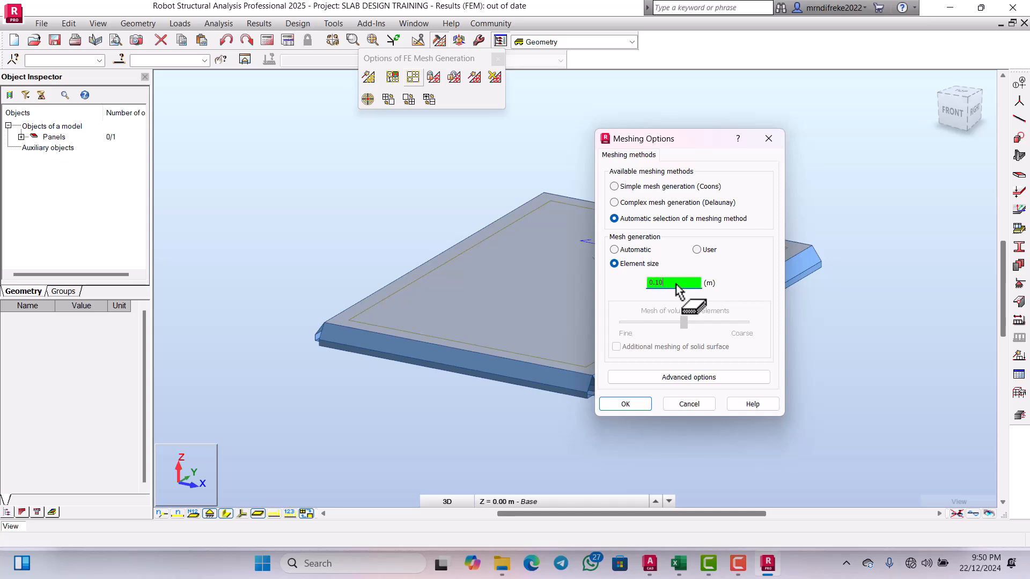
pyautogui.click(644, 407)
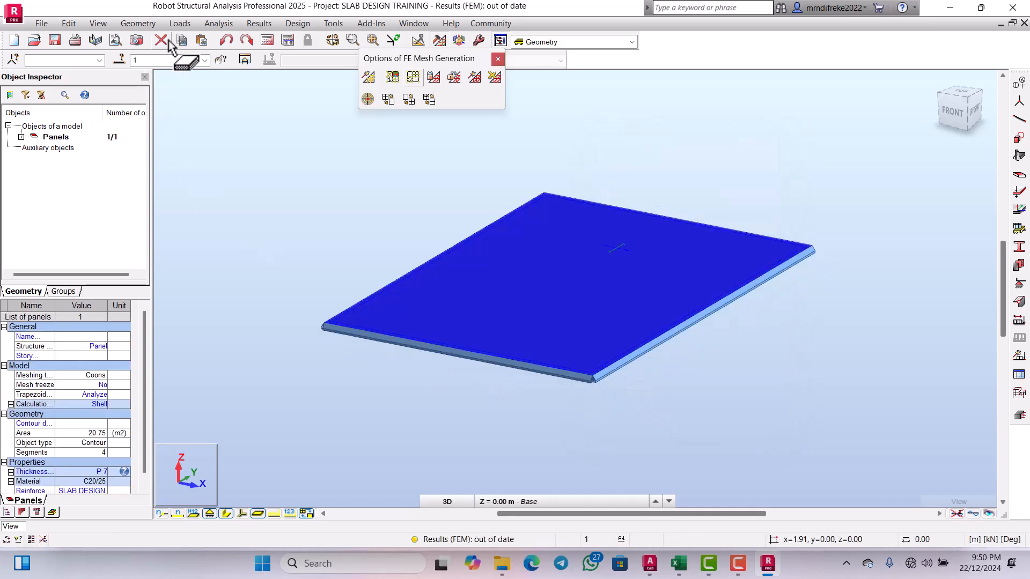
# - Generate the computational model of the slab panel, close the FE mesh options and inspect the mesh
pyautogui.click(219, 25)
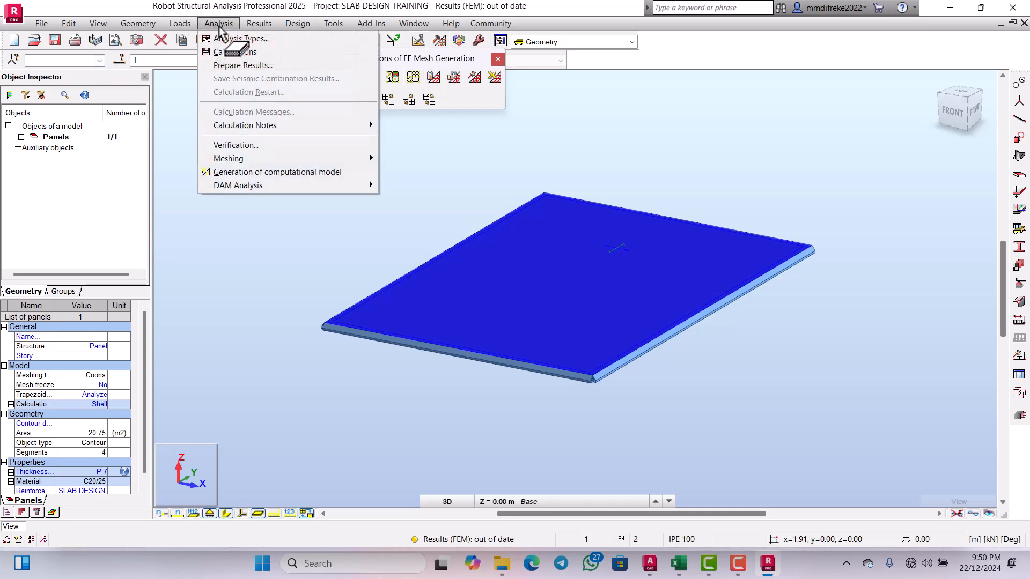
pyautogui.click(238, 172)
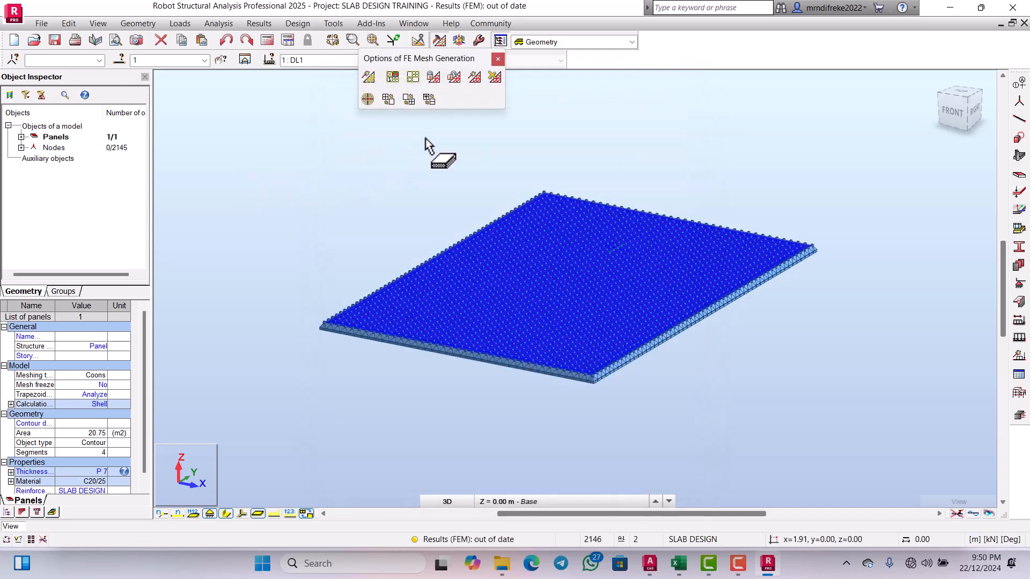
pyautogui.click(498, 58)
pyautogui.scroll(-2, 515, 199)
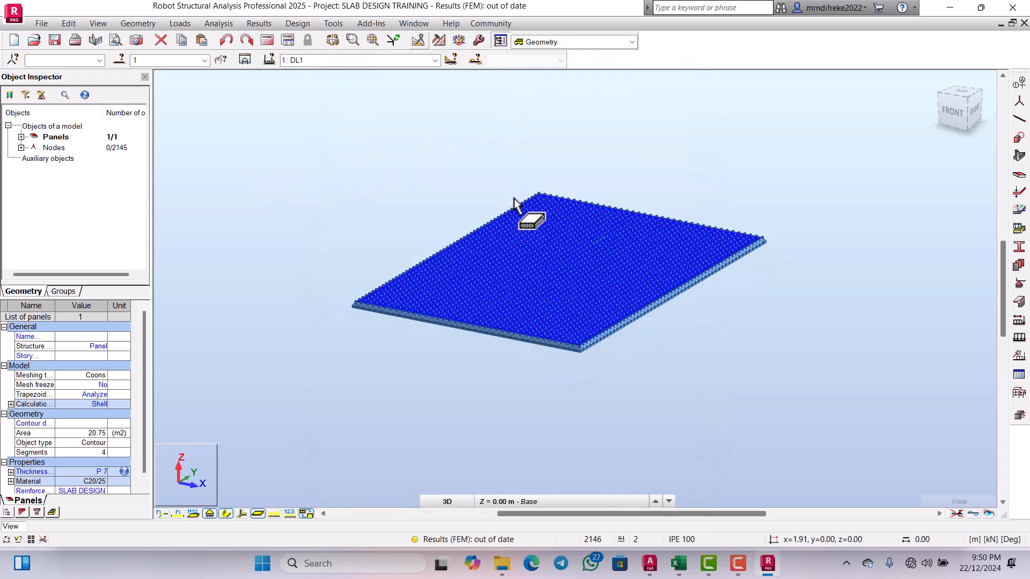
pyautogui.scroll(2, 529, 171)
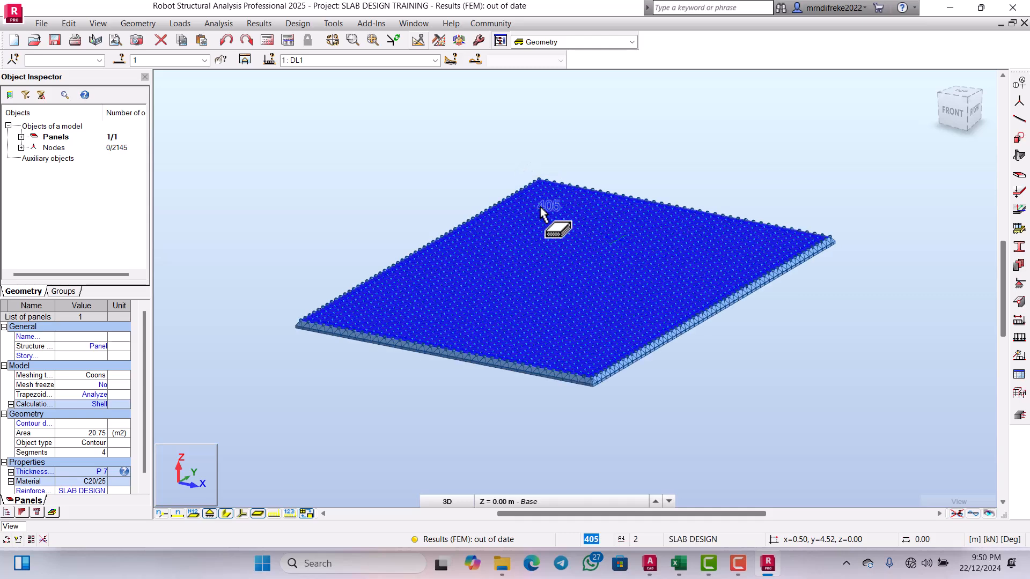
pyautogui.scroll(-2, 527, 169)
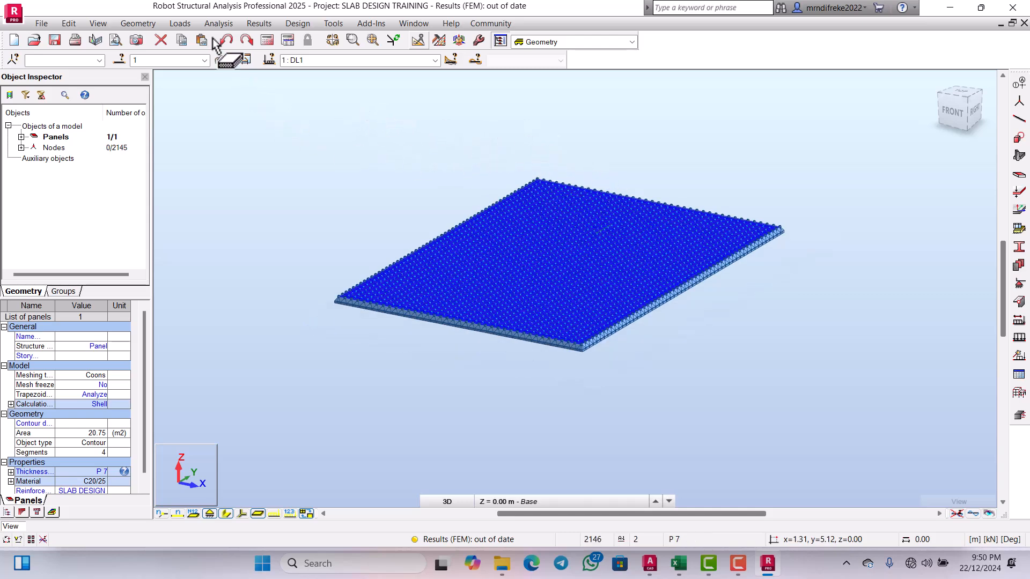
# - Add load case 2 with dead nature and Structural subnature, named "dead load from slab"
pyautogui.click(179, 24)
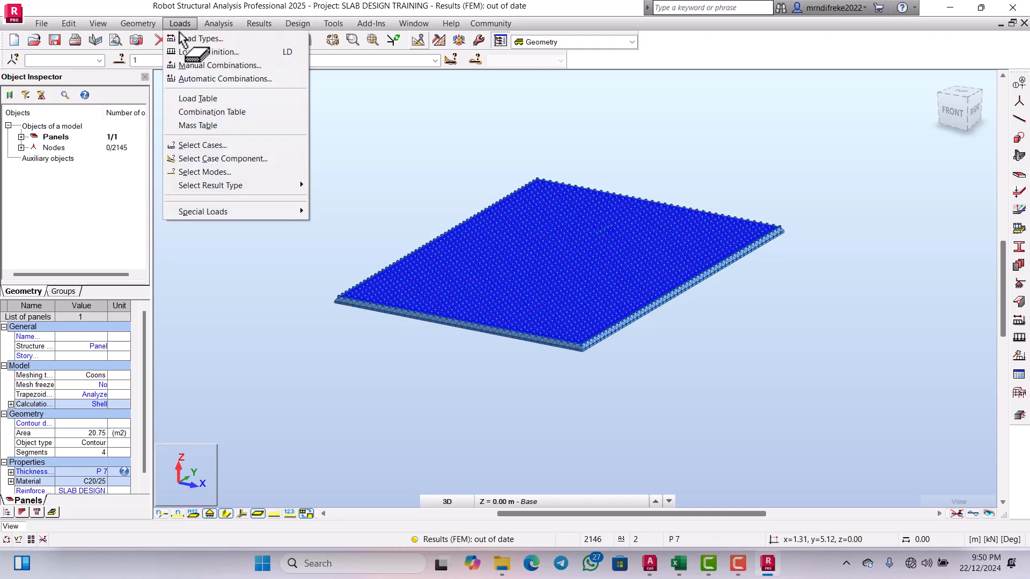
pyautogui.click(182, 38)
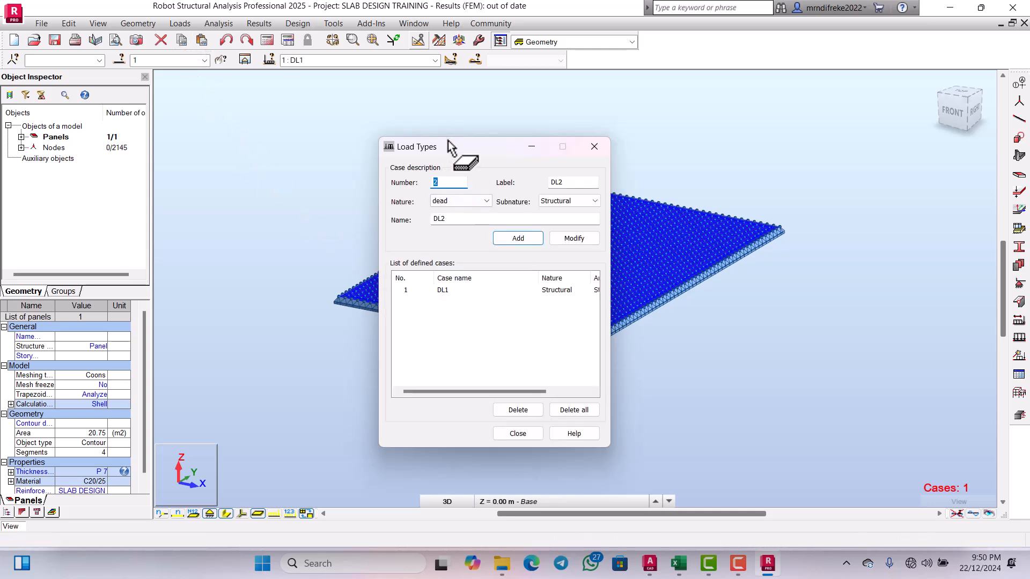
pyautogui.moveTo(448, 144); pyautogui.dragTo(574, 96)
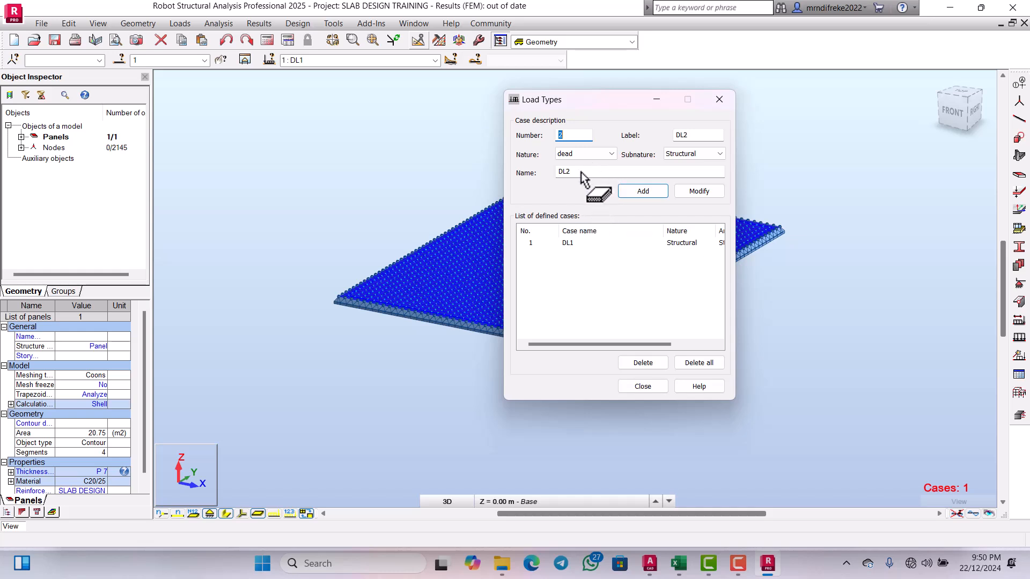
pyautogui.moveTo(581, 175); pyautogui.dragTo(556, 176)
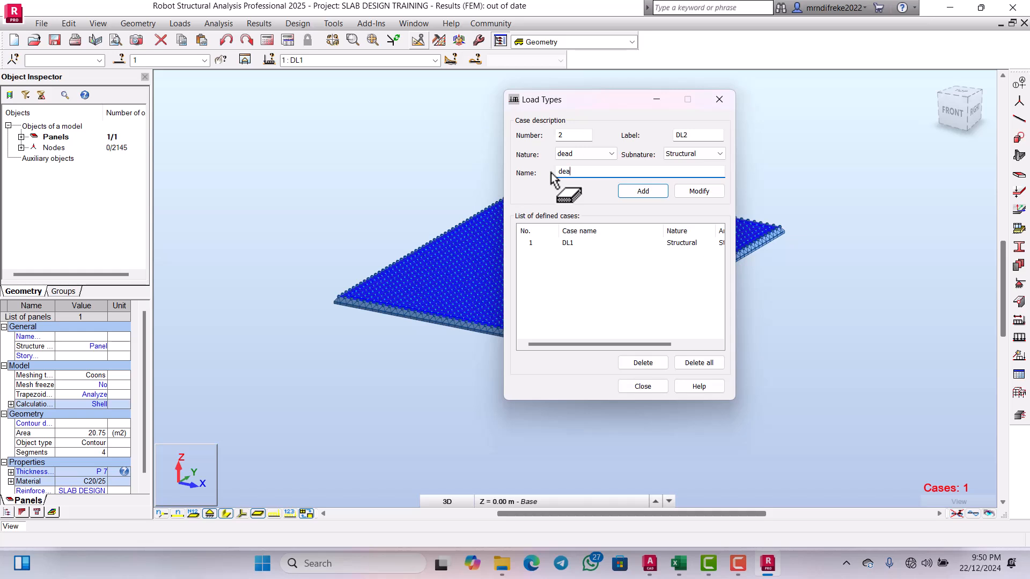
pyautogui.write('dead load from slab')
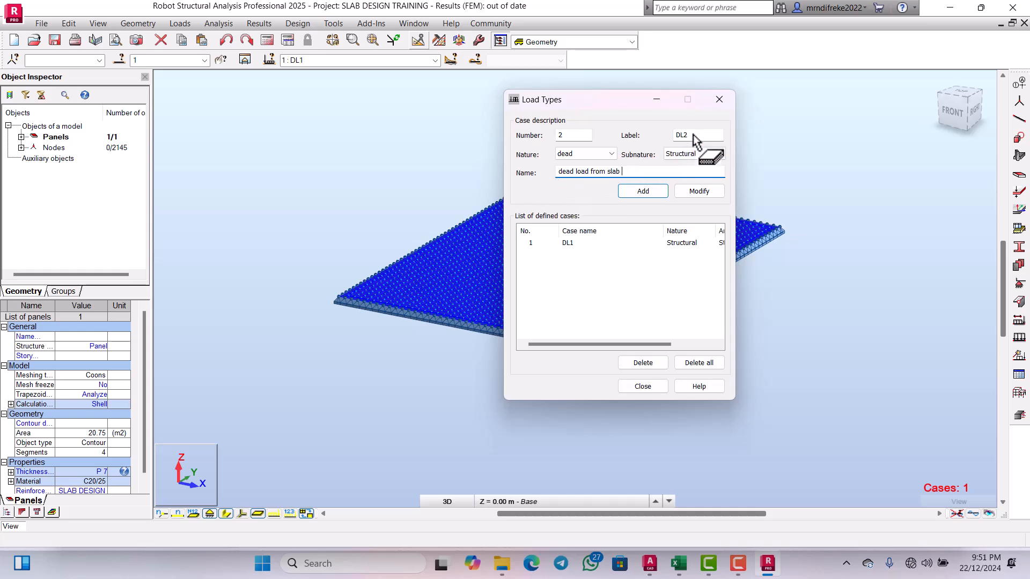
pyautogui.click(640, 193)
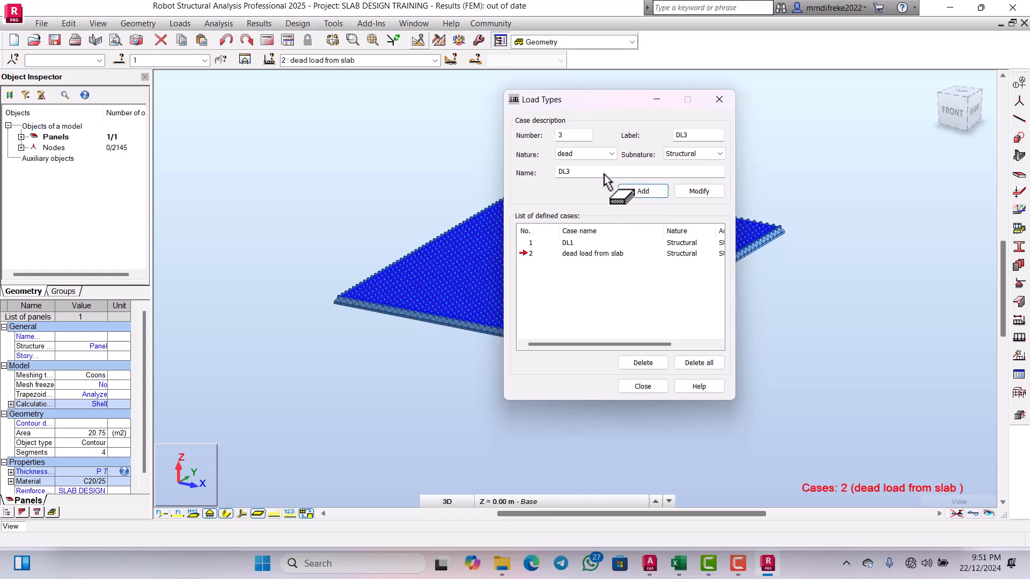
# - Add load case 3 with live nature and Category A subnature, named "live load from slab", and close the load types
pyautogui.click(612, 154)
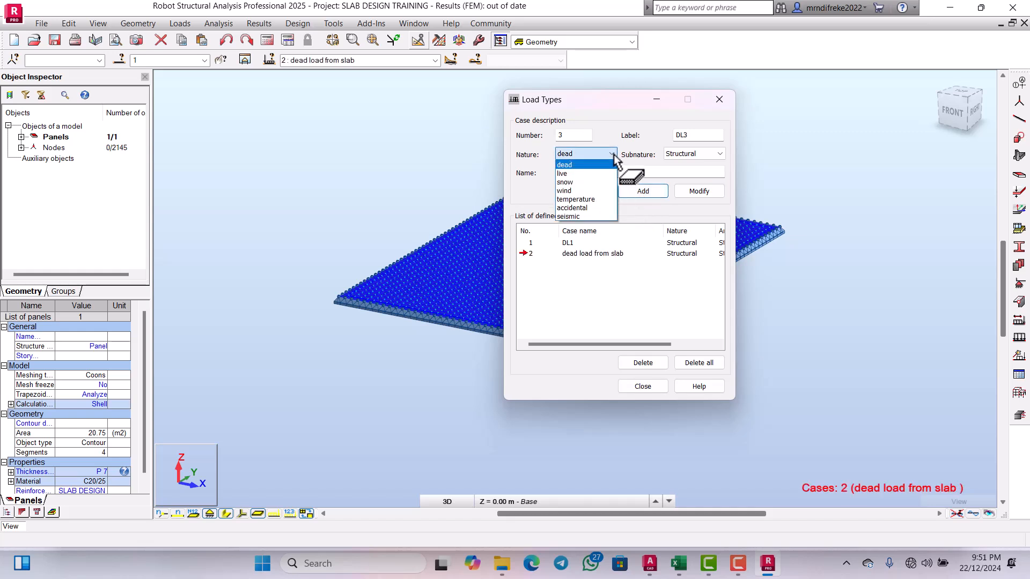
pyautogui.click(570, 176)
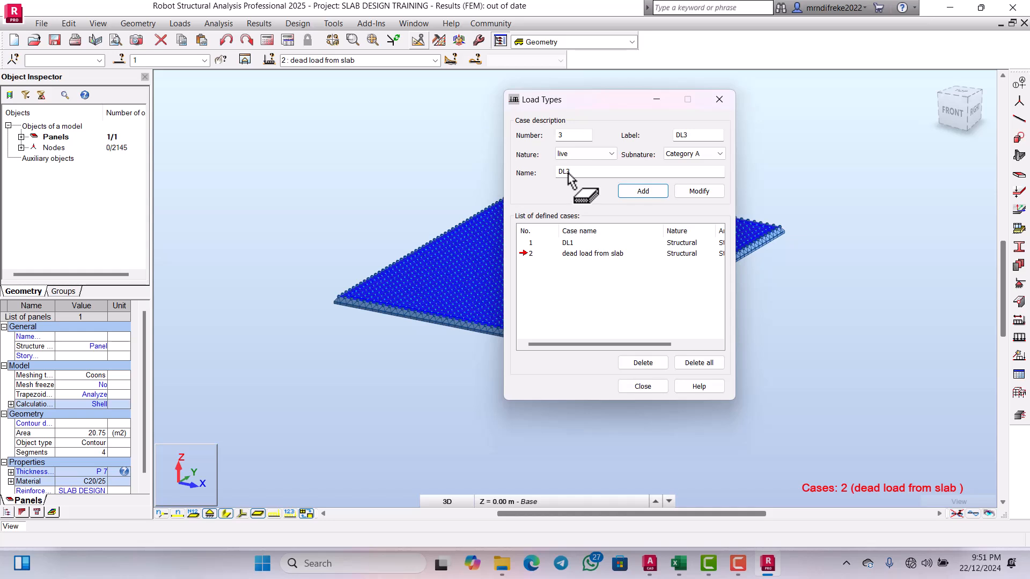
pyautogui.doubleClick(563, 172)
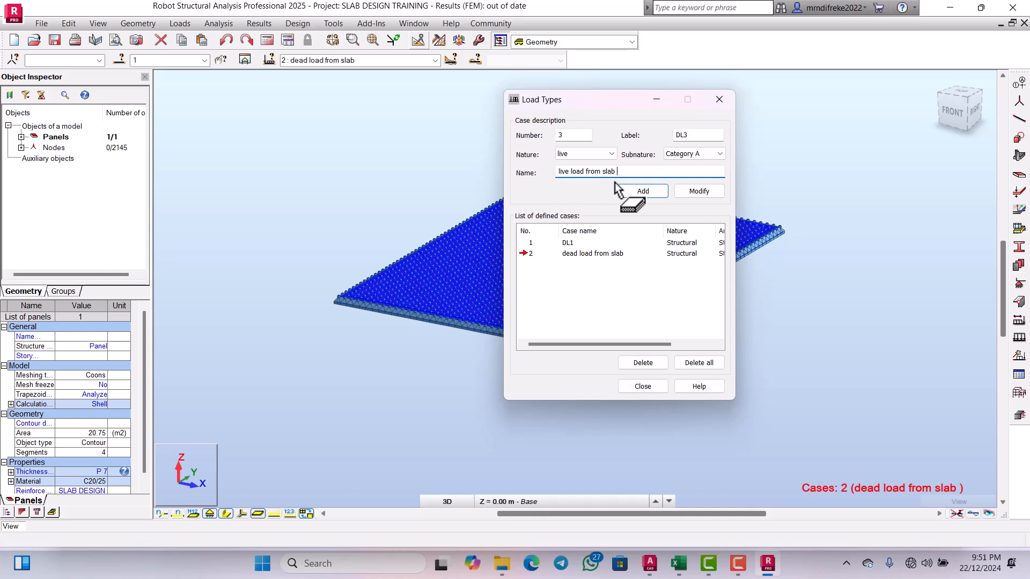
pyautogui.click(636, 192)
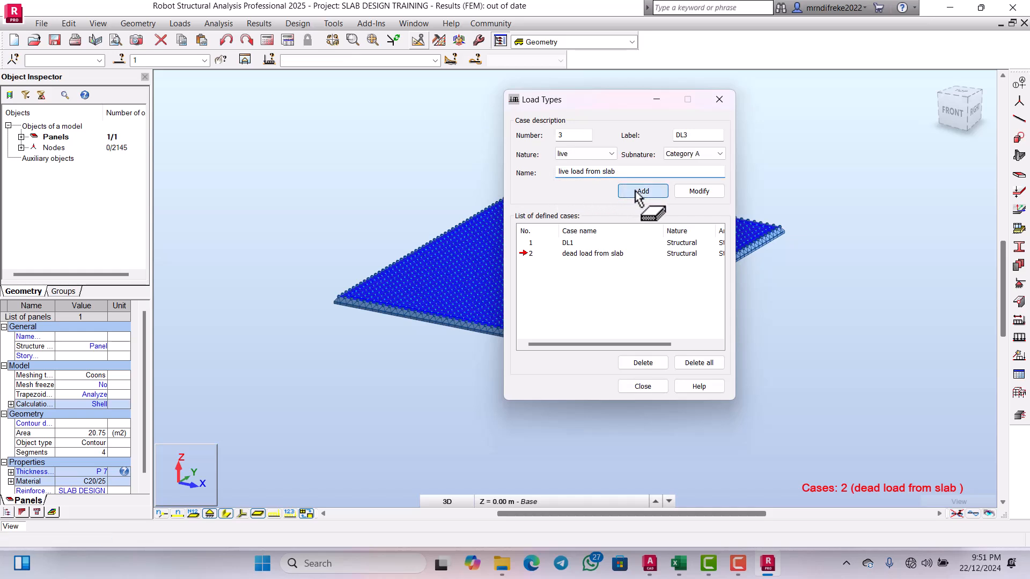
pyautogui.click(640, 191)
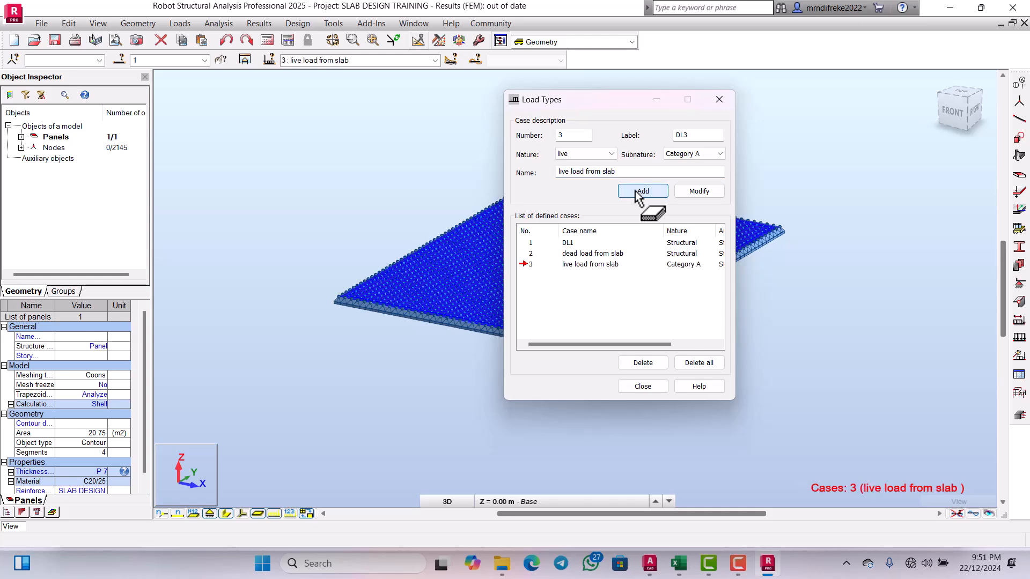
pyautogui.click(661, 385)
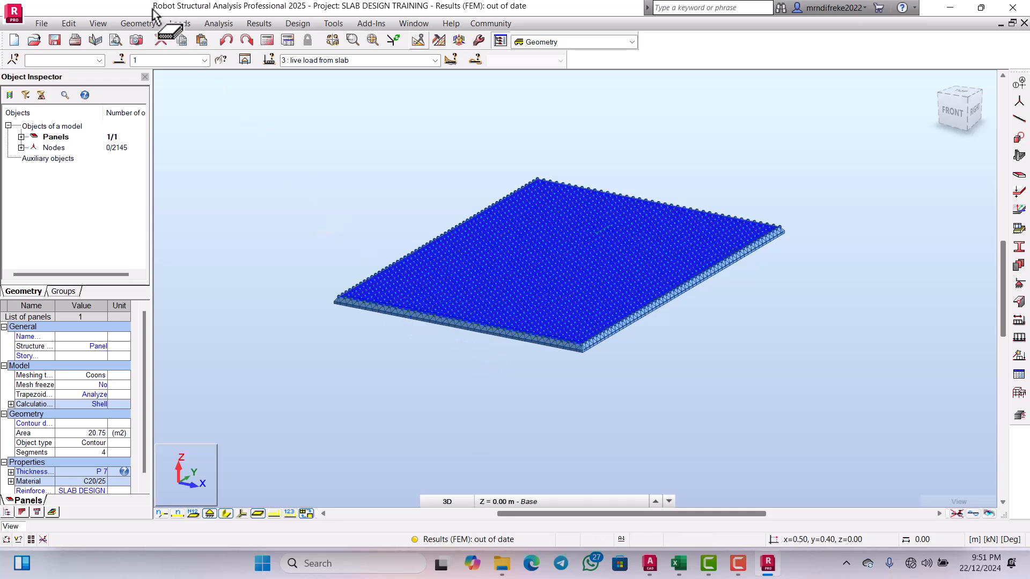
# - Open the load definition for the slab and make case 2, "dead load from slab", the active load case
pyautogui.click(183, 24)
pyautogui.click(190, 52)
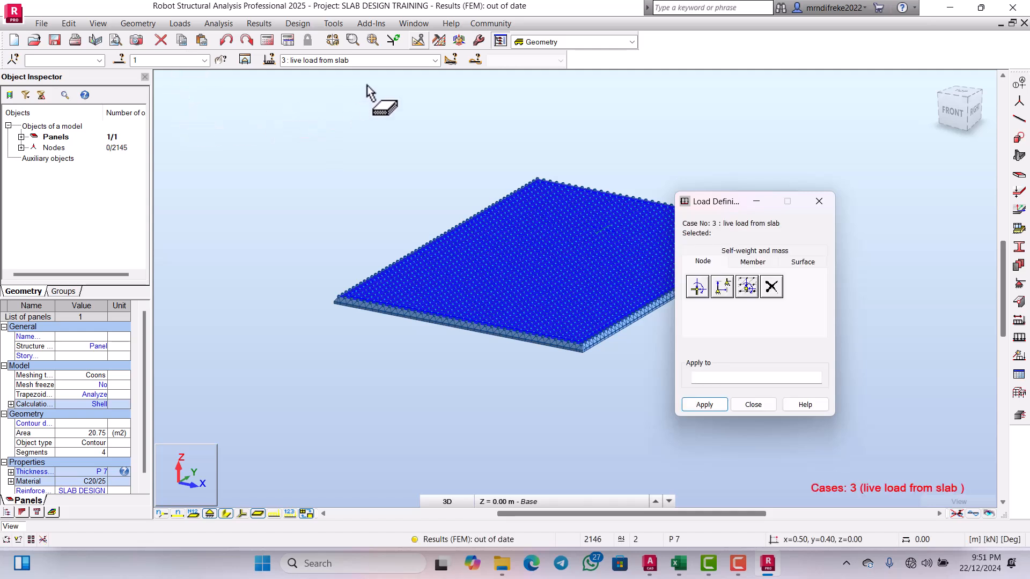
pyautogui.click(435, 61)
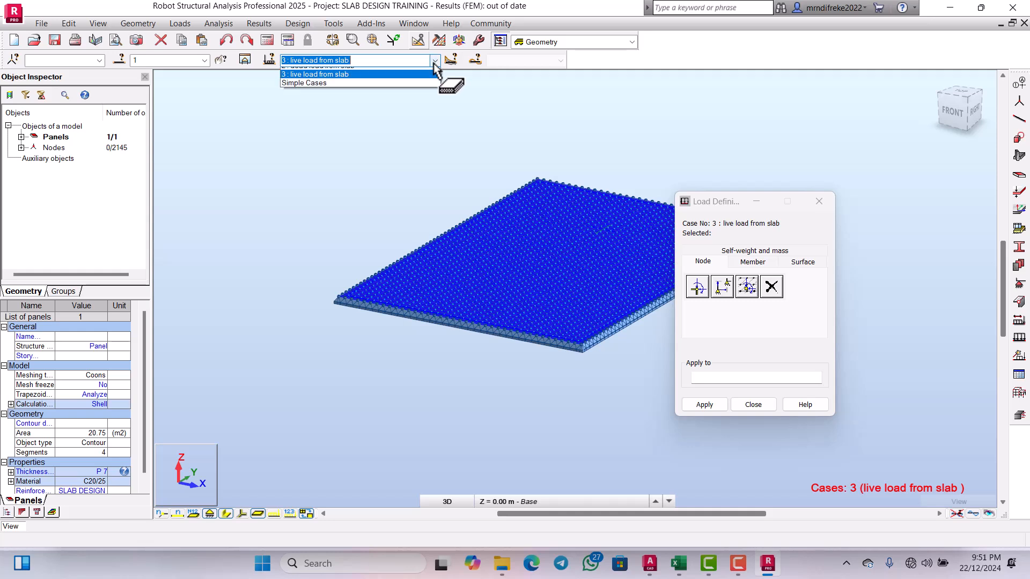
pyautogui.click(338, 80)
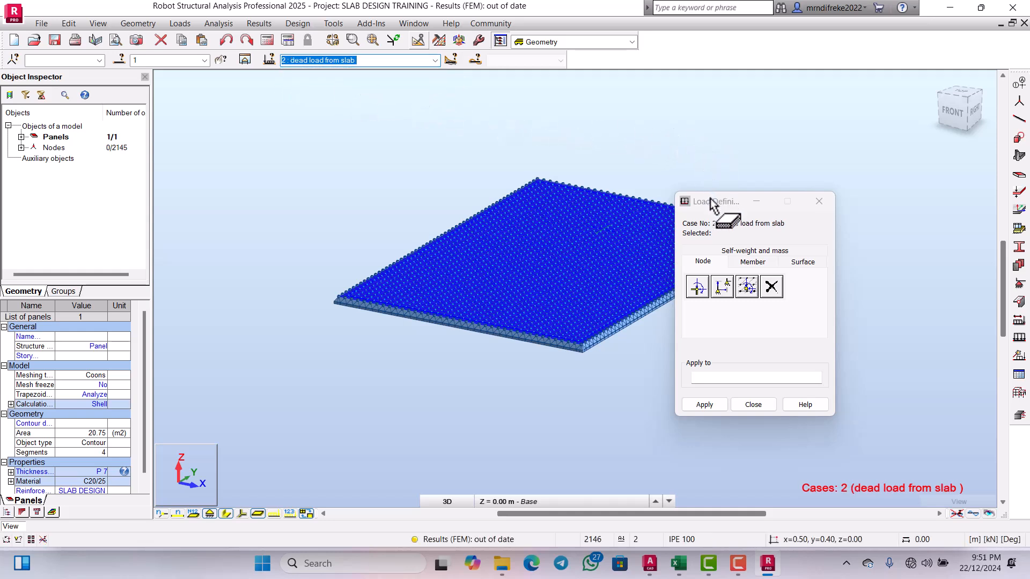
pyautogui.moveTo(712, 204); pyautogui.dragTo(764, 71)
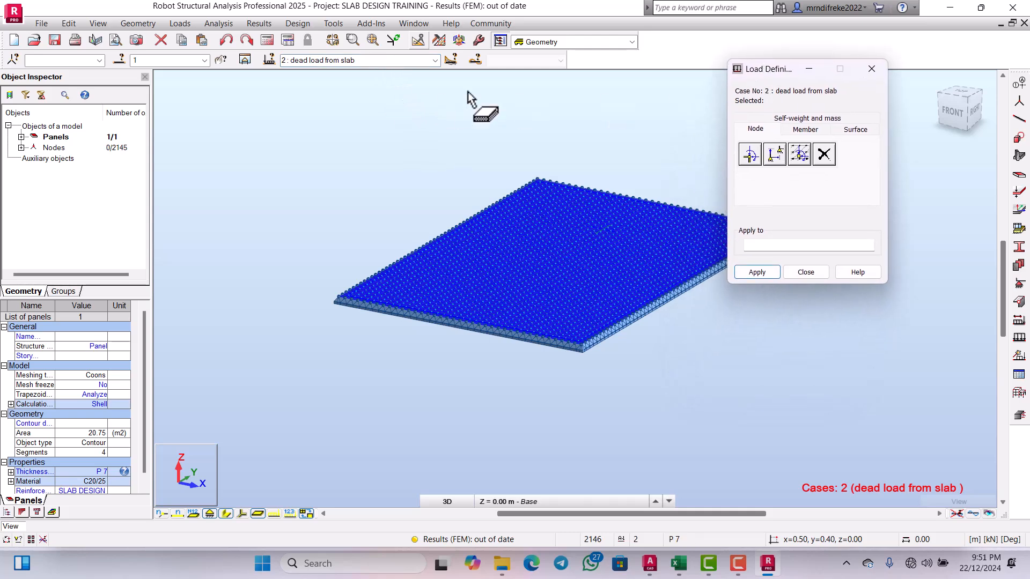
# - Check the slab dead load in the Excel load computation and apply a uniform planar load of Z = -4.47 kPa to panel 1
pyautogui.click(855, 131)
pyautogui.click(749, 155)
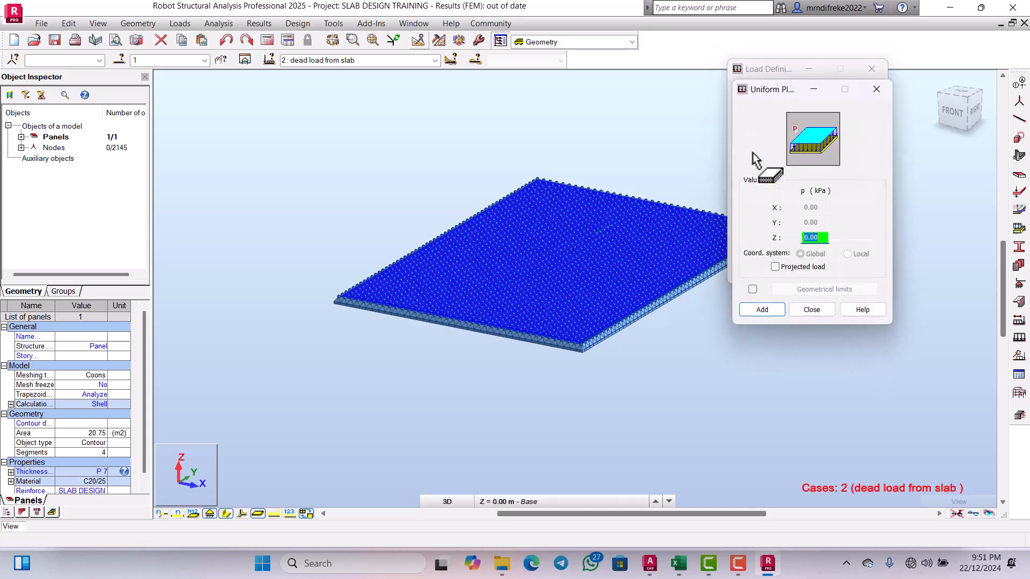
pyautogui.click(876, 89)
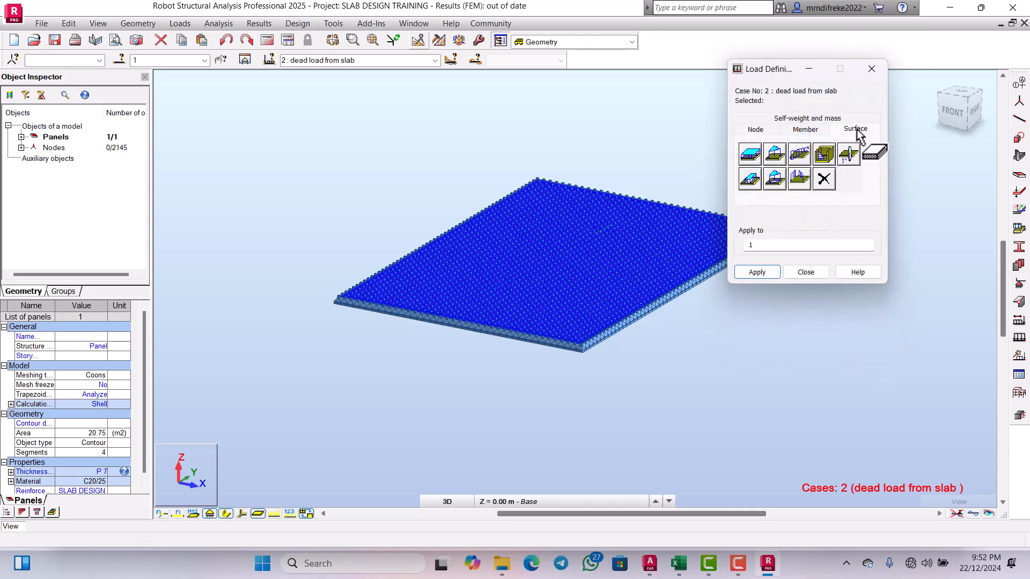
pyautogui.click(750, 155)
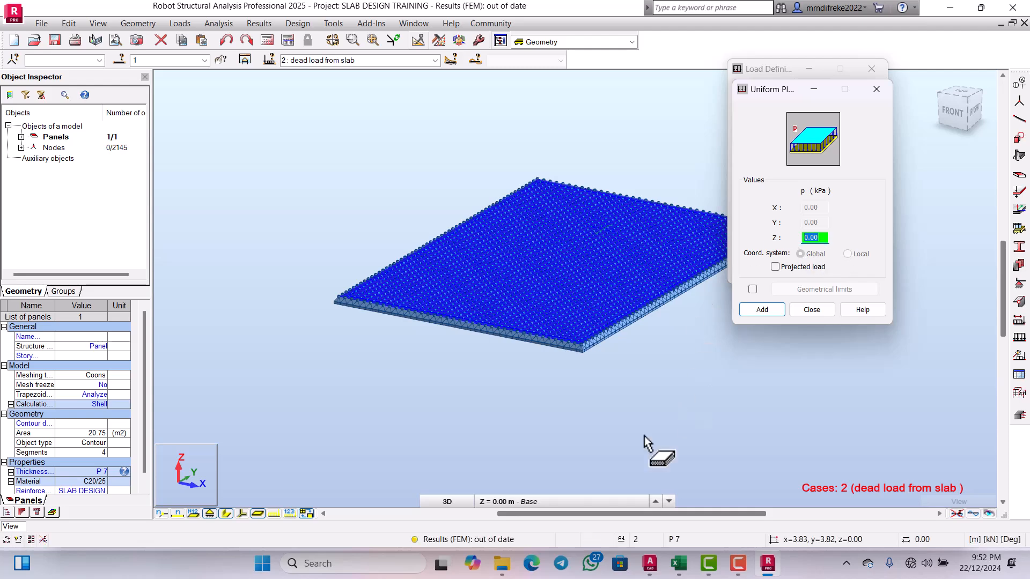
pyautogui.click(692, 566)
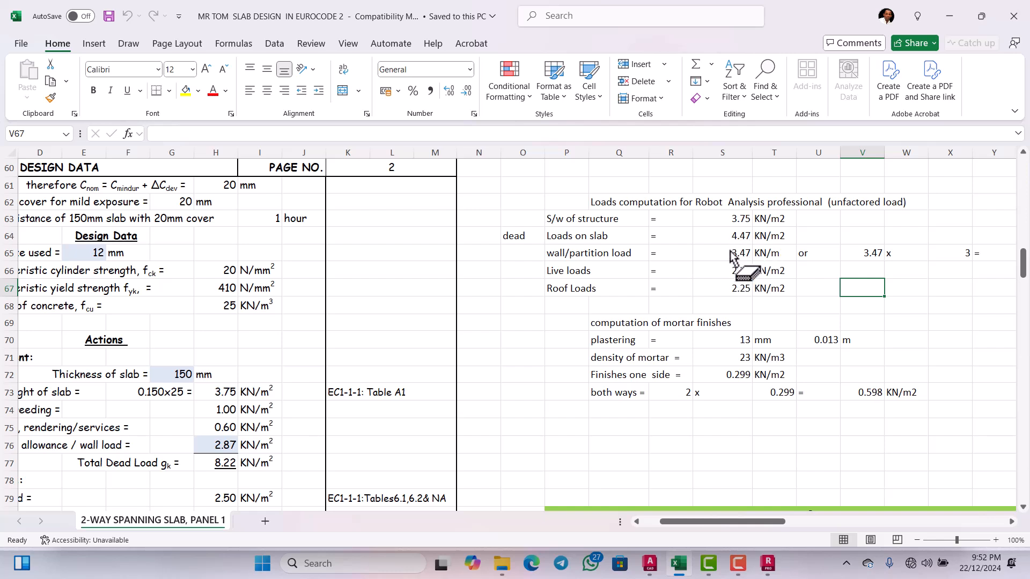
pyautogui.click(766, 570)
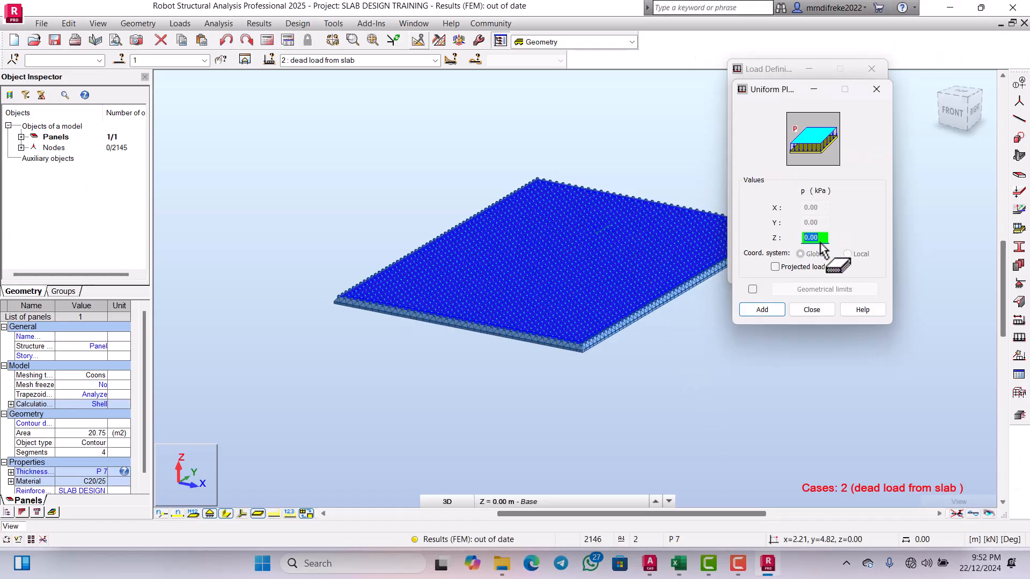
pyautogui.moveTo(821, 239); pyautogui.dragTo(811, 239)
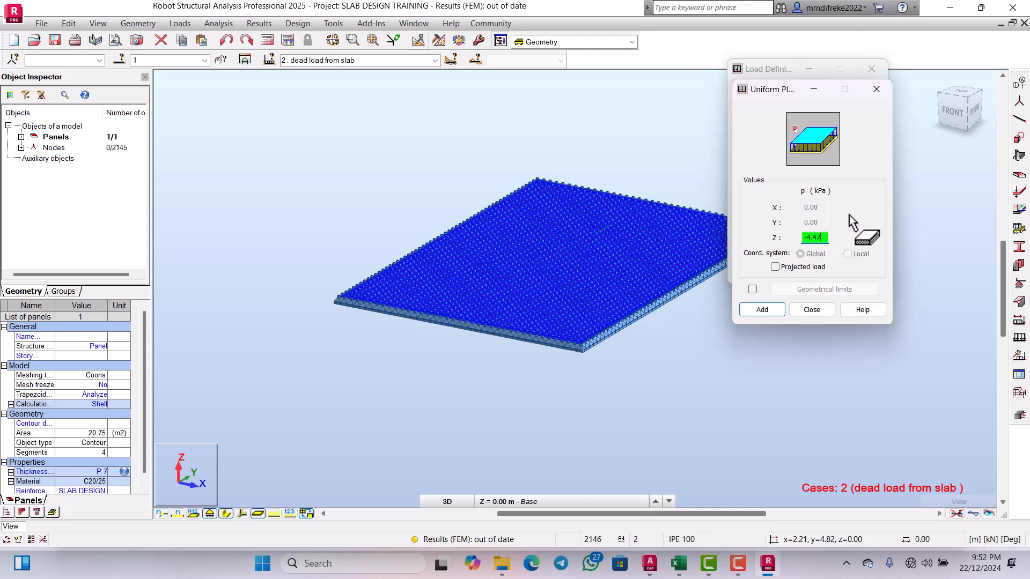
pyautogui.click(768, 310)
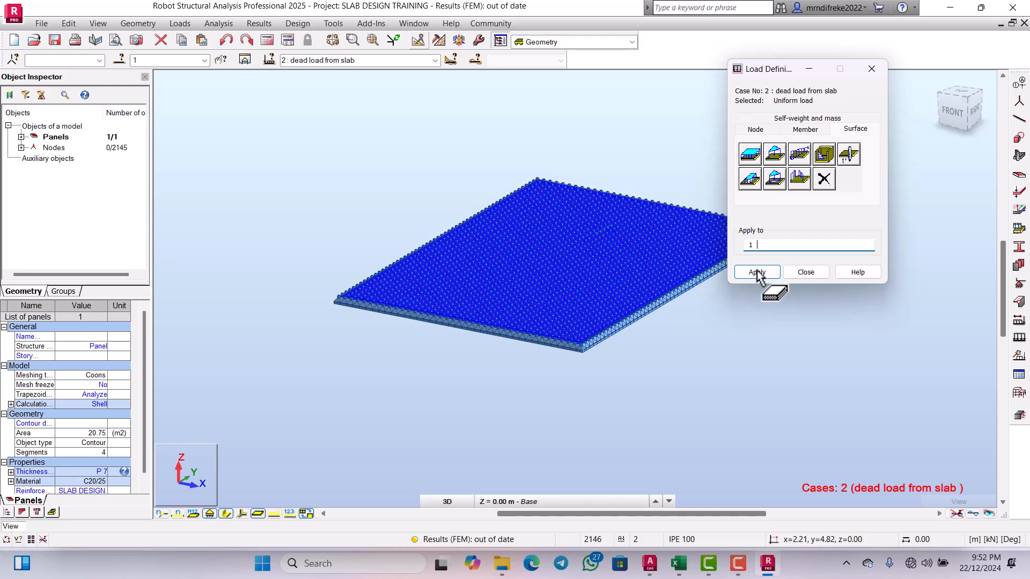
pyautogui.click(756, 272)
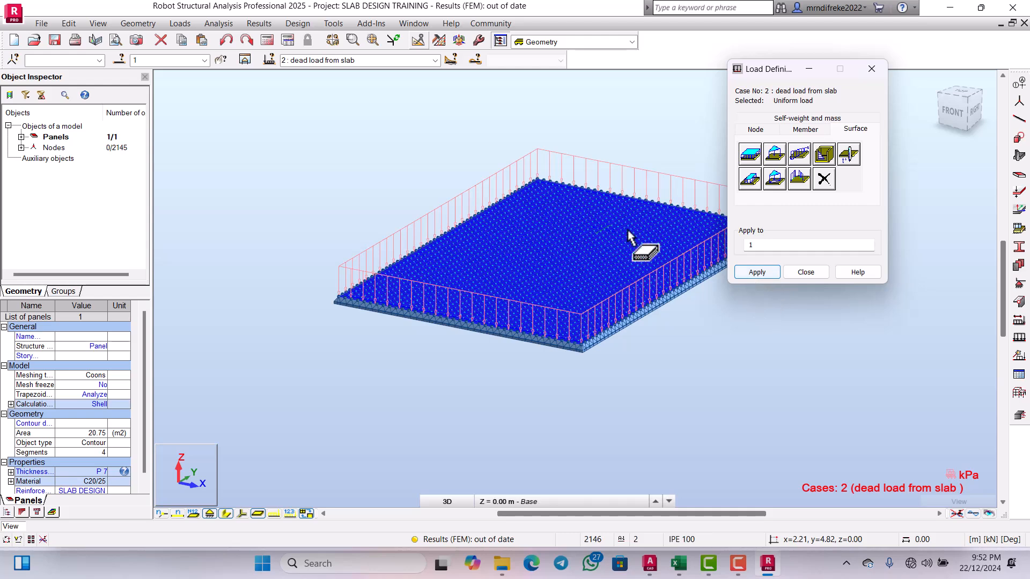
# - Apply a uniform planar load of Z = -2.5 kPa, taken from the Excel computation, to panel 1 under "live load from slab"; close the load definition
pyautogui.click(435, 61)
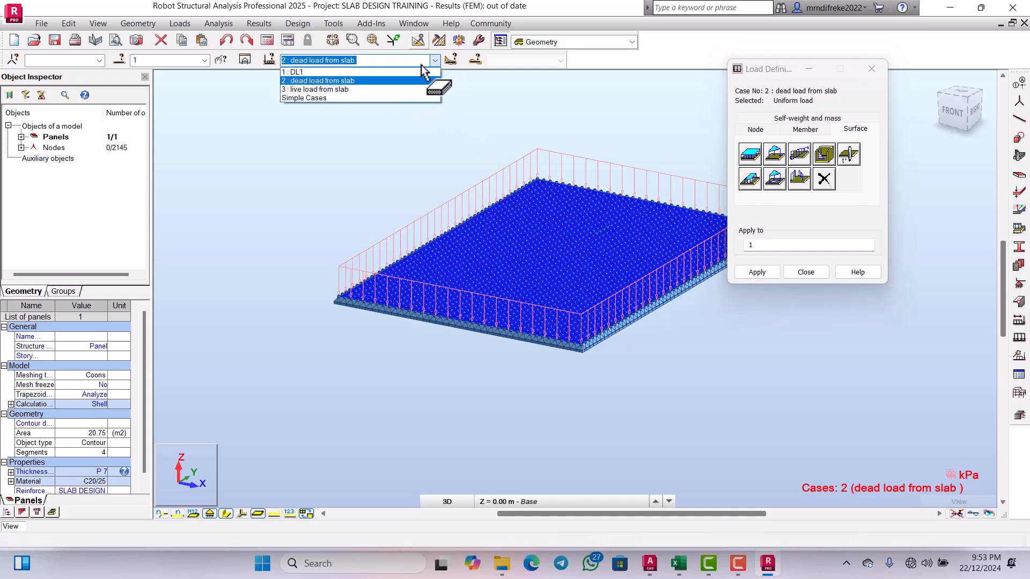
pyautogui.click(337, 90)
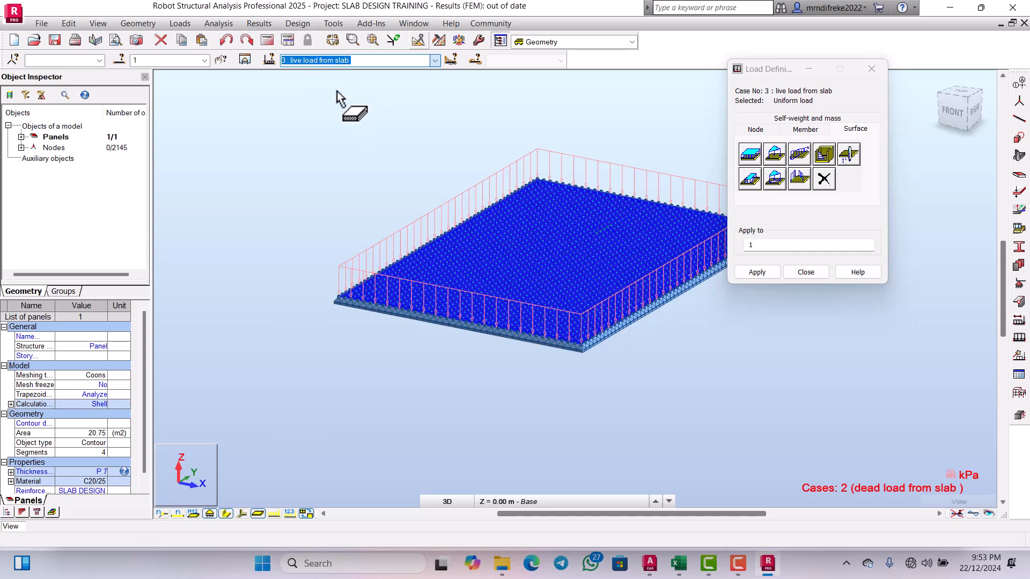
pyautogui.click(857, 133)
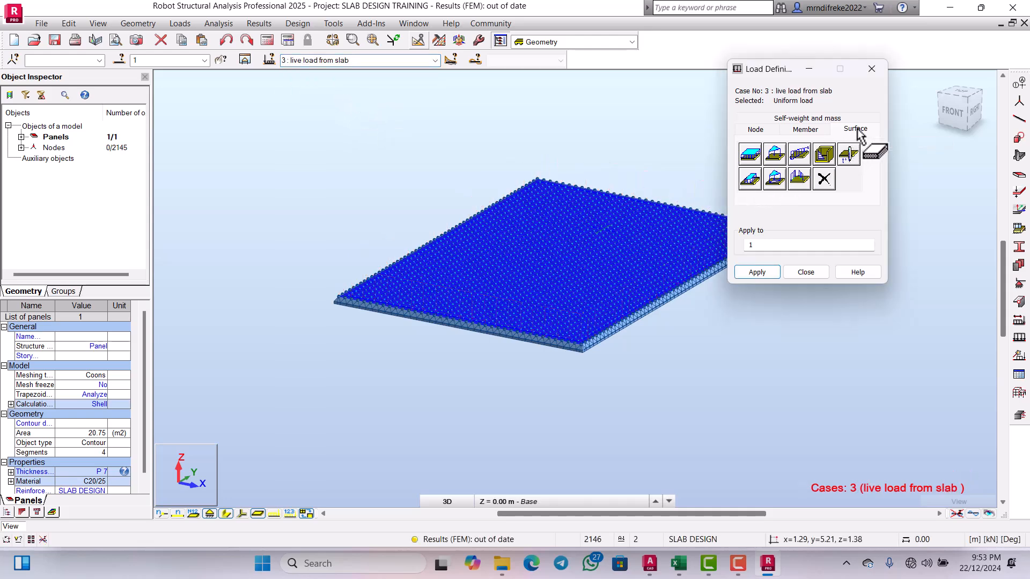
pyautogui.click(750, 156)
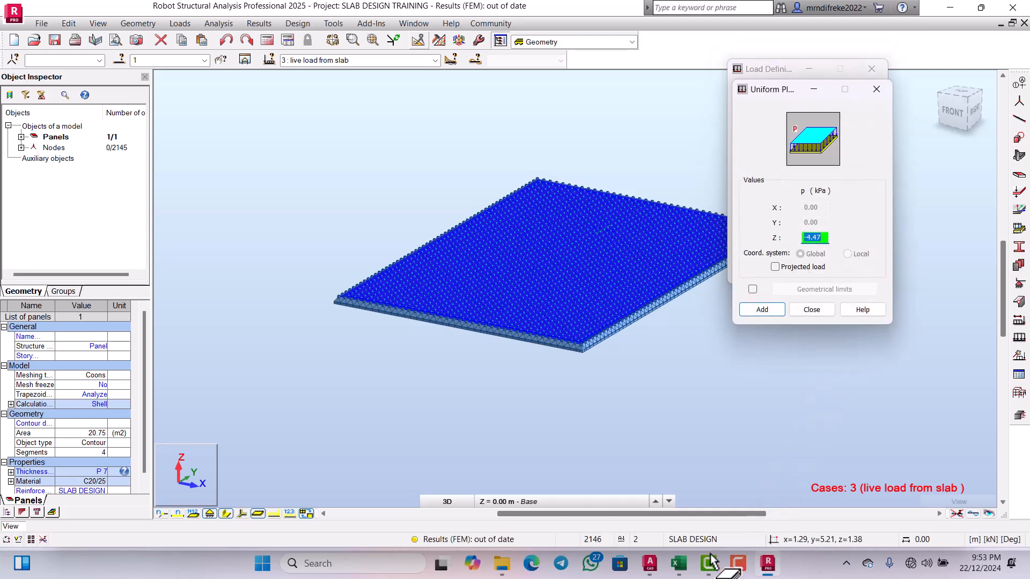
pyautogui.click(678, 564)
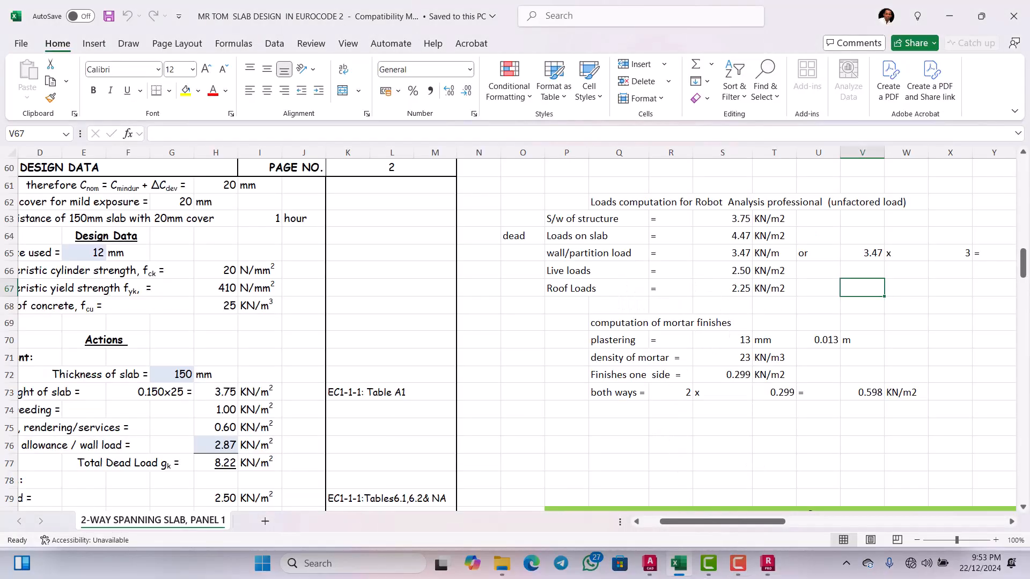
pyautogui.click(766, 563)
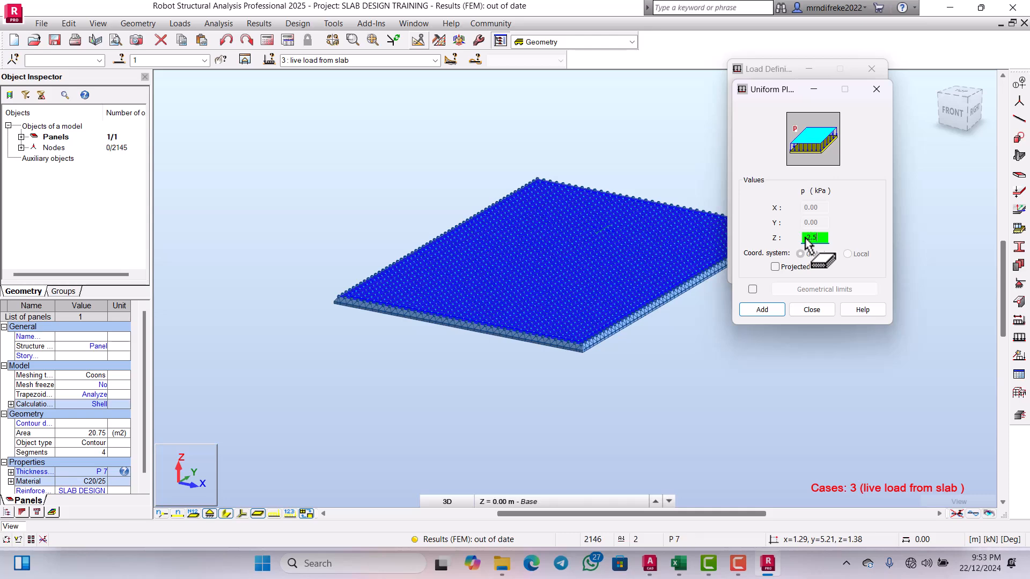
pyautogui.click(778, 312)
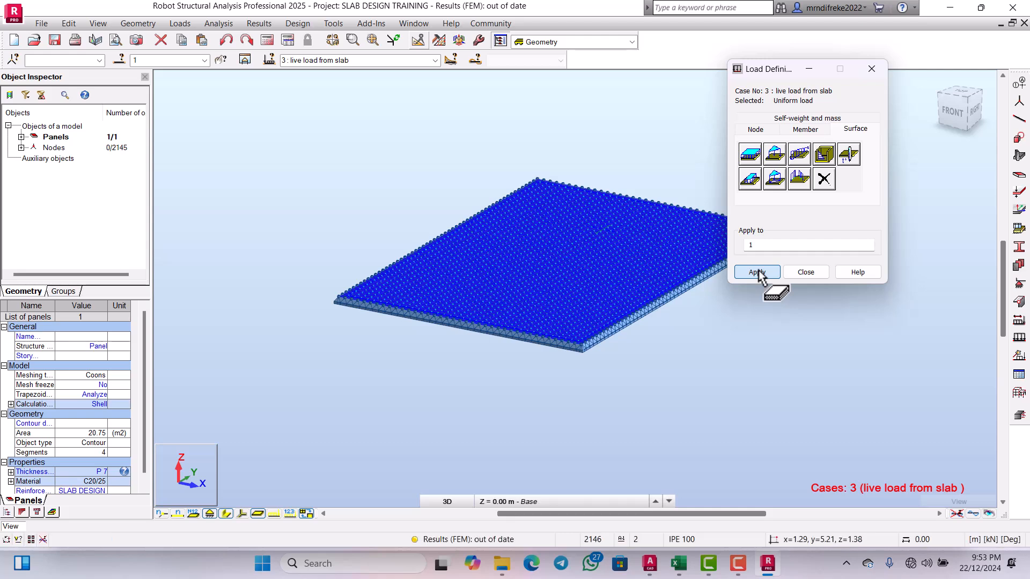
pyautogui.click(757, 272)
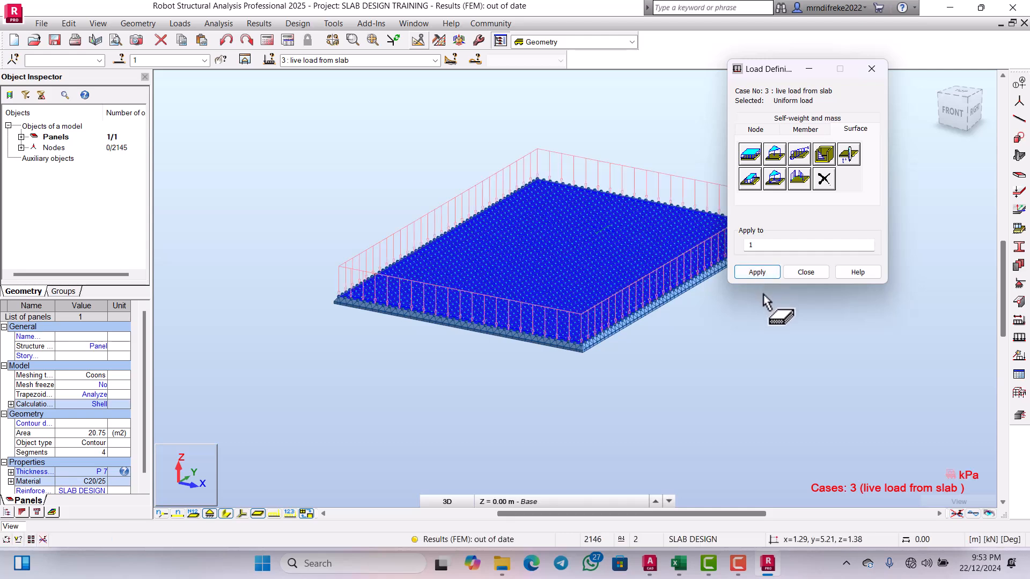
pyautogui.click(807, 276)
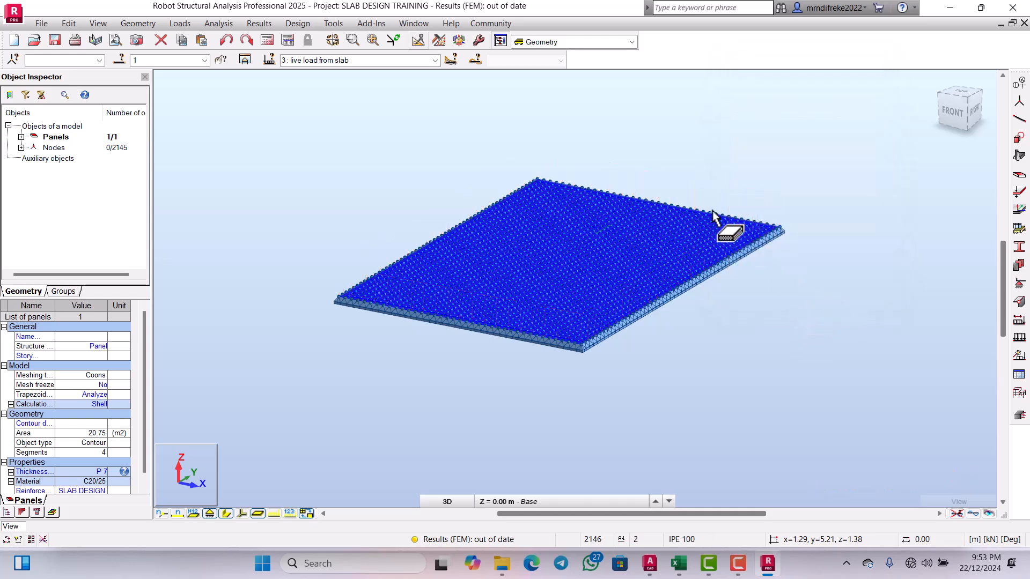
# - Create manual ULS combination 4, COMB1, and add the STRC cases DL1 and "dead load from slab" with factor 1.35
pyautogui.click(185, 23)
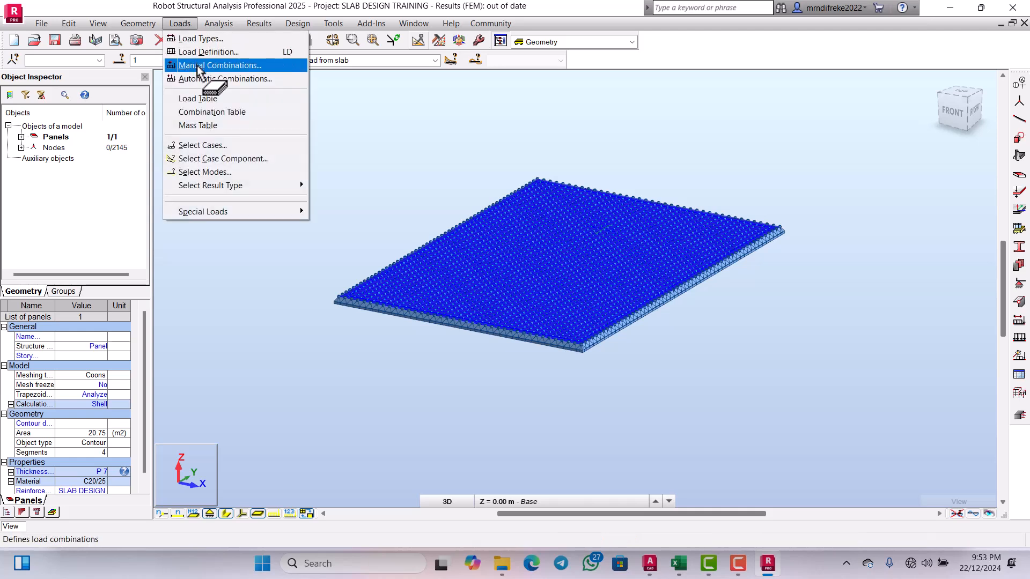
pyautogui.click(197, 66)
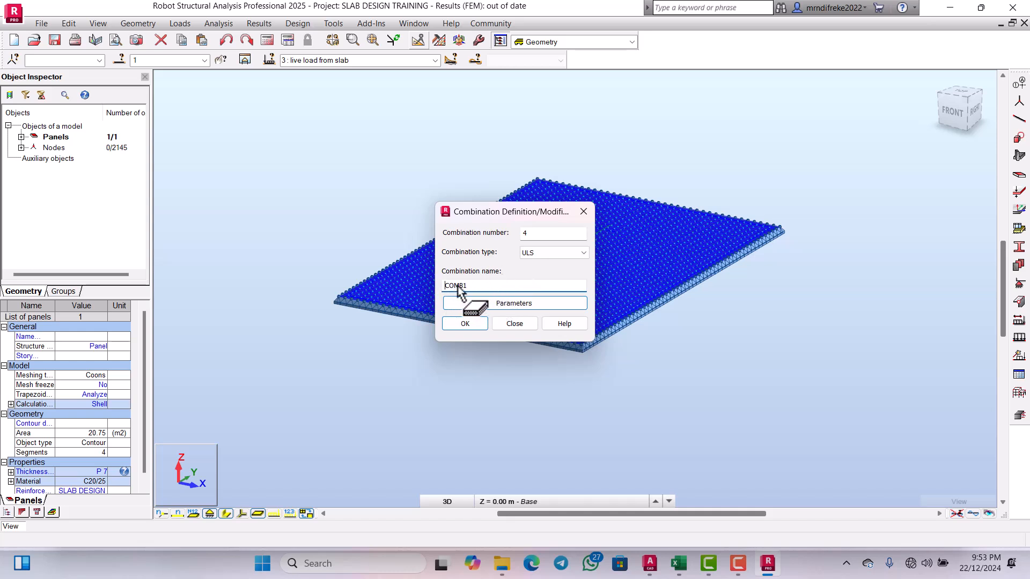
pyautogui.click(467, 325)
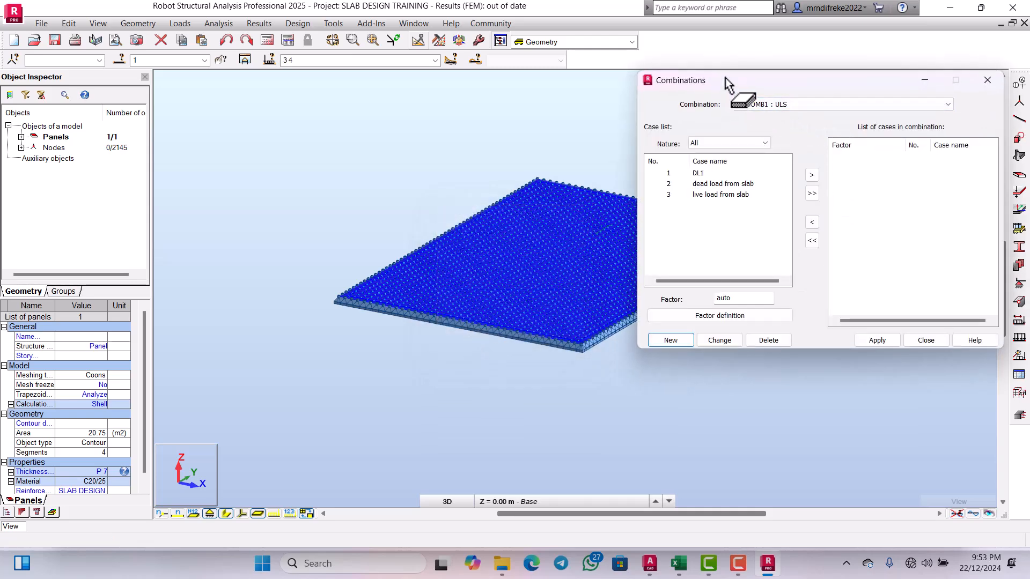
pyautogui.click(748, 144)
pyautogui.click(718, 163)
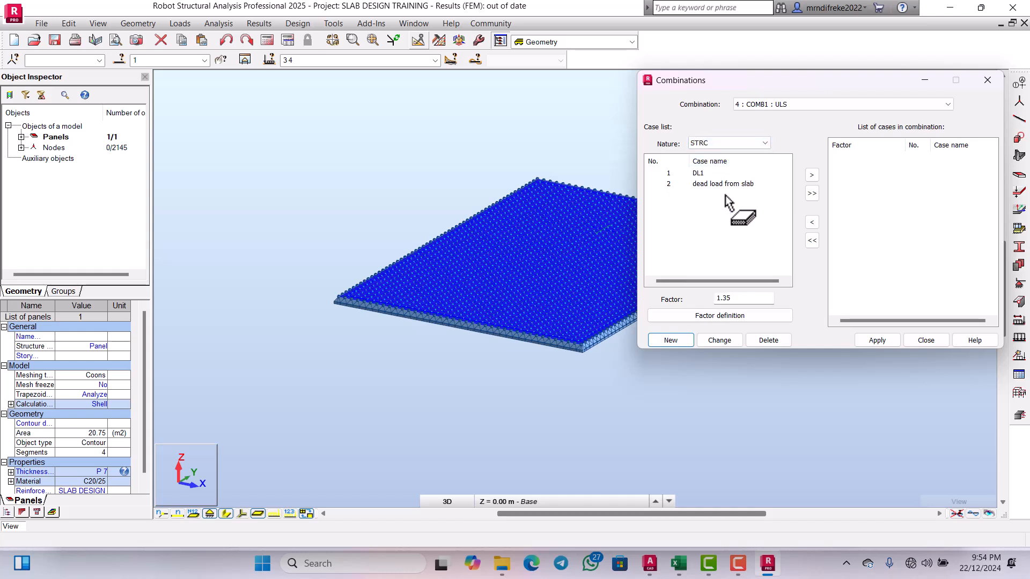
pyautogui.moveTo(717, 184); pyautogui.dragTo(784, 177)
pyautogui.moveTo(692, 184); pyautogui.dragTo(816, 192)
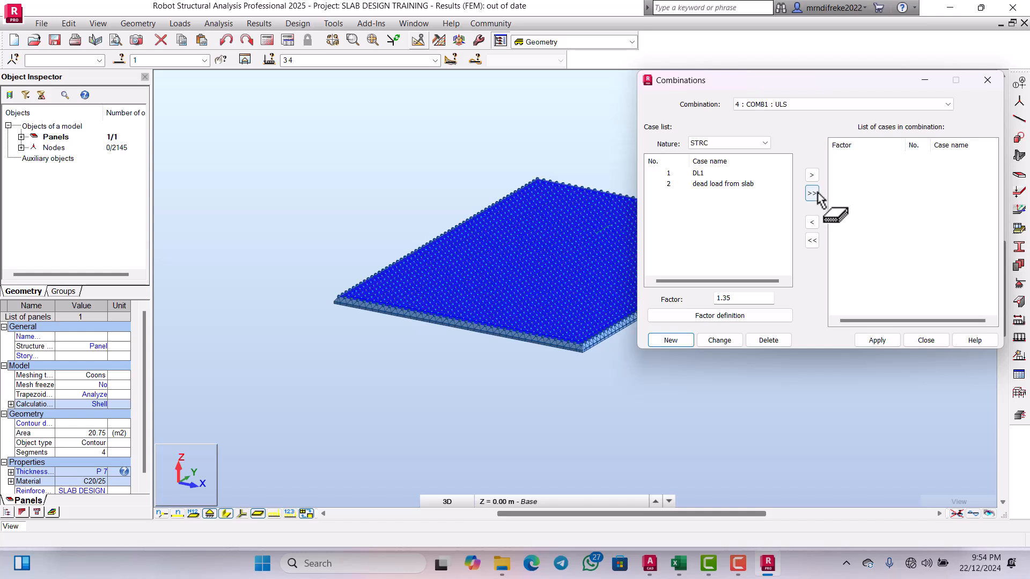
pyautogui.click(811, 193)
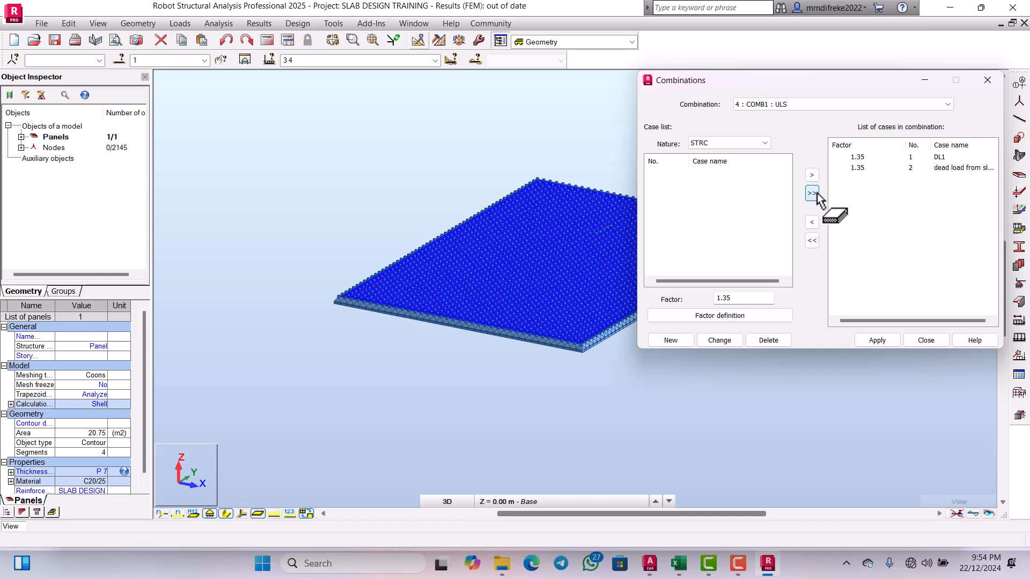
# - Add the CAT_A case "live load from slab" to COMB1 with factor 1.50 and apply the combination
pyautogui.click(764, 143)
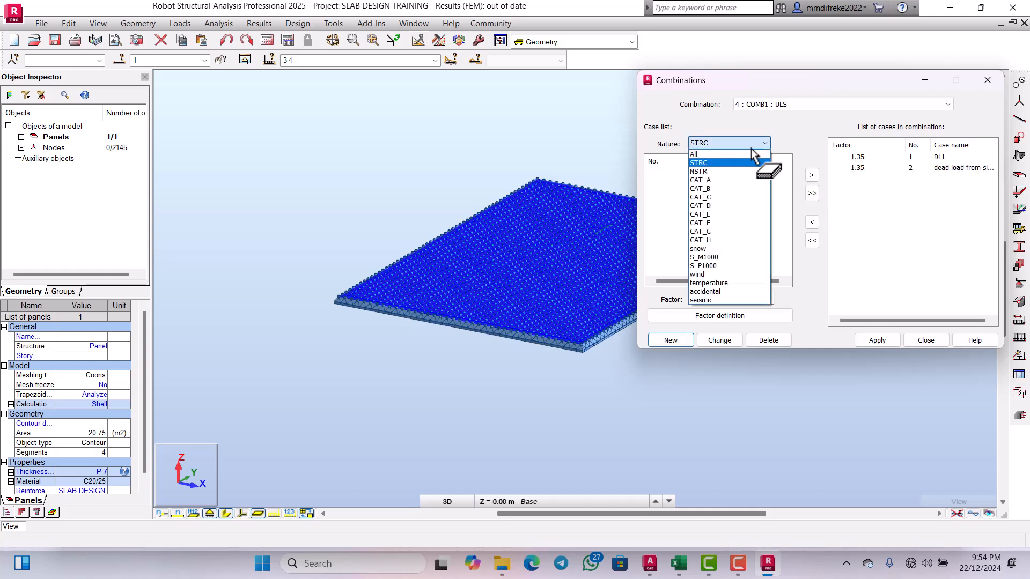
pyautogui.click(708, 179)
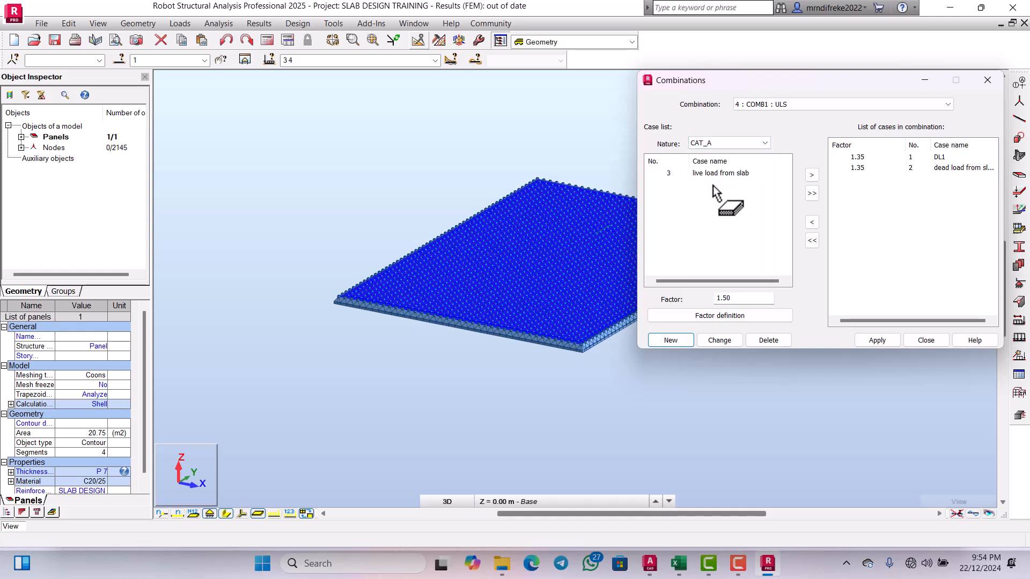
pyautogui.click(811, 193)
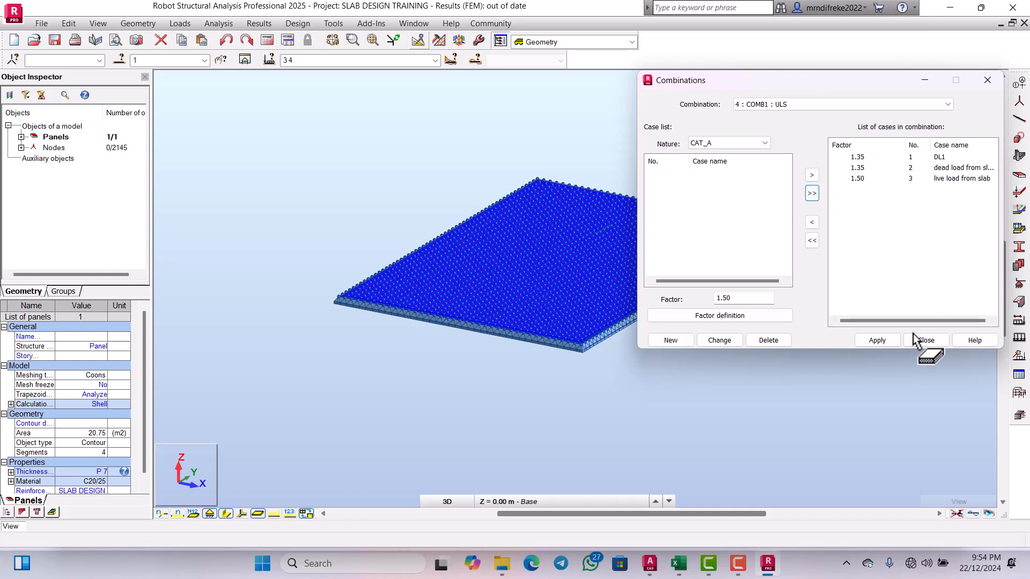
pyautogui.click(884, 344)
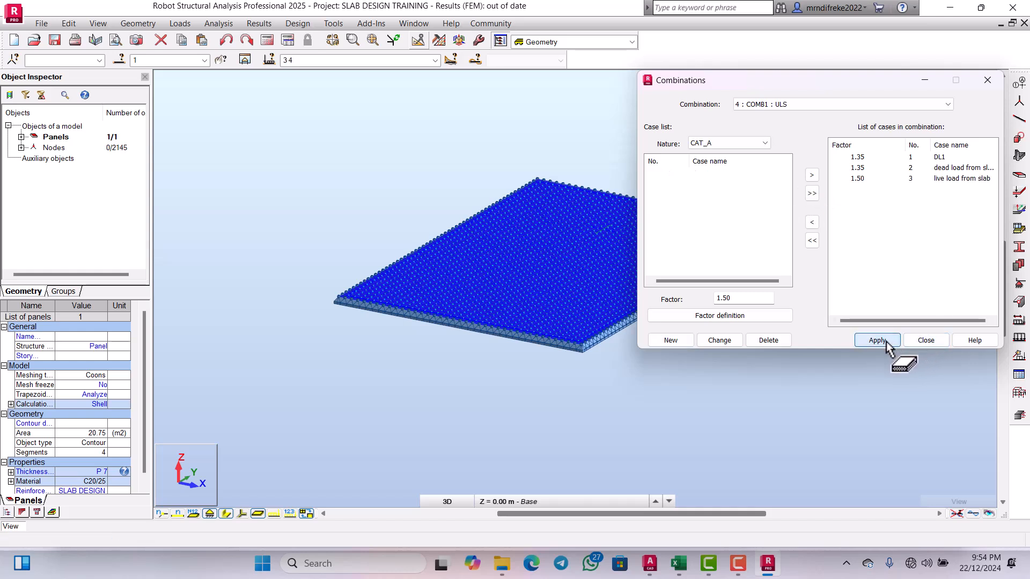
# - Create a new load combination number 5 of type SLS, named COMB2
pyautogui.click(671, 341)
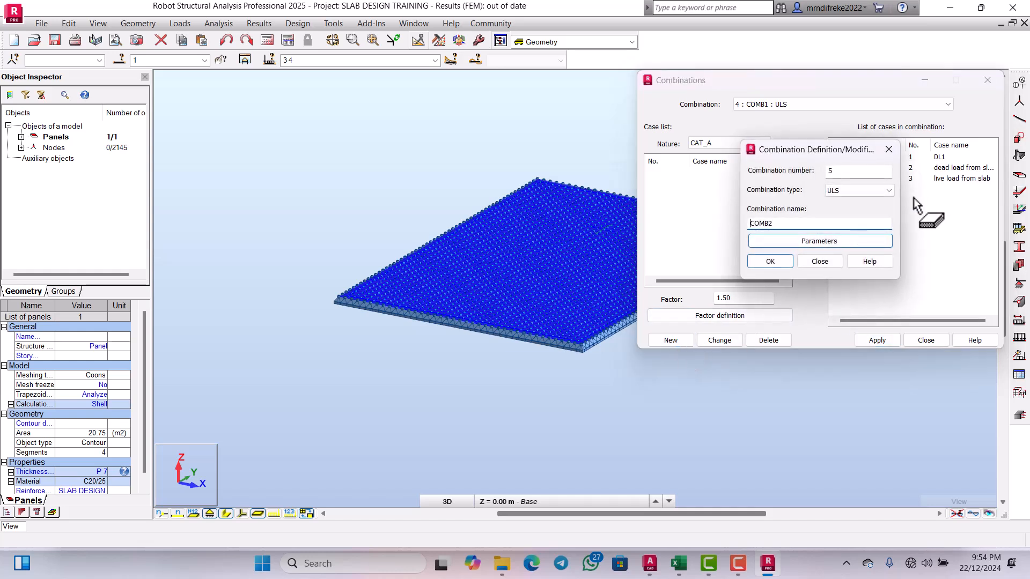
pyautogui.click(882, 192)
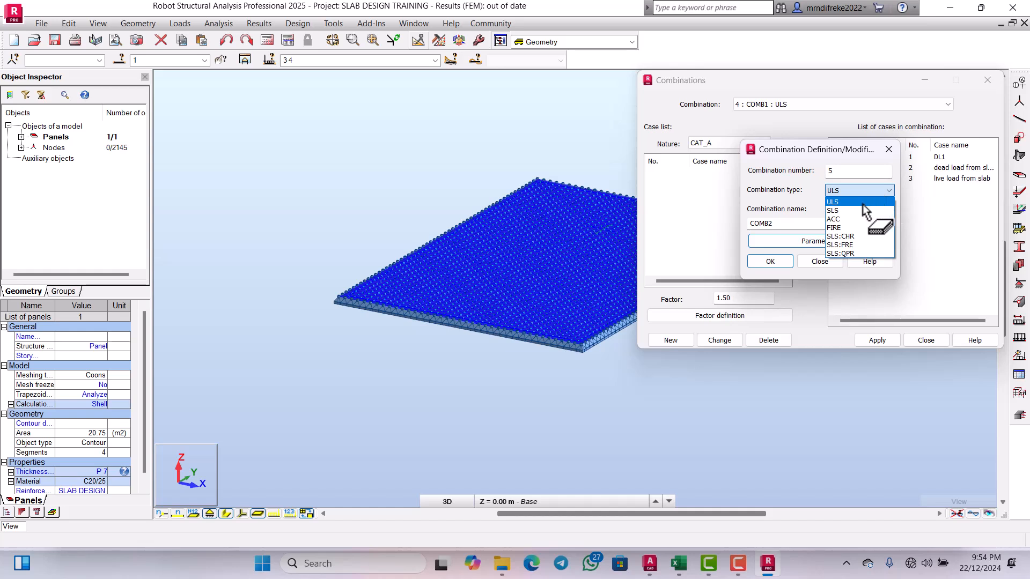
pyautogui.click(858, 211)
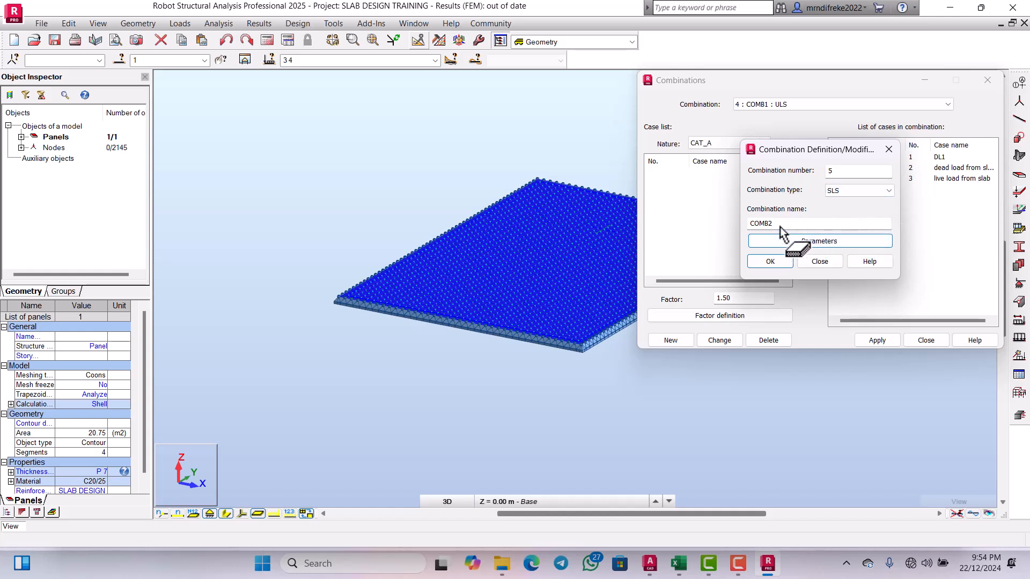
pyautogui.click(777, 260)
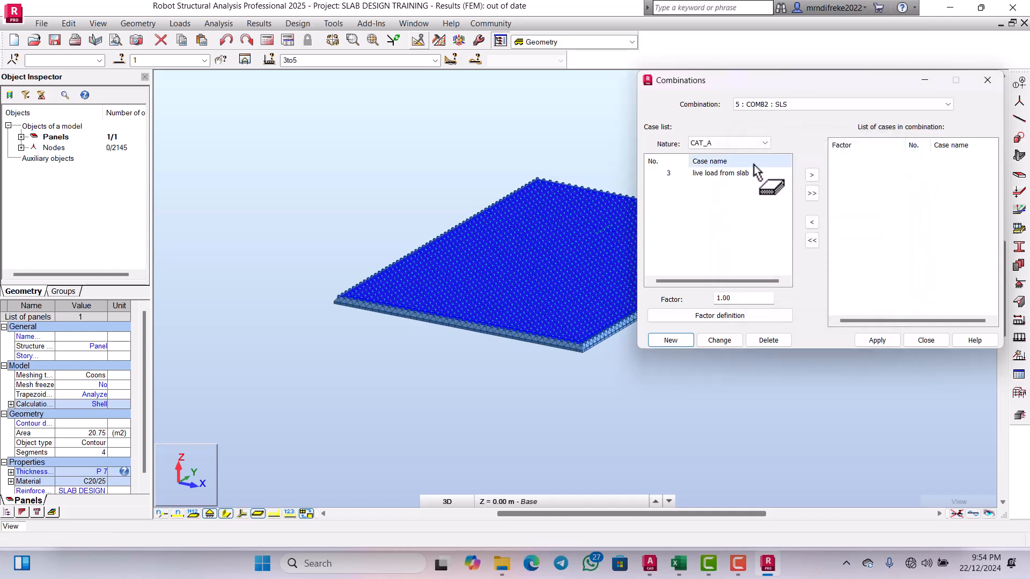
# - Add the STRC cases DL1 and "dead load from slab" to SLS combination COMB2 with factor 1.00
pyautogui.click(757, 143)
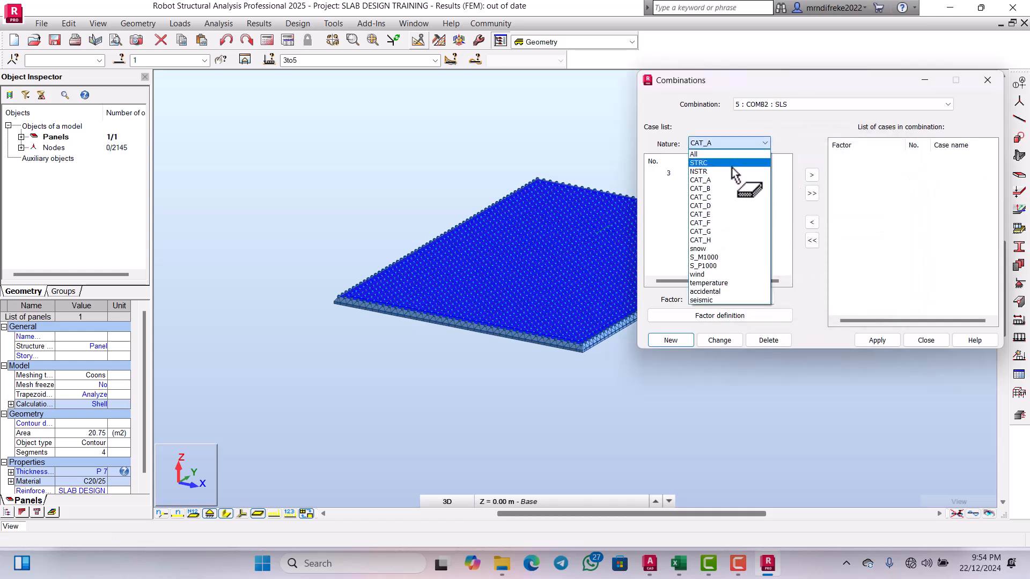
pyautogui.click(700, 162)
pyautogui.moveTo(706, 199); pyautogui.dragTo(789, 183)
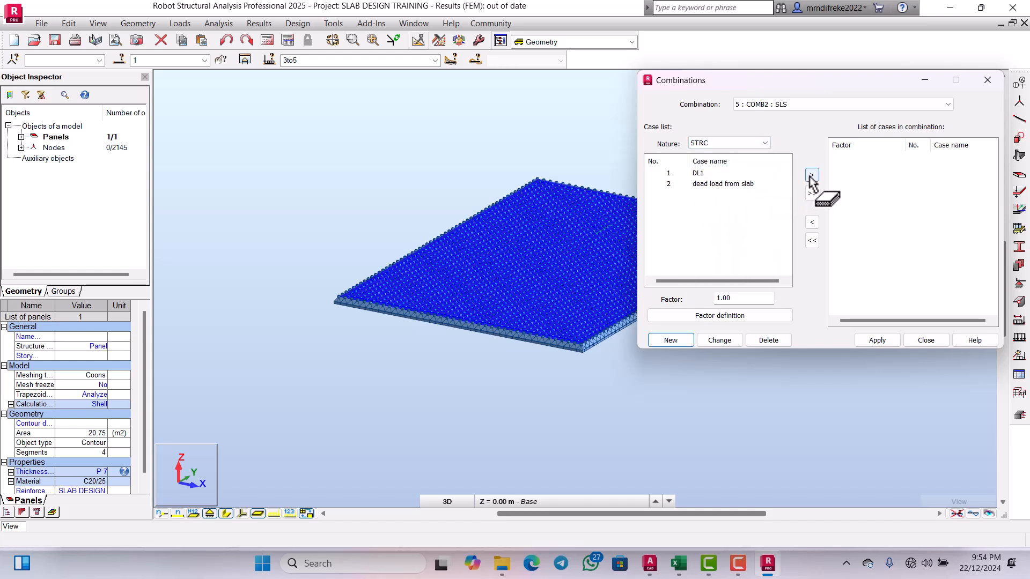
pyautogui.click(812, 193)
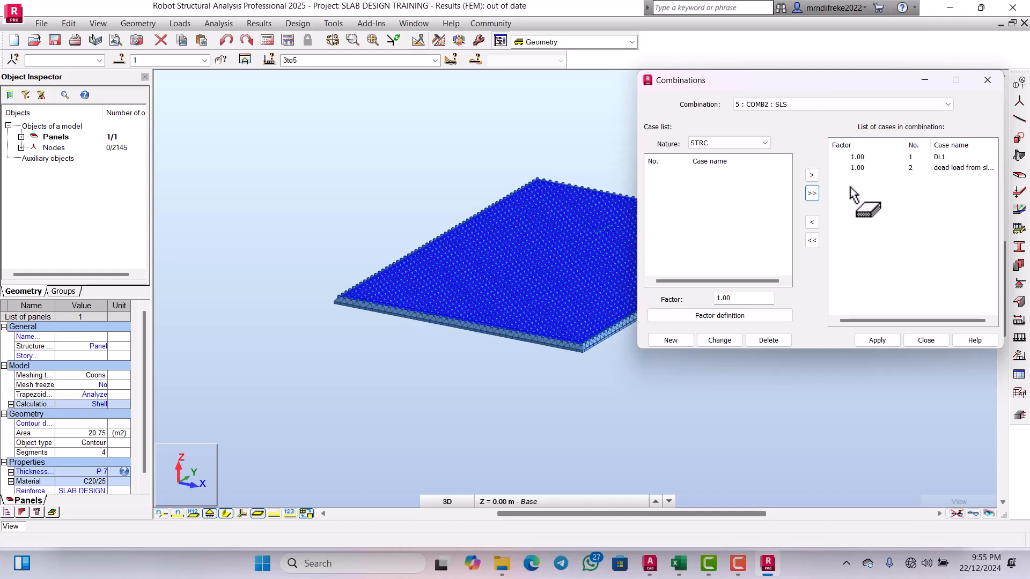
# - Add the CAT_A case "live load from slab" to COMB2 with factor 1.00, apply the combination and close the combination definition
pyautogui.click(754, 144)
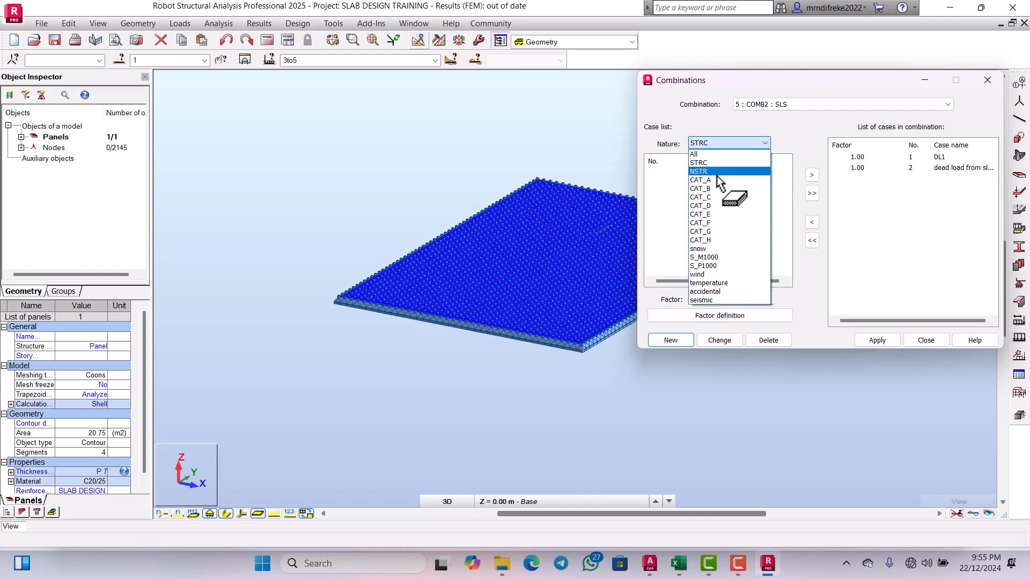
pyautogui.click(709, 156)
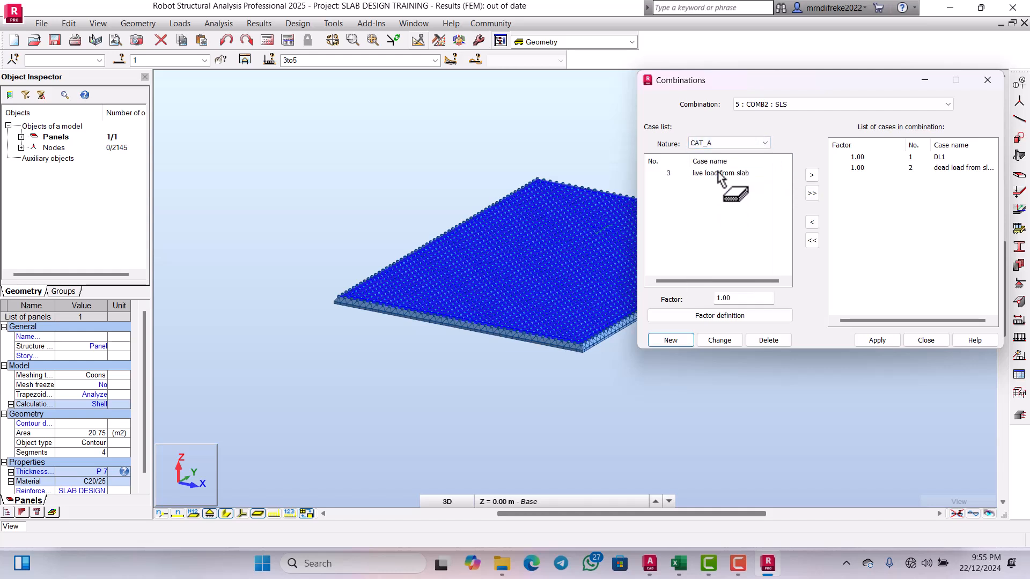
pyautogui.click(812, 194)
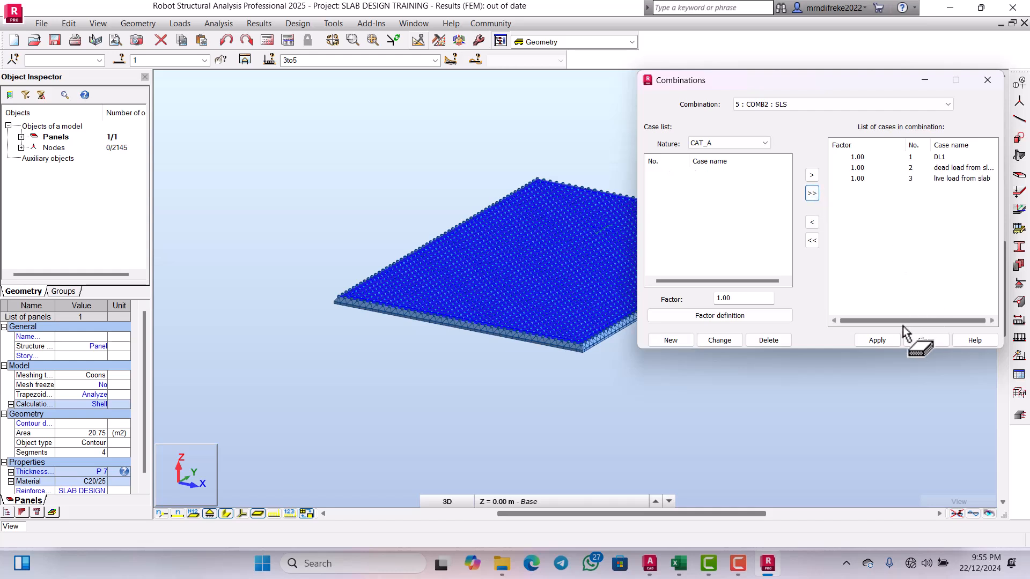
pyautogui.click(880, 341)
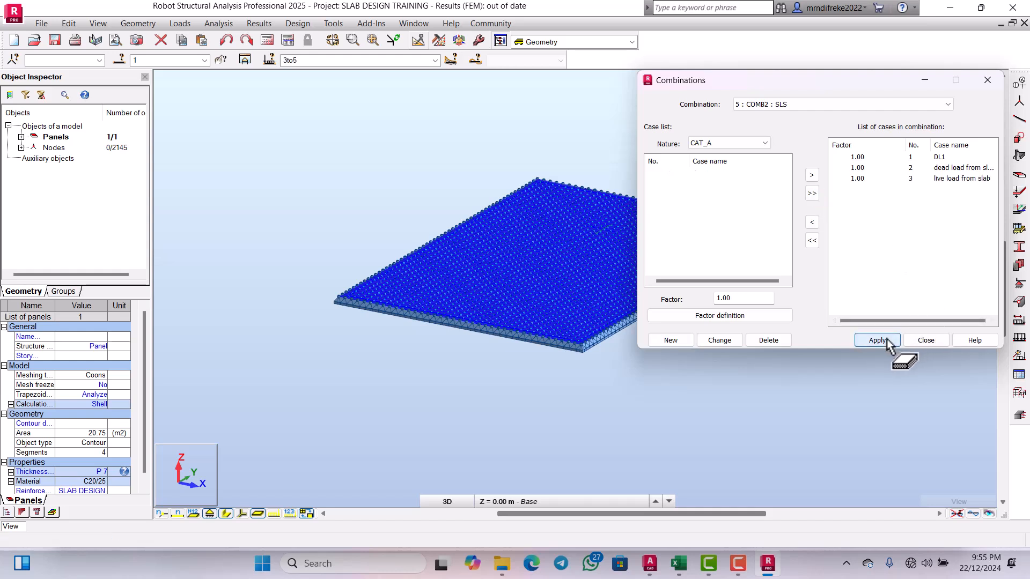
pyautogui.click(923, 341)
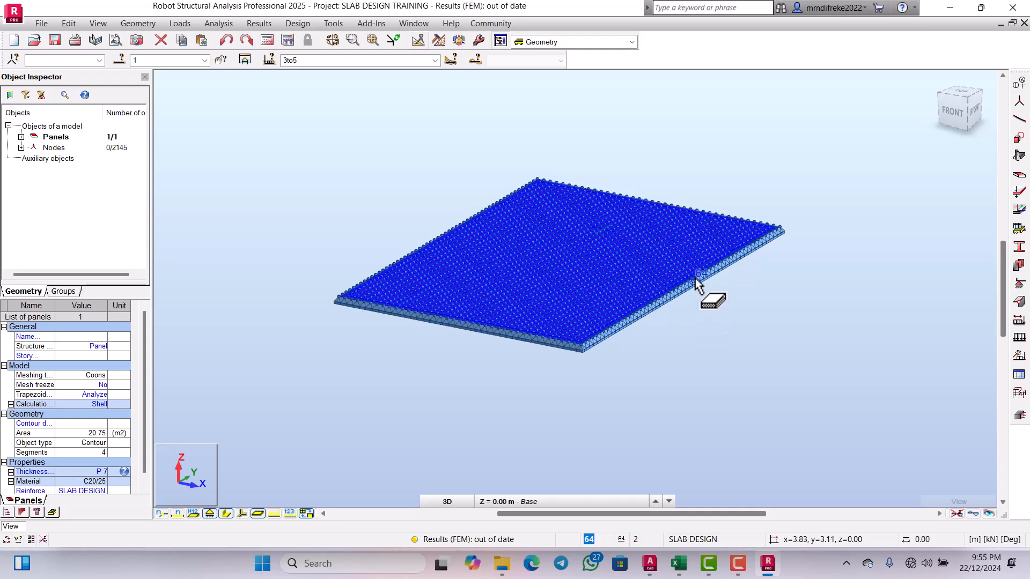
# - Start the analysis of the slab model with the defined load cases and combinations
pyautogui.scroll(2, 675, 305)
pyautogui.scroll(-4, 705, 208)
pyautogui.scroll(2, 665, 289)
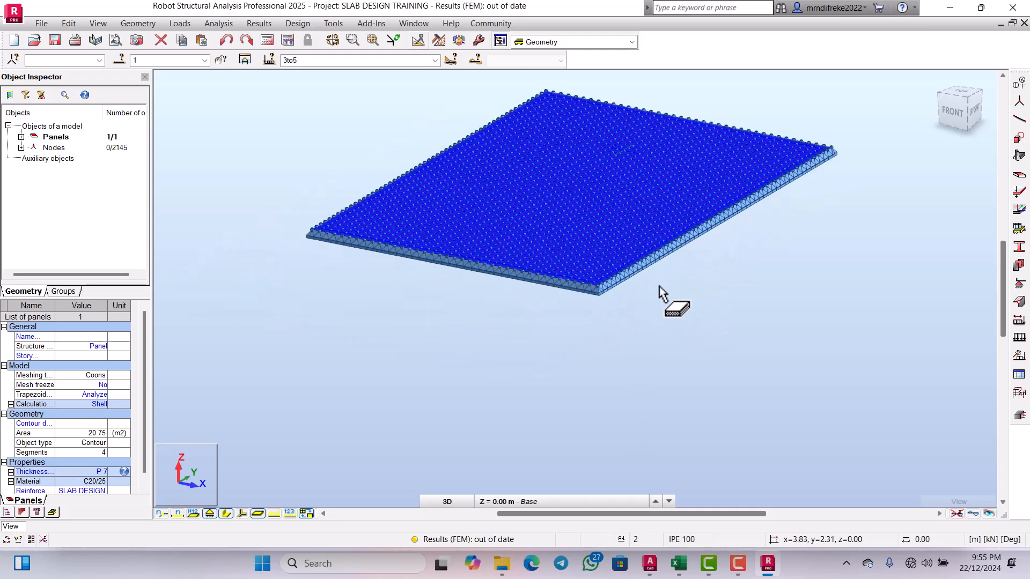
pyautogui.click(215, 26)
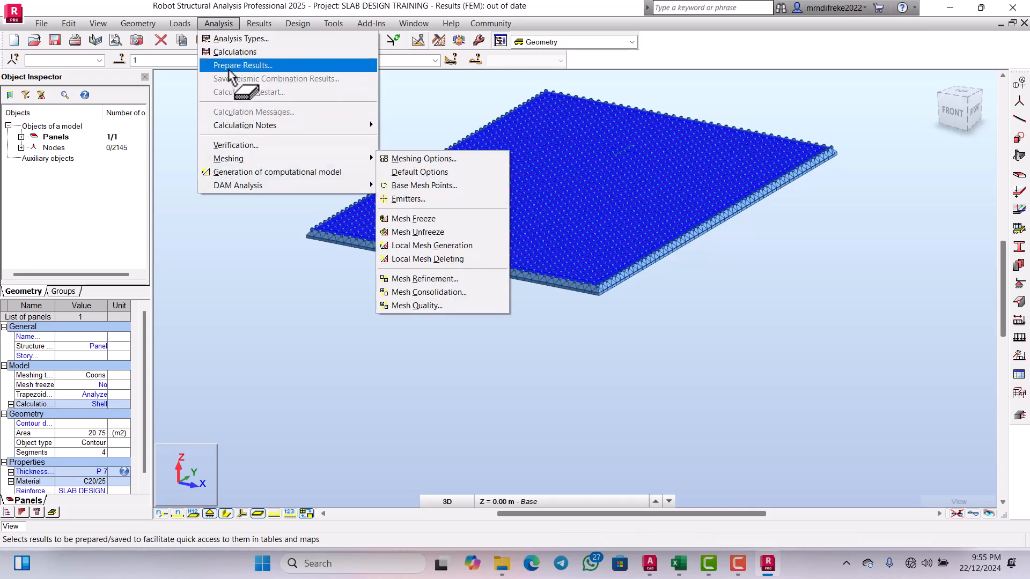
# - Run the structural calculations for the slab model and set the active load case to 4: COMB1
pyautogui.click(232, 53)
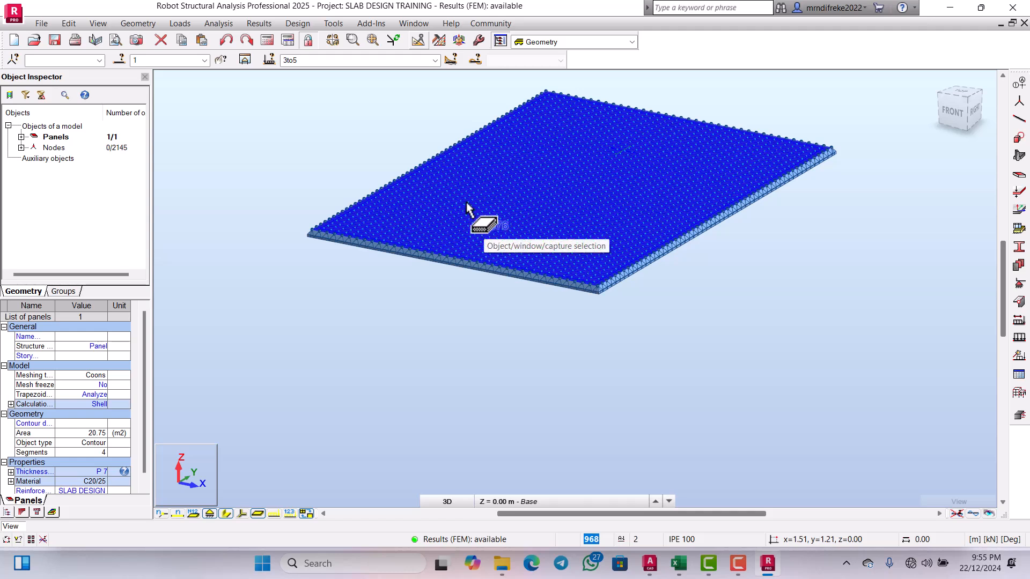
pyautogui.click(435, 61)
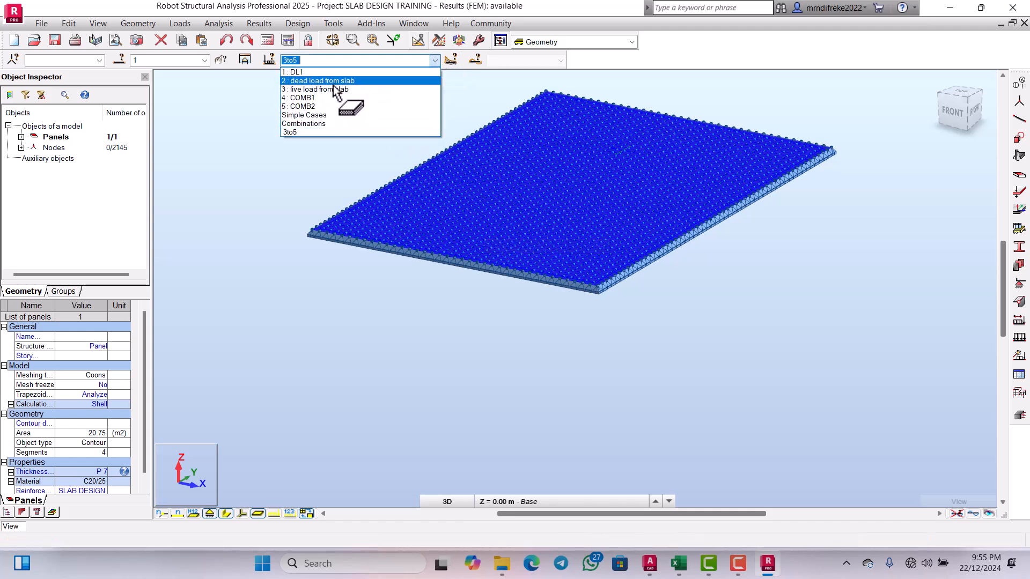
pyautogui.click(324, 98)
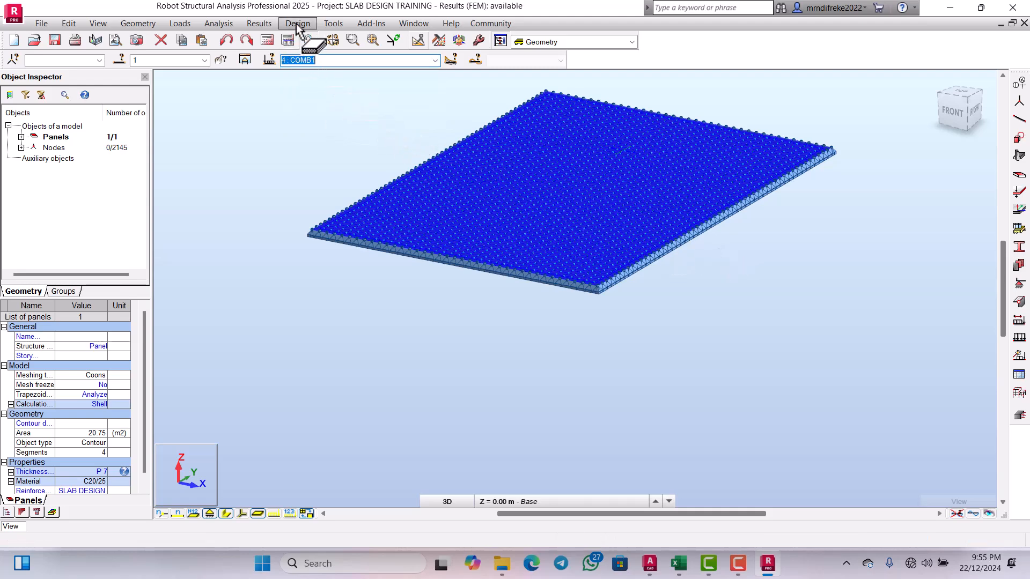
# - Display the slab's Mxx moment map for COMB1 with description values at finite element centers and inspect it
pyautogui.click(272, 25)
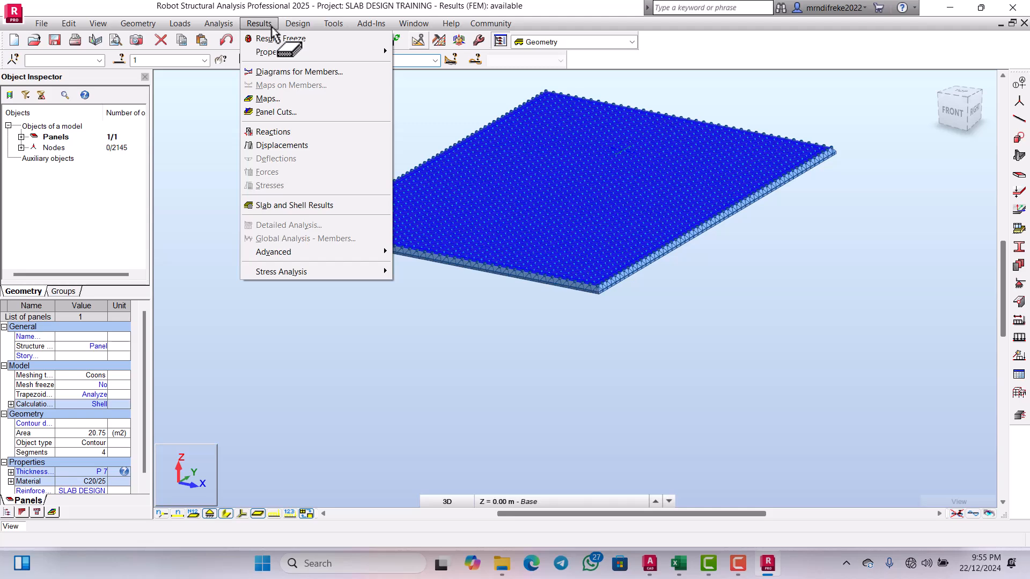
pyautogui.click(268, 100)
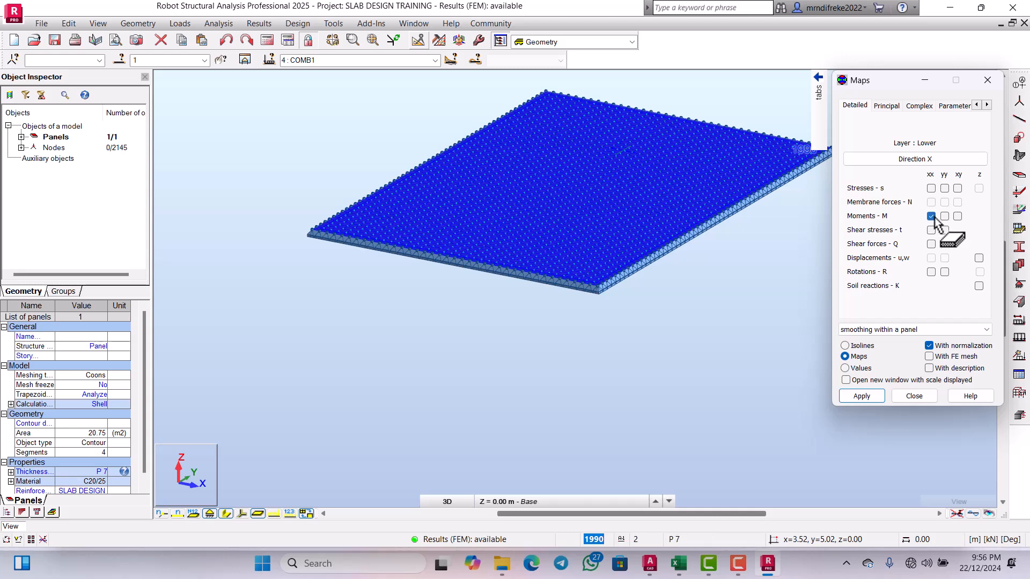
pyautogui.click(929, 369)
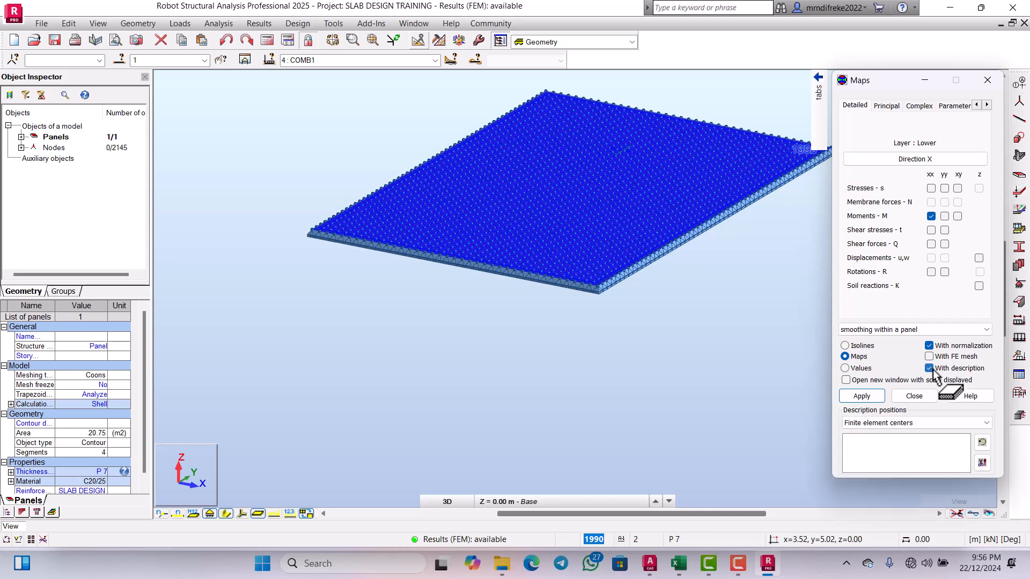
pyautogui.click(860, 397)
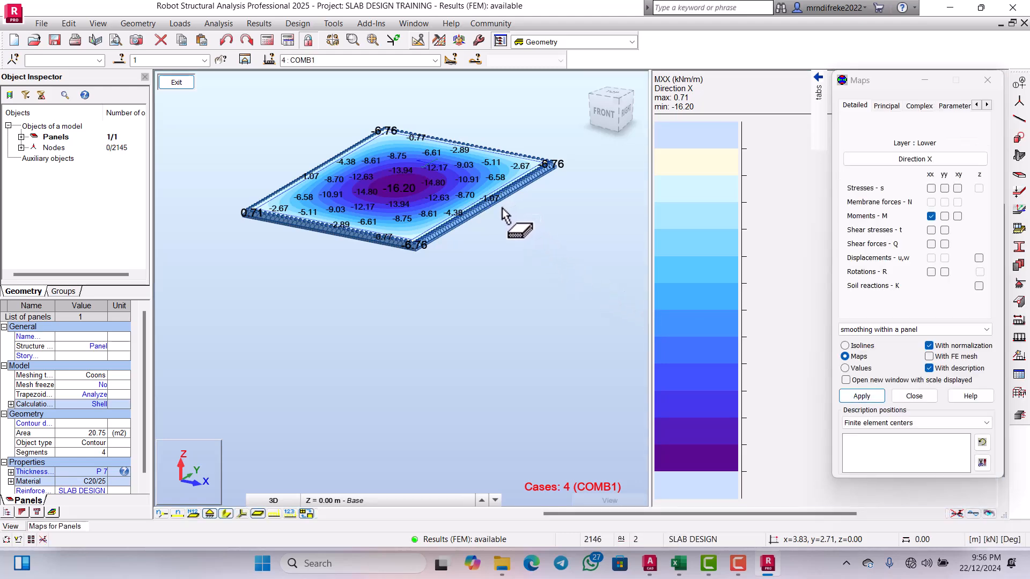
pyautogui.scroll(4, 477, 218)
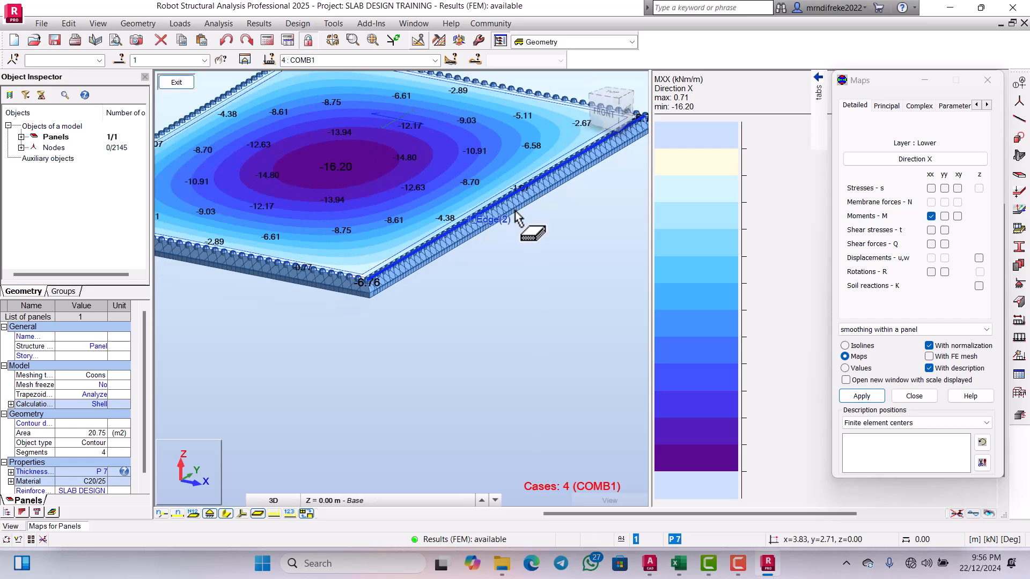
pyautogui.scroll(-3, 515, 217)
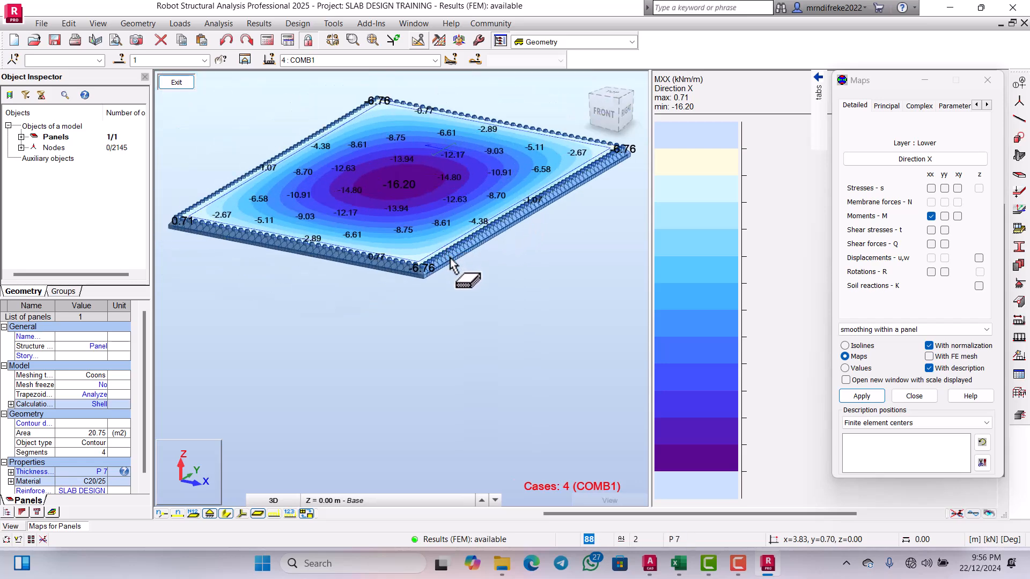
pyautogui.scroll(3, 415, 194)
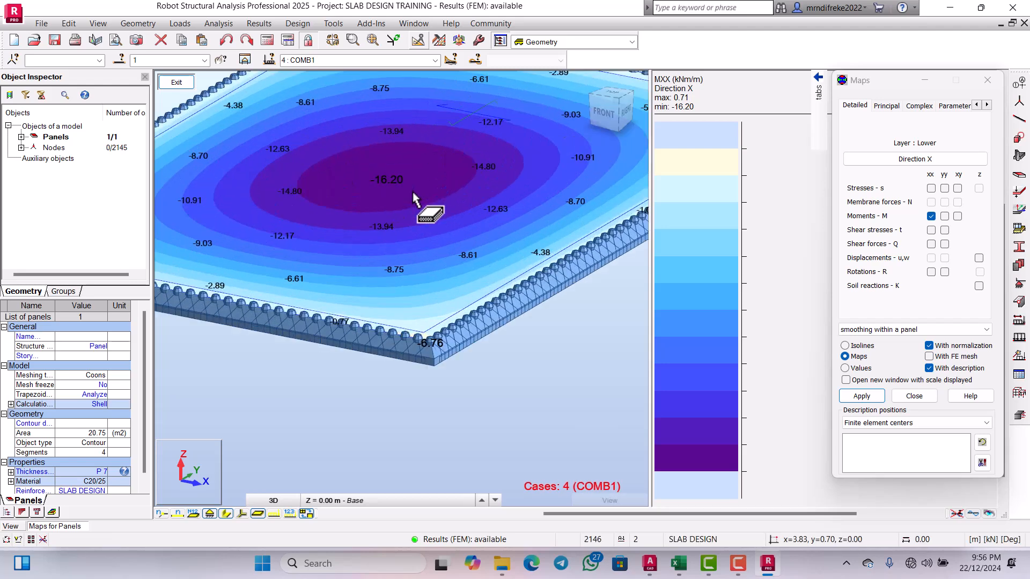
pyautogui.scroll(-2, 416, 201)
pyautogui.scroll(-2, 418, 205)
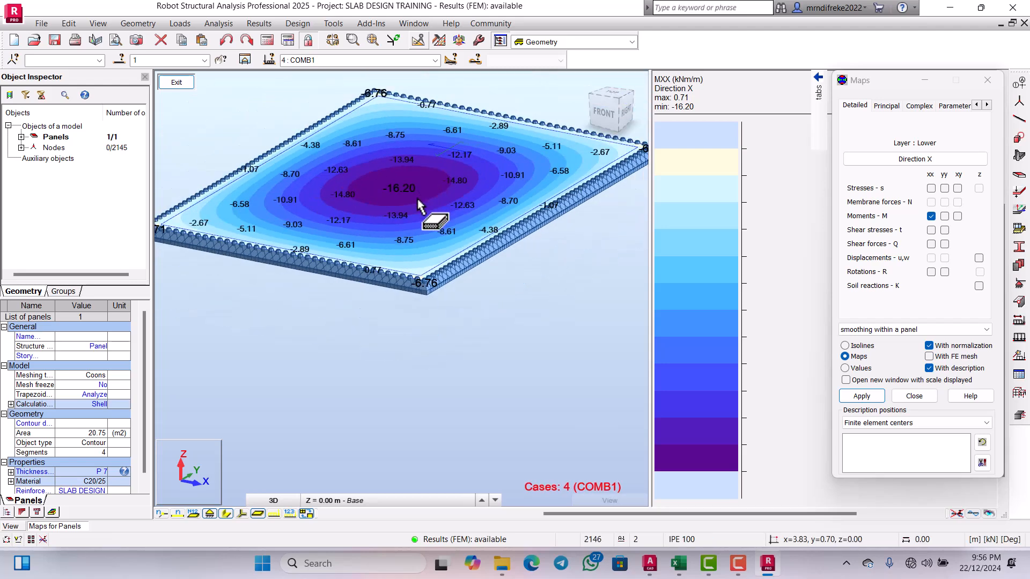
pyautogui.scroll(2, 418, 204)
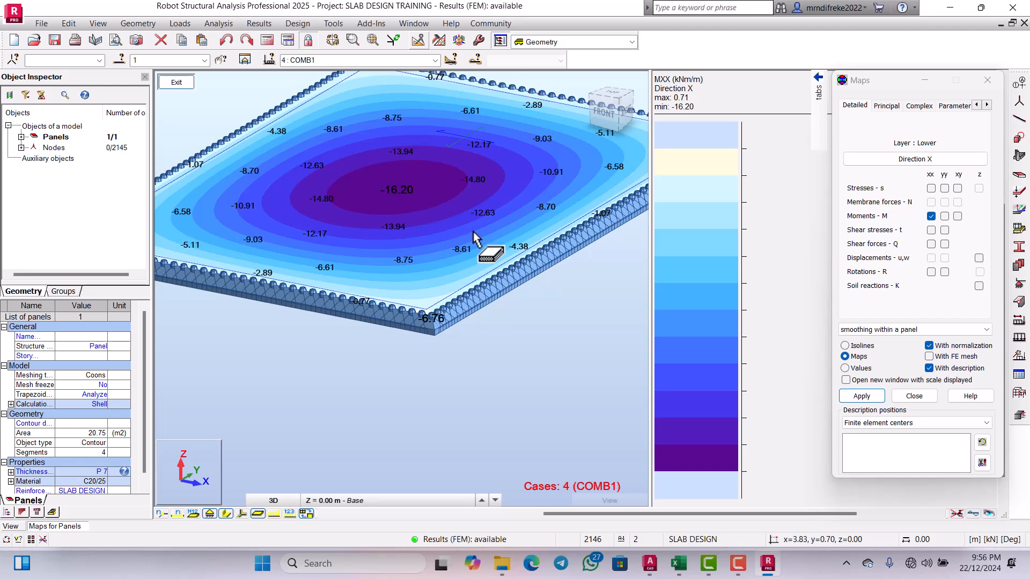
# - Replace the xx moment map with the z displacement map for the slab and inspect it
pyautogui.click(932, 218)
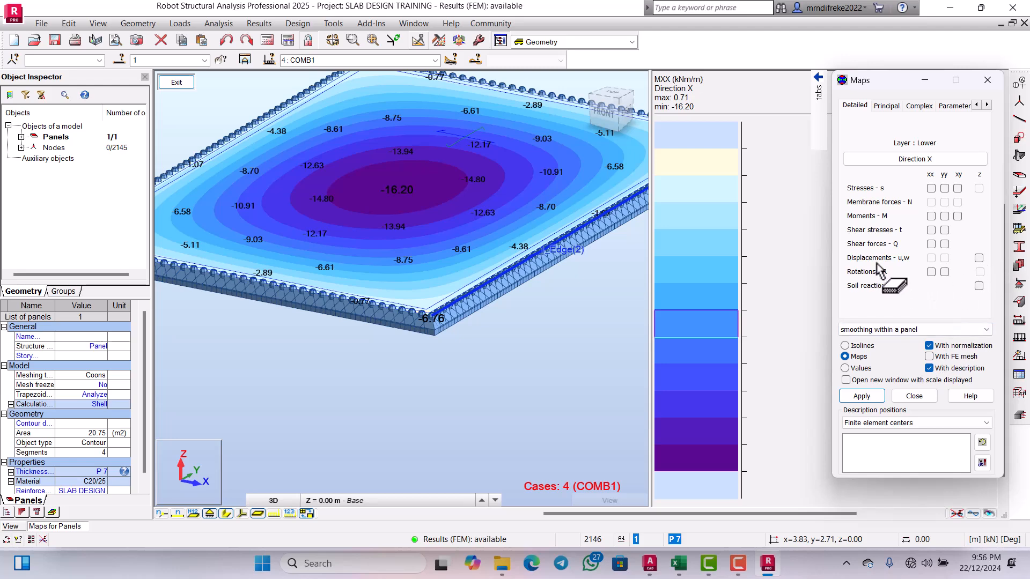
pyautogui.click(979, 257)
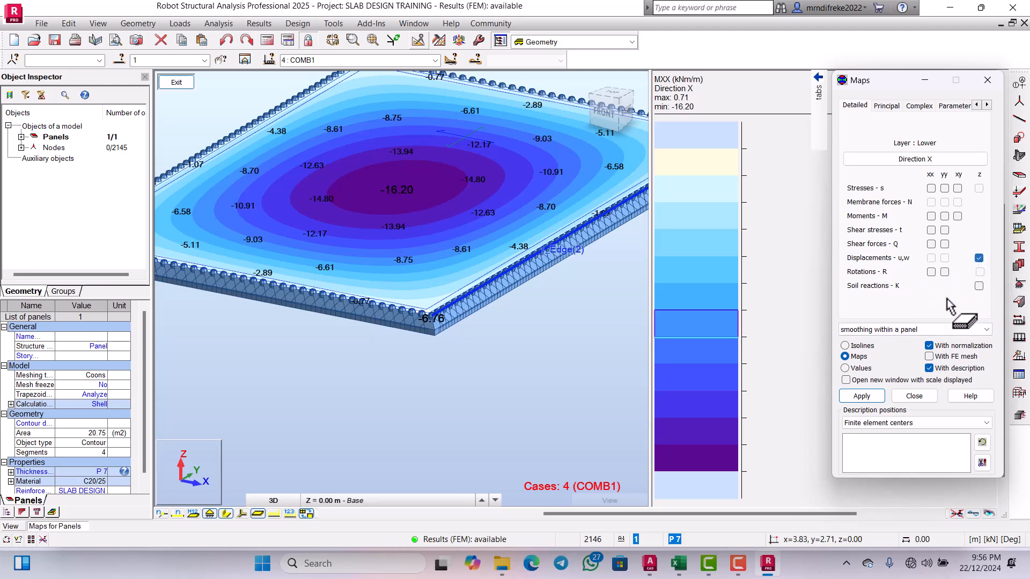
pyautogui.click(862, 396)
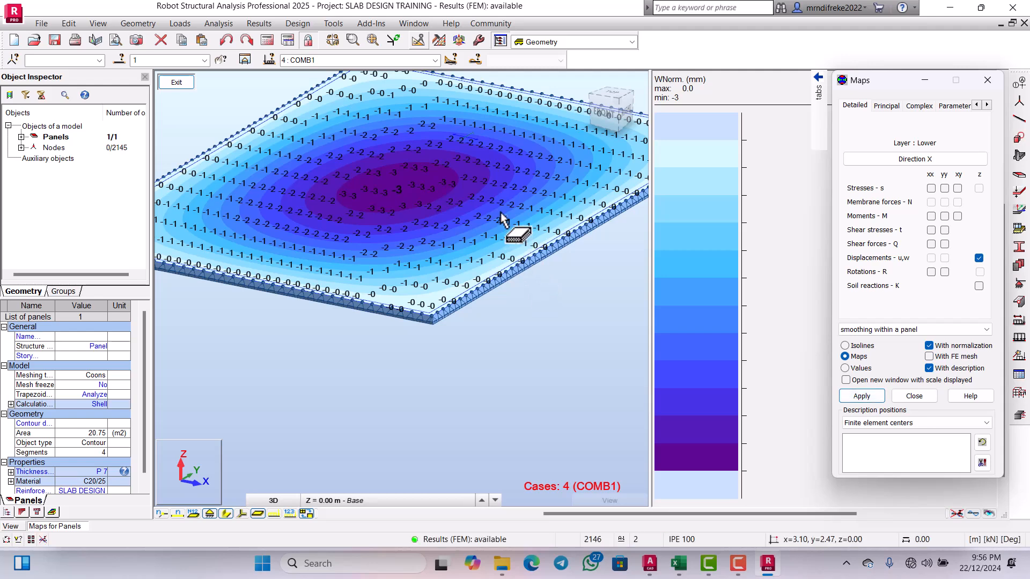
pyautogui.scroll(1, 508, 201)
pyautogui.scroll(-1, 526, 217)
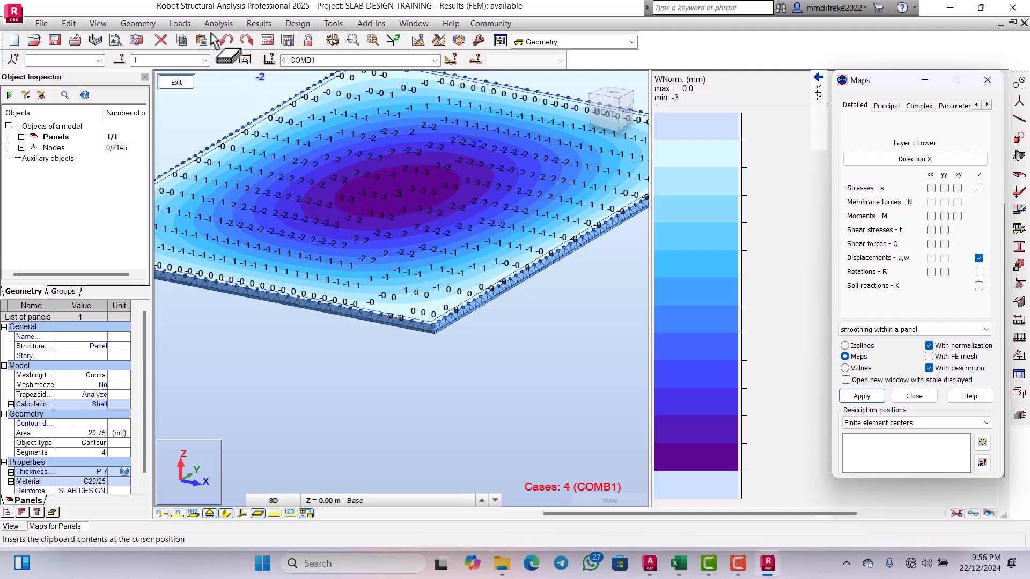
# - Open the Slab and Shell Results table and look through the nodal moment values
pyautogui.click(259, 25)
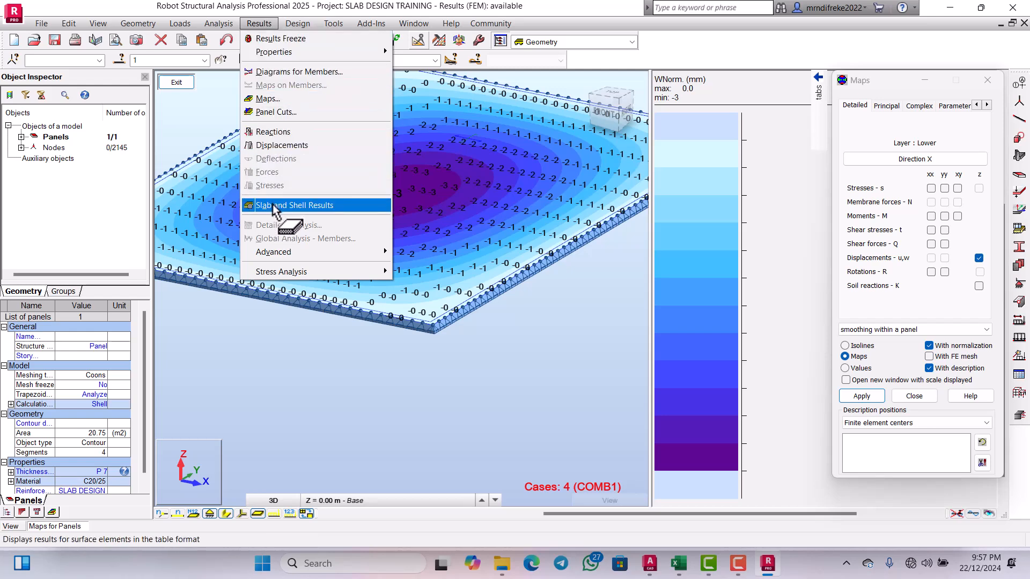
pyautogui.click(274, 206)
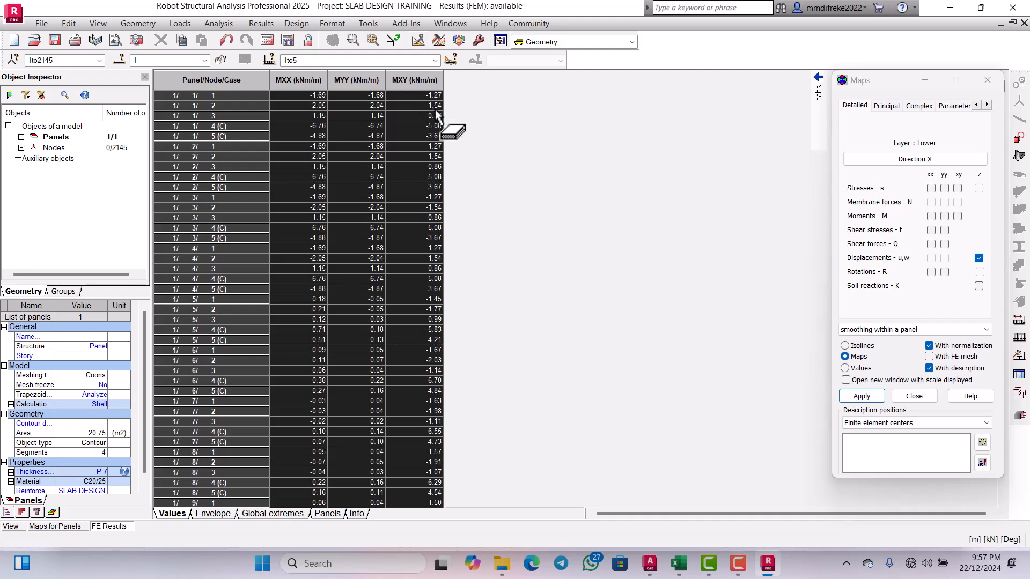
pyautogui.scroll(-2, 432, 193)
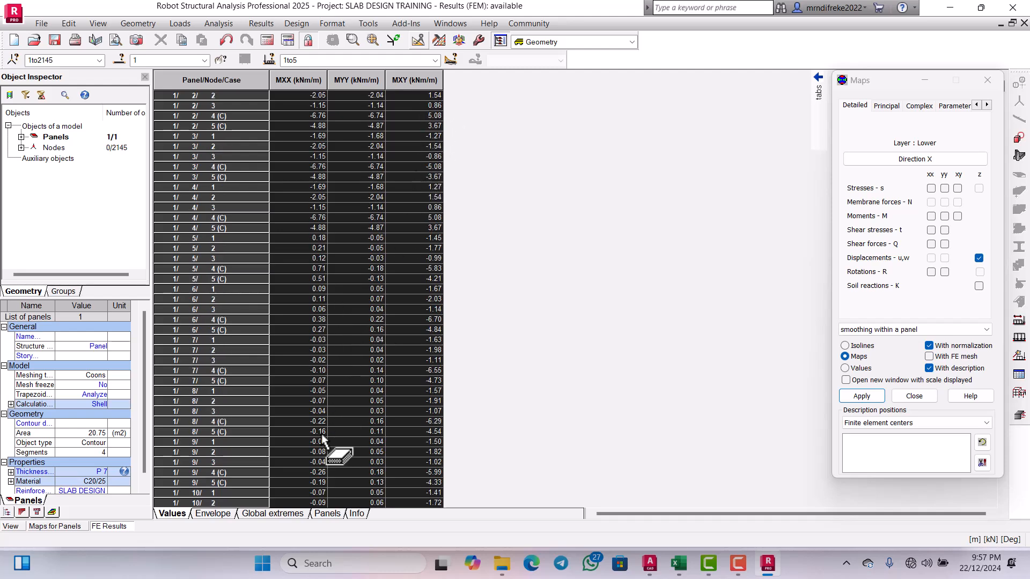
# - Add the z displacement column to the FE results table alongside the existing moment columns
pyautogui.rightClick(427, 101)
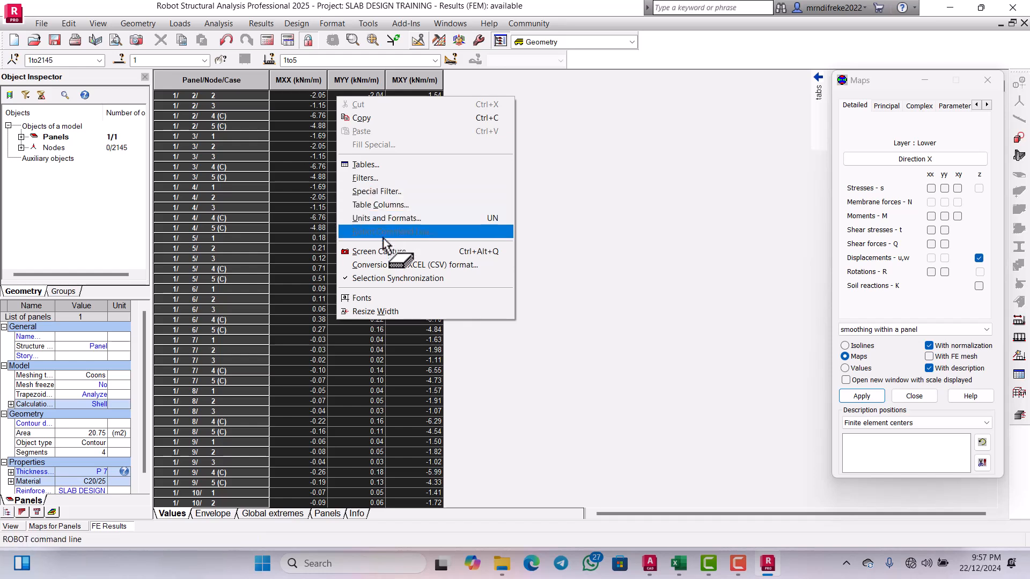
pyautogui.click(379, 207)
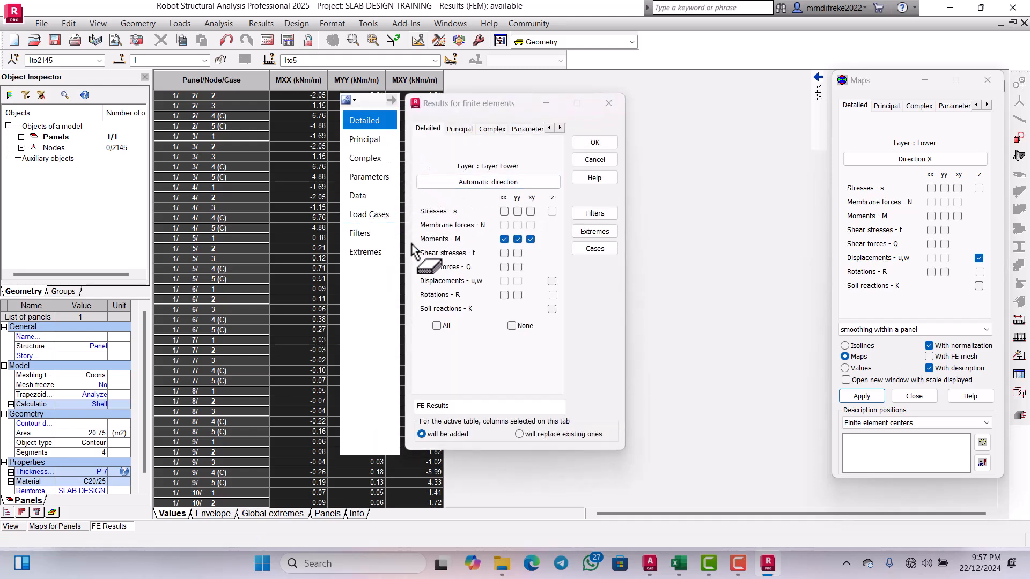
pyautogui.click(551, 281)
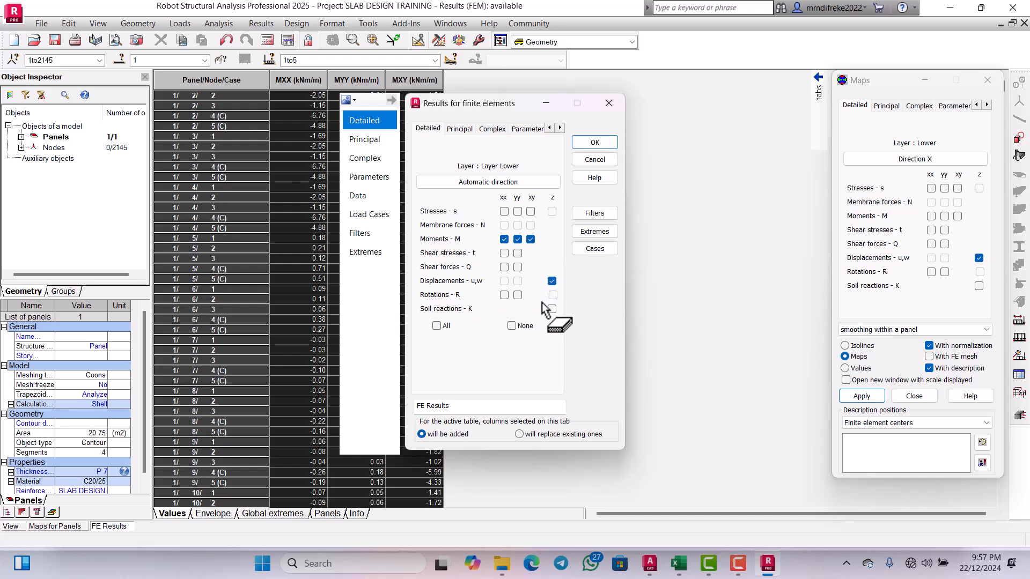
pyautogui.click(594, 142)
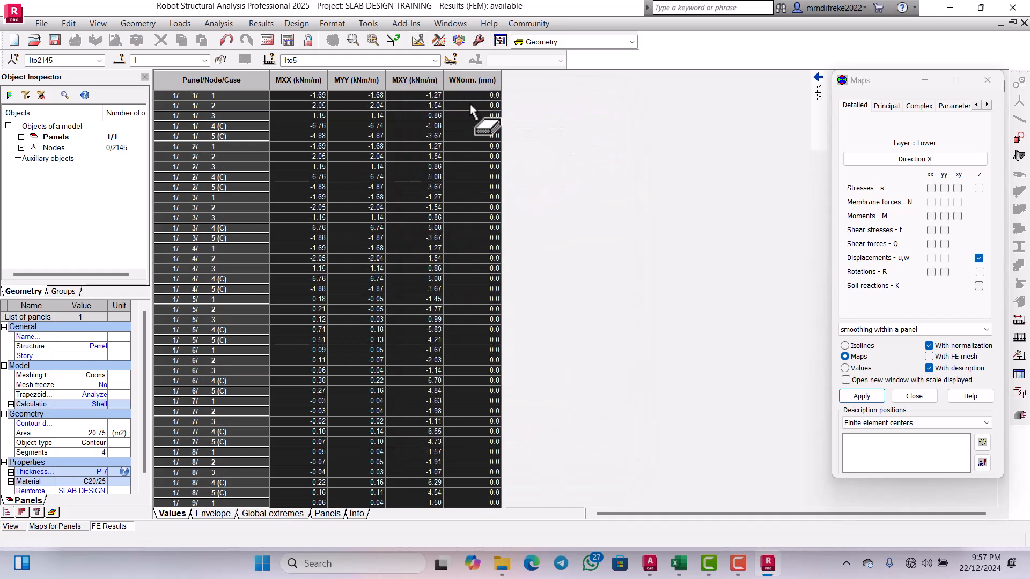
# - Review the nodal displacement rows and show the global extremes of the FE results
pyautogui.scroll(-20, 473, 177)
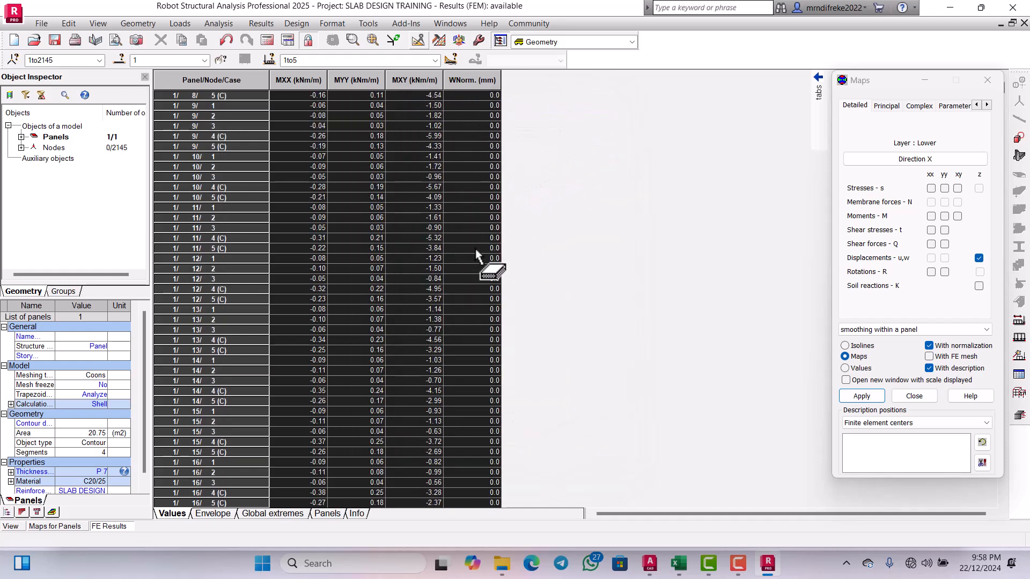
pyautogui.scroll(-9, 474, 266)
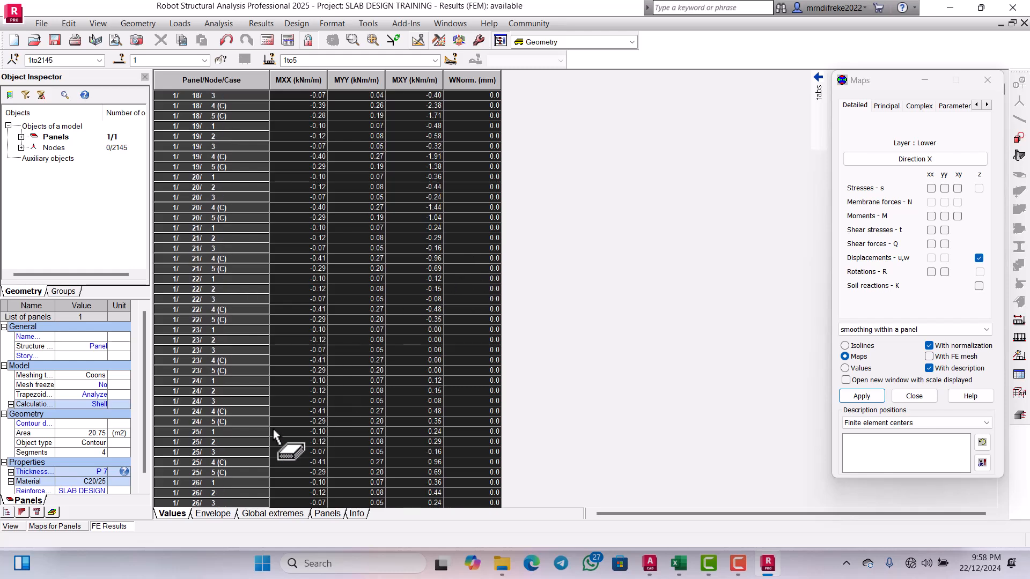
pyautogui.click(277, 514)
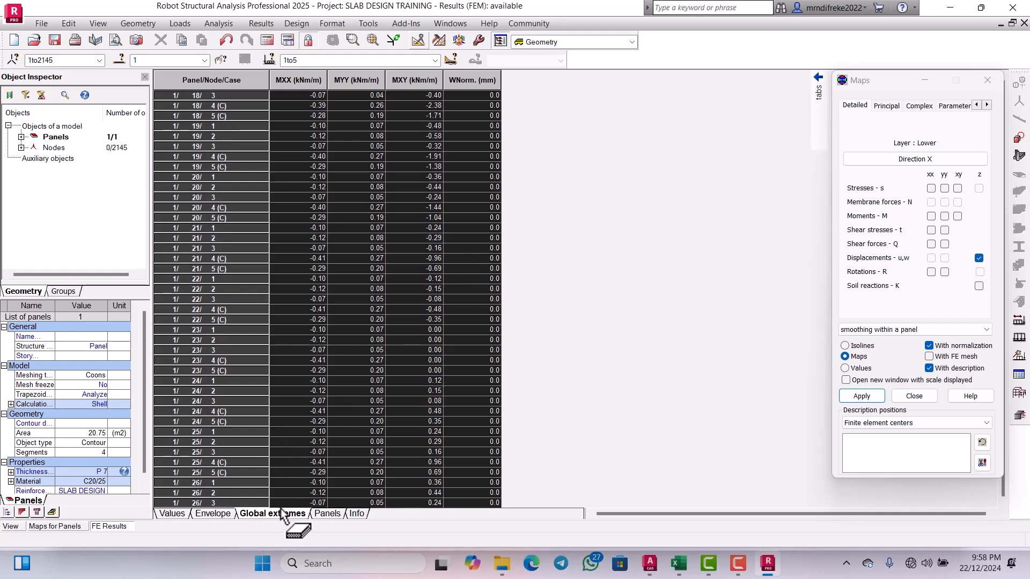
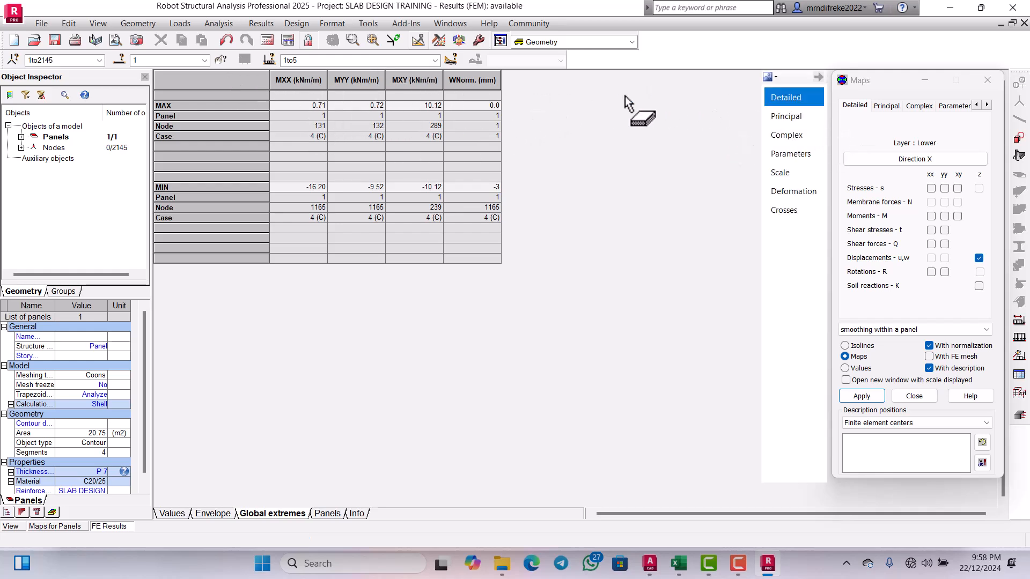
# - Keep the Geometry layout, and close the Maps dialog and the FE results table to return to the displacement map
pyautogui.click(631, 42)
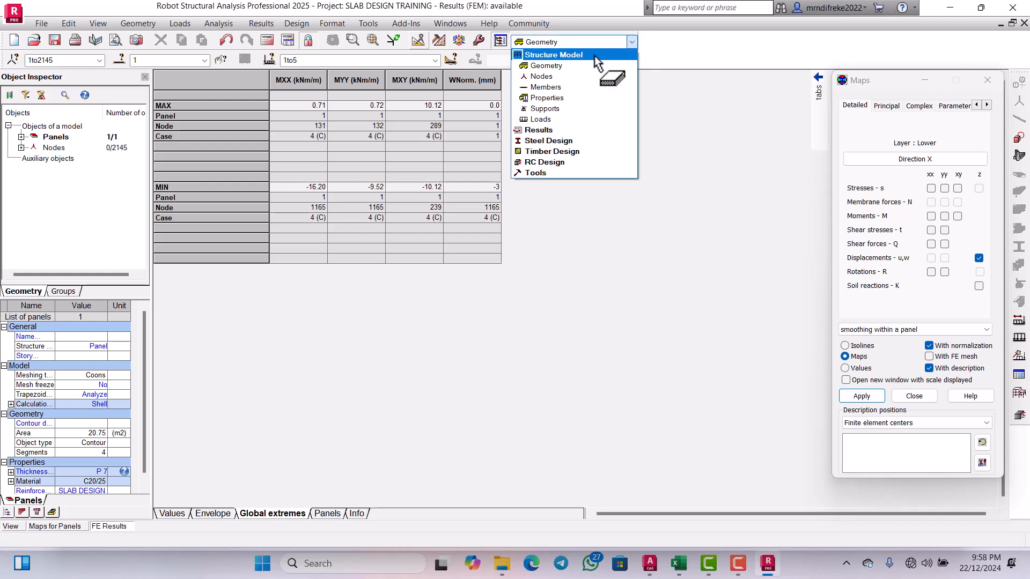
pyautogui.click(547, 66)
pyautogui.moveTo(816, 83)
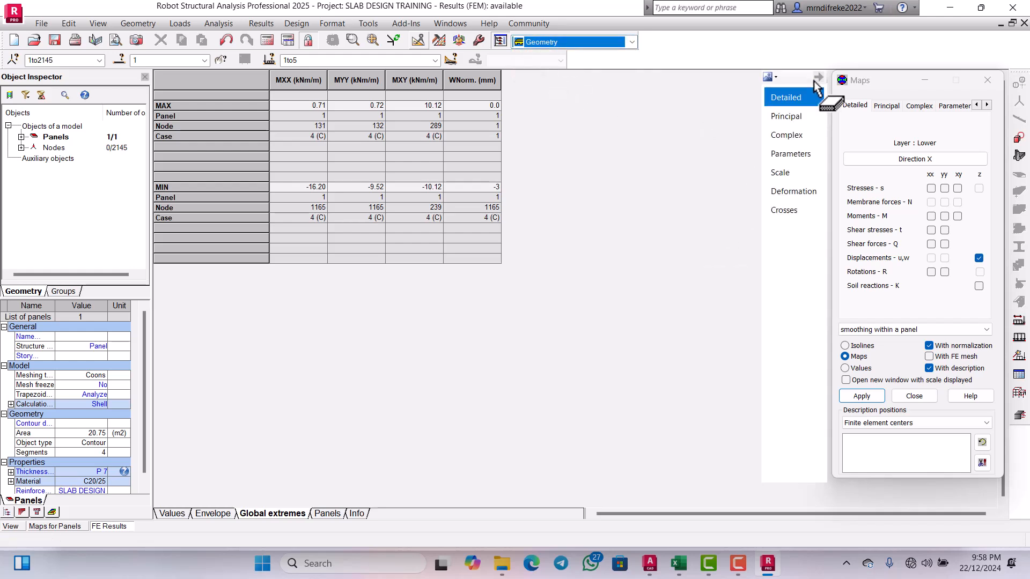
pyautogui.click(987, 81)
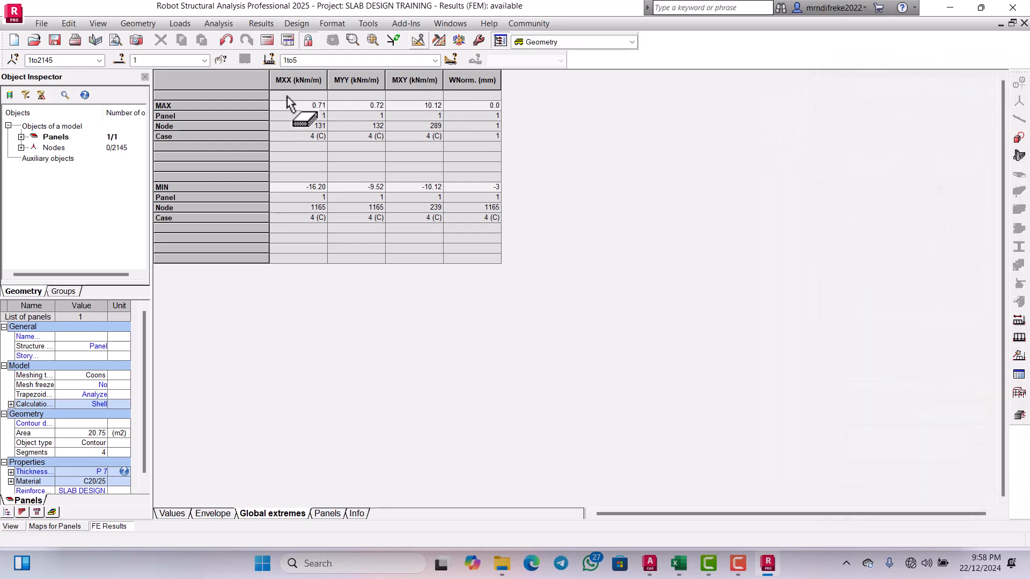
pyautogui.click(1024, 25)
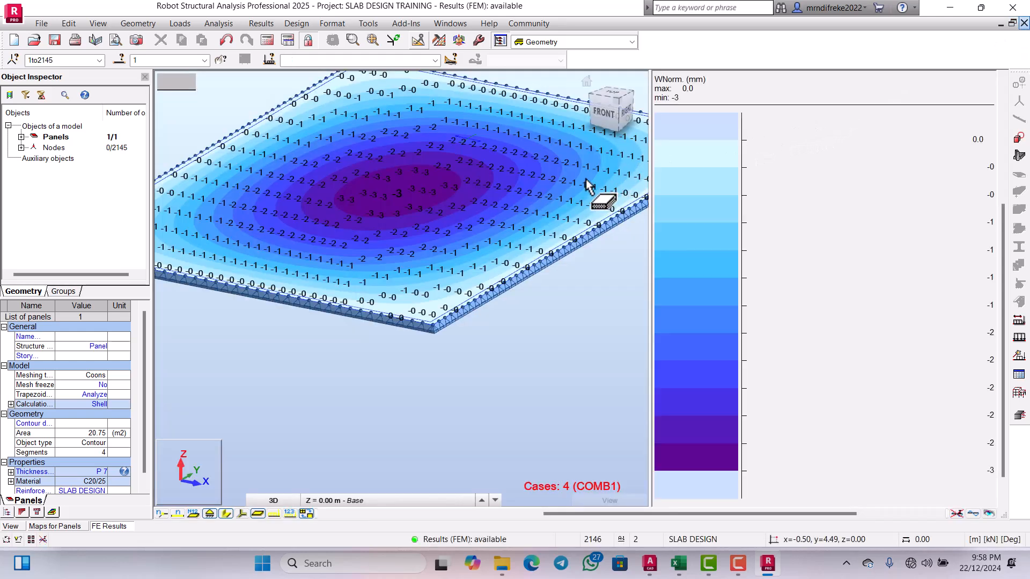
# - Examine the COMB1 displacement map across the whole slab, from its centre to its edges
pyautogui.scroll(-2, 529, 188)
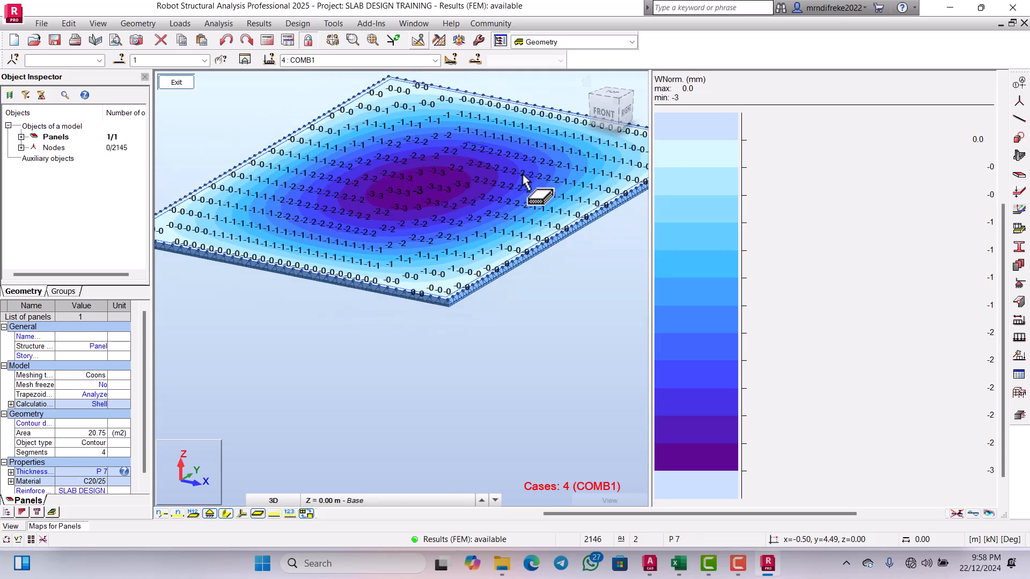
pyautogui.scroll(-1, 514, 194)
pyautogui.scroll(2, 579, 201)
pyautogui.scroll(-2, 545, 223)
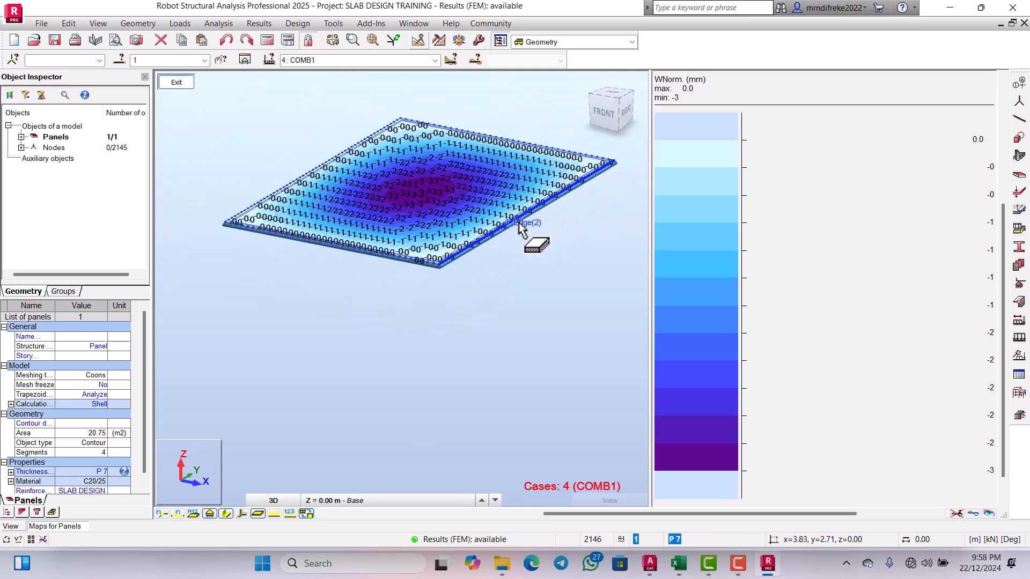
pyautogui.scroll(1, 536, 230)
pyautogui.scroll(-1, 540, 230)
pyautogui.scroll(2, 547, 215)
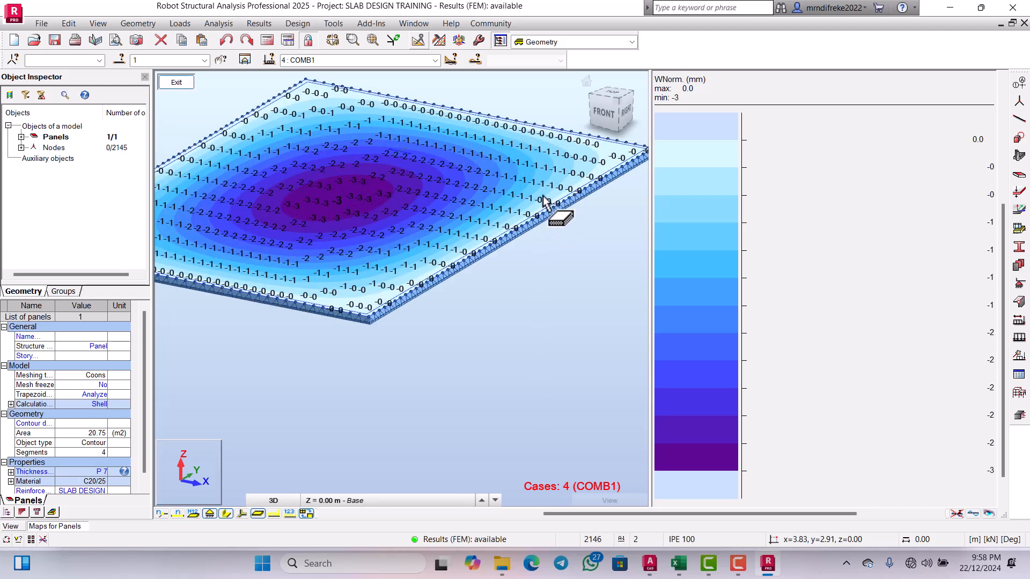
pyautogui.scroll(-2, 532, 223)
pyautogui.scroll(1, 547, 212)
pyautogui.scroll(-1, 562, 198)
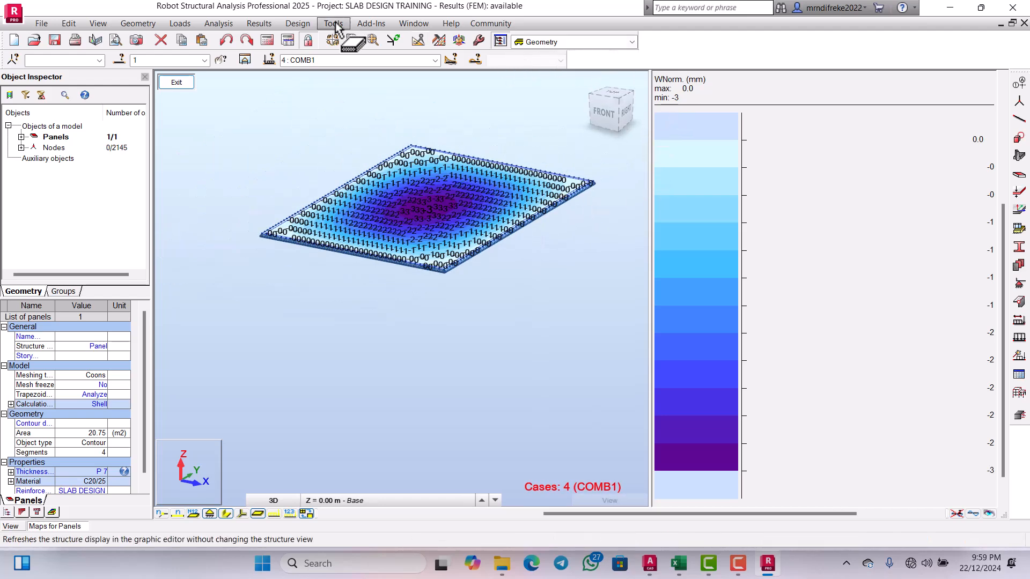
# - Return from the displacement map to the model view, clear the slab selection, and open Required Reinforcement of RC Slabs/Walls
pyautogui.scroll(-1, 491, 220)
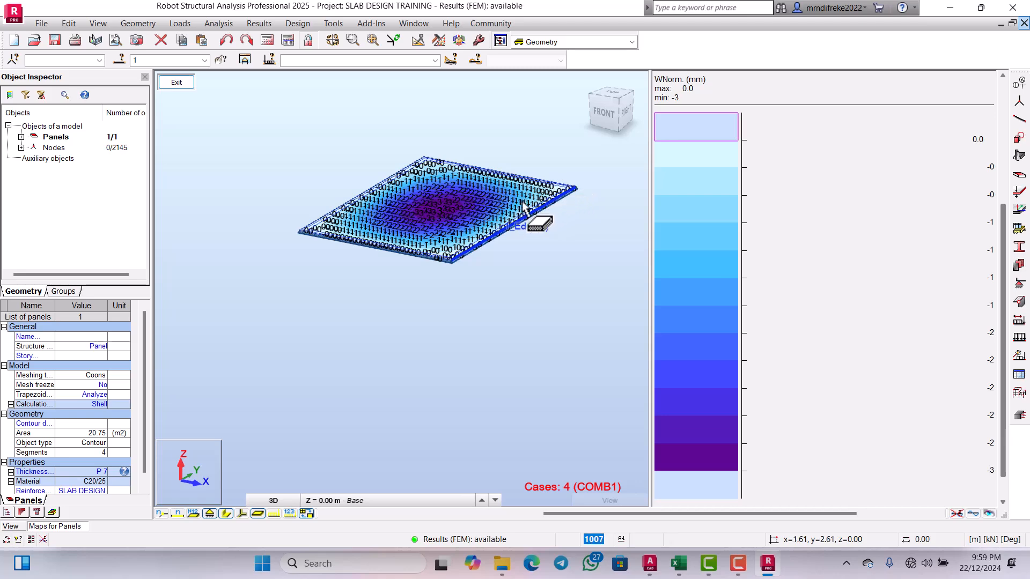
pyautogui.scroll(-3, 511, 212)
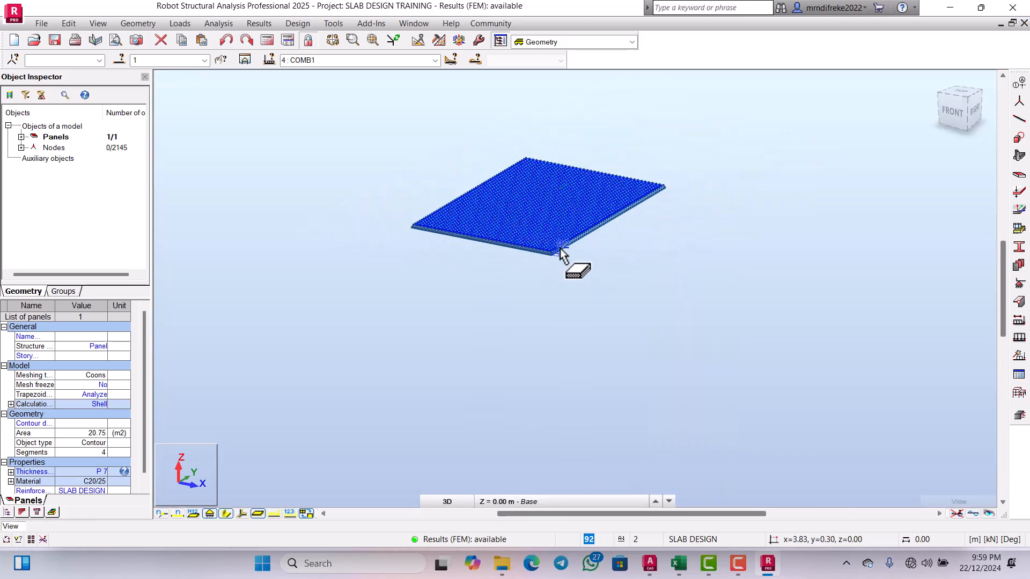
pyautogui.scroll(1, 558, 243)
pyautogui.click(627, 256)
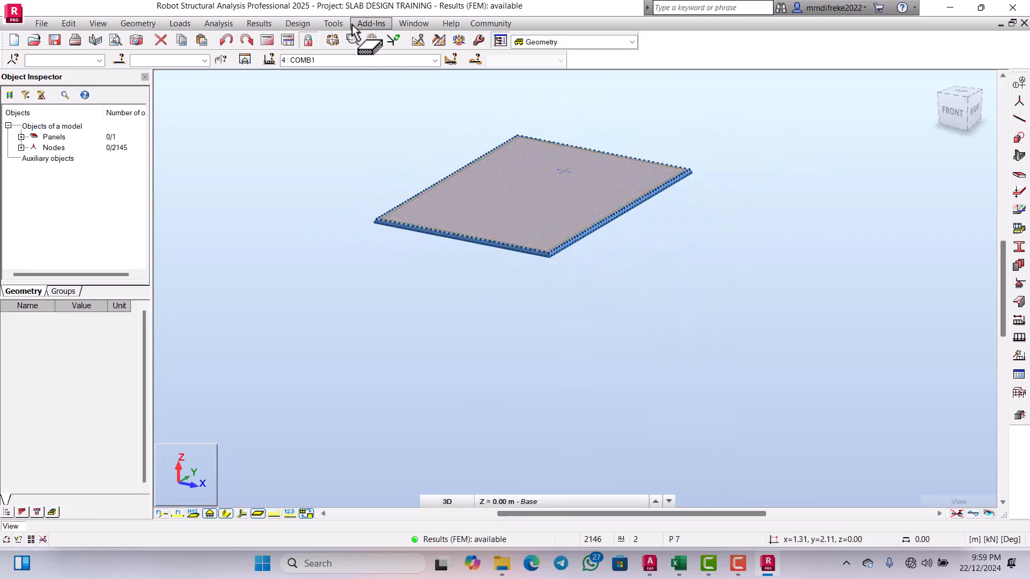
pyautogui.click(298, 24)
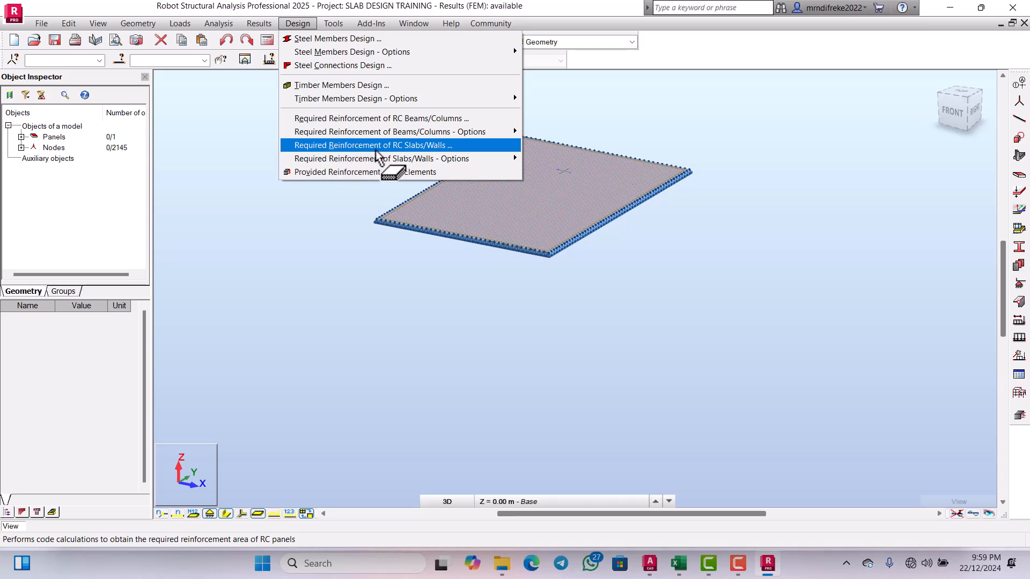
pyautogui.click(430, 148)
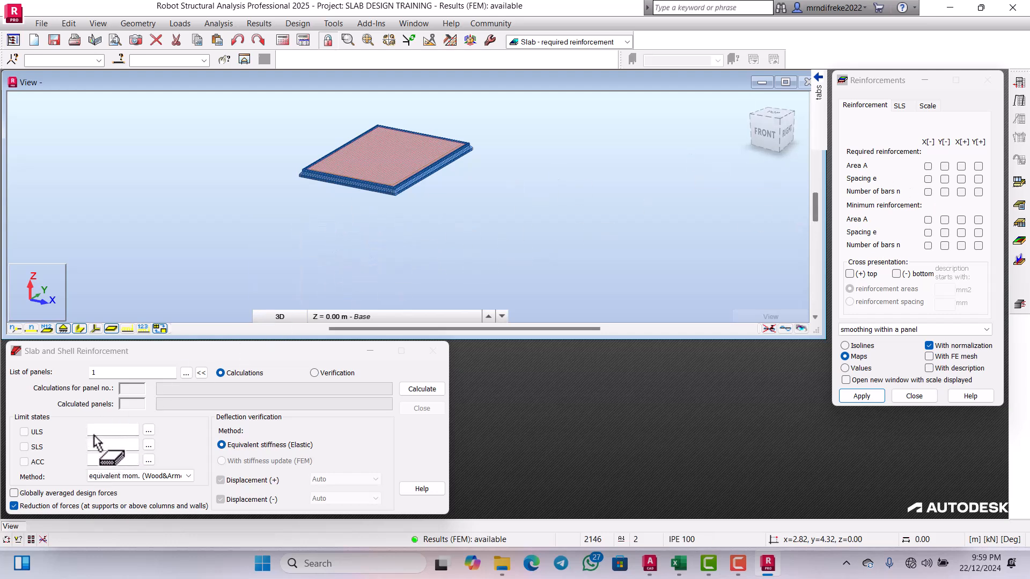
# - Calculate the required reinforcement of panel 1 with COMB1 as the ULS case and COMB2 as the SLS case
pyautogui.click(149, 431)
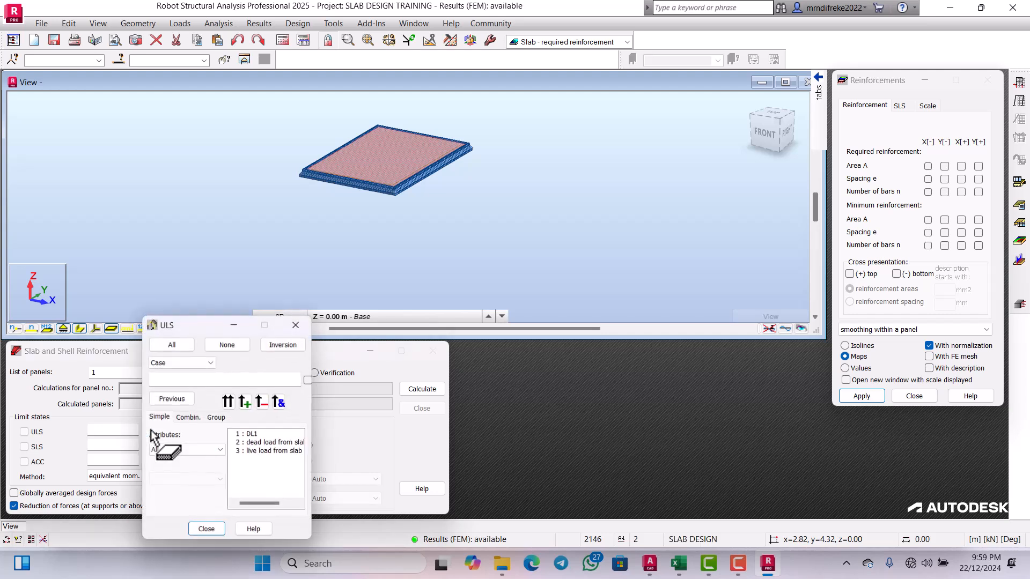
pyautogui.click(196, 418)
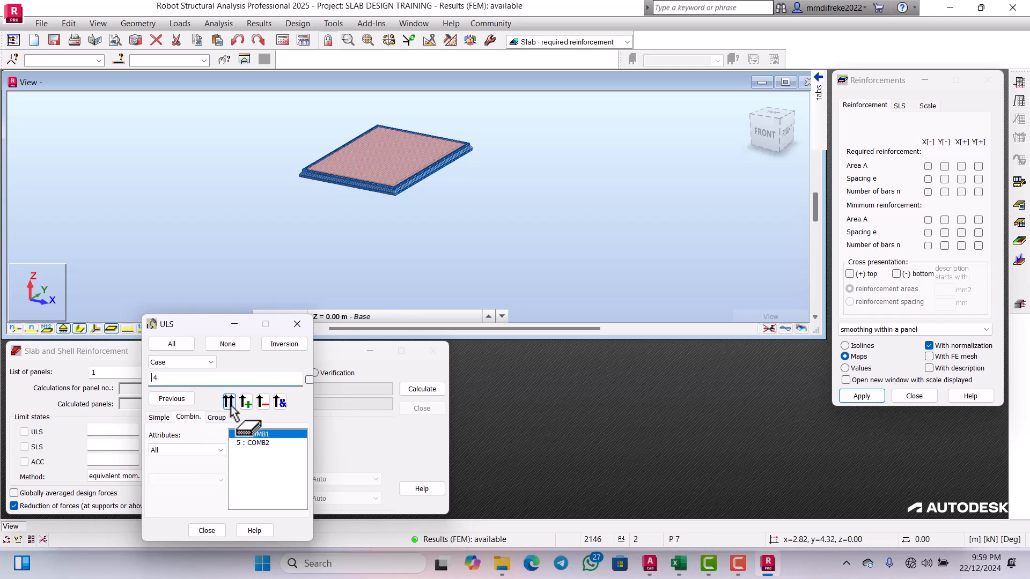
pyautogui.click(207, 530)
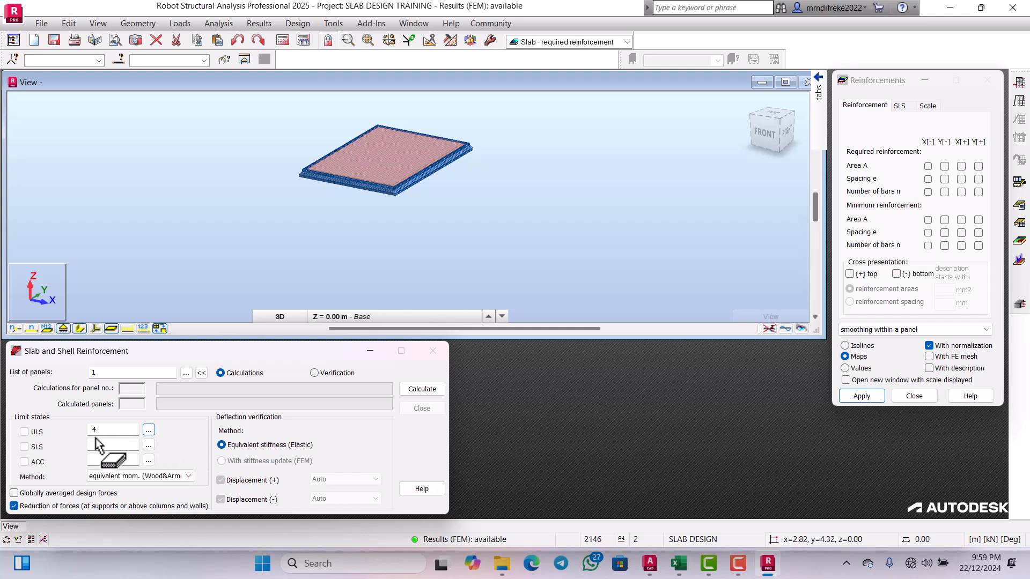
pyautogui.click(148, 446)
pyautogui.click(187, 418)
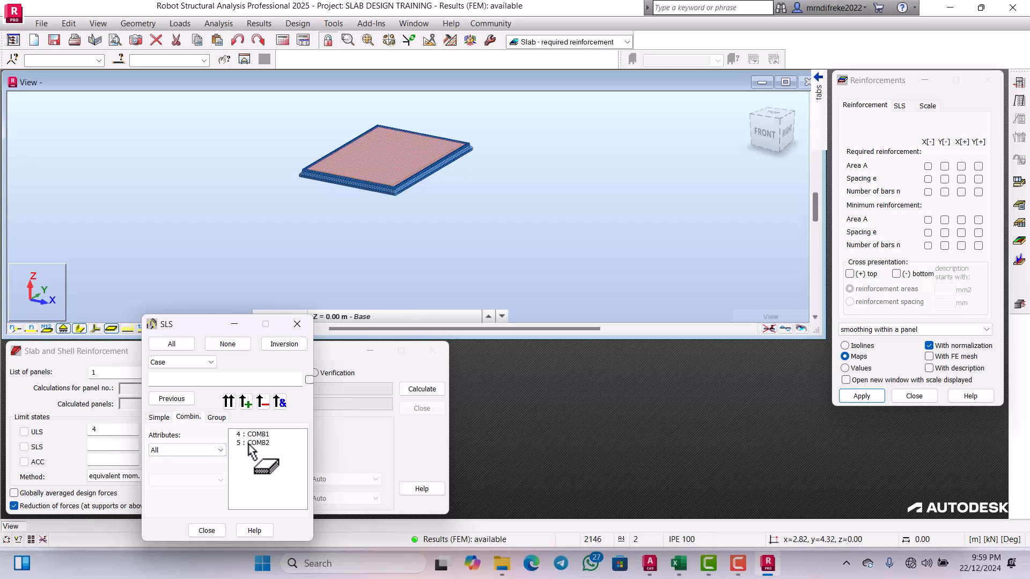
pyautogui.moveTo(248, 437); pyautogui.dragTo(236, 409)
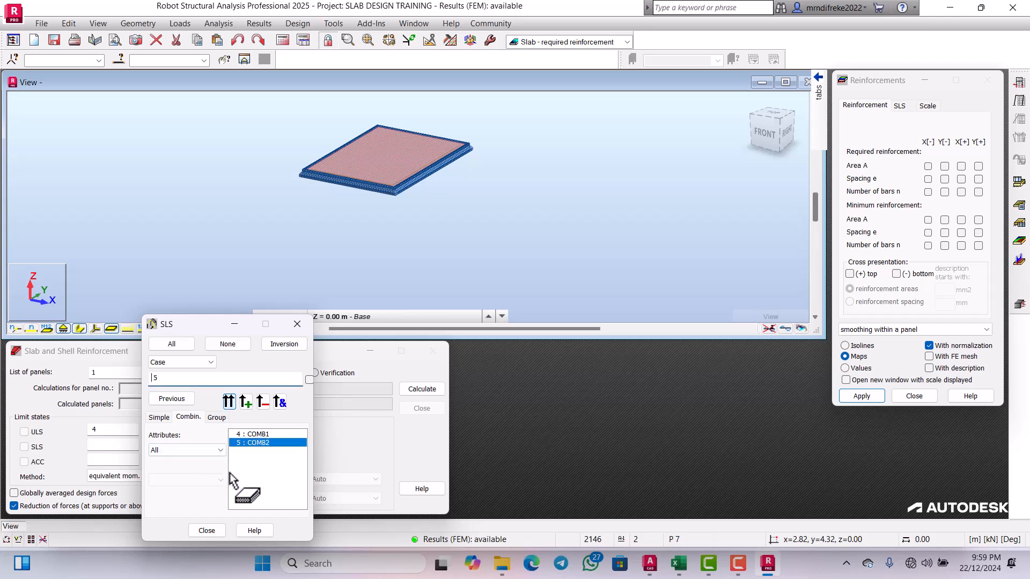
pyautogui.click(207, 530)
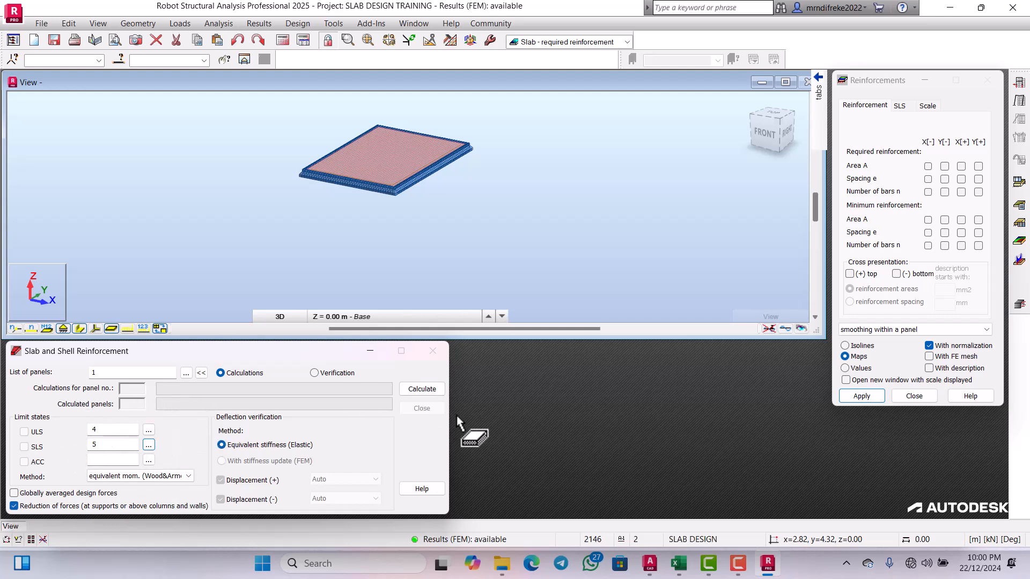
pyautogui.click(422, 389)
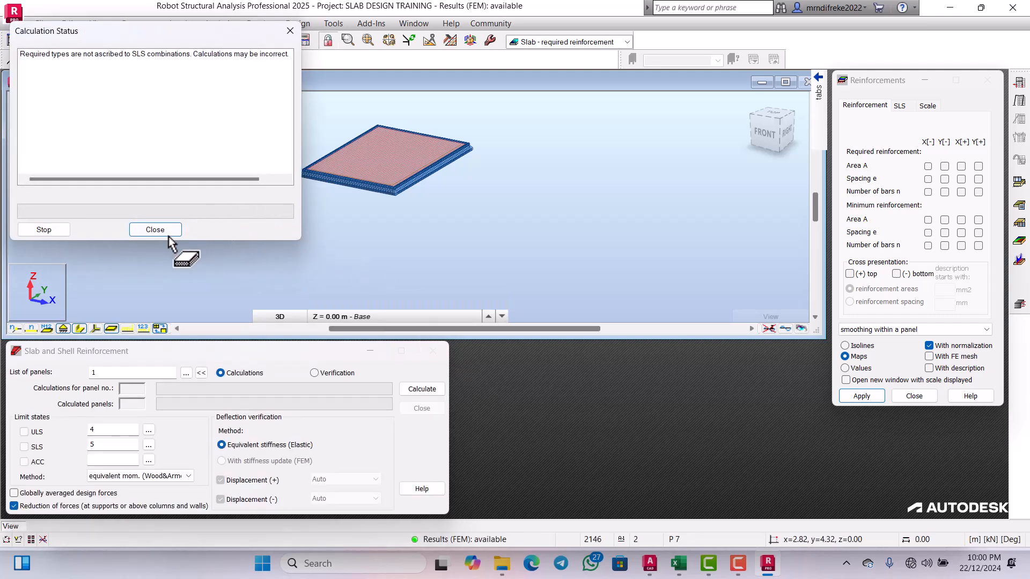
pyautogui.click(167, 232)
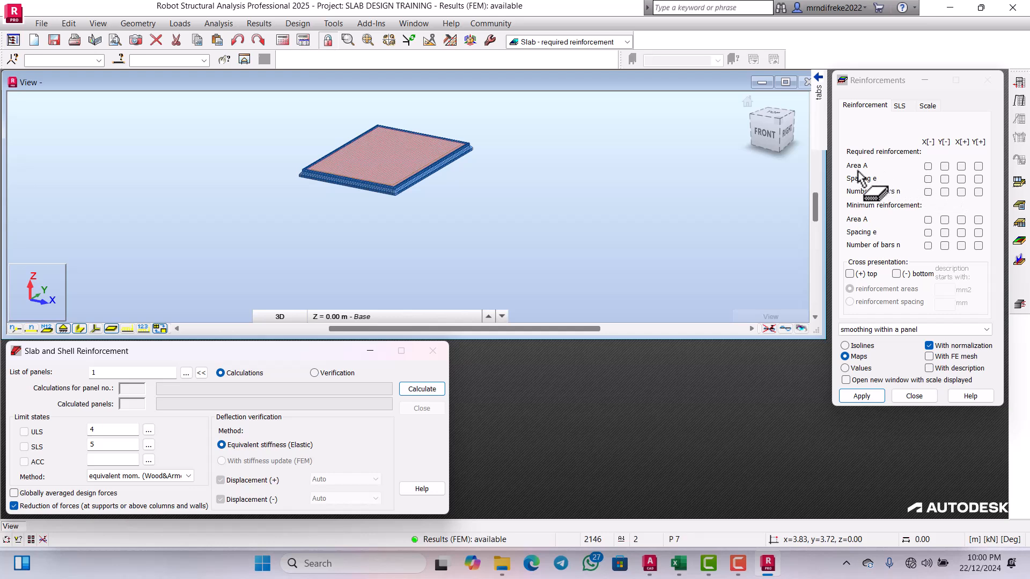
# - Display the required reinforcement area map for the X[-] direction with value descriptions on the slab
pyautogui.click(930, 170)
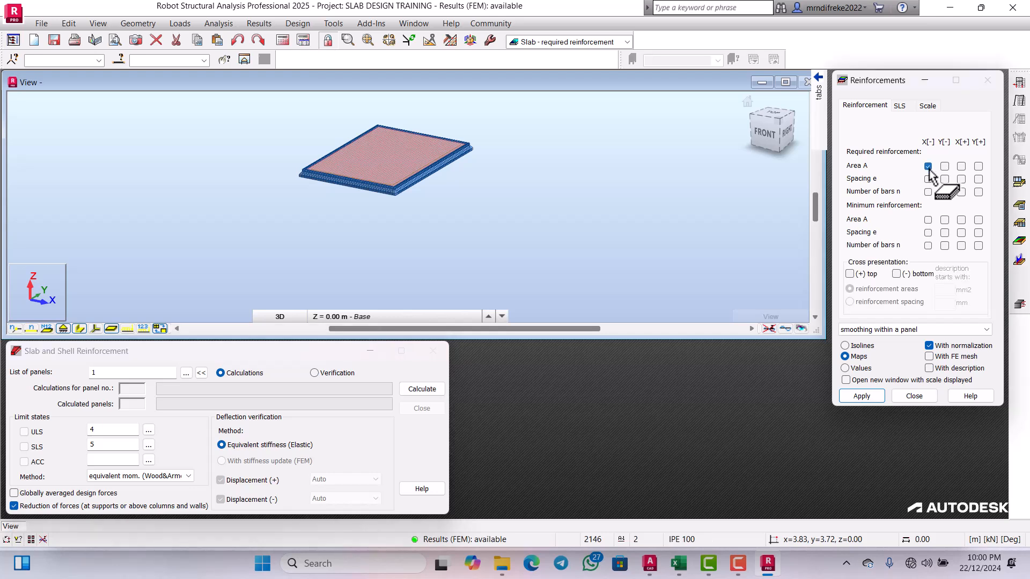
pyautogui.click(929, 369)
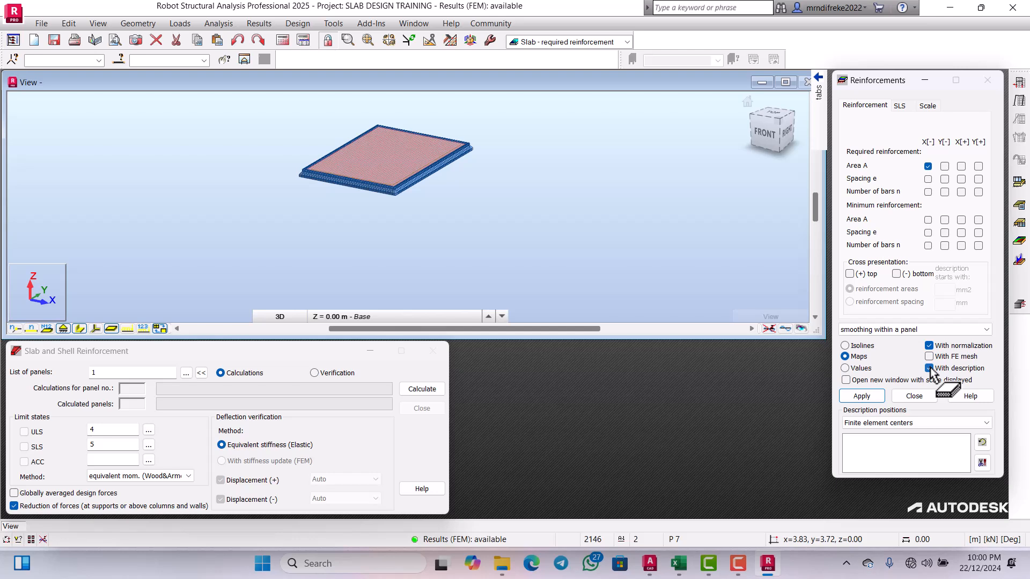
pyautogui.click(858, 397)
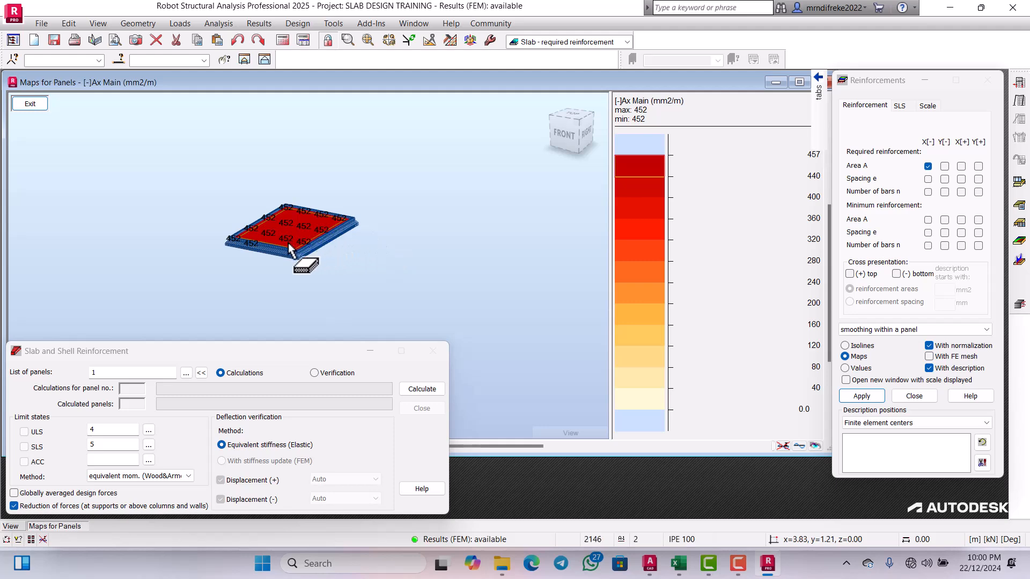
# - Examine the X[-] required reinforcement area values across the whole slab in top view
pyautogui.scroll(4, 289, 244)
pyautogui.scroll(-2, 418, 214)
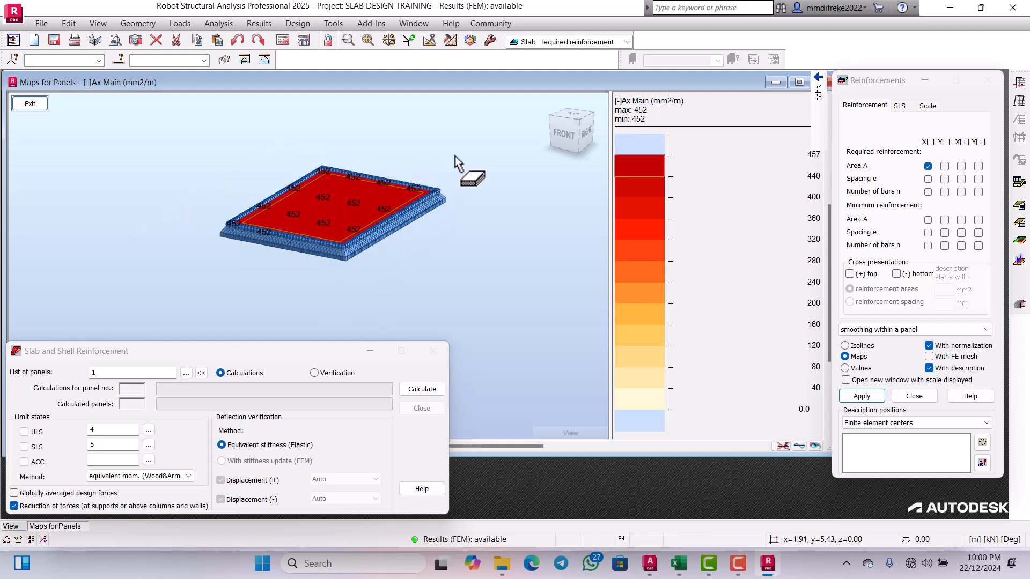
pyautogui.click(572, 119)
pyautogui.scroll(2, 370, 214)
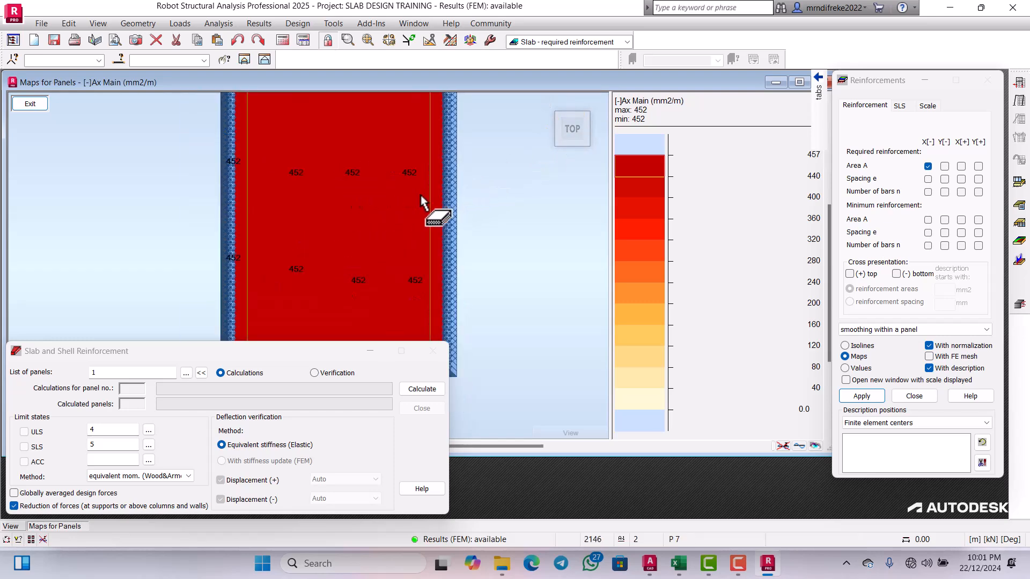
pyautogui.scroll(-3, 421, 203)
pyautogui.scroll(3, 425, 214)
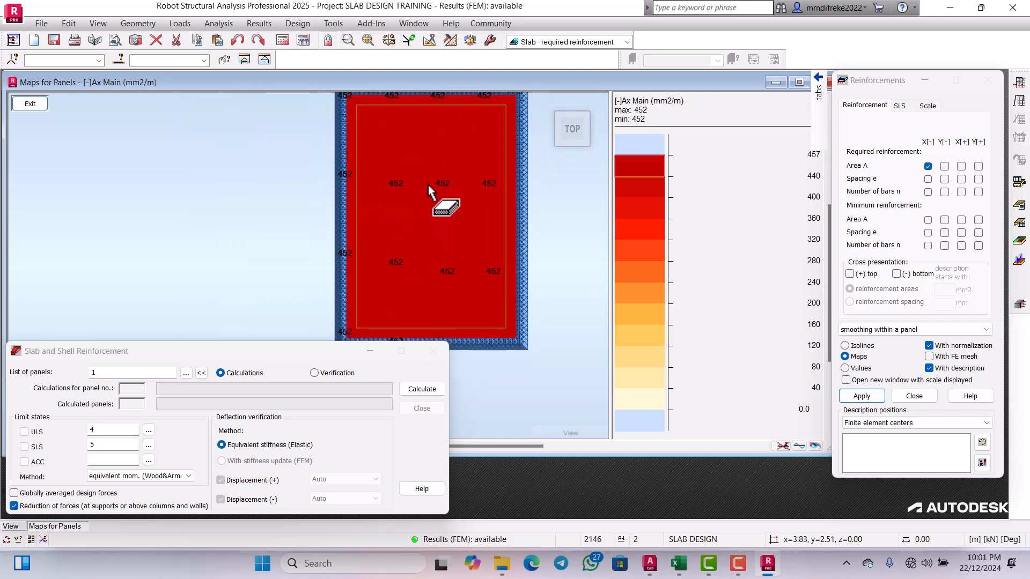
pyautogui.scroll(-1, 449, 177)
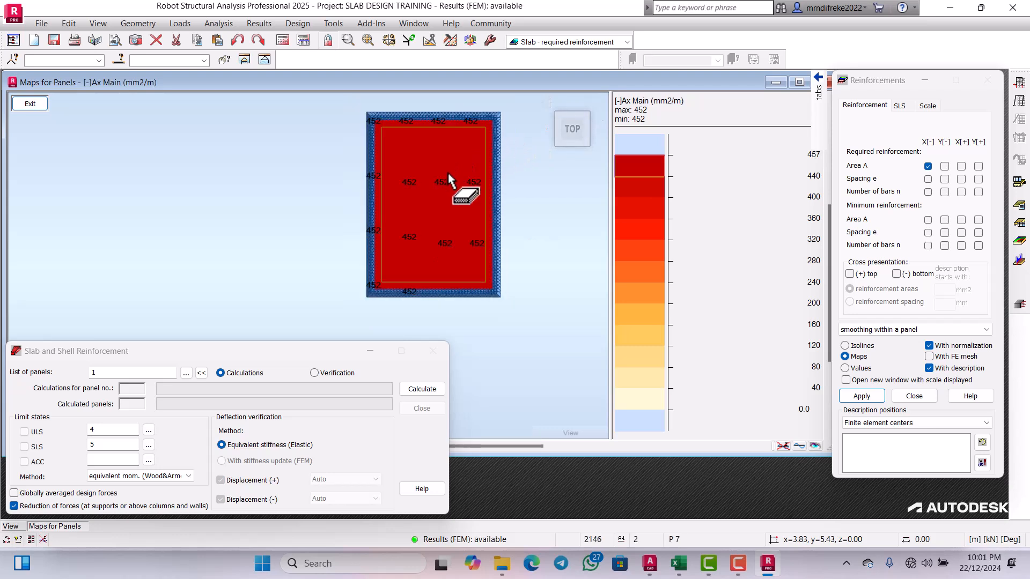
pyautogui.scroll(1, 440, 220)
pyautogui.scroll(-2, 439, 220)
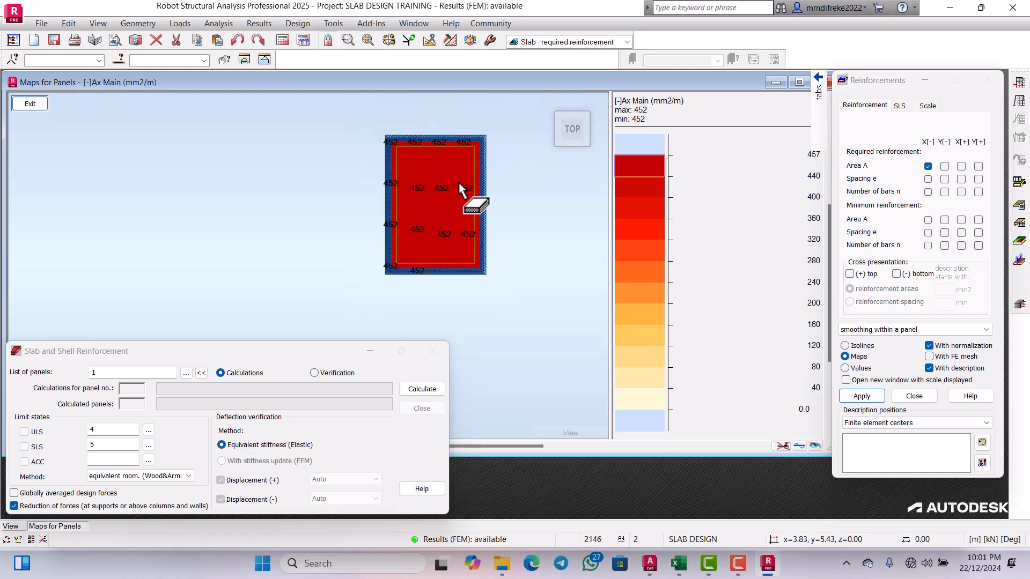
pyautogui.scroll(1, 462, 193)
pyautogui.scroll(1, 439, 201)
pyautogui.scroll(-2, 437, 207)
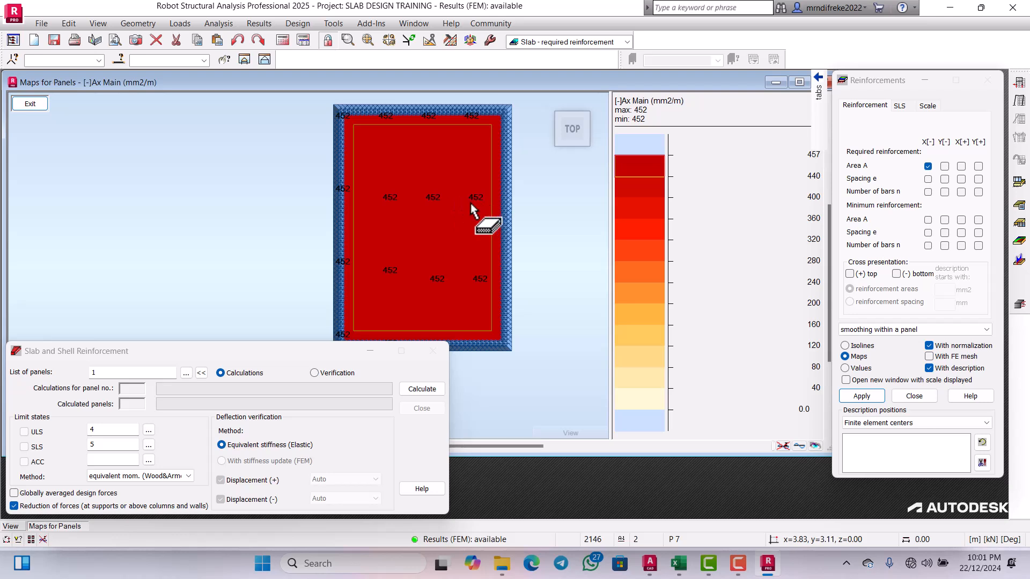
pyautogui.scroll(2, 397, 209)
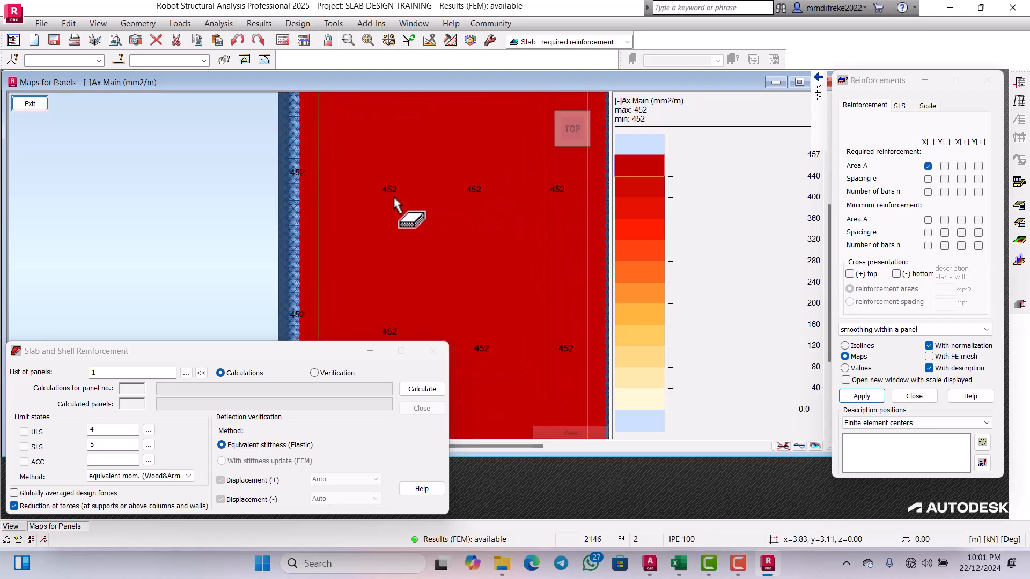
pyautogui.scroll(-2, 410, 206)
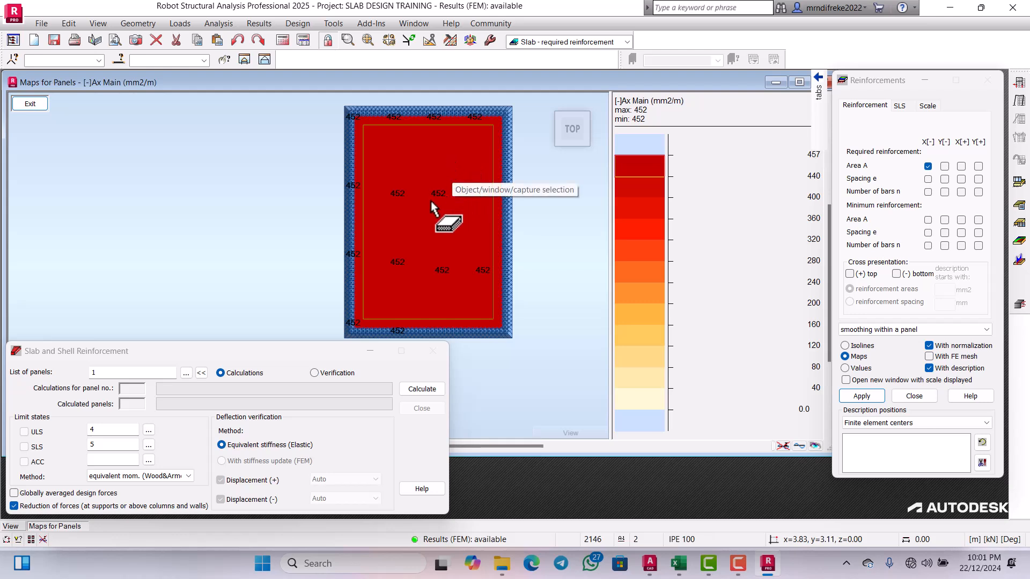
pyautogui.scroll(1, 449, 217)
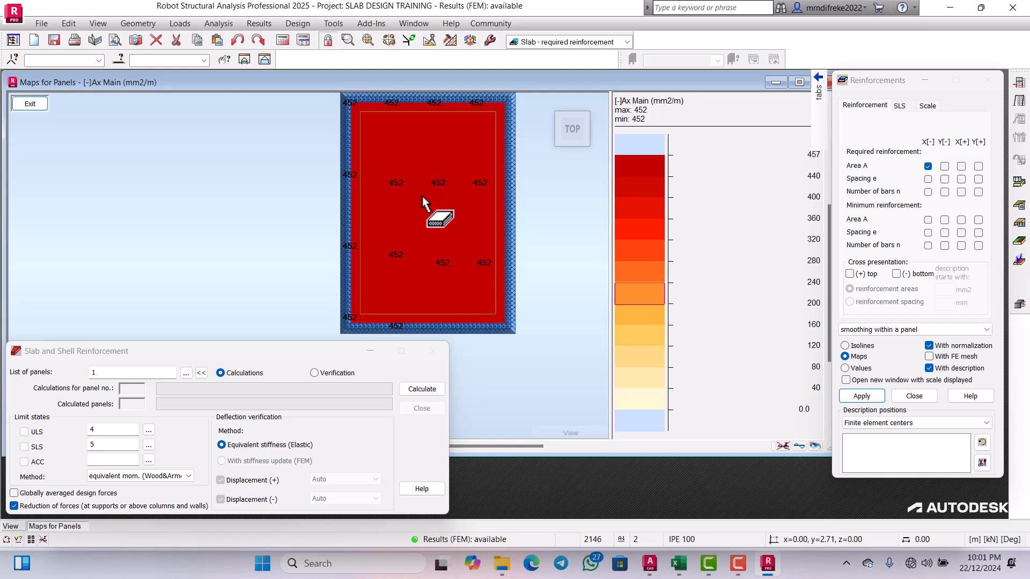
# - Switch to the Excel slab design sheet and review the short-span bottom bar calculation, its required steel area and provided bars
pyautogui.click(678, 563)
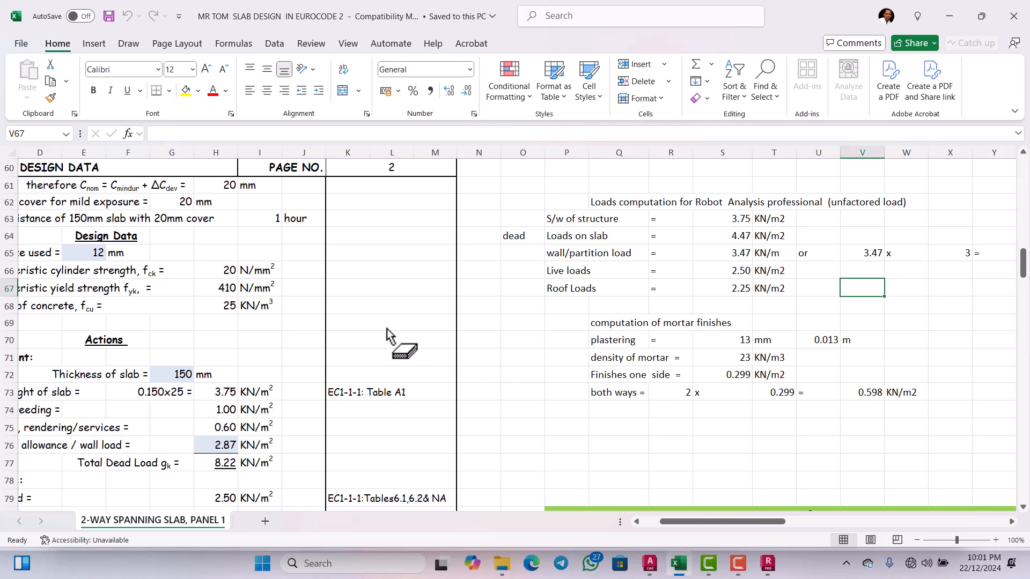
pyautogui.hscroll(-3, 386, 337)
pyautogui.scroll(-2, 362, 327)
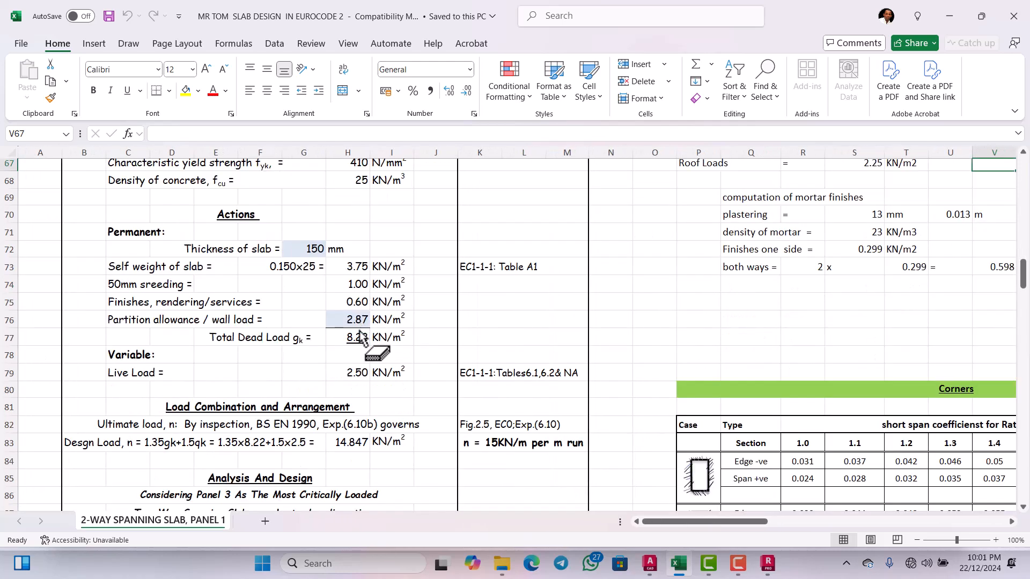
pyautogui.scroll(-9, 363, 337)
pyautogui.scroll(2, 363, 343)
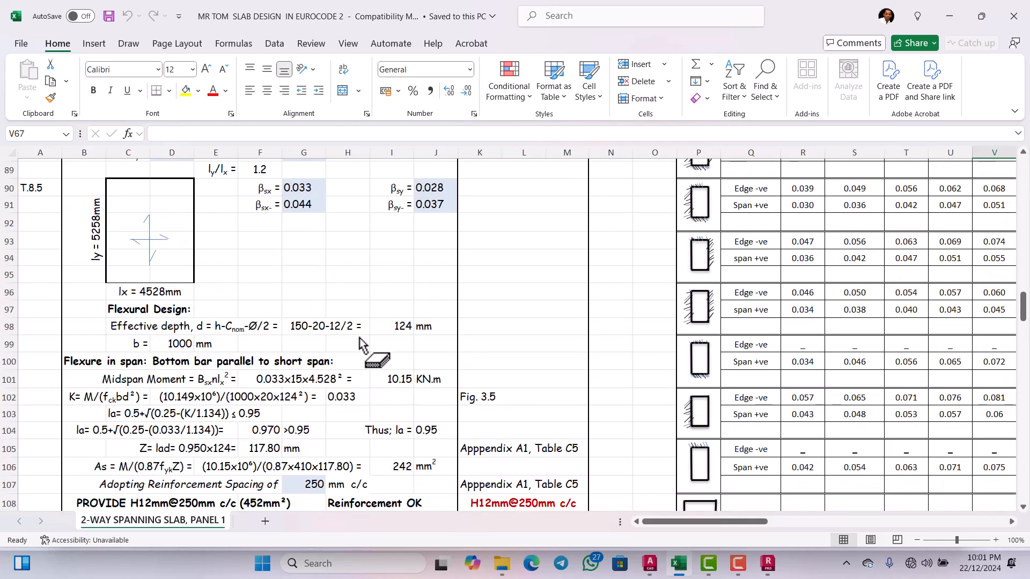
pyautogui.scroll(-3, 363, 343)
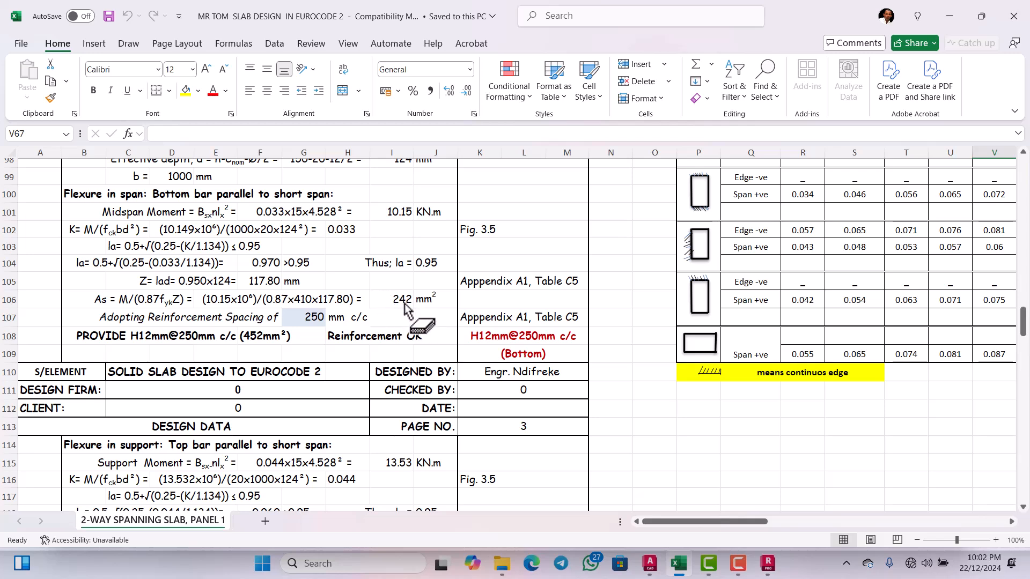
pyautogui.scroll(-1, 403, 304)
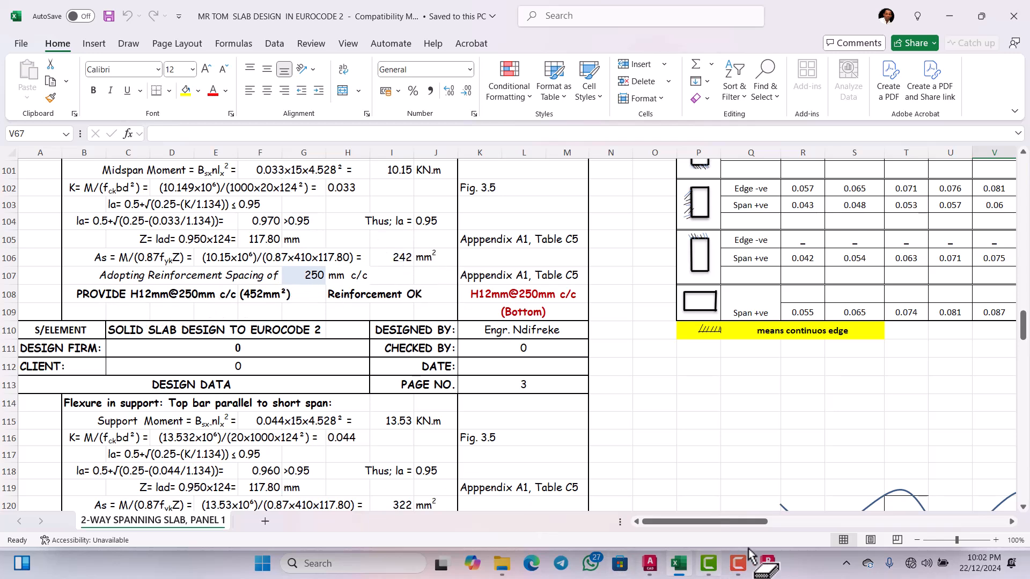
# - Switch back to Robot Structural Analysis and open Slab1 from Level ±0.00 in the provided reinforcement module
pyautogui.click(769, 569)
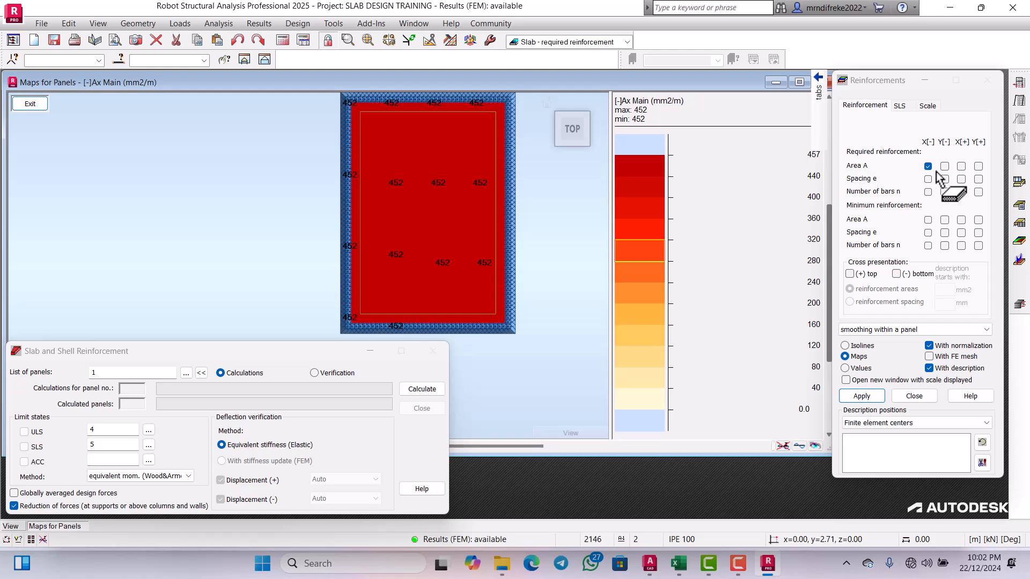
pyautogui.click(1018, 307)
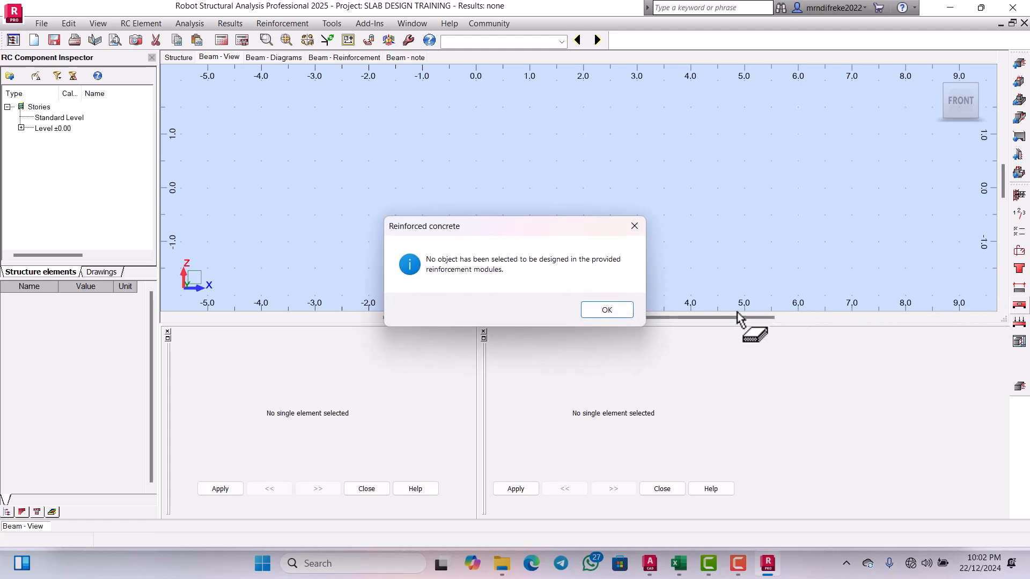
pyautogui.click(635, 226)
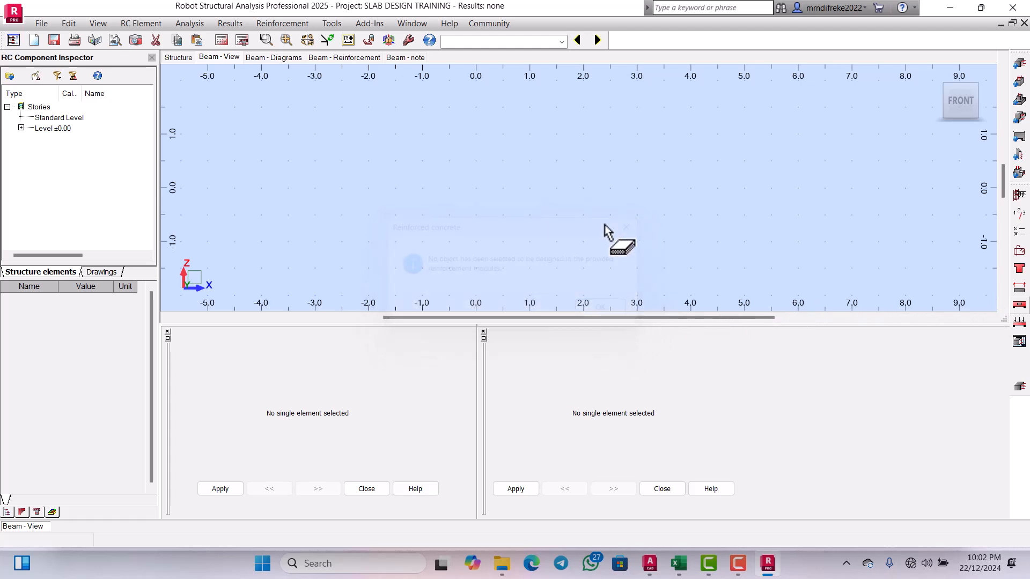
pyautogui.click(21, 128)
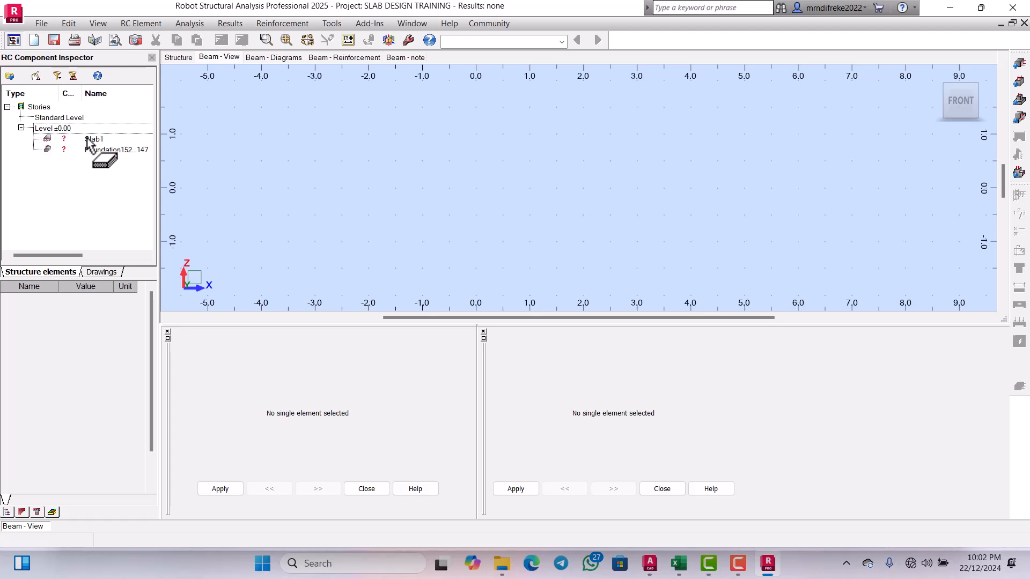
pyautogui.moveTo(88, 140); pyautogui.dragTo(374, 198)
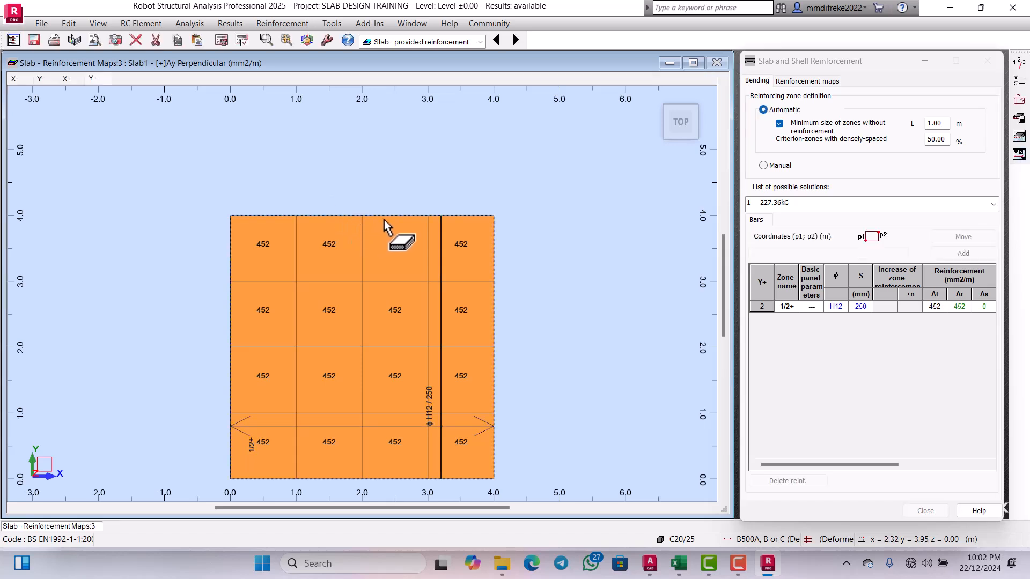
# - Examine the provided reinforcement maps of the slab for the Y+, Y-, X+ and X- directions
pyautogui.scroll(-1, 391, 236)
pyautogui.scroll(3, 387, 319)
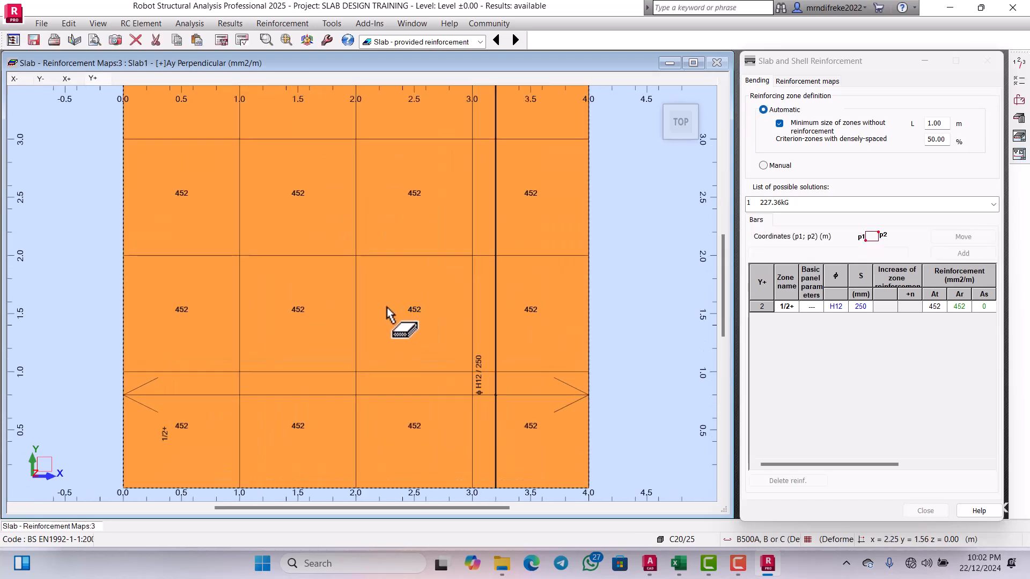
pyautogui.scroll(-1, 420, 295)
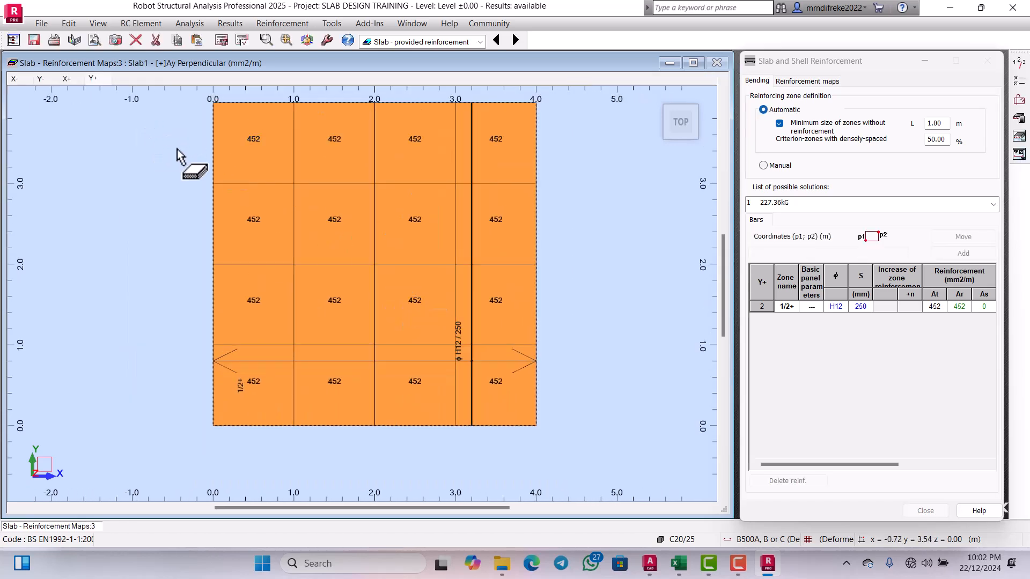
pyautogui.scroll(-1, 365, 201)
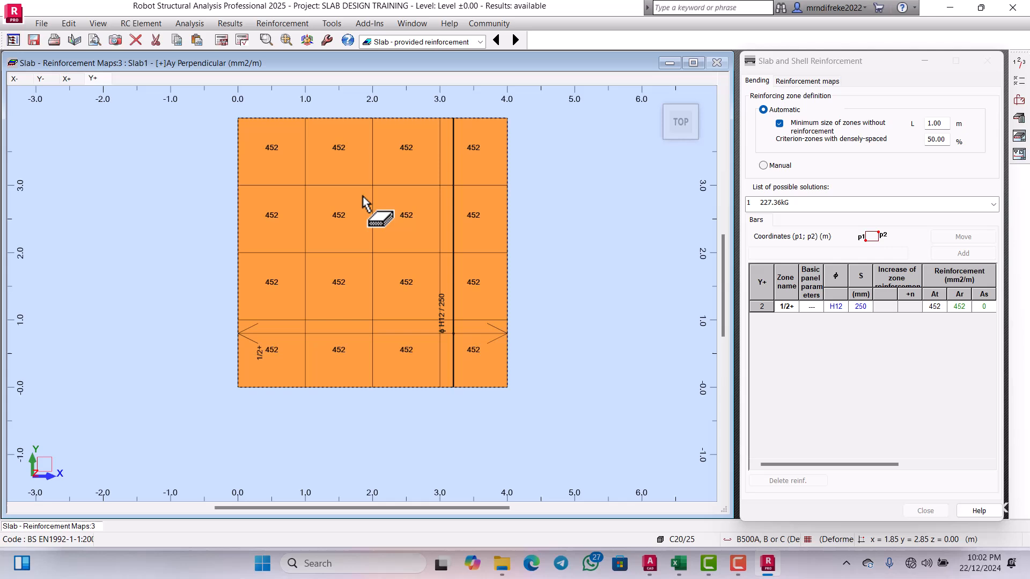
pyautogui.click(15, 79)
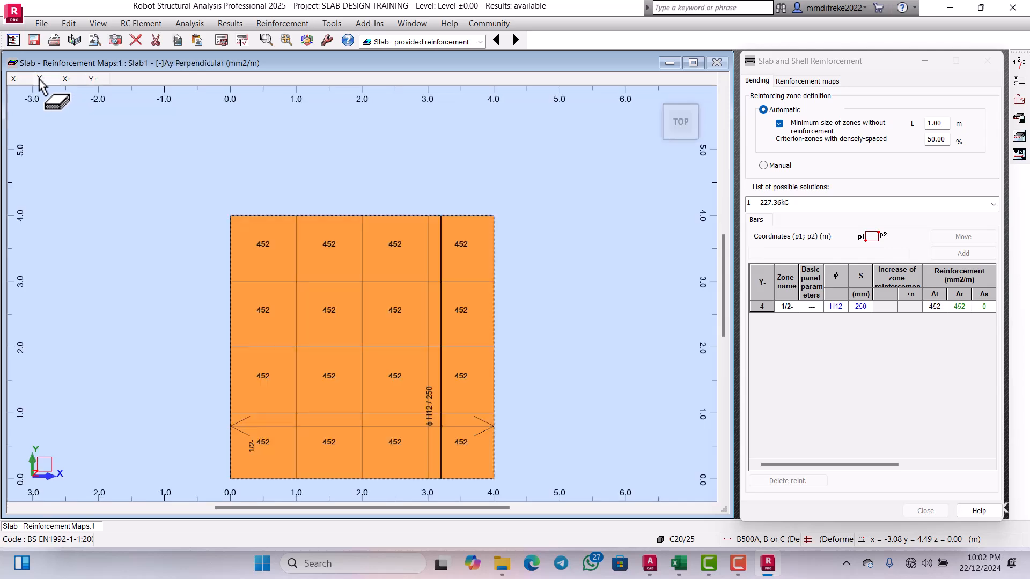
pyautogui.click(67, 80)
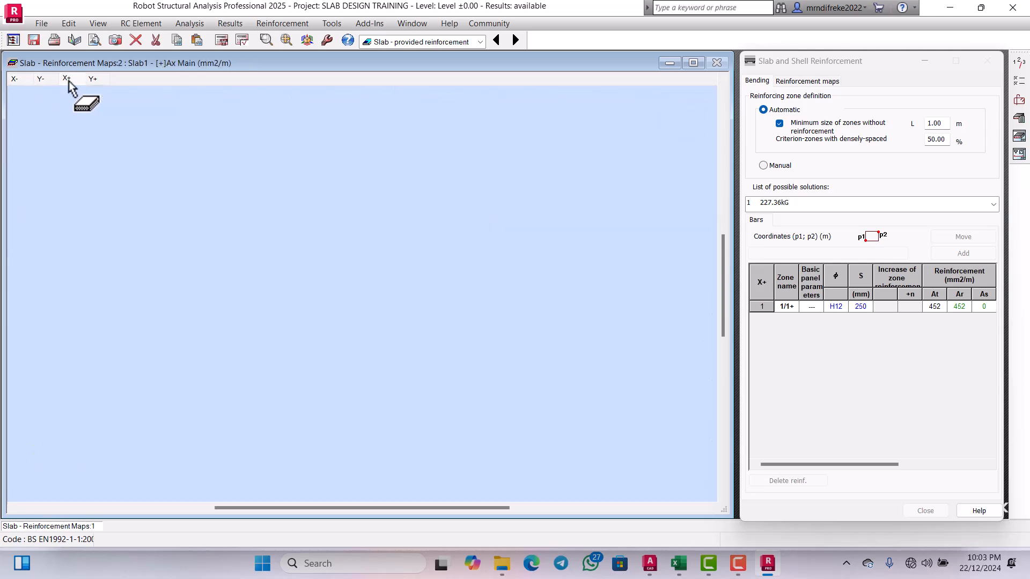
pyautogui.click(93, 79)
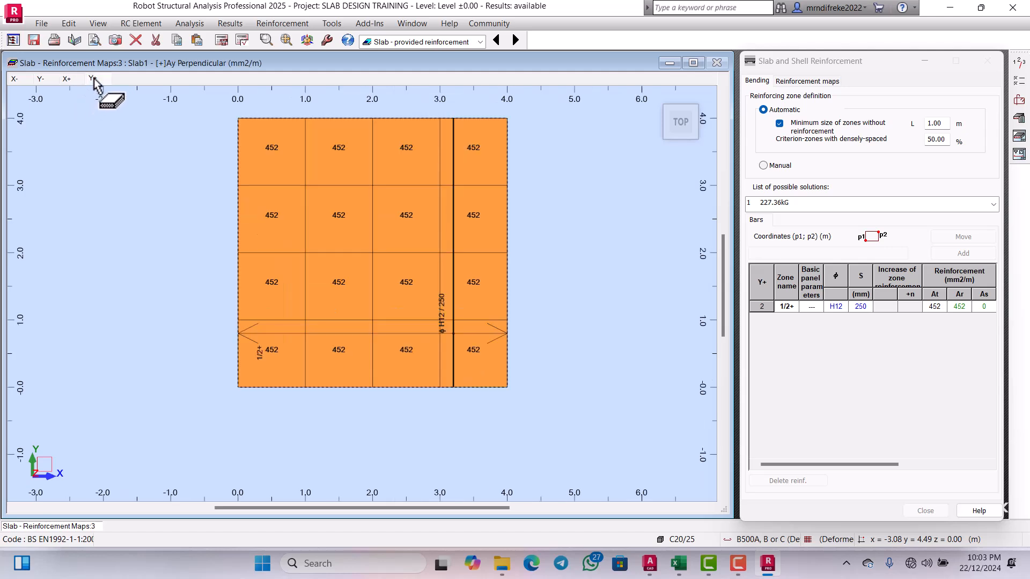
pyautogui.click(14, 79)
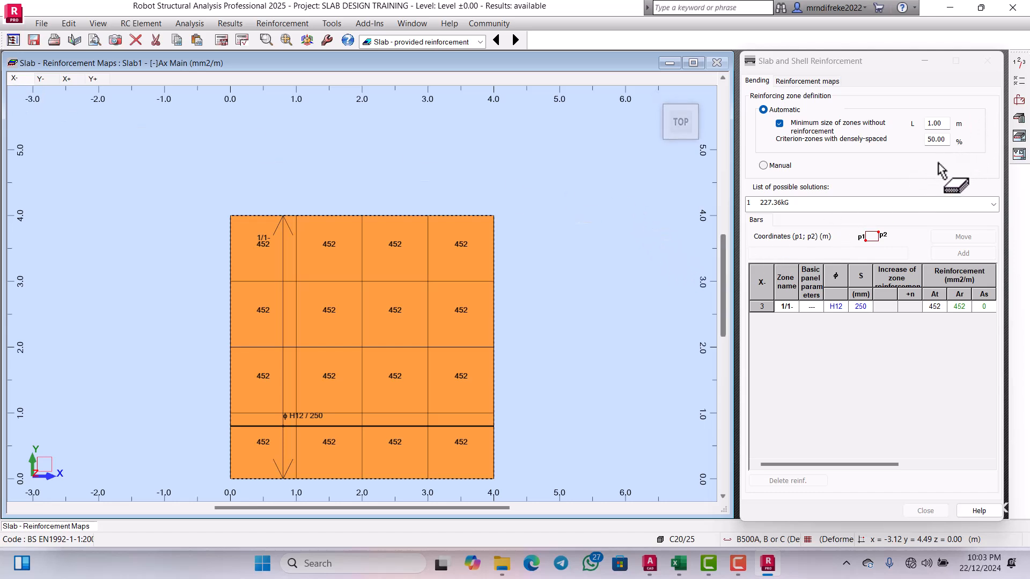
# - Preview the description, reinforcement direction and panel number displays on the X- reinforcement map, turning each off again
pyautogui.click(766, 84)
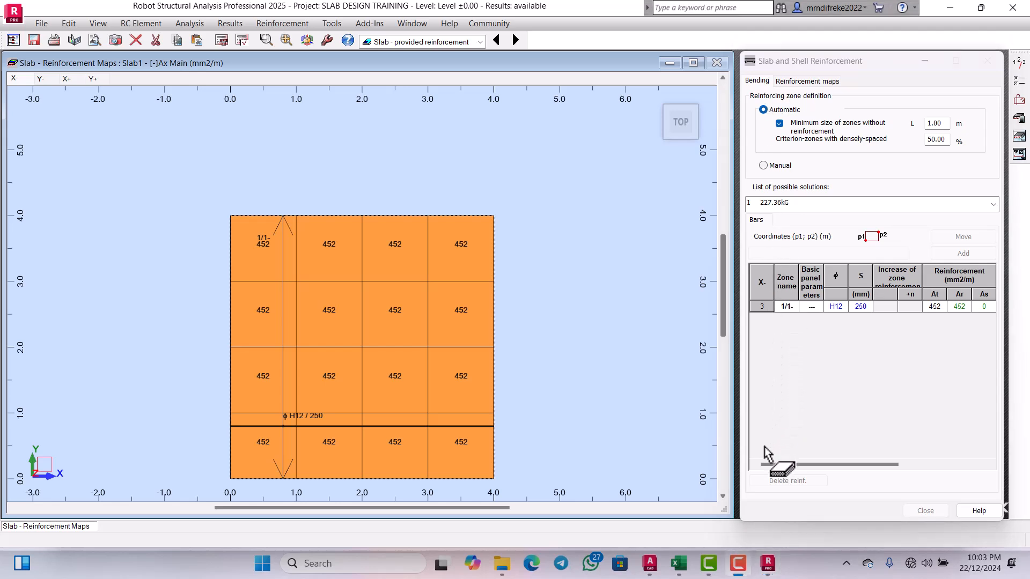
pyautogui.click(791, 81)
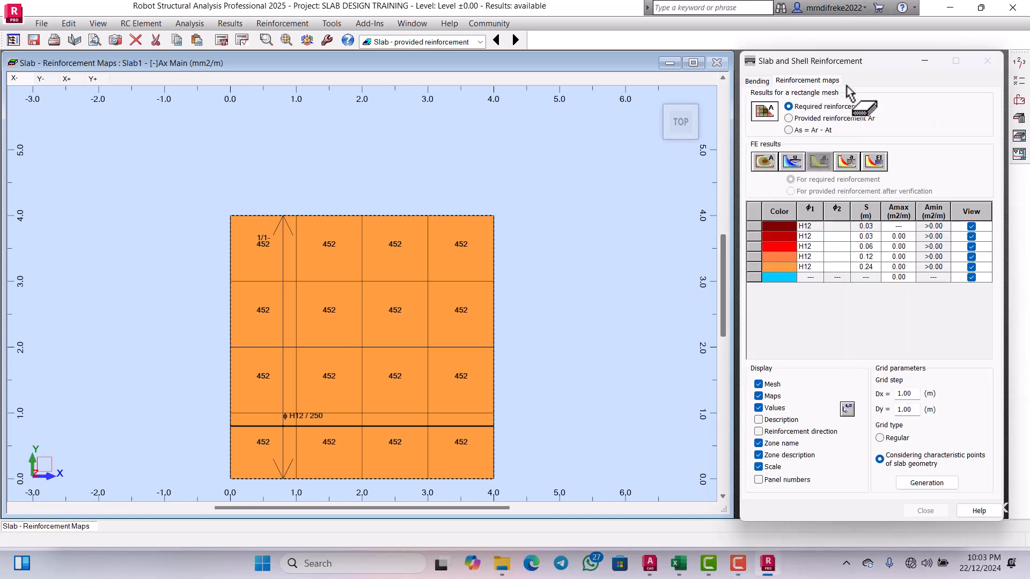
pyautogui.click(759, 420)
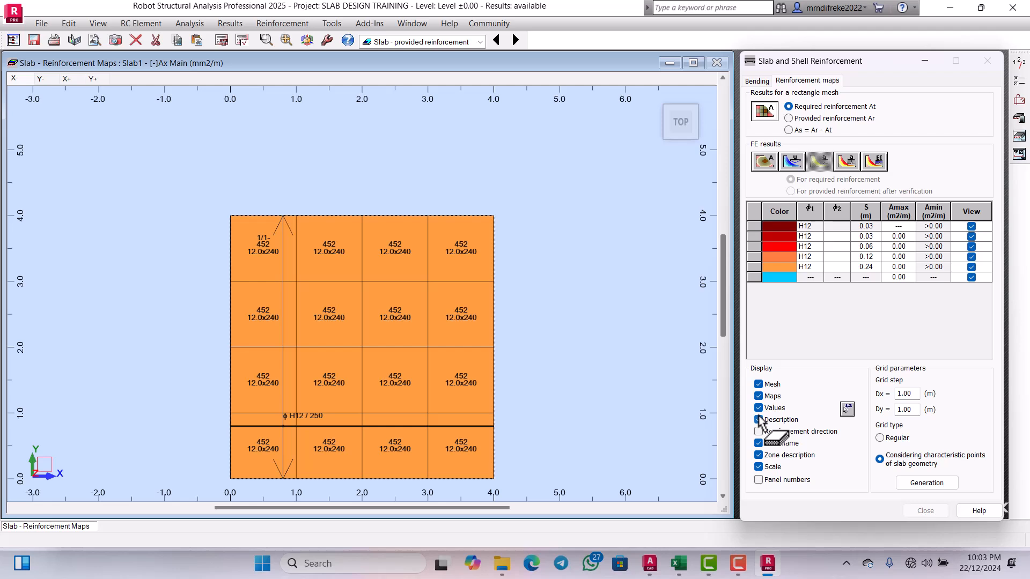
pyautogui.click(759, 420)
pyautogui.click(759, 432)
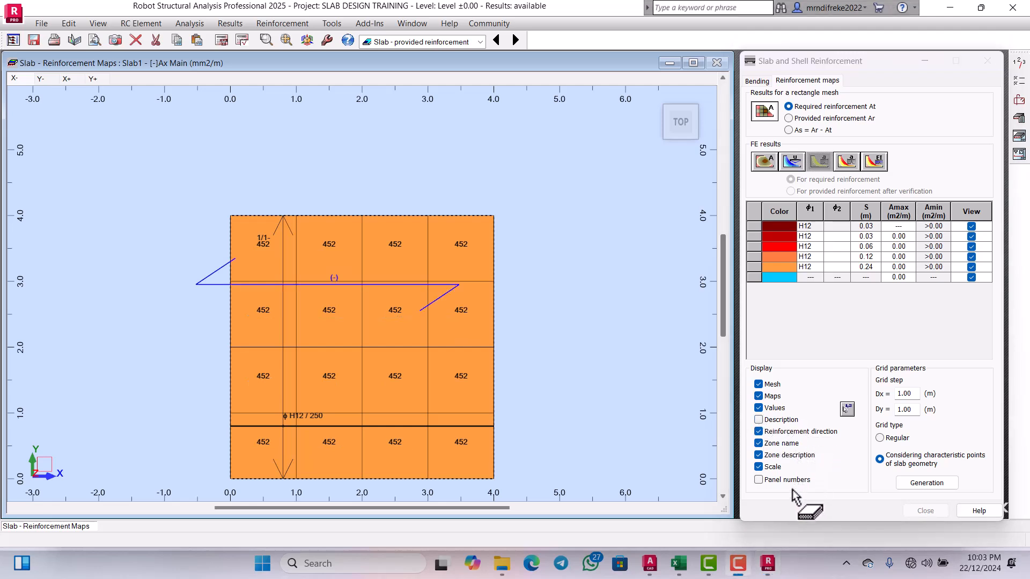
pyautogui.click(759, 480)
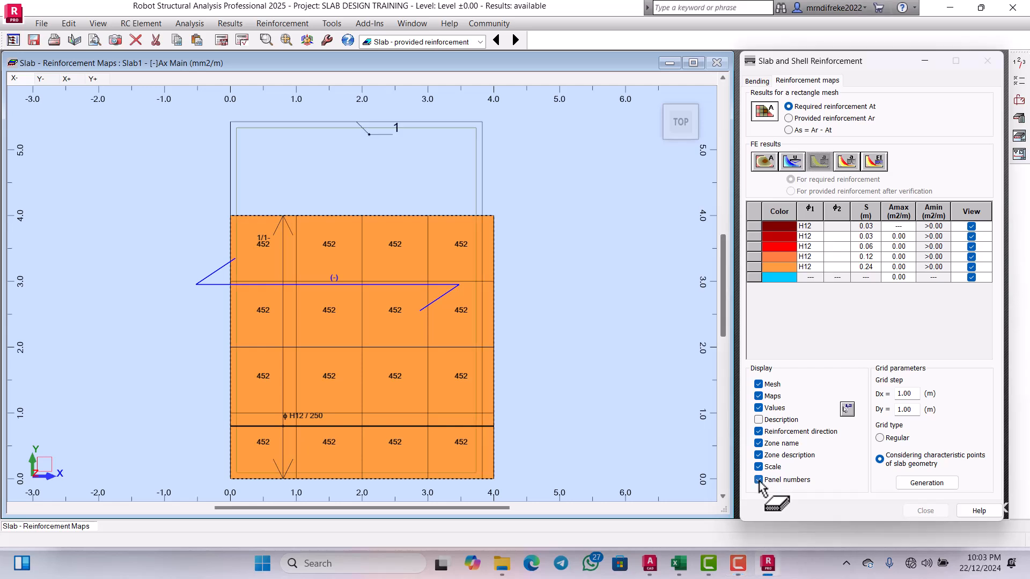
pyautogui.click(759, 480)
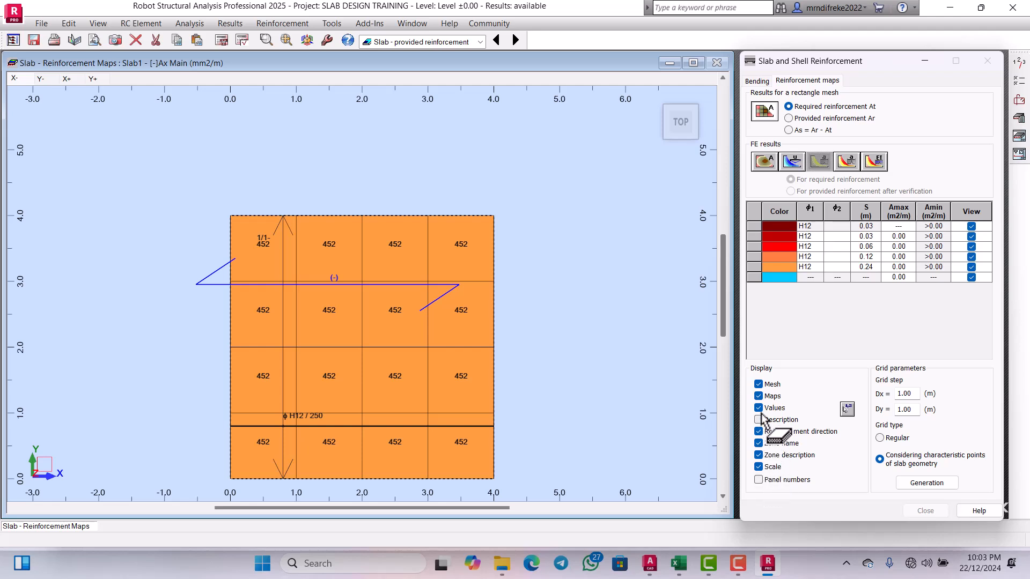
pyautogui.click(760, 433)
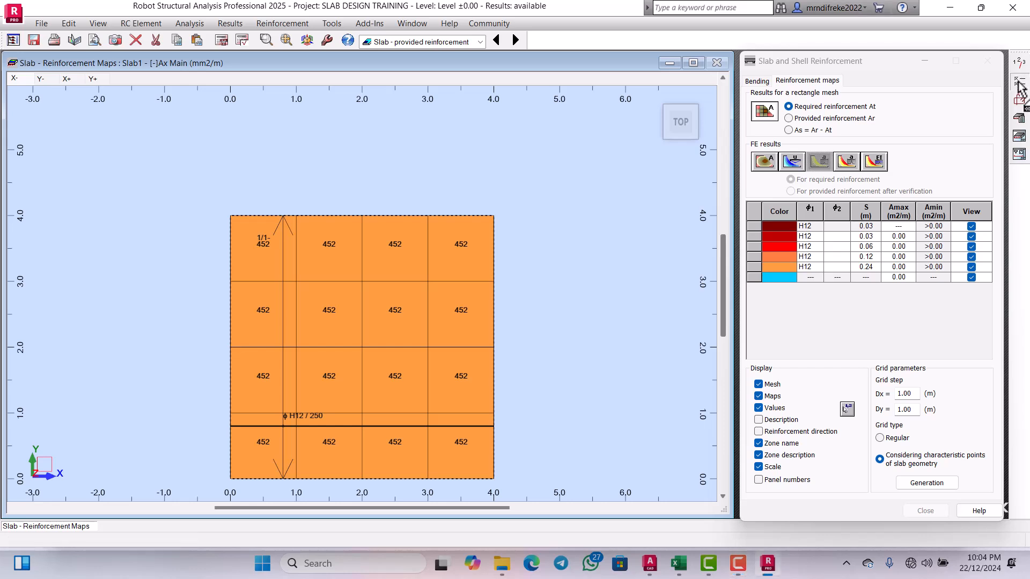
# - Open the calculation options and review the cover, concrete and reinforcing bar settings
pyautogui.click(1018, 84)
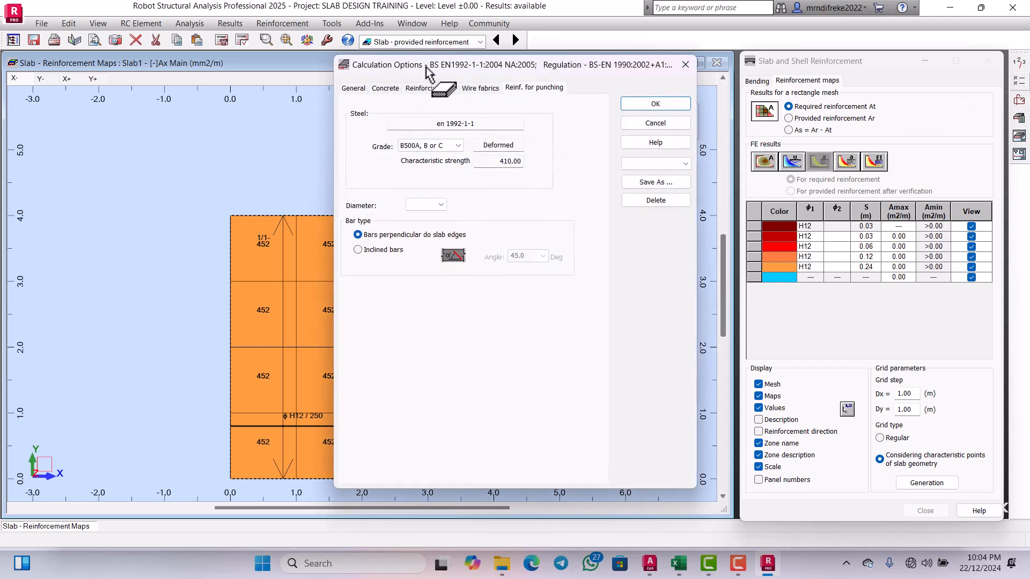
pyautogui.click(353, 88)
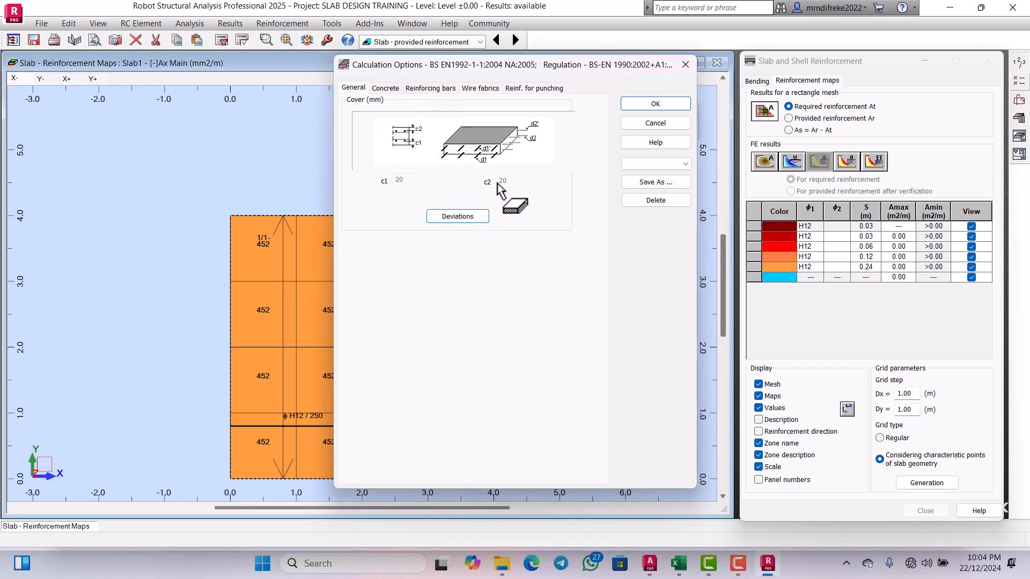
pyautogui.click(388, 89)
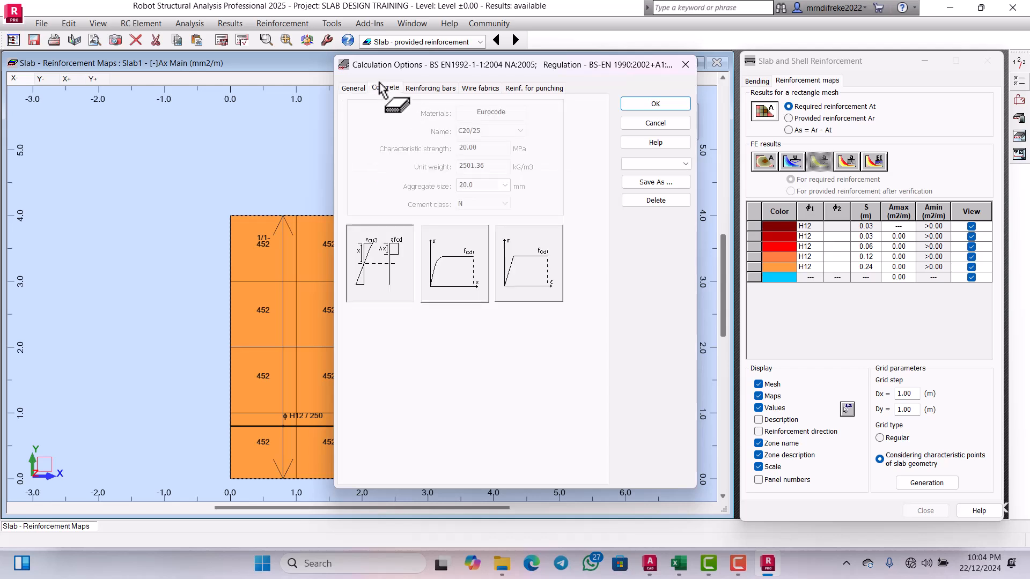
pyautogui.click(427, 89)
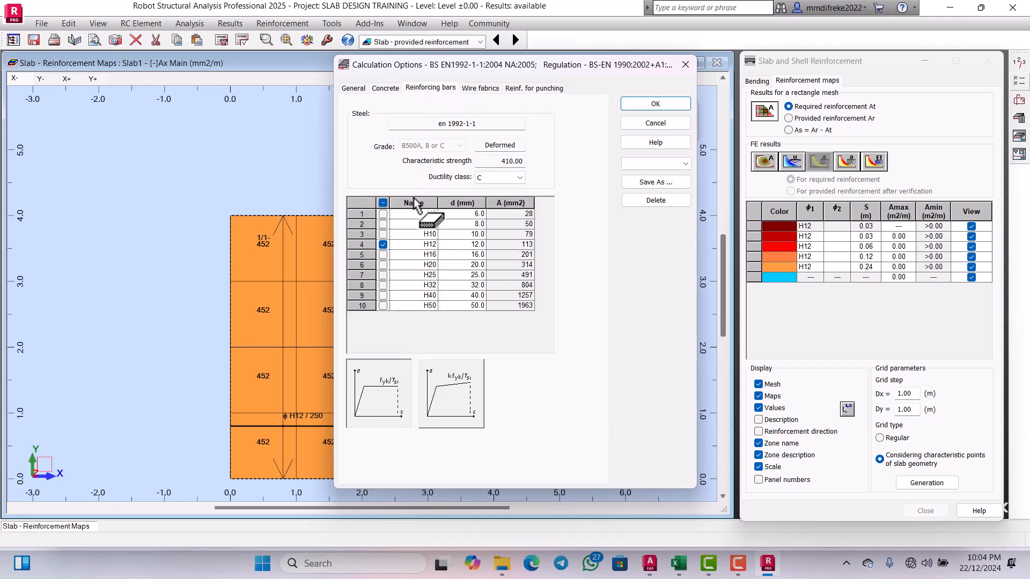
pyautogui.click(382, 202)
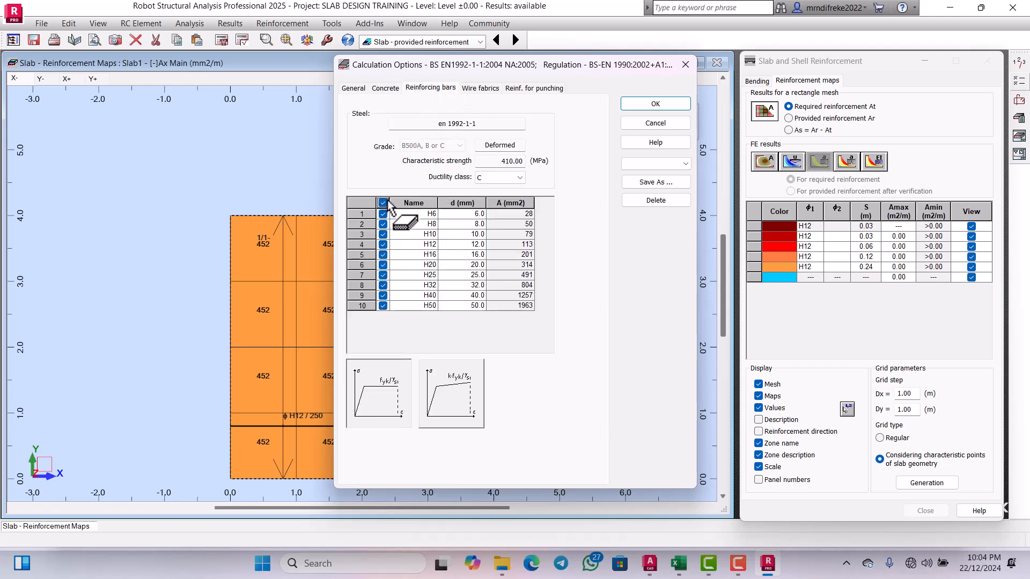
pyautogui.click(382, 203)
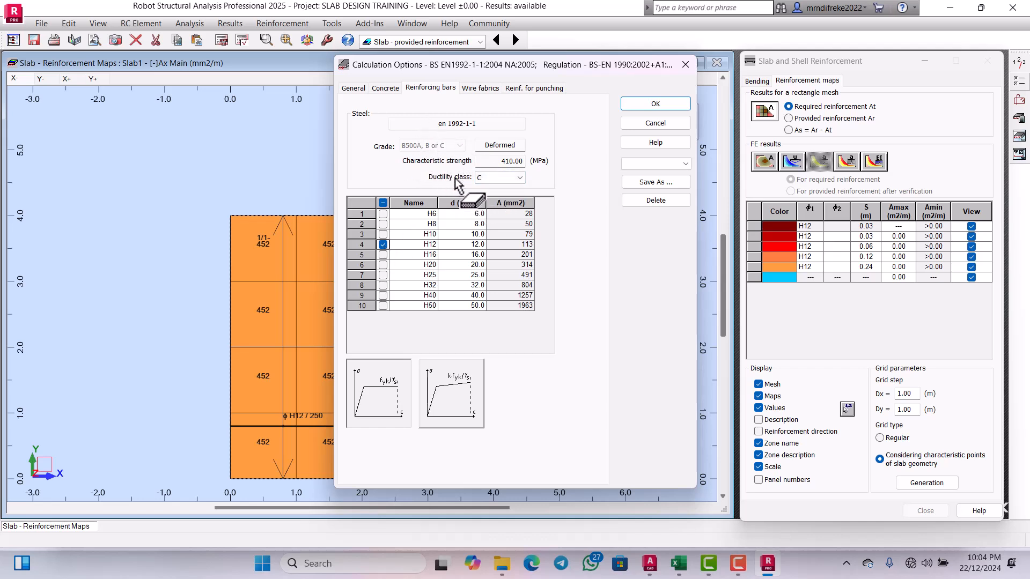
pyautogui.click(520, 177)
pyautogui.click(521, 178)
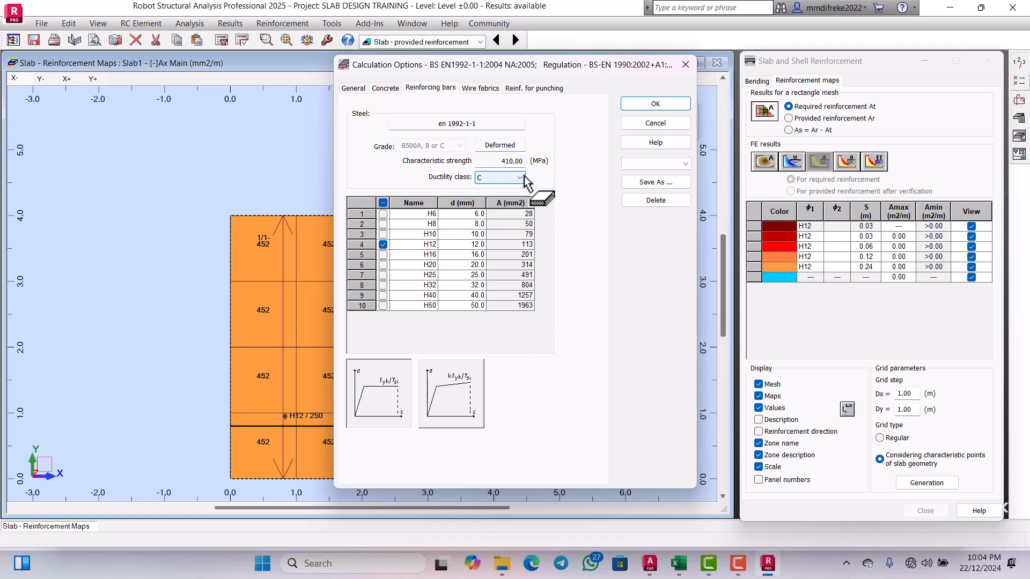
# - Review the wire fabric settings and set the punching reinforcement bar diameter to H12
pyautogui.click(482, 88)
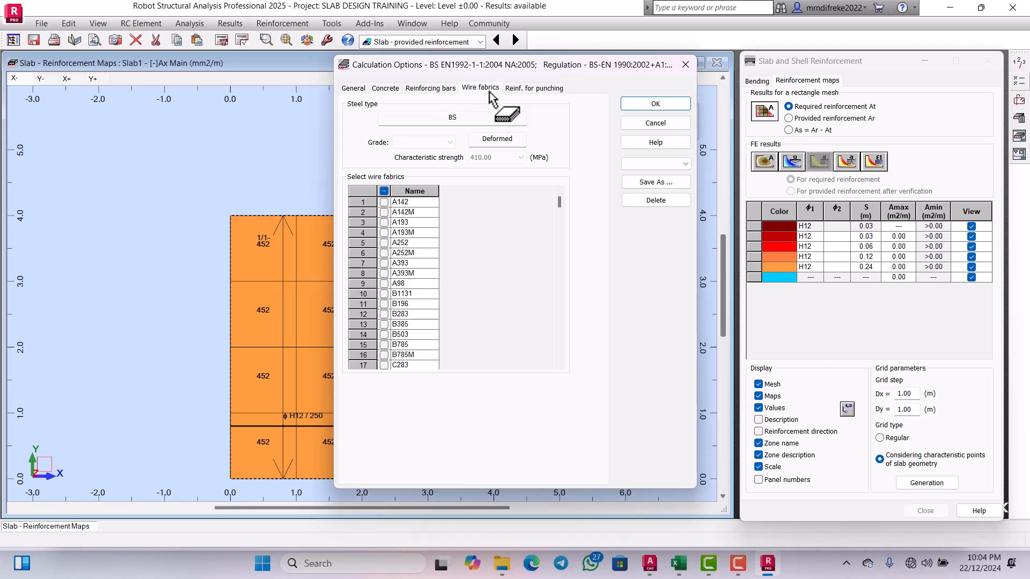
pyautogui.click(519, 89)
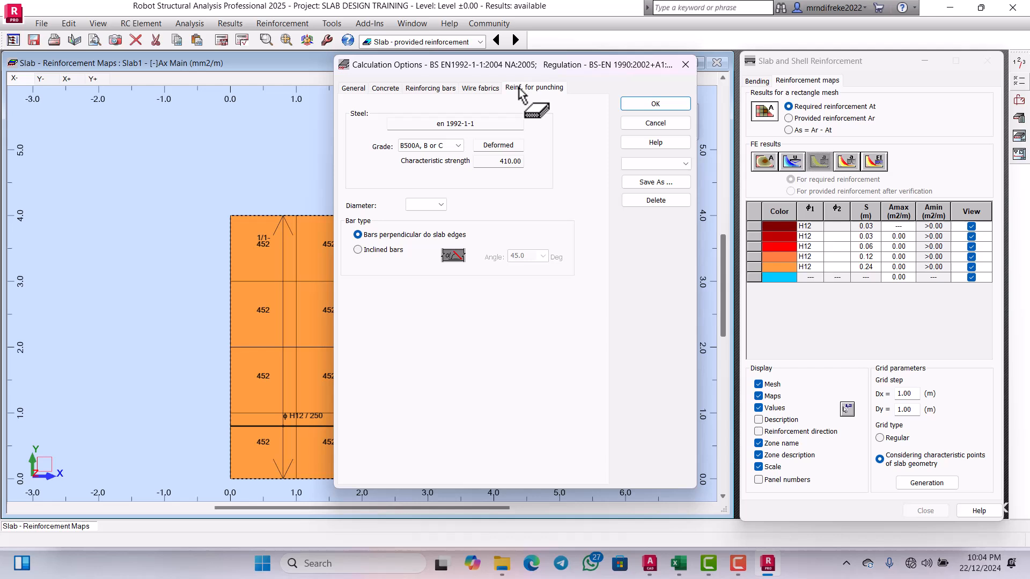
pyautogui.click(432, 205)
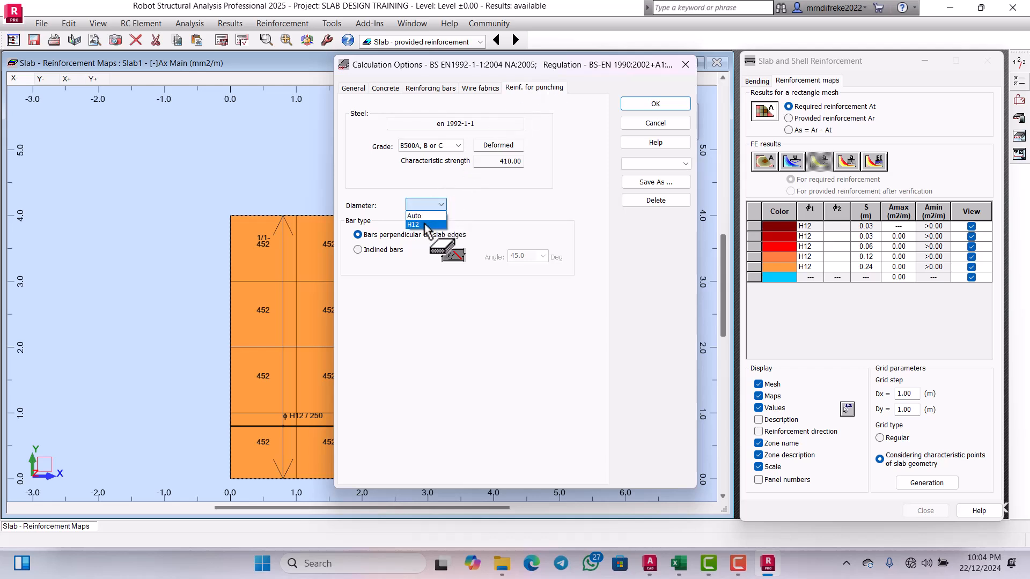
pyautogui.click(425, 224)
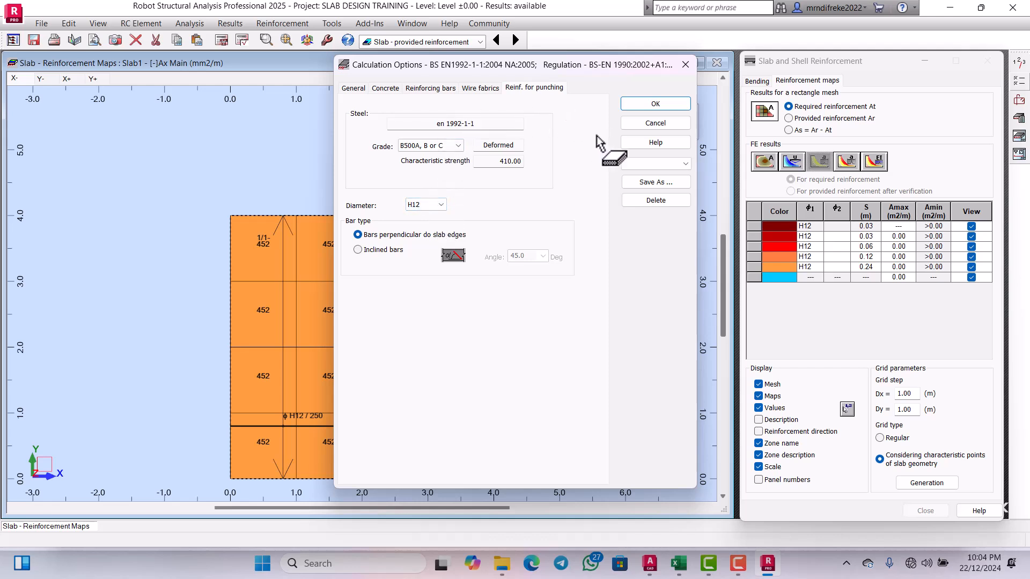
# - Save the calculation options under the name 18 and apply them
pyautogui.click(355, 89)
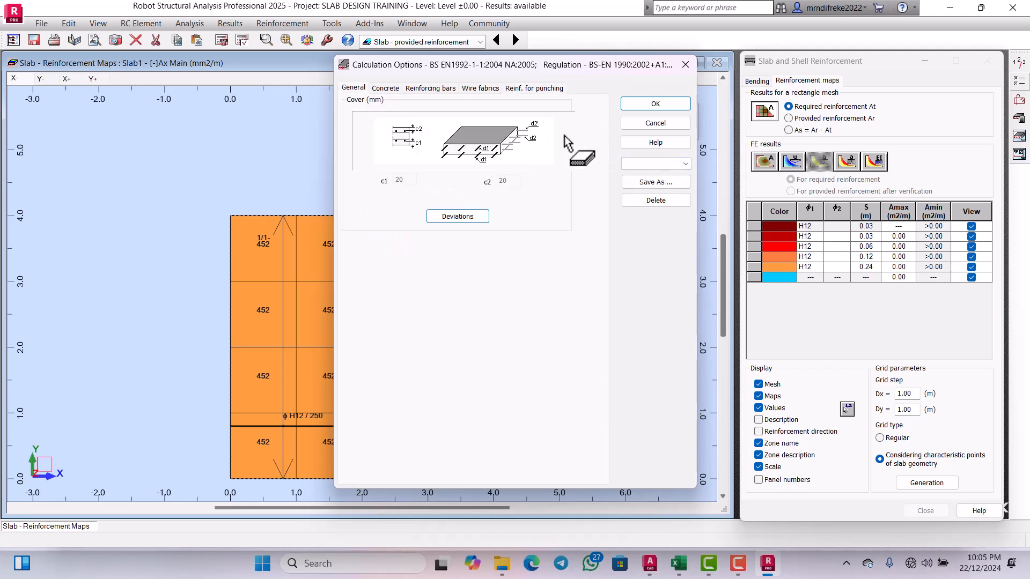
pyautogui.click(655, 182)
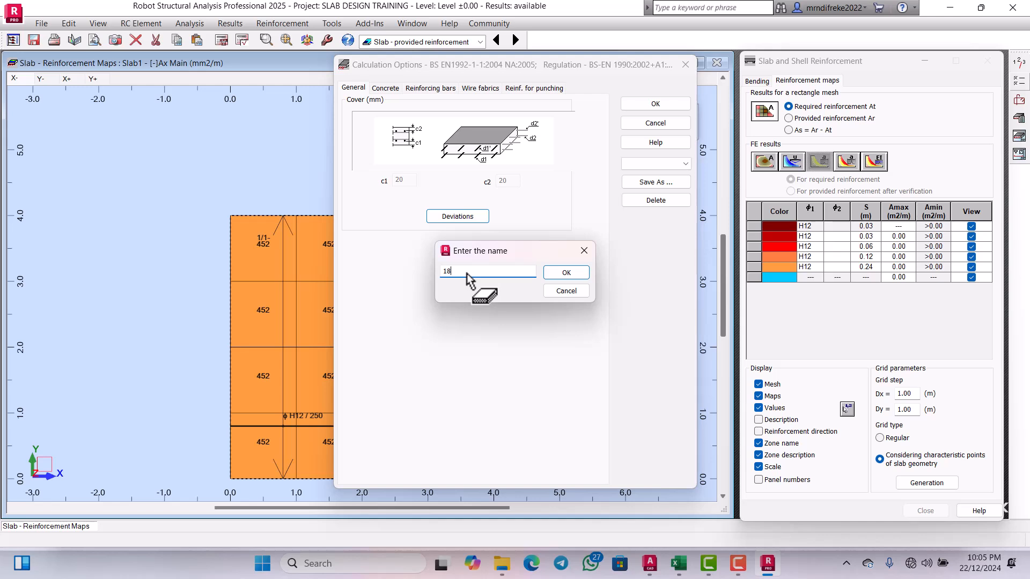
pyautogui.write('18')
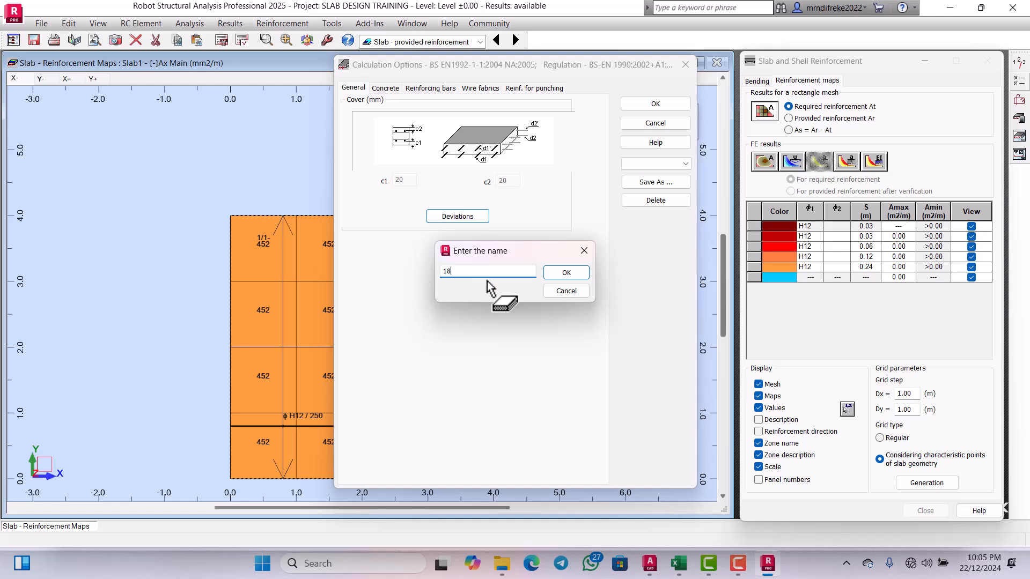
pyautogui.click(567, 273)
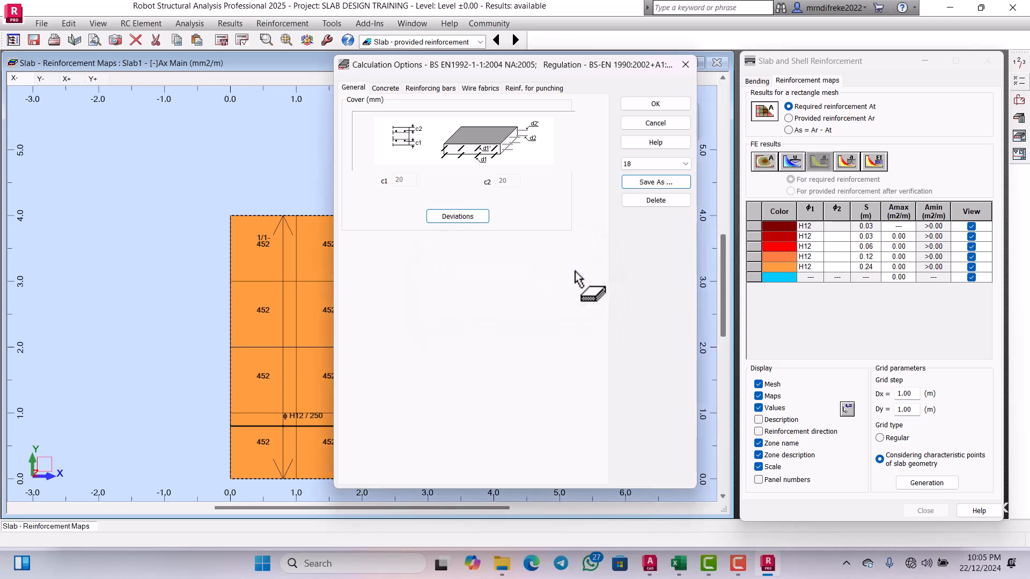
pyautogui.click(644, 110)
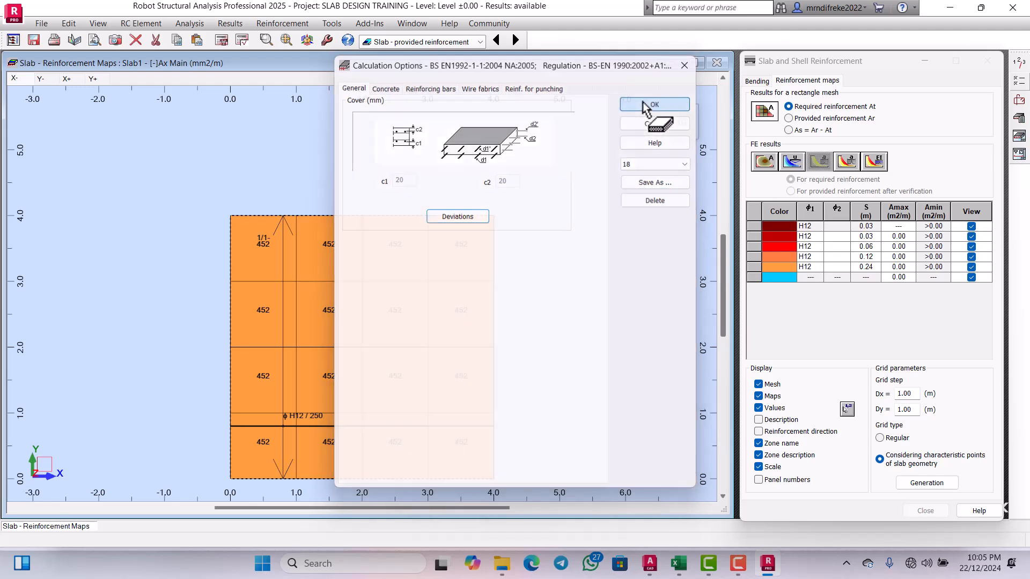
# - In the reinforcement pattern, set the bottom bar diameter to H12 for both direction X and direction Y
pyautogui.click(1018, 101)
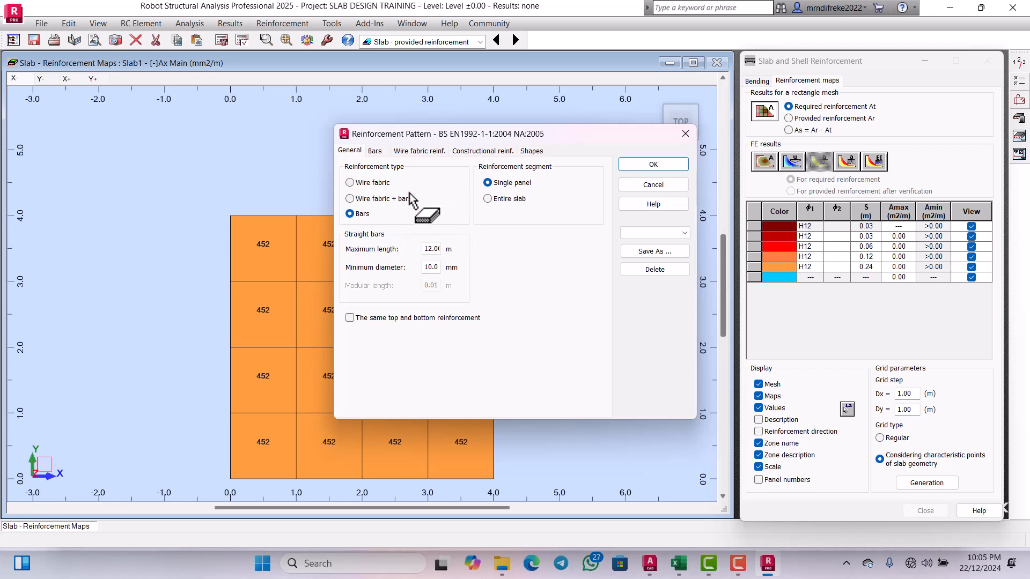
pyautogui.click(374, 152)
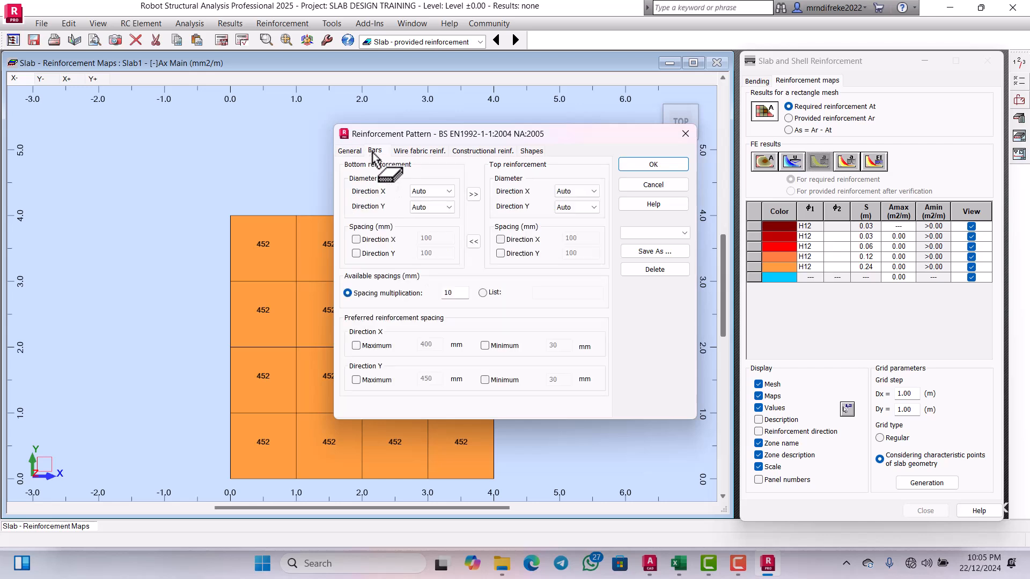
pyautogui.click(441, 192)
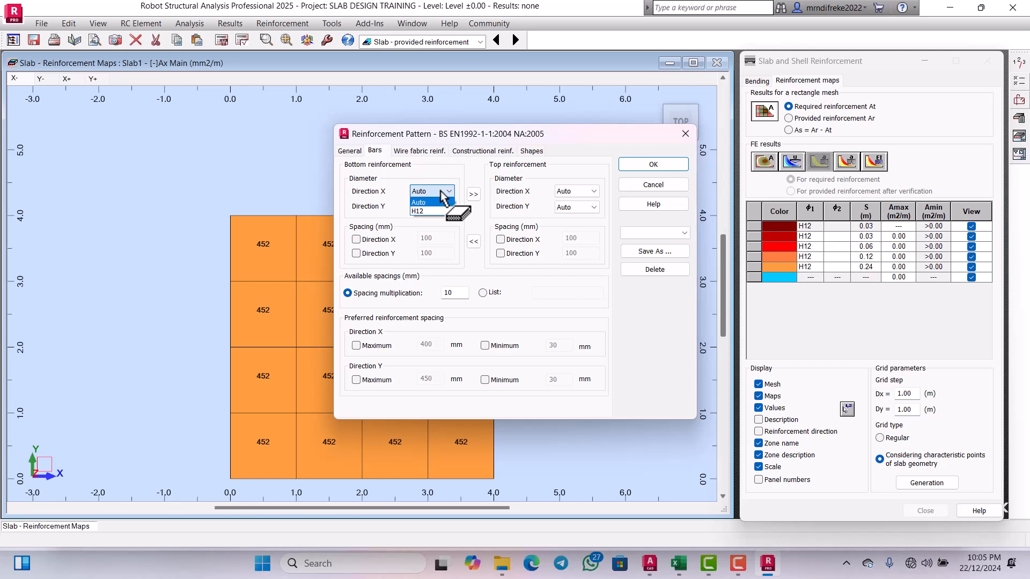
pyautogui.click(432, 211)
pyautogui.click(450, 207)
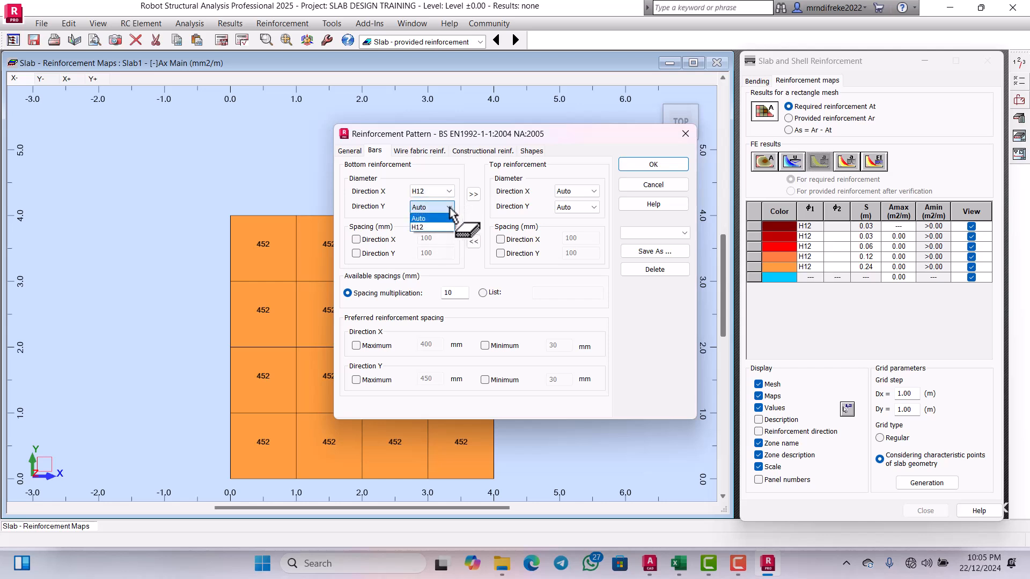
pyautogui.click(432, 226)
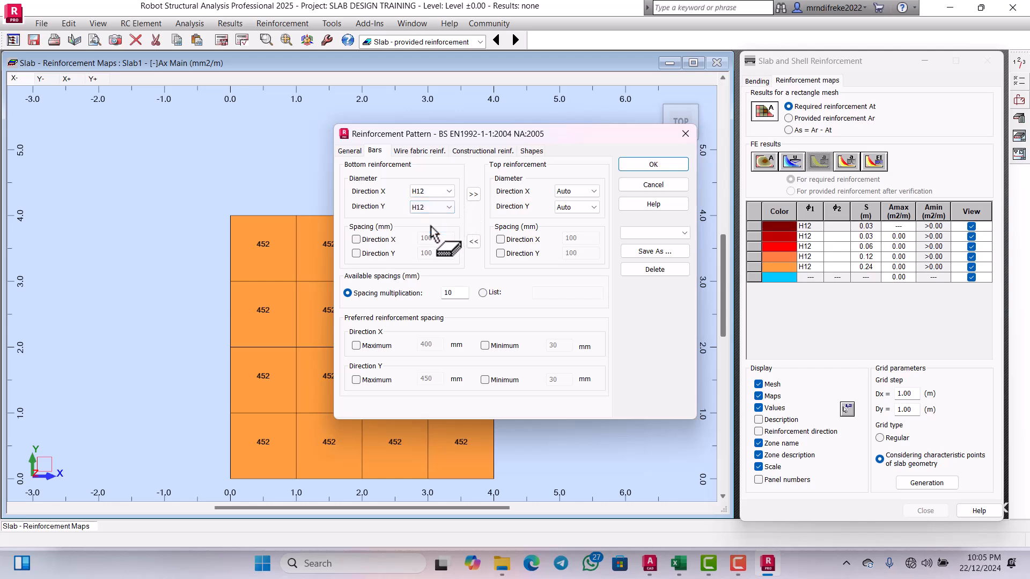
# - Set the top reinforcement bar diameter to H12 for both direction X and direction Y
pyautogui.click(594, 193)
pyautogui.click(583, 212)
pyautogui.click(593, 208)
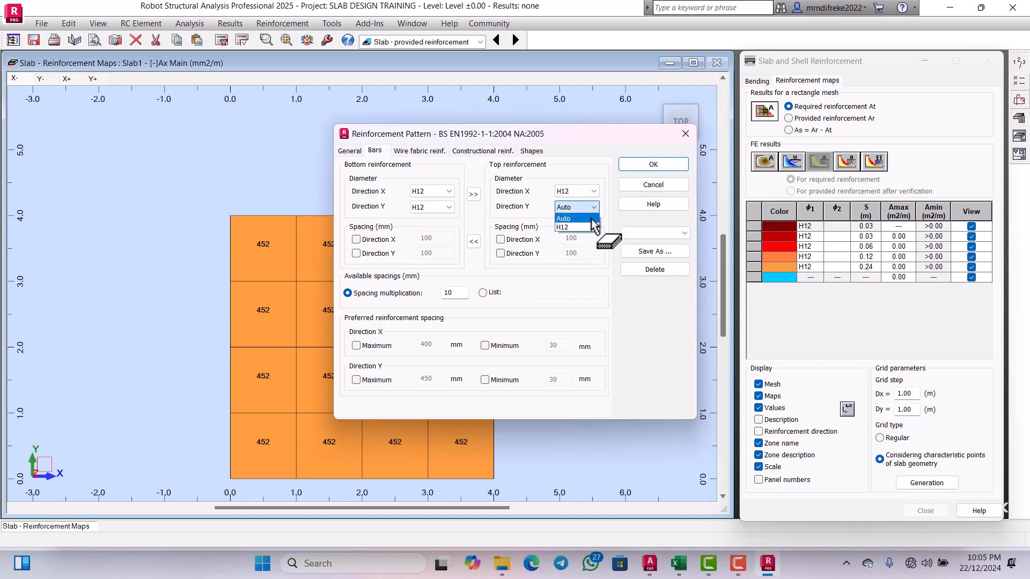
pyautogui.click(584, 225)
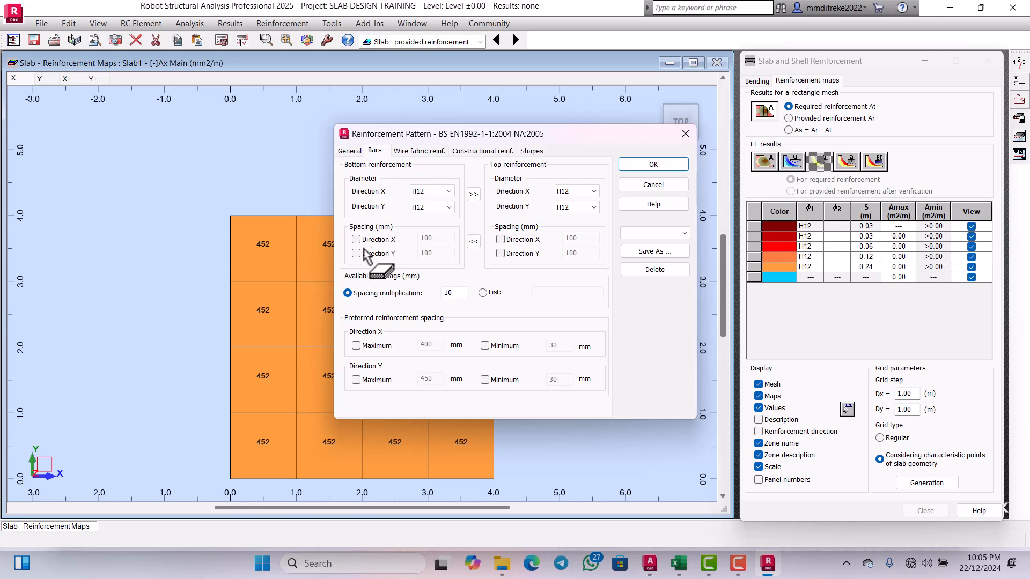
# - Enable fixed spacing for the bottom reinforcement and set it to 200 mm in both direction X and direction Y
pyautogui.doubleClick(431, 238)
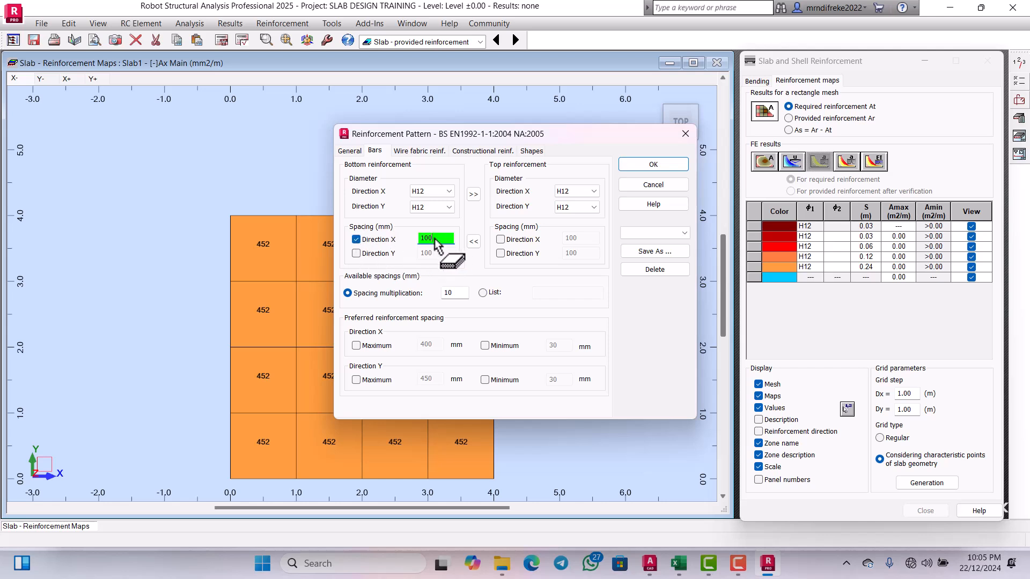
pyautogui.write('2')
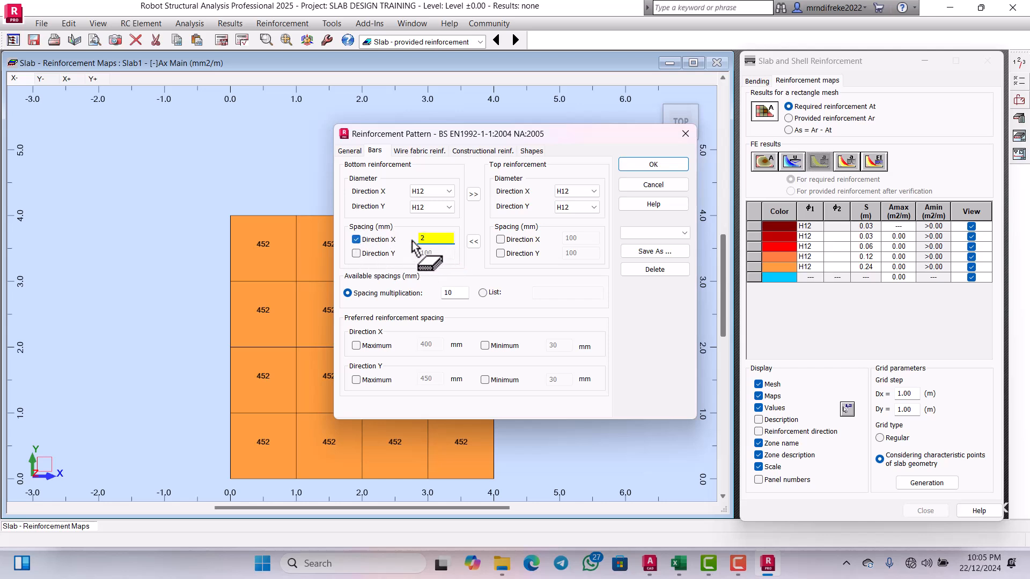
pyautogui.write('00')
pyautogui.click(356, 254)
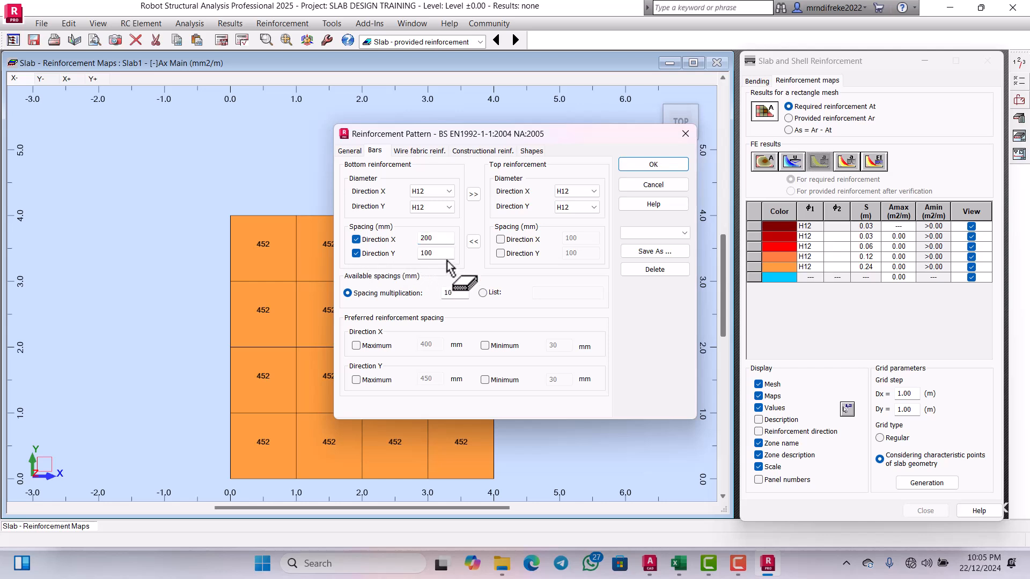
pyautogui.doubleClick(435, 253)
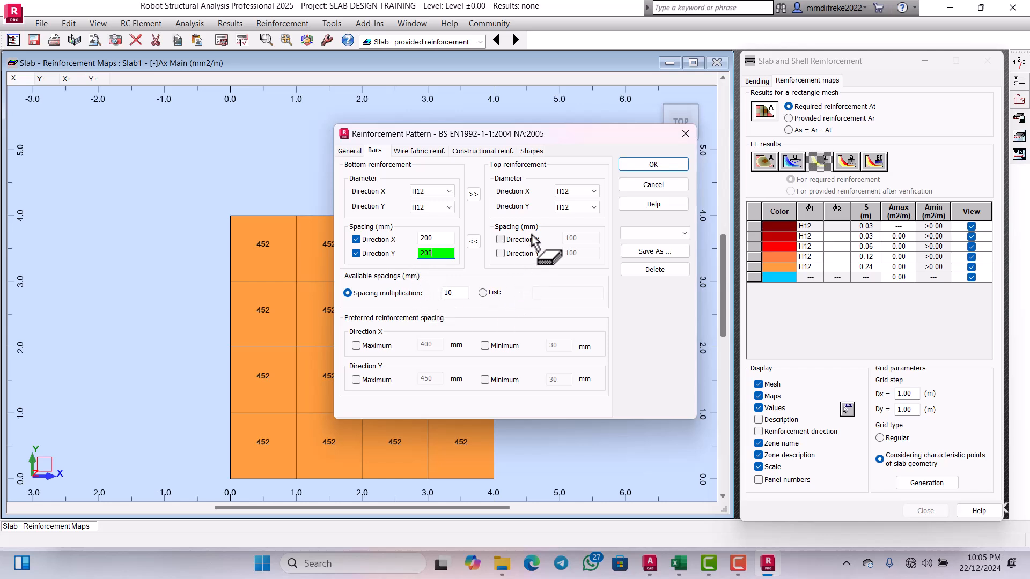
# - Enable fixed spacing for the top reinforcement and set it to 200 mm in both direction X and direction Y
pyautogui.click(501, 239)
pyautogui.moveTo(582, 239); pyautogui.dragTo(561, 242)
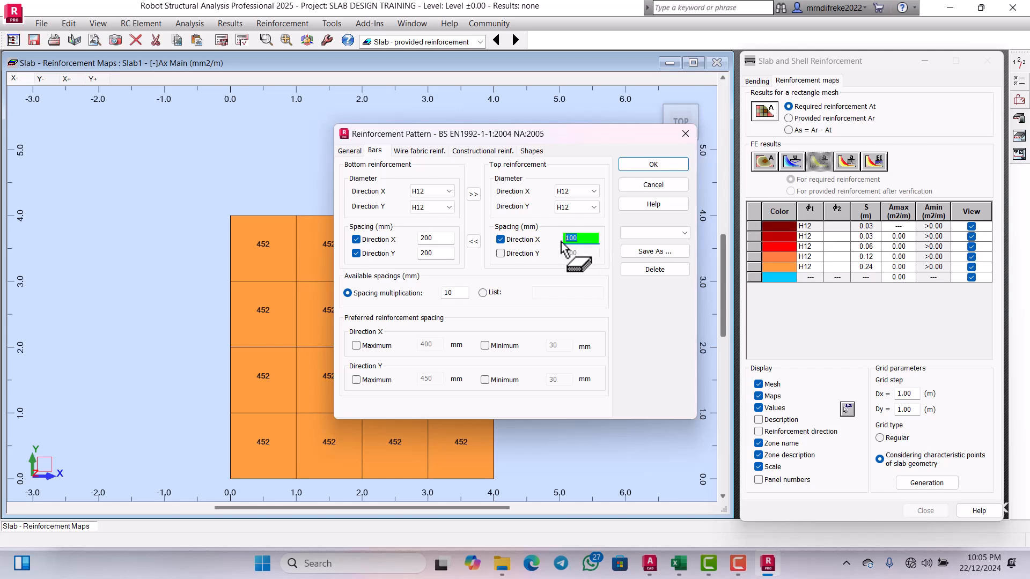
pyautogui.write('200')
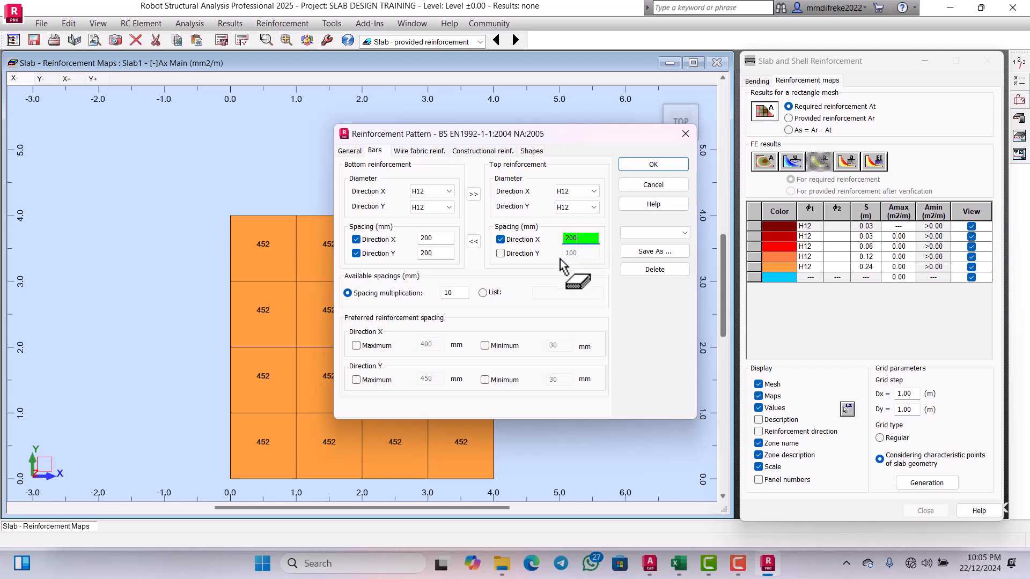
pyautogui.click(500, 253)
pyautogui.moveTo(580, 257); pyautogui.dragTo(559, 255)
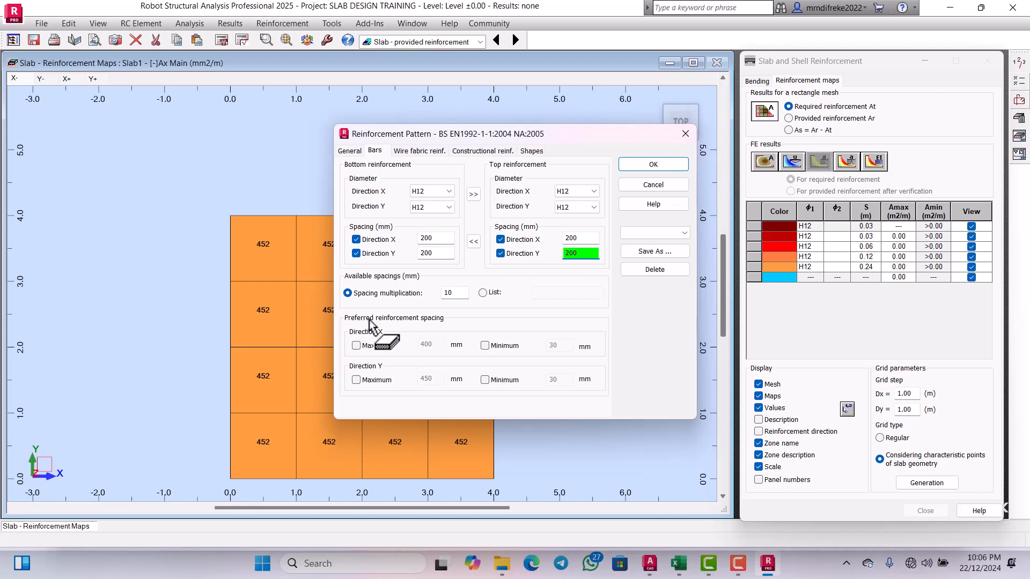
# - Enable the maximum preferred reinforcement spacing and set it to 200 mm for direction X and direction Y
pyautogui.click(355, 345)
pyautogui.click(432, 346)
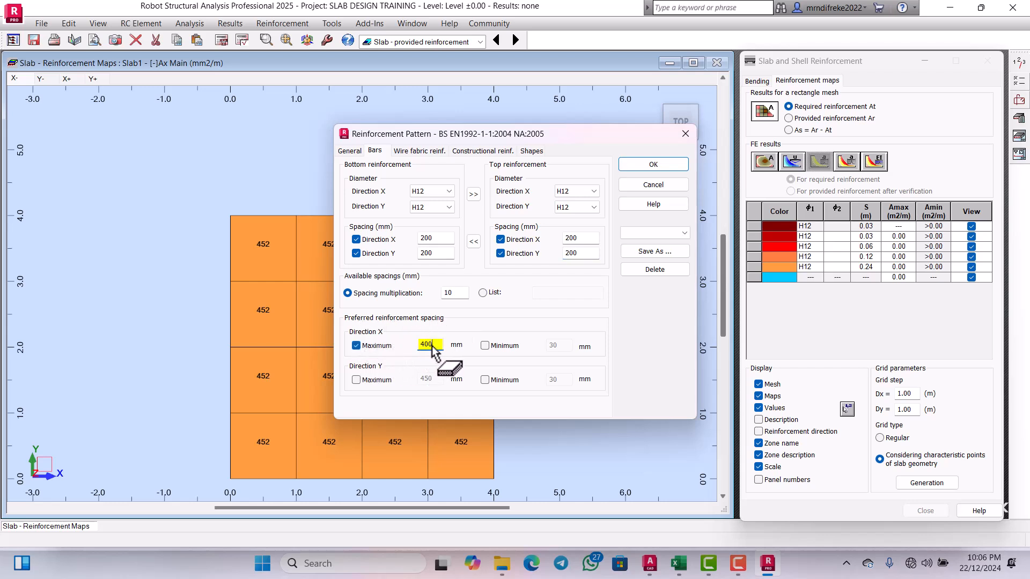
pyautogui.moveTo(432, 344); pyautogui.dragTo(419, 347)
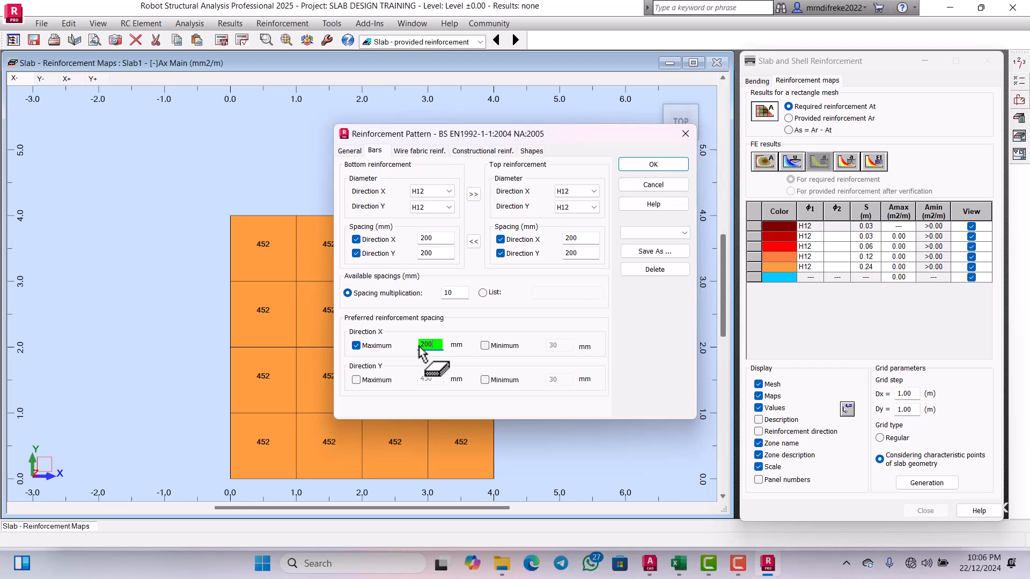
pyautogui.click(355, 380)
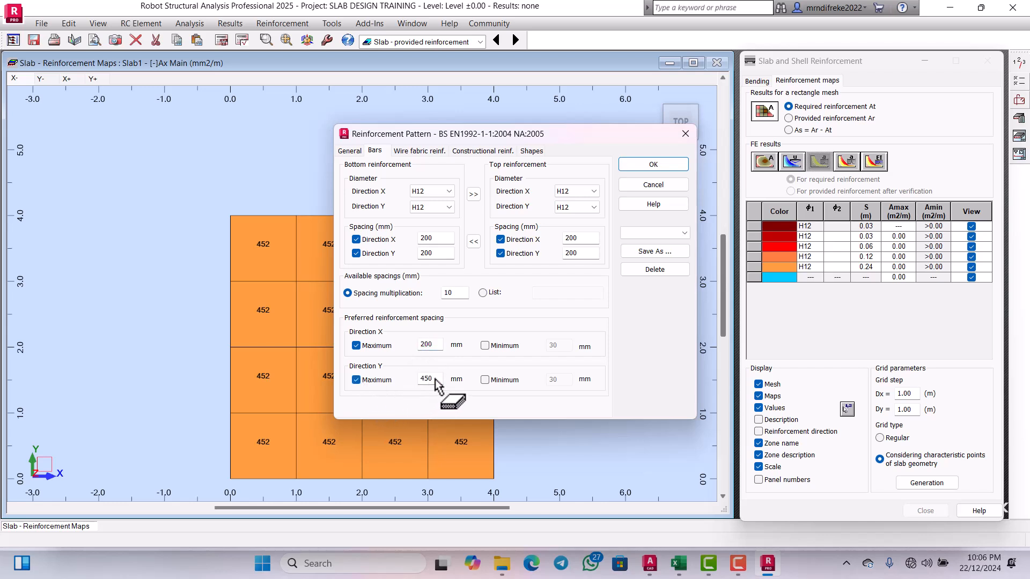
pyautogui.moveTo(435, 379); pyautogui.dragTo(419, 378)
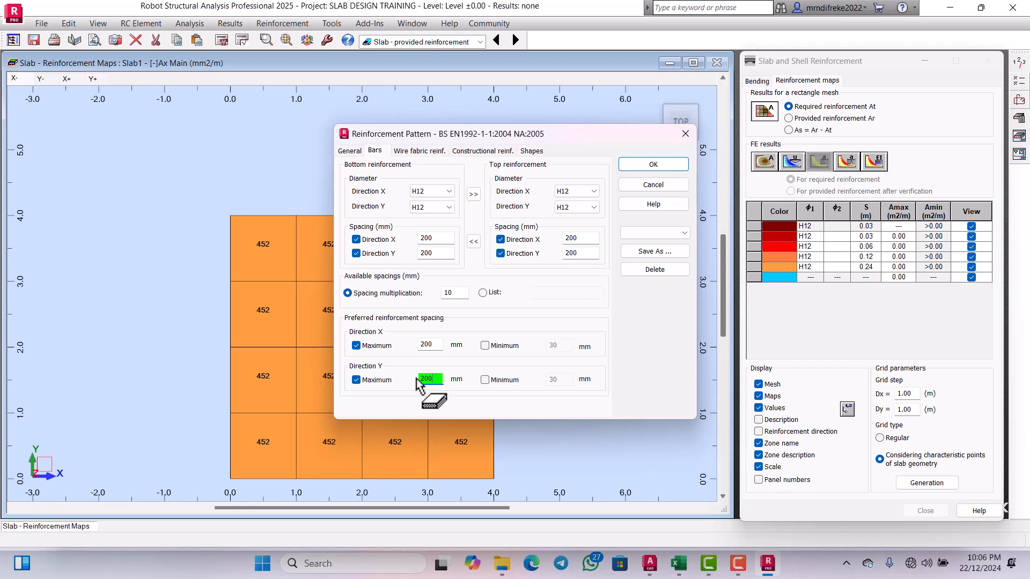
# - Enable the minimum preferred reinforcement spacing and set it to 200 mm for direction X and direction Y
pyautogui.click(484, 345)
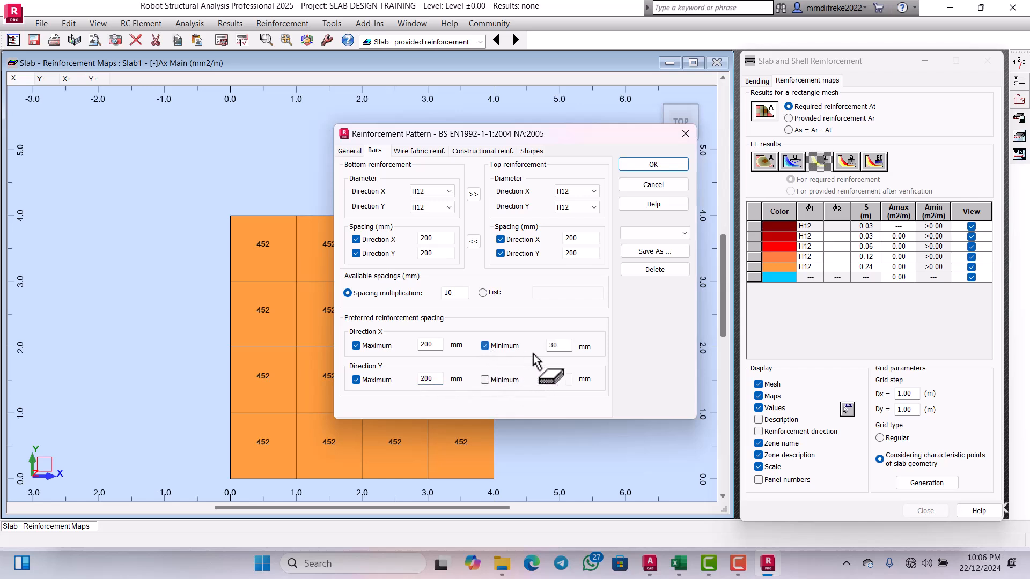
pyautogui.moveTo(561, 345); pyautogui.dragTo(545, 349)
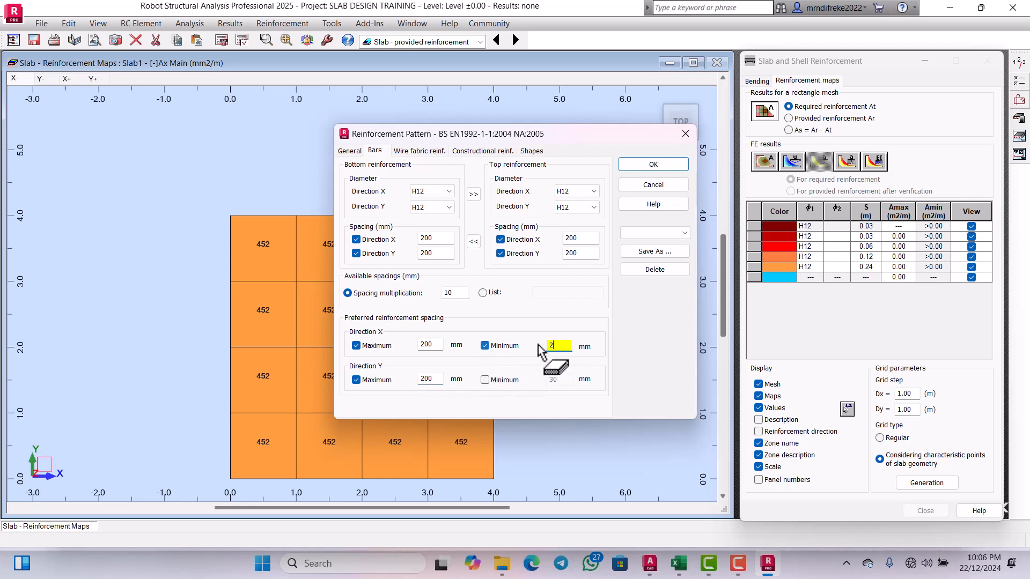
pyautogui.write('200')
pyautogui.click(485, 380)
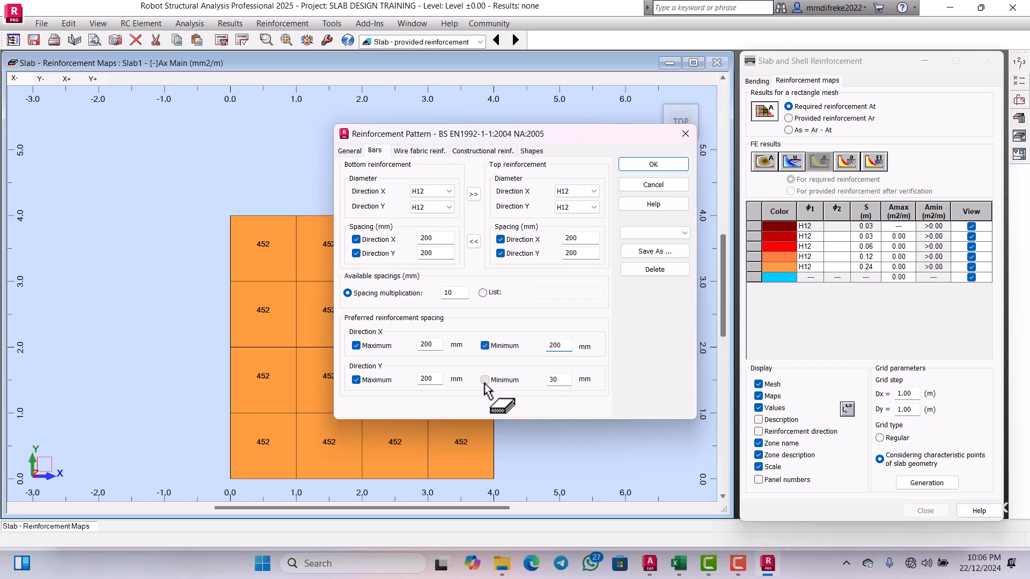
pyautogui.moveTo(559, 379); pyautogui.dragTo(545, 380)
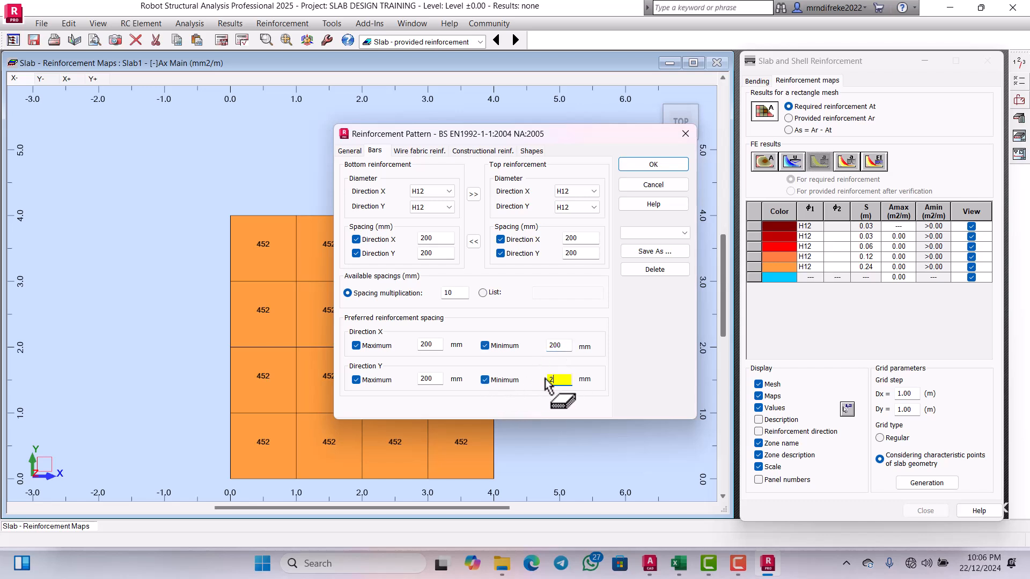
pyautogui.write('200')
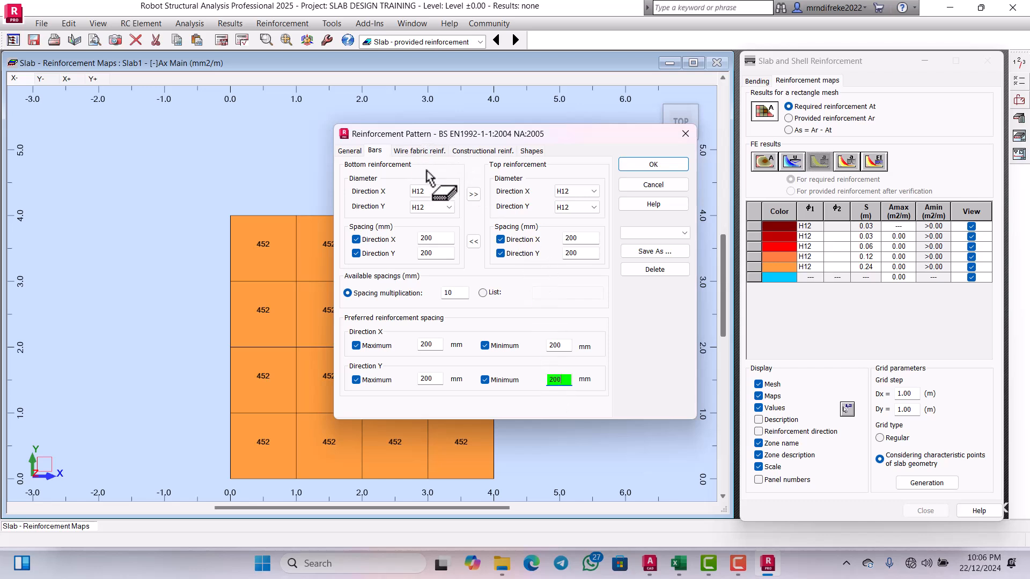
# - Review the wire fabric, constructional, shape and general settings, then save the reinforcement pattern under the name 18 and apply it
pyautogui.click(420, 152)
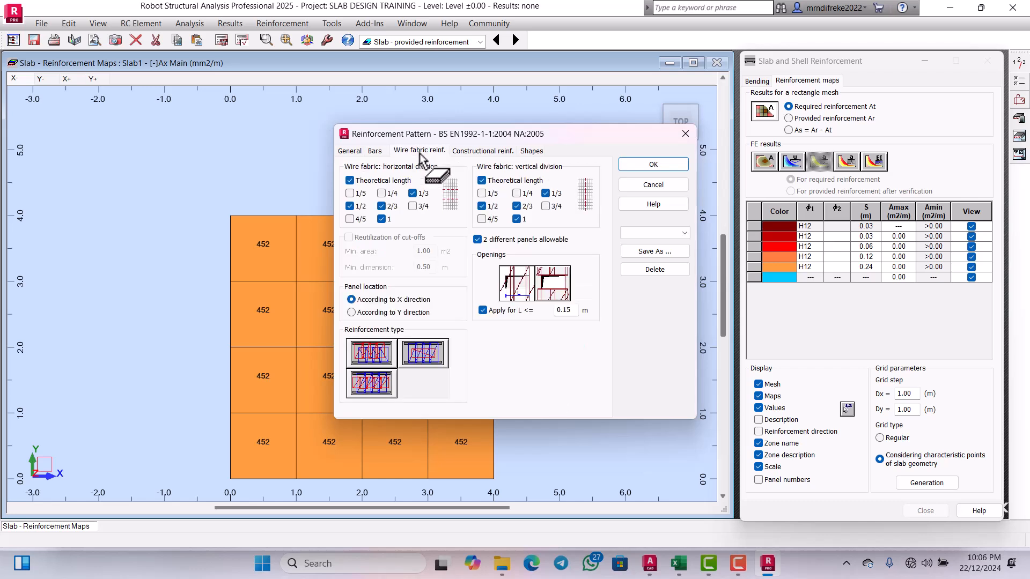
pyautogui.click(481, 152)
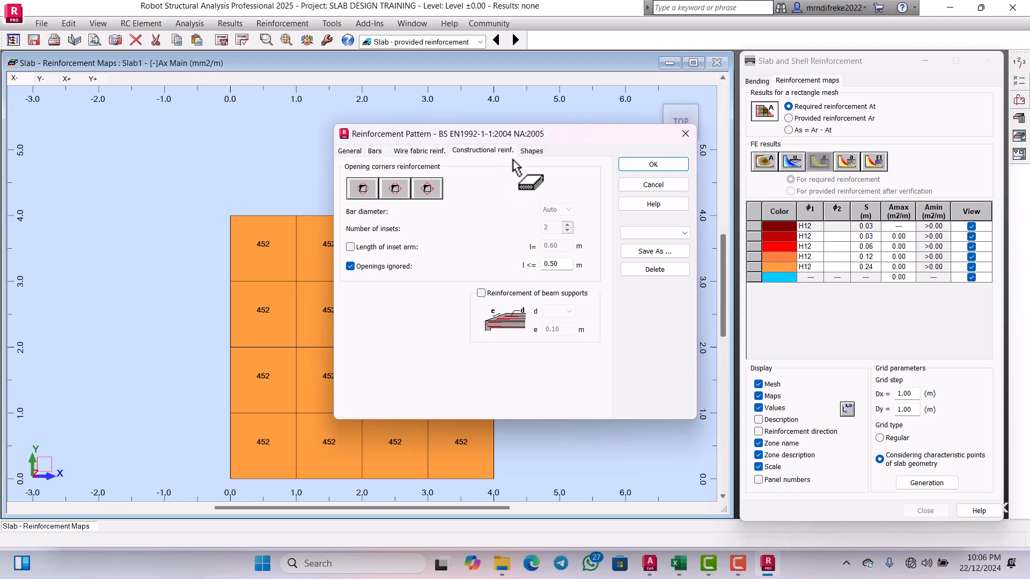
pyautogui.click(527, 152)
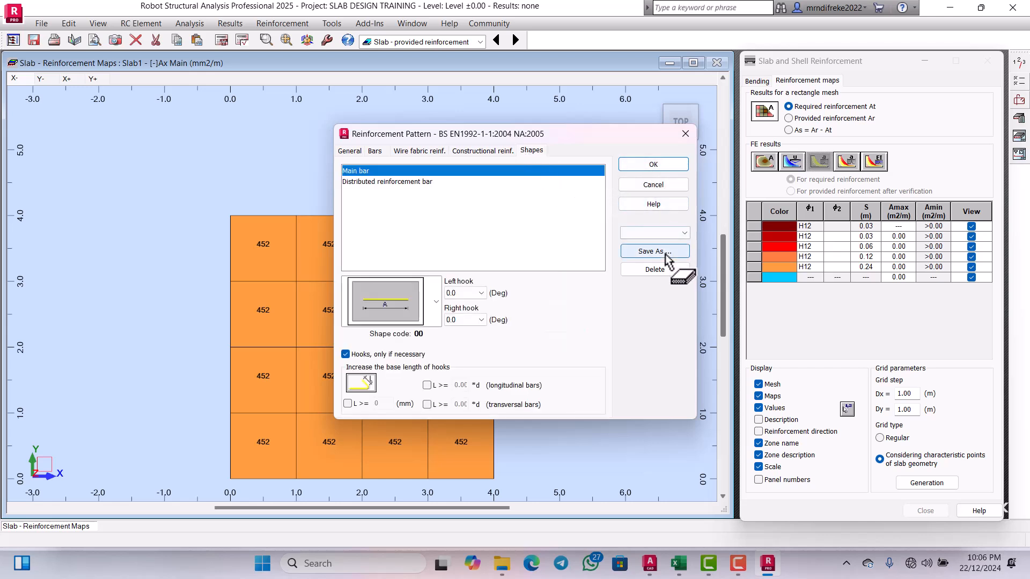
pyautogui.click(349, 150)
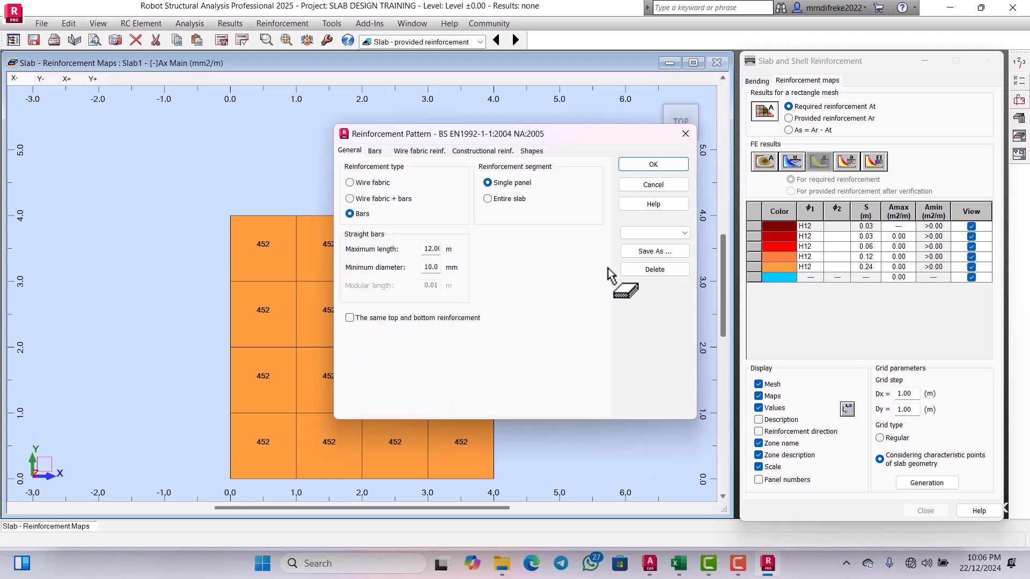
pyautogui.click(656, 251)
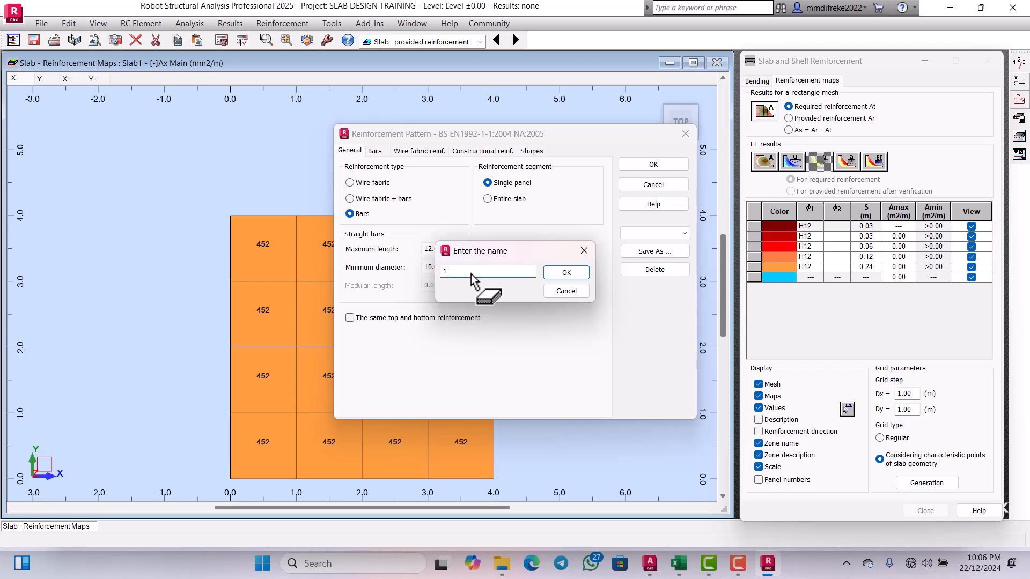
pyautogui.click(566, 273)
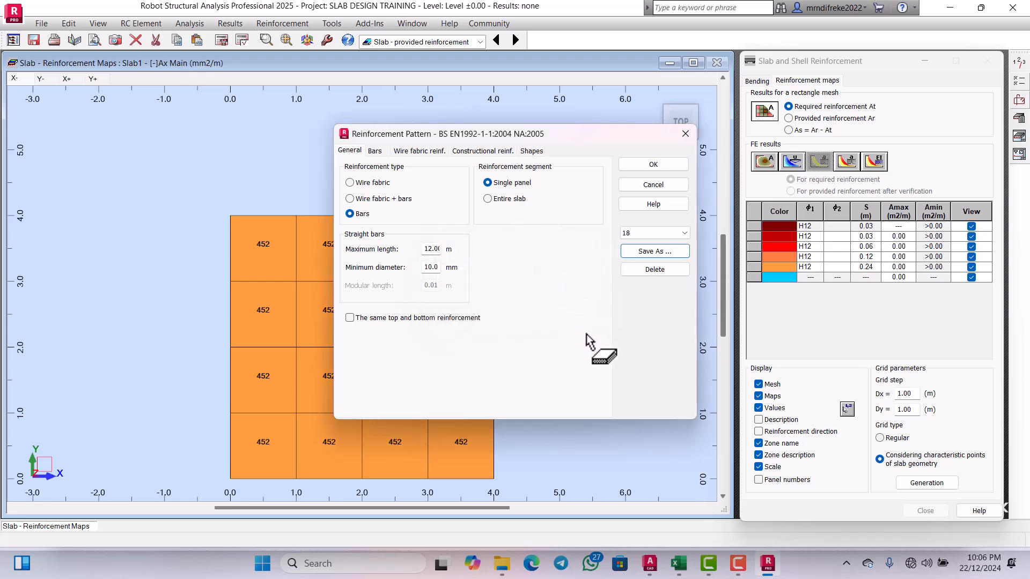
pyautogui.click(648, 165)
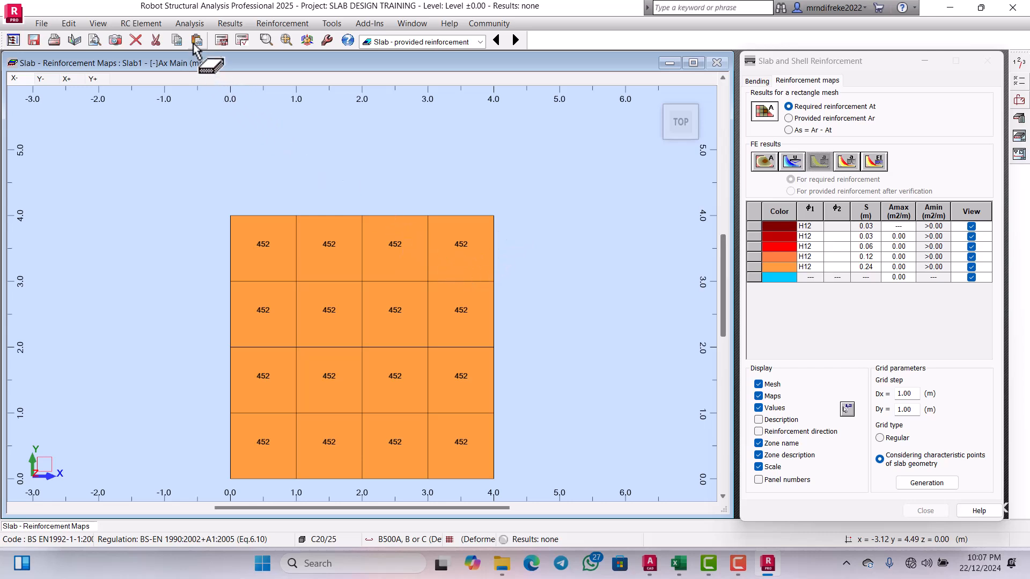
# - Calculate the provided reinforcement for the slab and inspect the generated bars on the reinforcement map
pyautogui.click(222, 47)
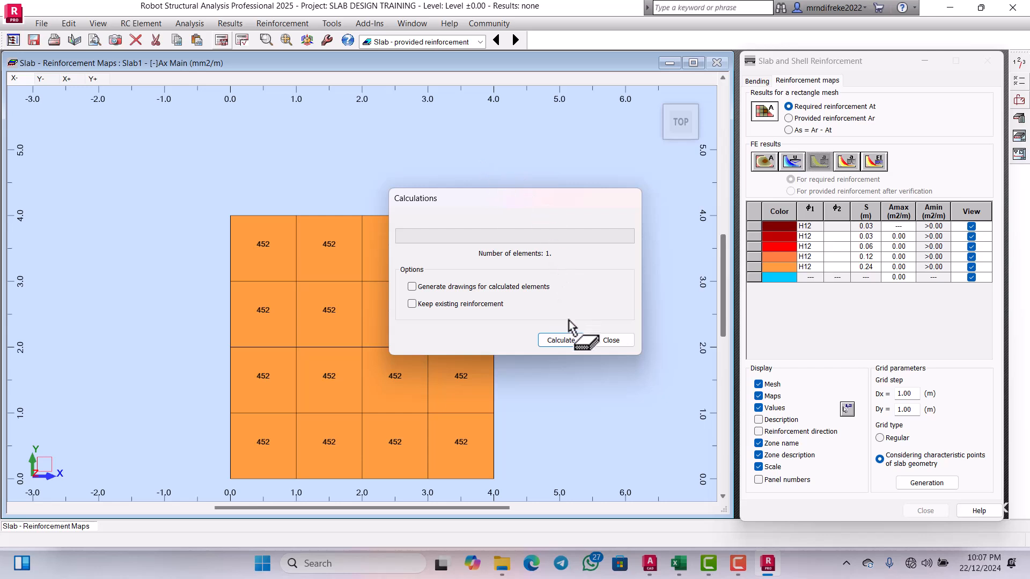
pyautogui.click(568, 340)
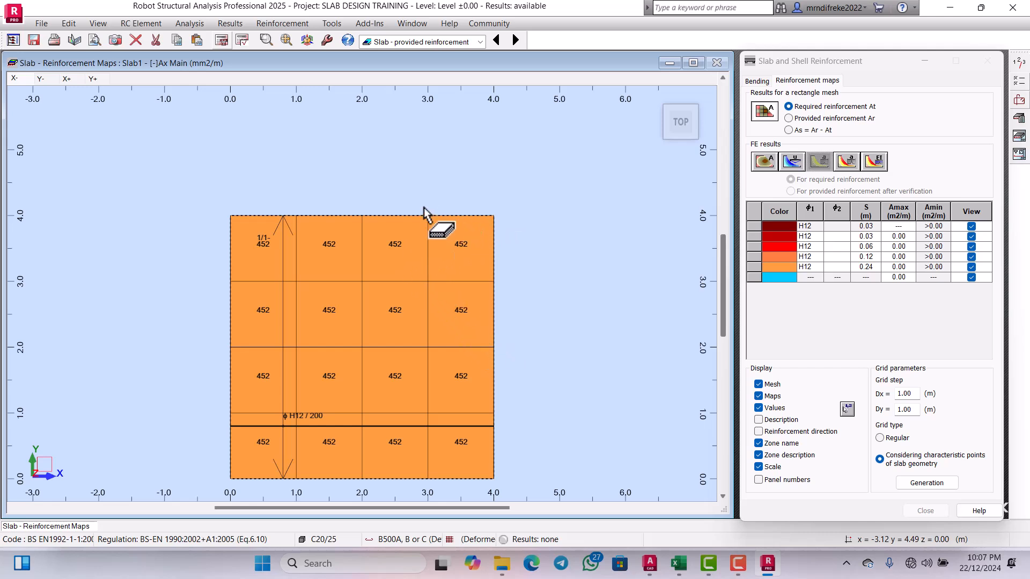
pyautogui.scroll(-1, 420, 215)
pyautogui.scroll(1, 413, 258)
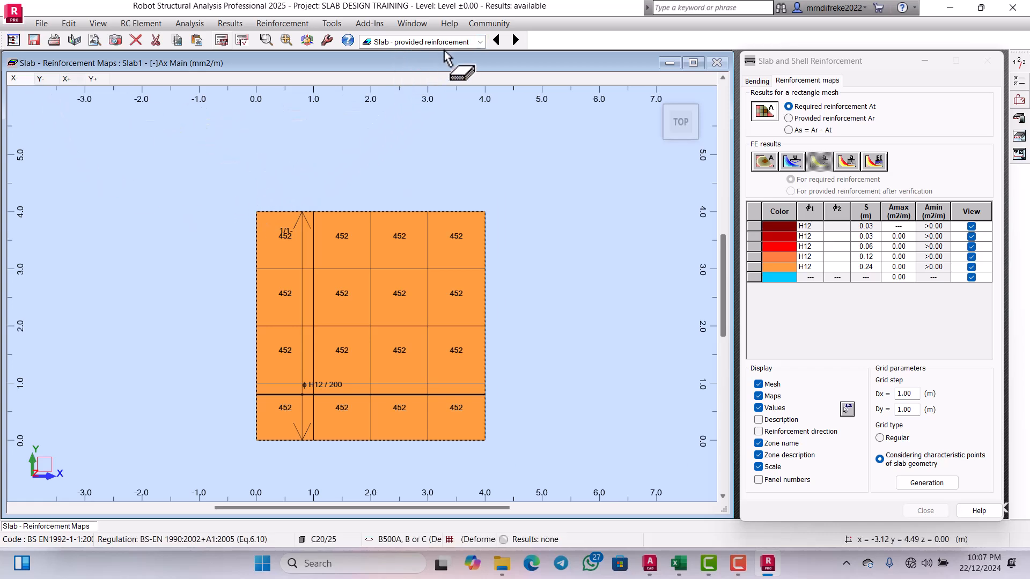
# - Switch to the Slab - reinforcement layout of RC Design and examine the bar arrangement of Slab1 in plan
pyautogui.click(480, 42)
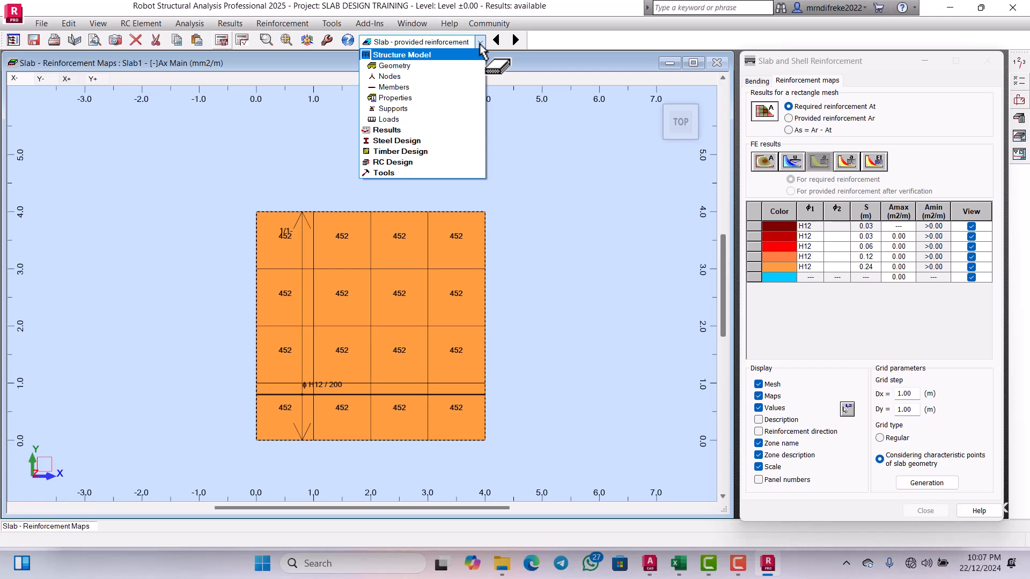
pyautogui.click(396, 163)
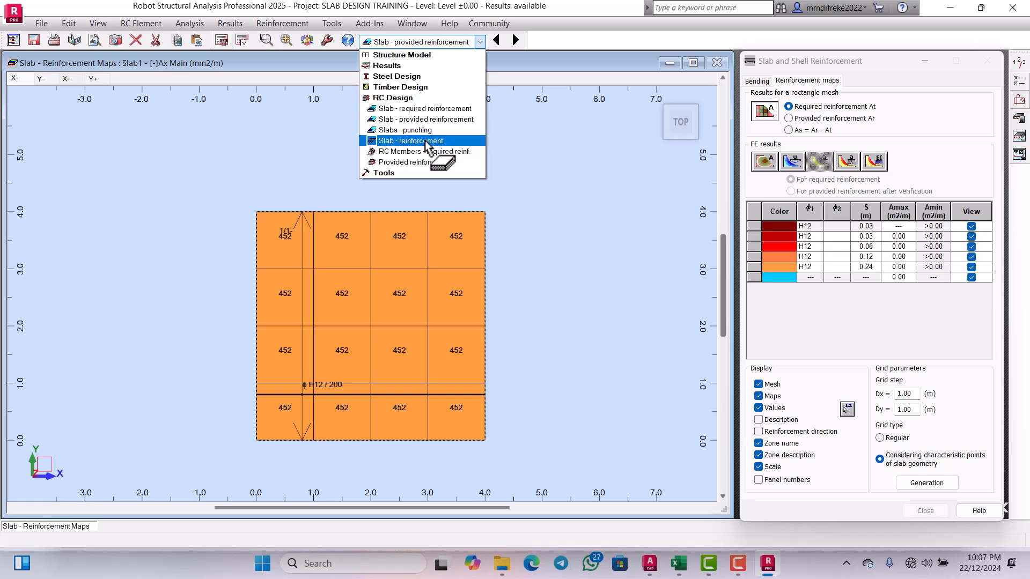
pyautogui.click(425, 141)
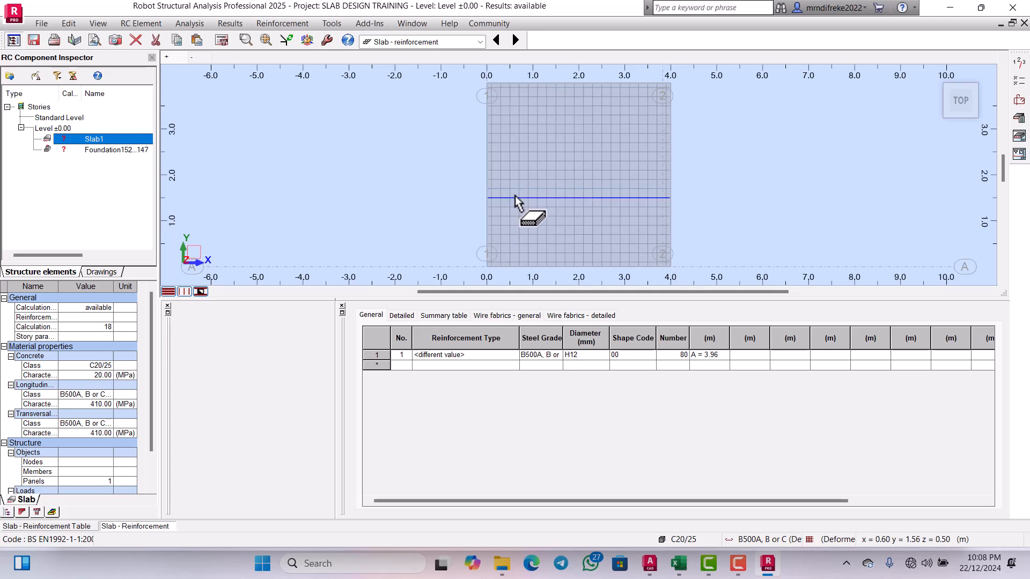
pyautogui.scroll(-2, 534, 190)
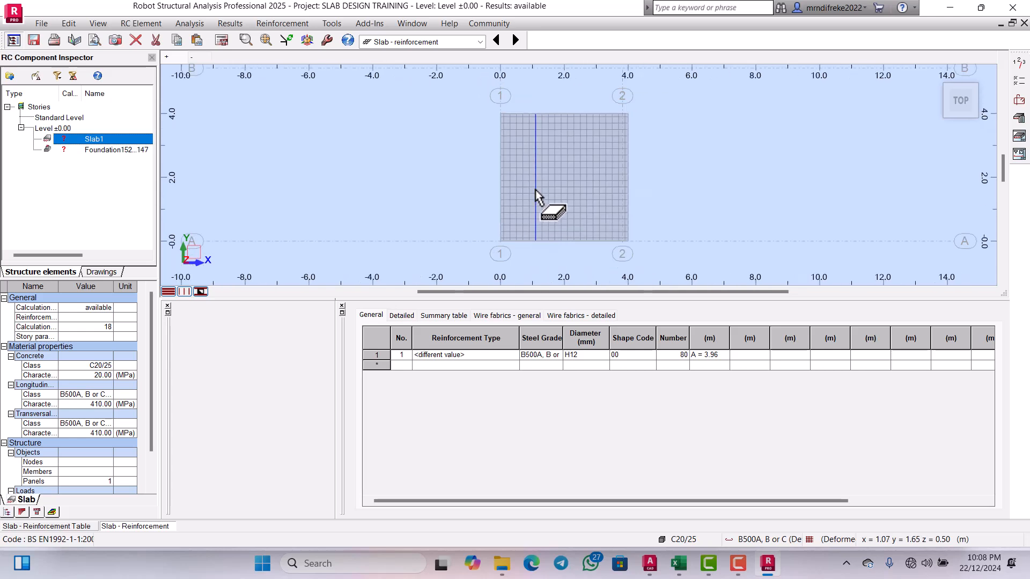
pyautogui.scroll(1, 549, 190)
pyautogui.scroll(1, 555, 177)
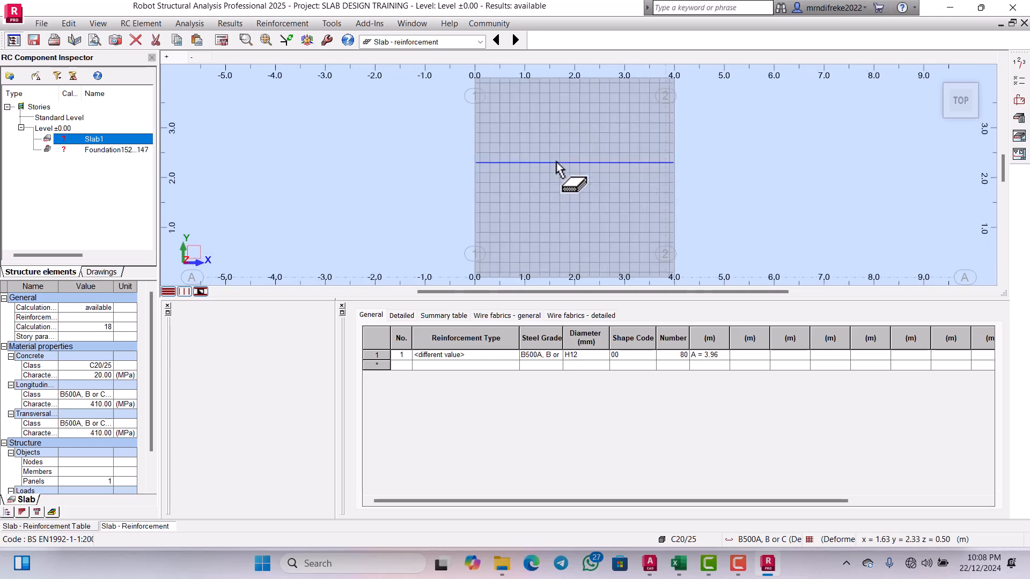
pyautogui.scroll(-1, 577, 184)
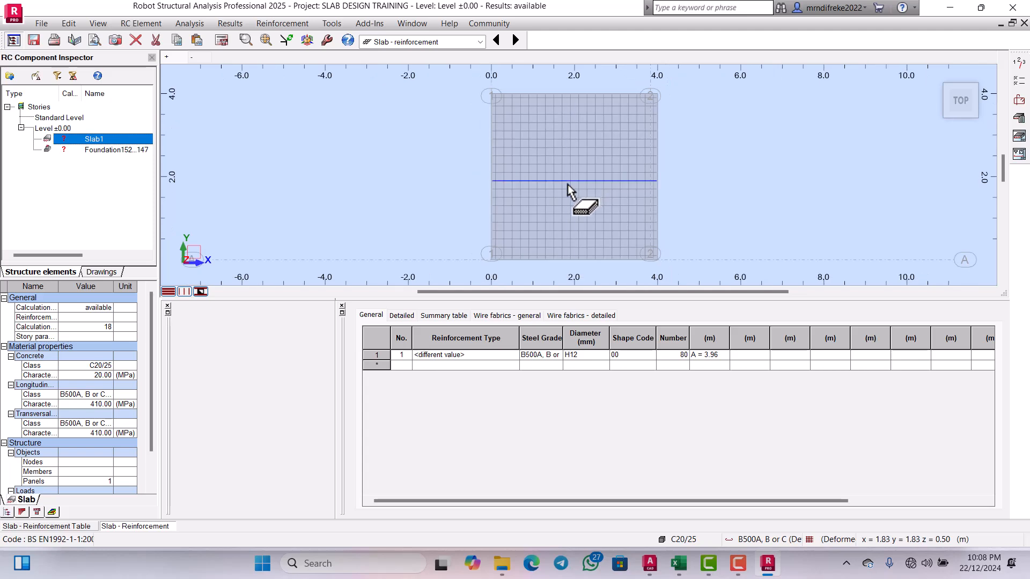
pyautogui.click(947, 97)
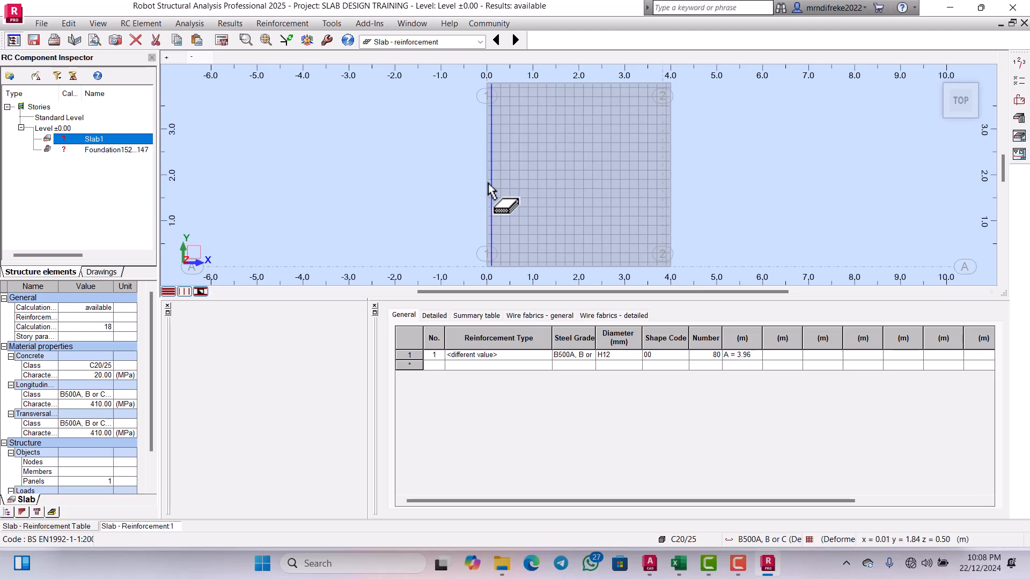
# - Show the detailed list of the slab's reinforcement bars and turn the slab to a 3D view
pyautogui.scroll(-1, 552, 178)
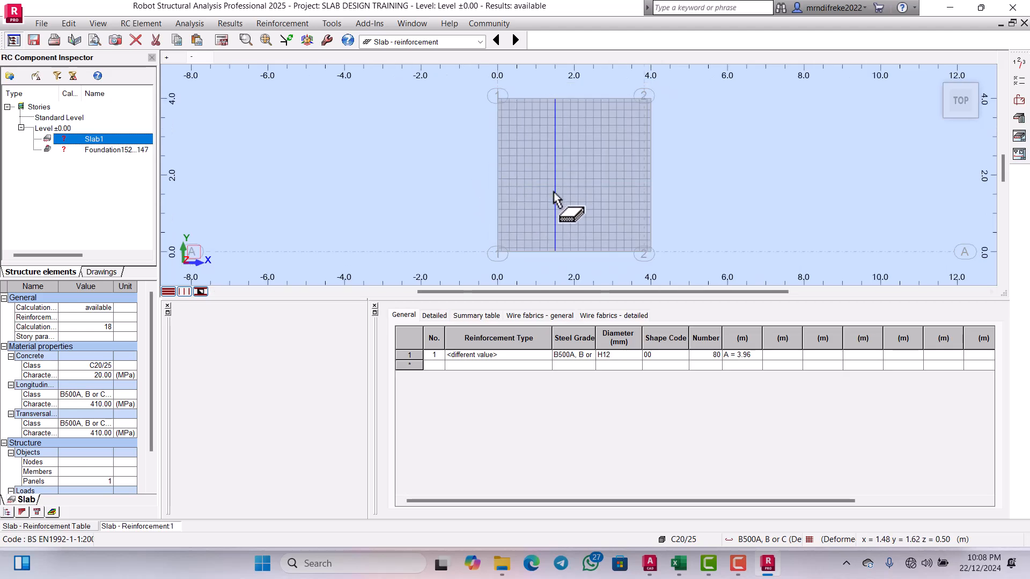
pyautogui.click(435, 316)
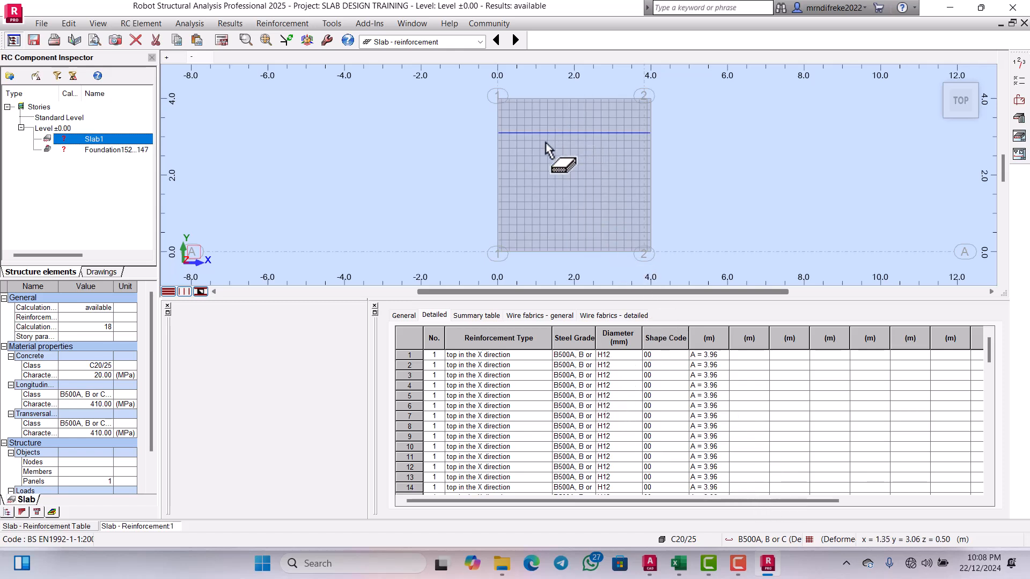
pyautogui.click(947, 94)
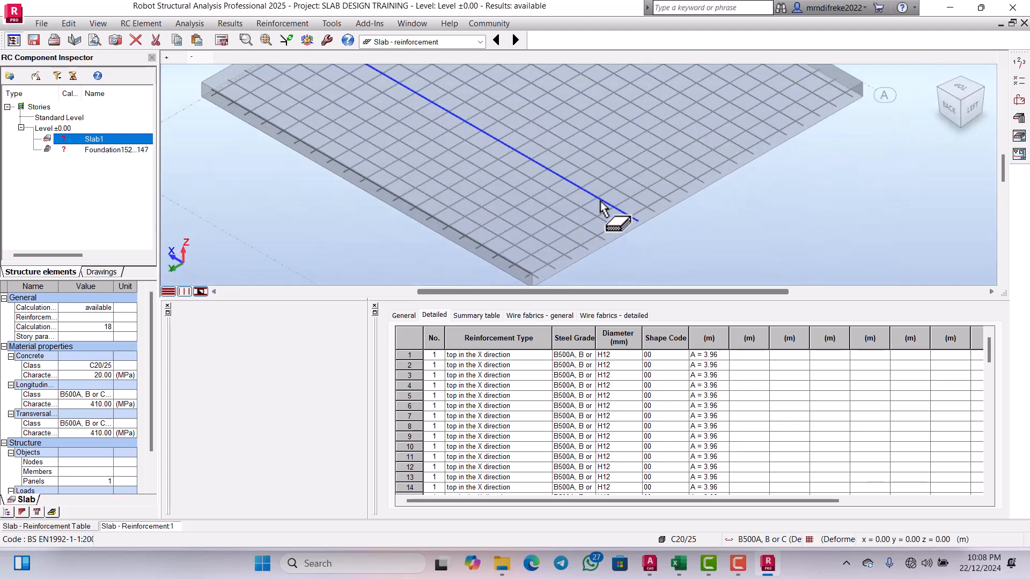
# - Select individual bottom bars in the X and Y directions in the 3D slab and inspect their bar properties
pyautogui.click(601, 207)
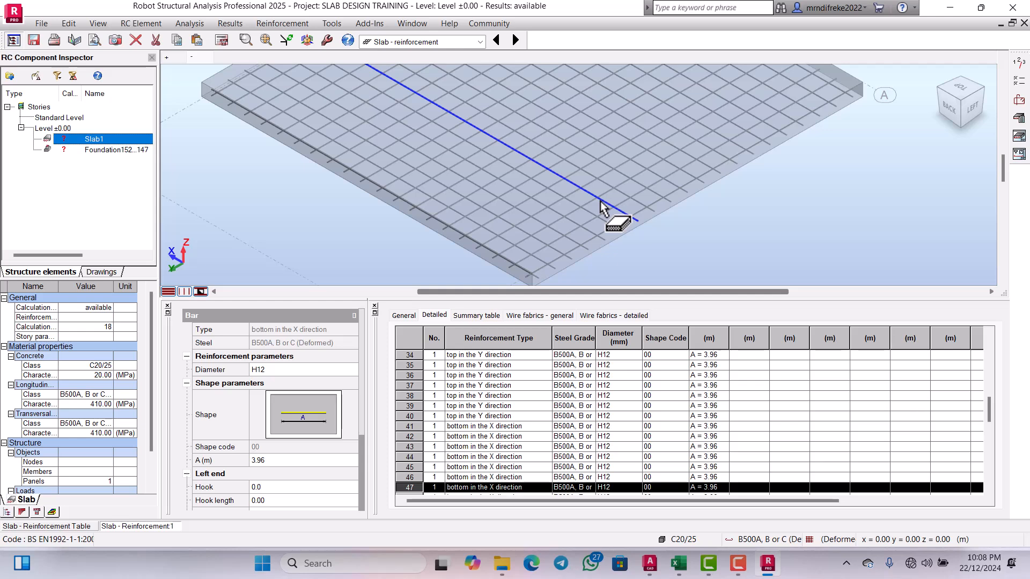
pyautogui.scroll(-1, 600, 209)
pyautogui.click(597, 215)
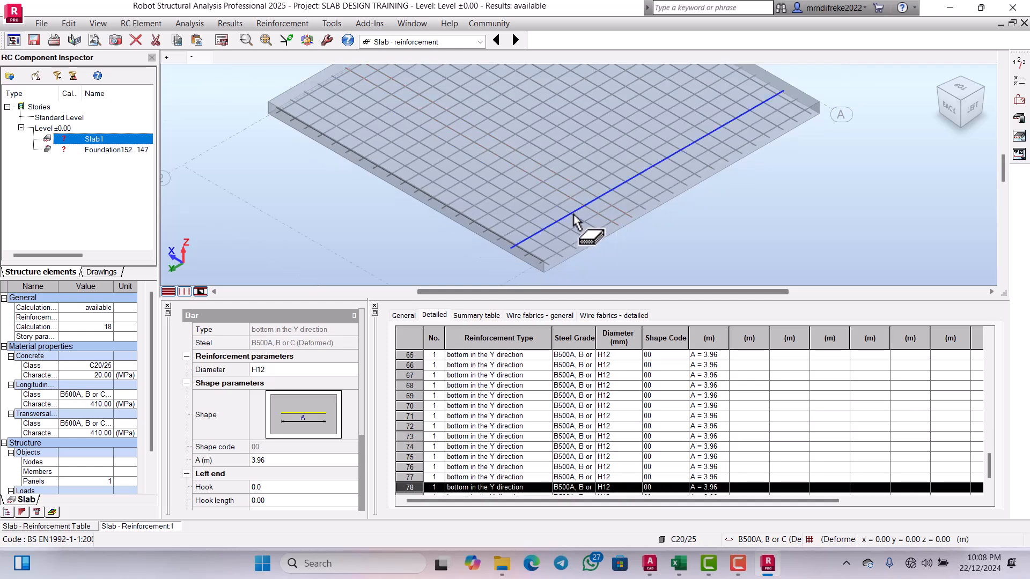
pyautogui.click(538, 209)
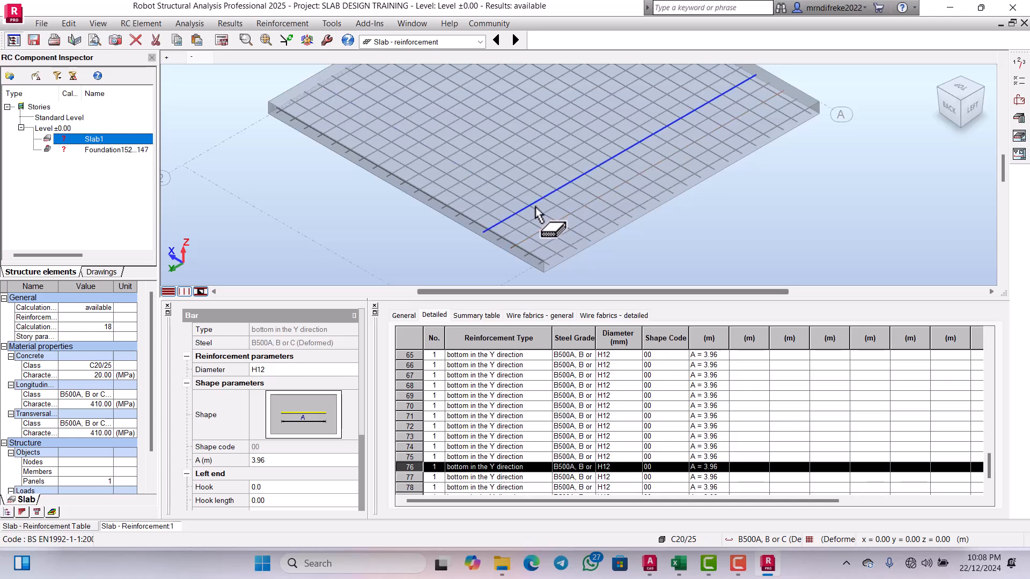
pyautogui.click(540, 216)
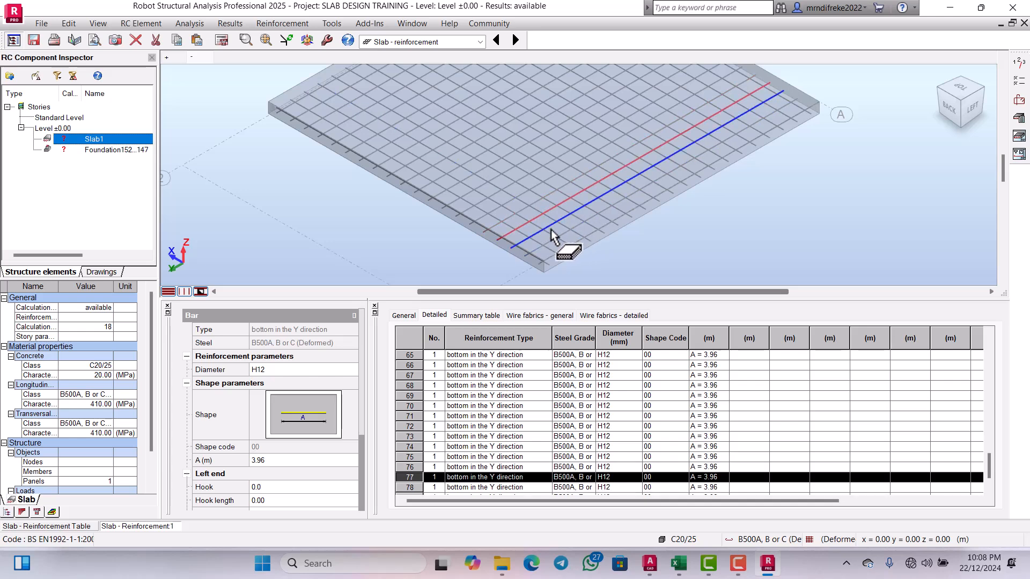
pyautogui.scroll(-1, 531, 236)
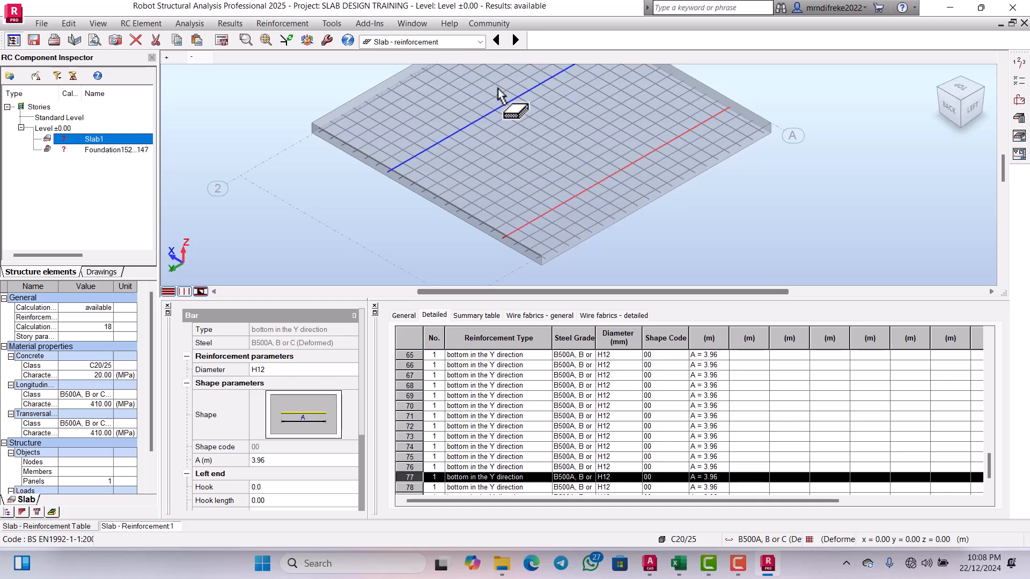
# - Return to the Slab - required reinforcement layout, start the provided reinforcement of RC elements and bring up the reinforcement maps of Slab1
pyautogui.click(480, 43)
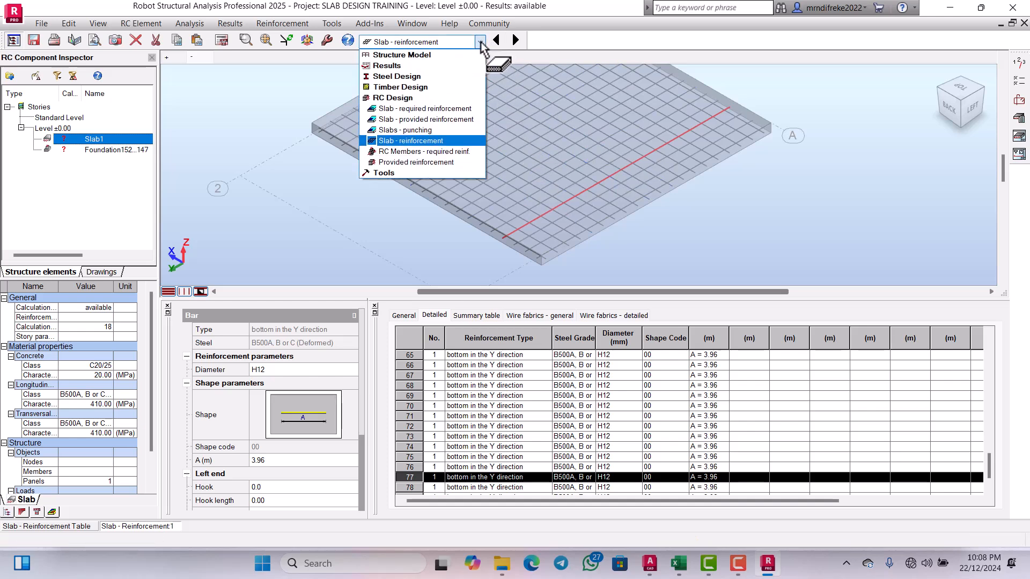
pyautogui.click(458, 110)
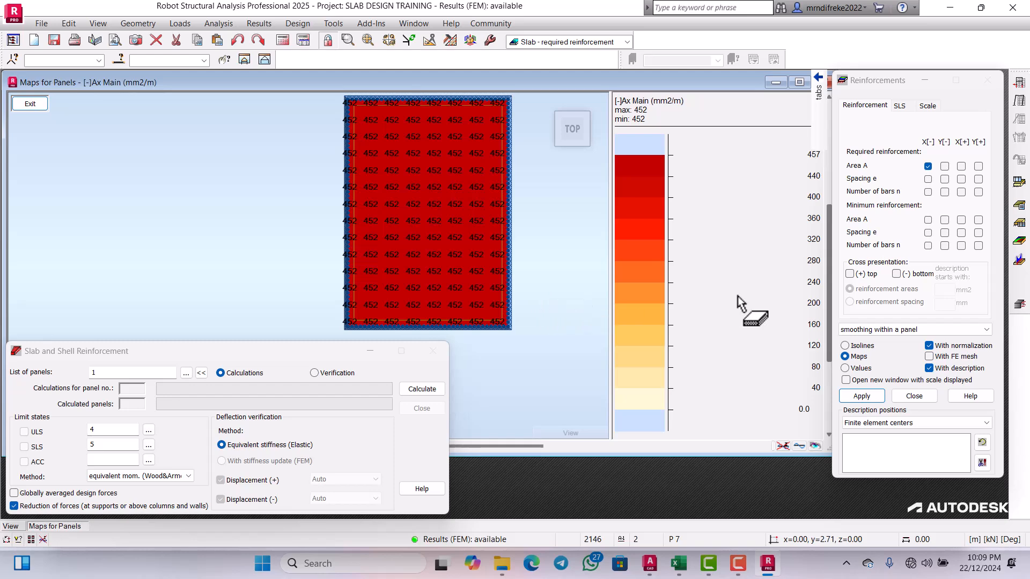
pyautogui.click(1020, 305)
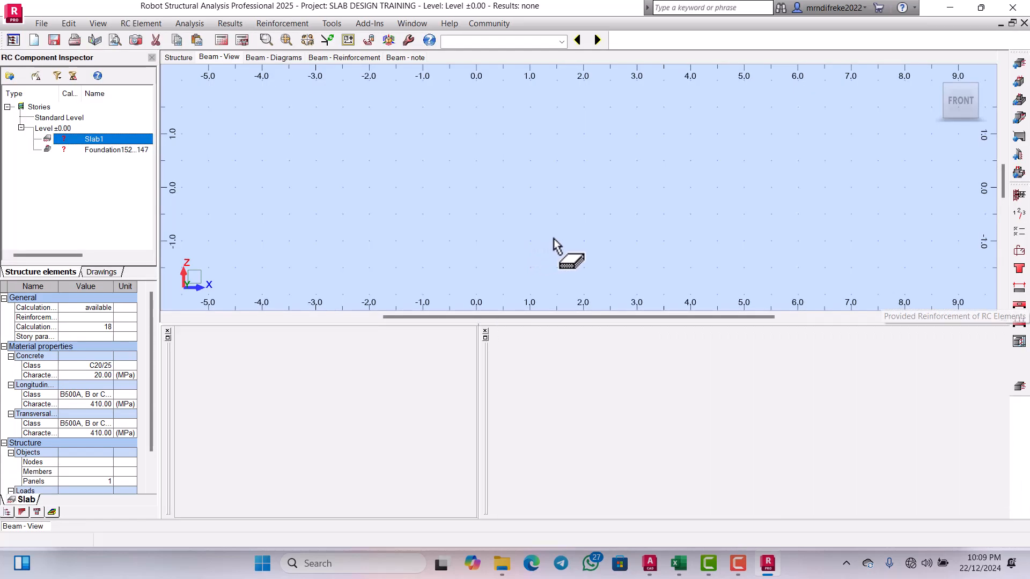
pyautogui.click(633, 225)
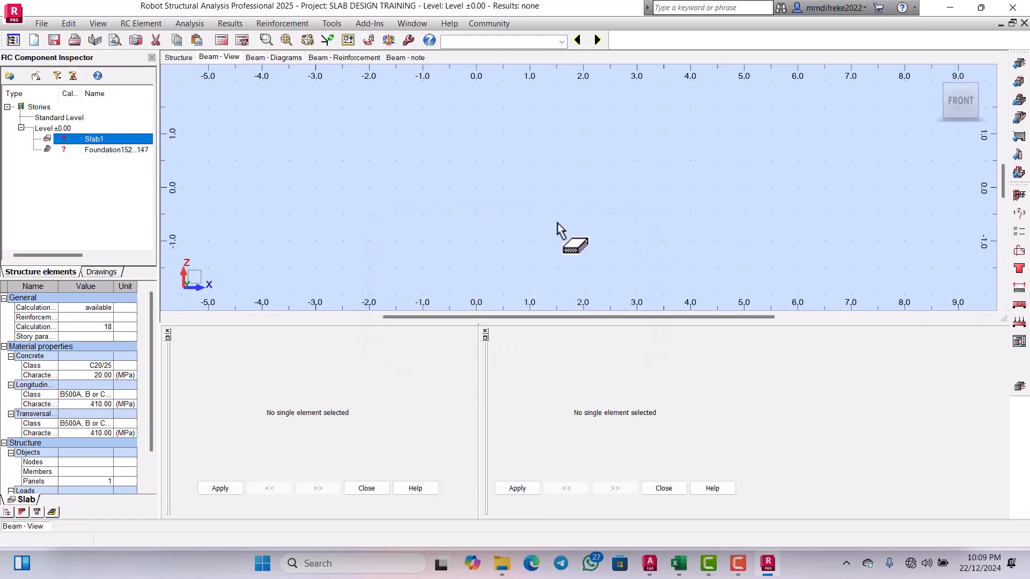
pyautogui.moveTo(78, 144); pyautogui.dragTo(484, 199)
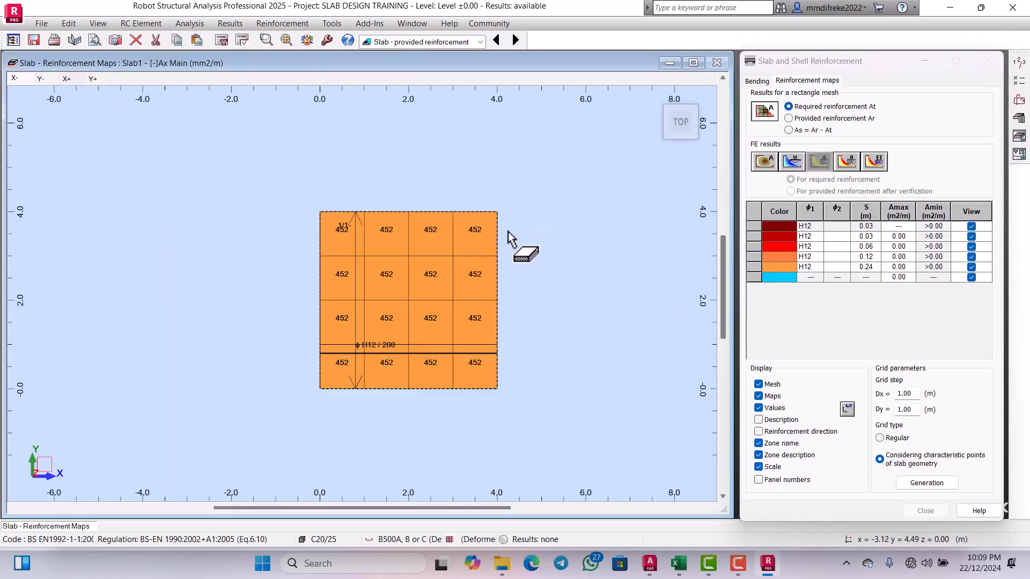
# - Examine the bar diameter and spacing descriptions on Slab1's X- and Y- reinforcement maps
pyautogui.scroll(4, 395, 370)
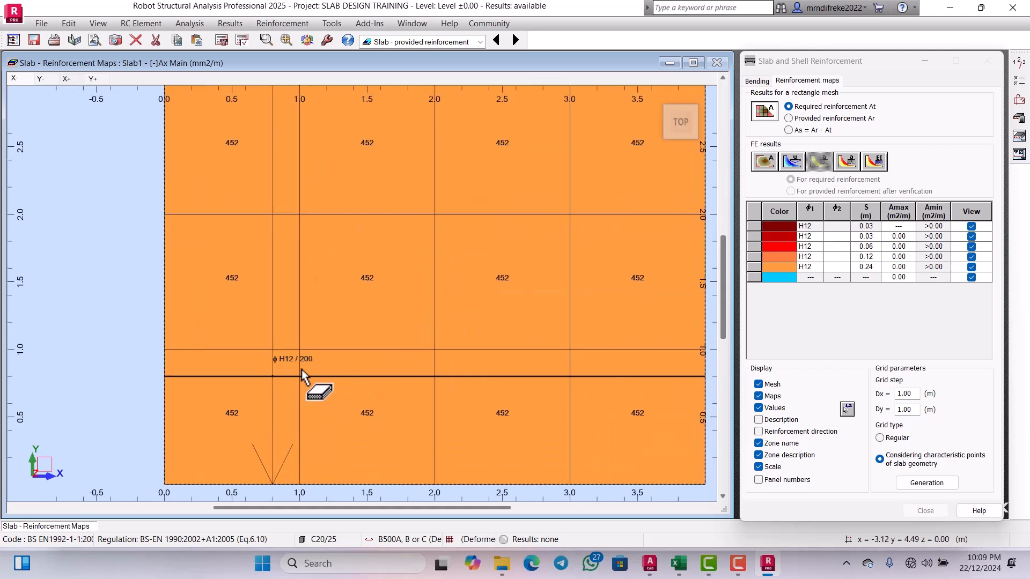
pyautogui.scroll(-1, 329, 385)
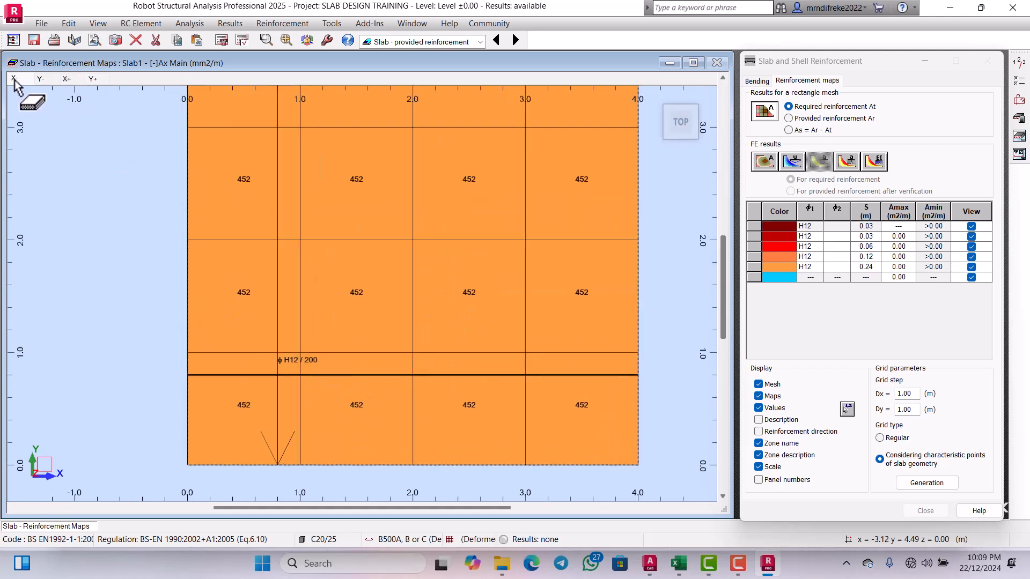
pyautogui.click(41, 79)
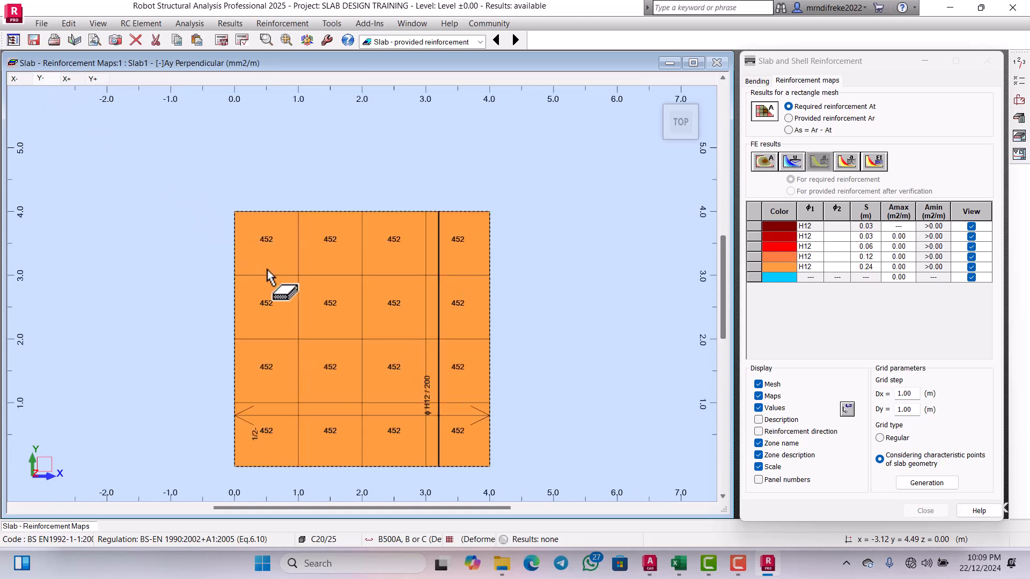
pyautogui.scroll(3, 329, 384)
pyautogui.scroll(3, 371, 397)
pyautogui.scroll(-4, 316, 290)
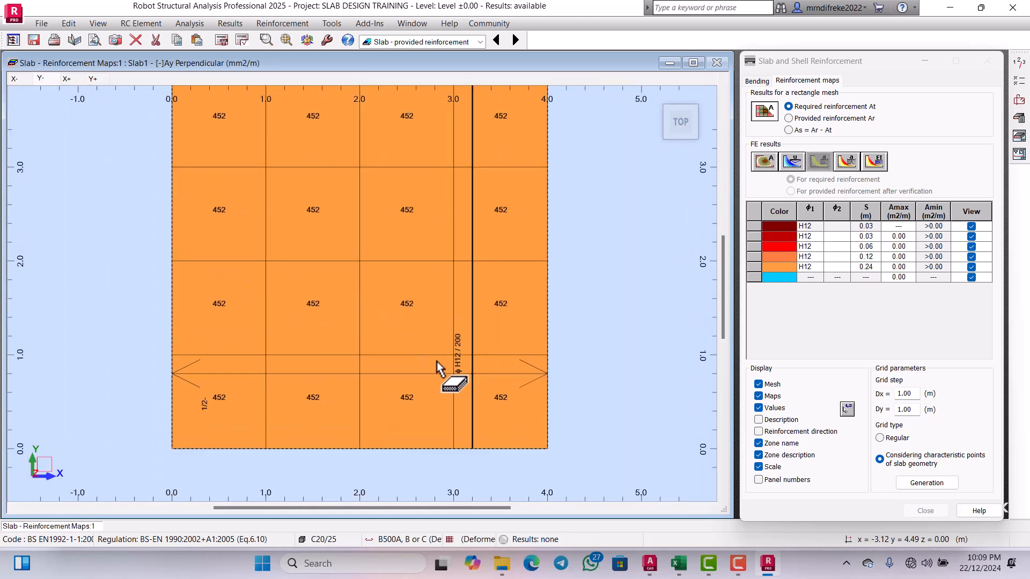
pyautogui.scroll(2, 466, 397)
pyautogui.scroll(1, 466, 400)
pyautogui.scroll(1, 455, 337)
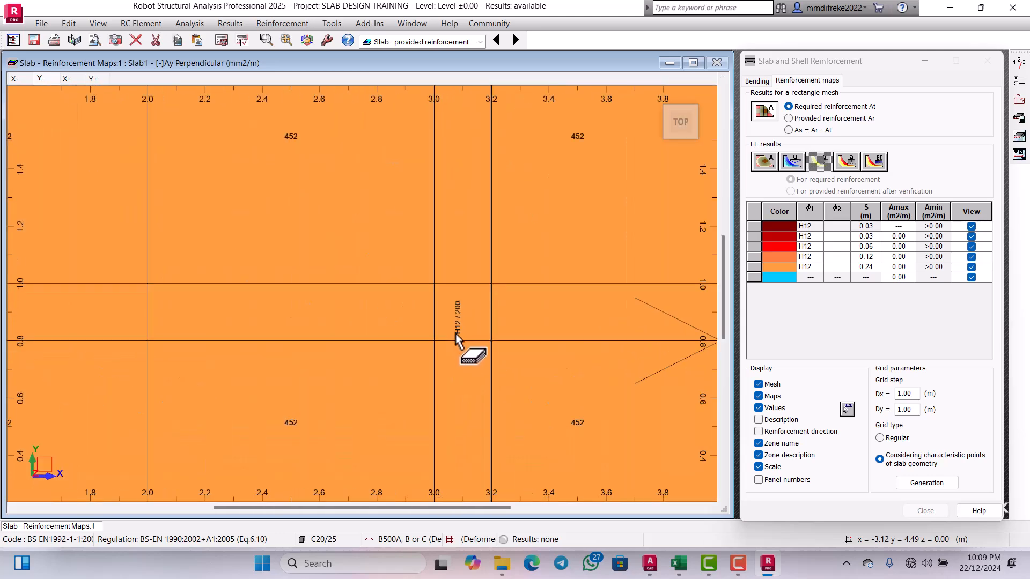
pyautogui.scroll(-3, 483, 357)
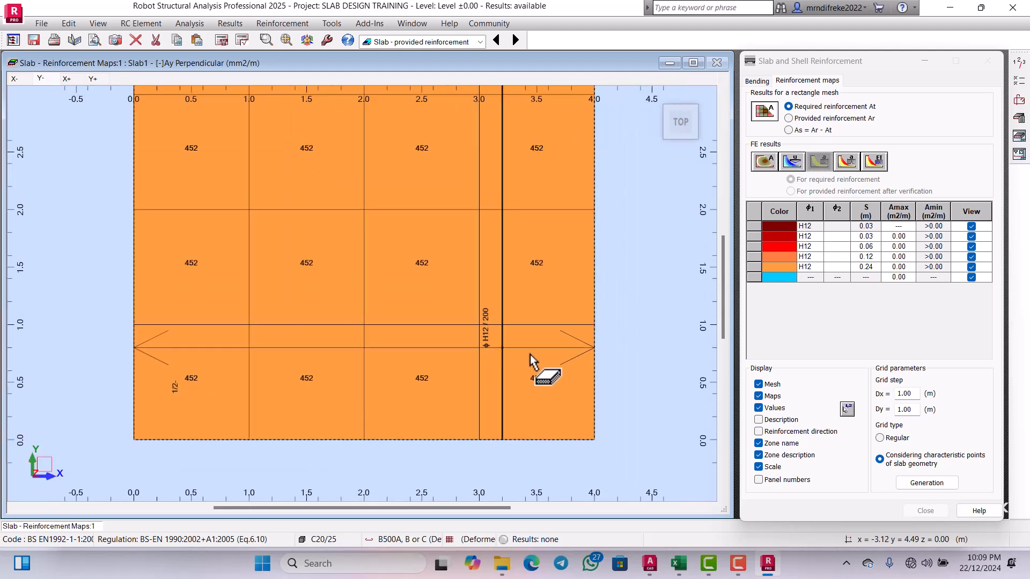
pyautogui.scroll(1, 496, 367)
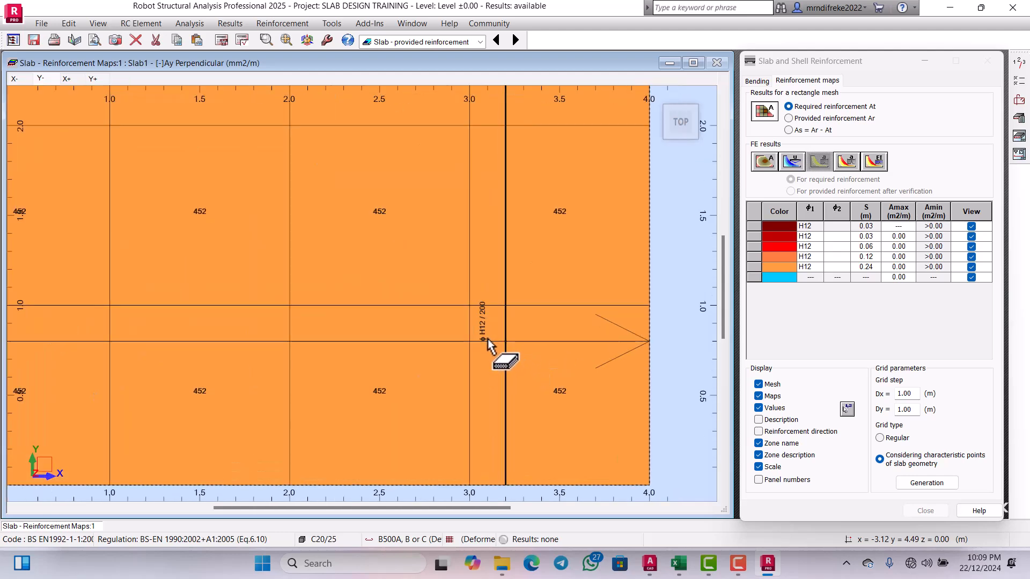
pyautogui.scroll(-2, 524, 330)
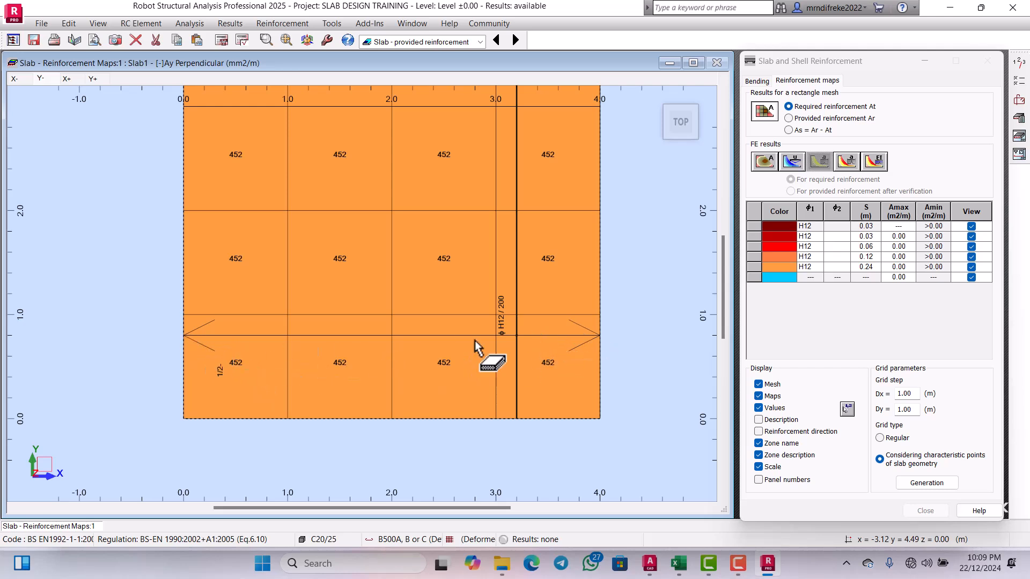
# - Compare the bar descriptions on Slab1's X- and X+ reinforcement maps
pyautogui.click(16, 80)
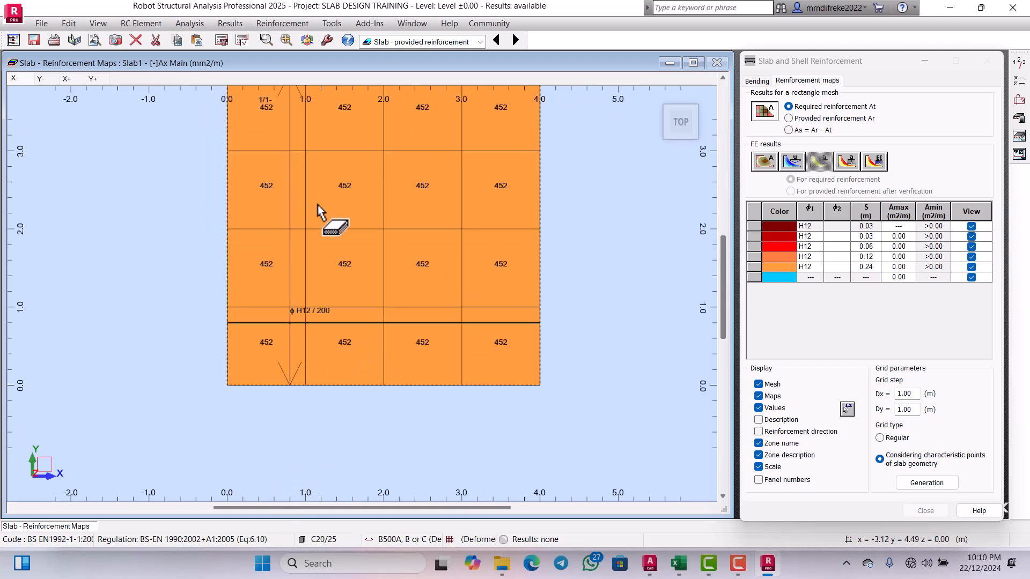
pyautogui.scroll(2, 329, 335)
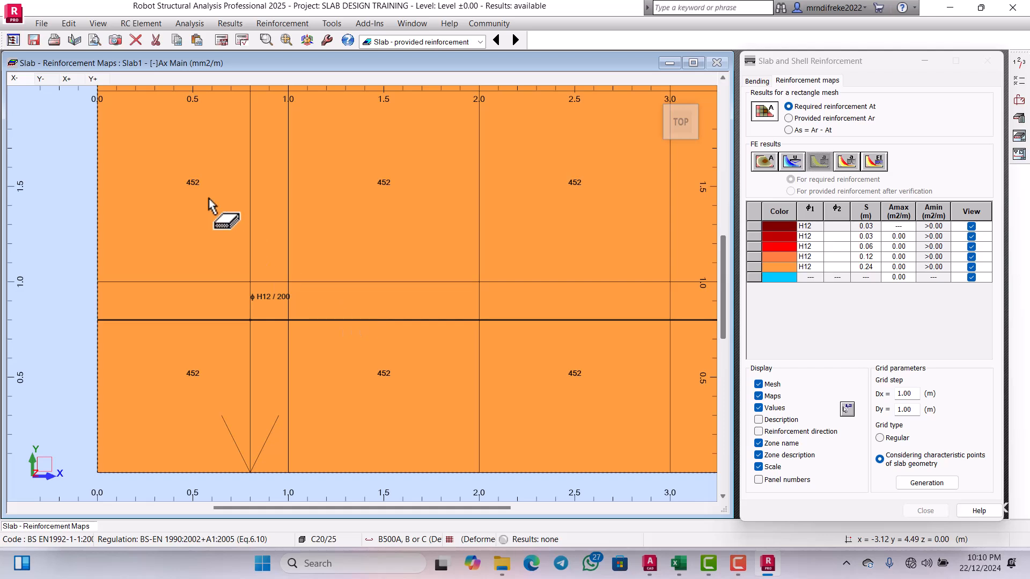
pyautogui.click(65, 80)
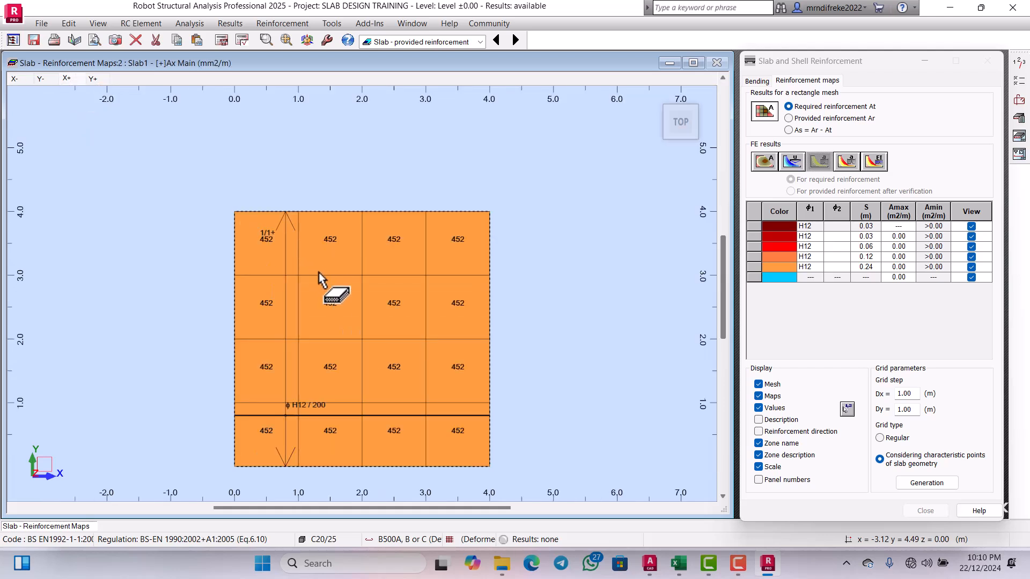
pyautogui.scroll(5, 337, 400)
pyautogui.scroll(-2, 350, 310)
pyautogui.scroll(2, 274, 429)
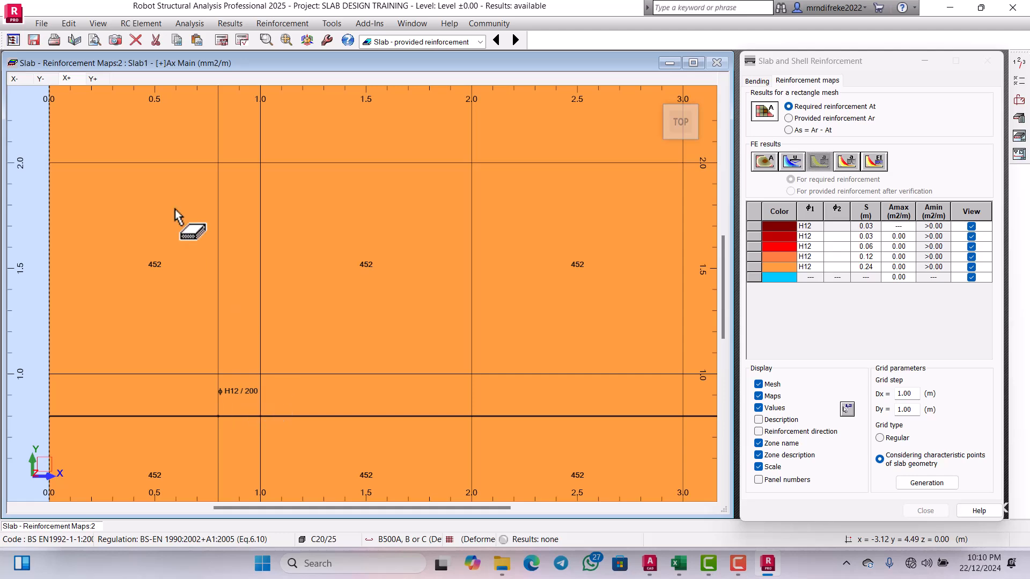
# - Examine the bar diameter, spacing and distribution range on Slab1's Y+ reinforcement map
pyautogui.click(93, 79)
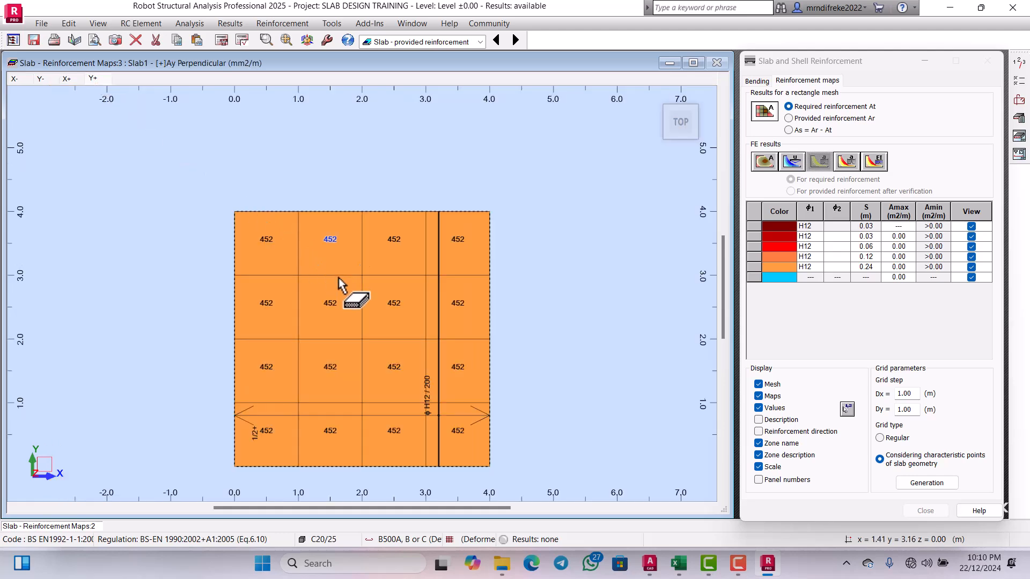
pyautogui.scroll(3, 455, 417)
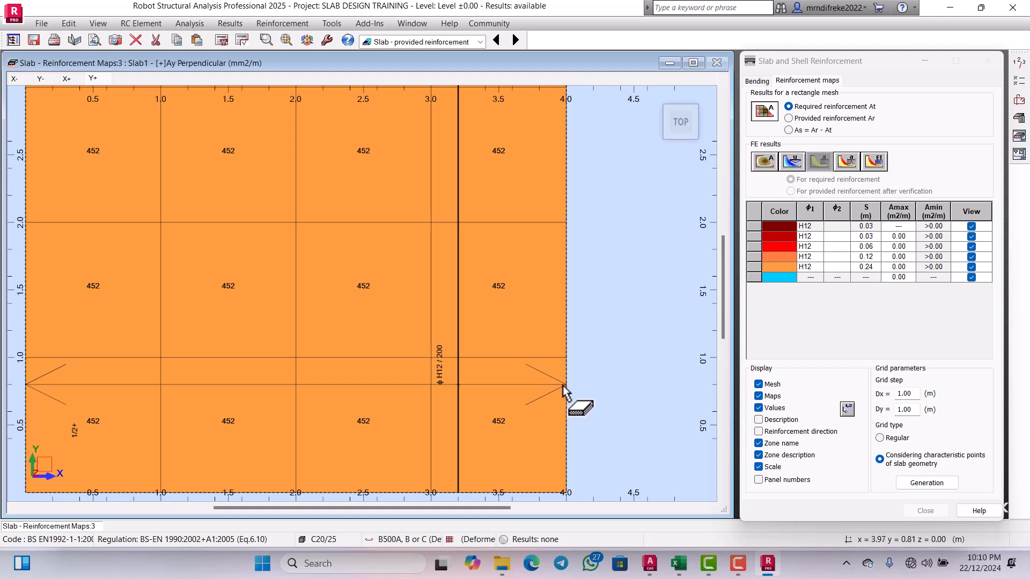
pyautogui.scroll(-1, 564, 391)
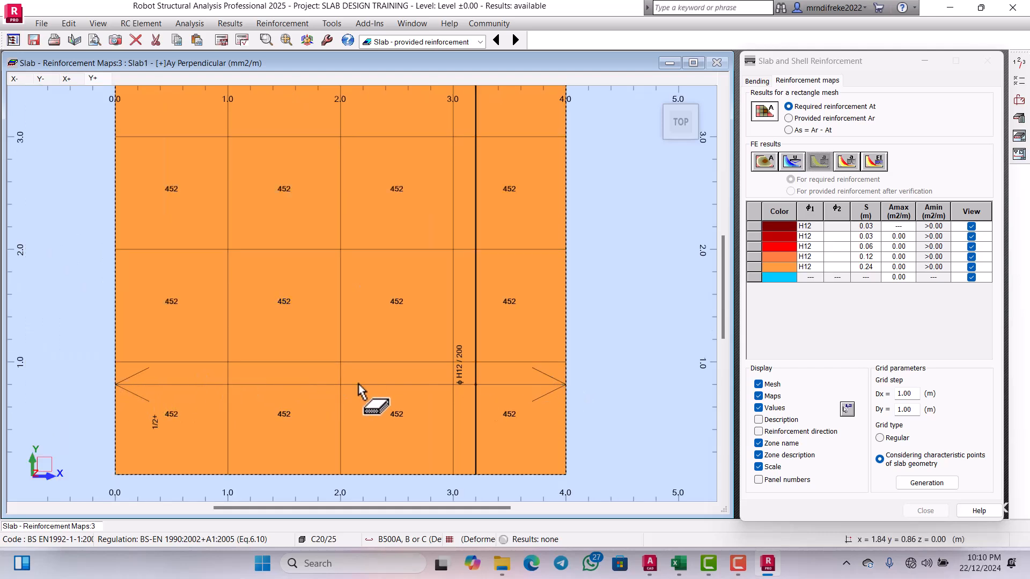
pyautogui.scroll(-2, 453, 300)
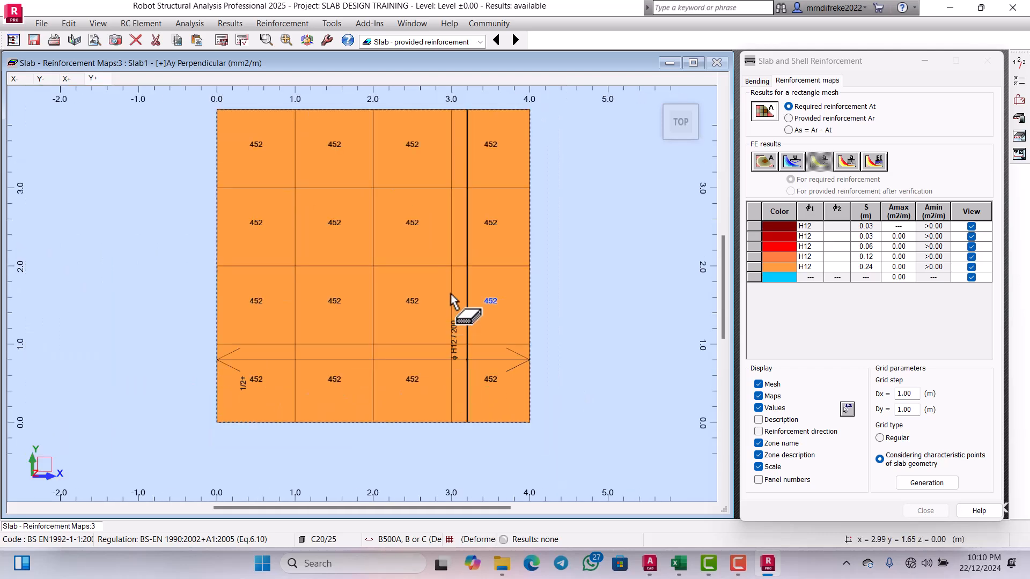
pyautogui.scroll(-2, 491, 299)
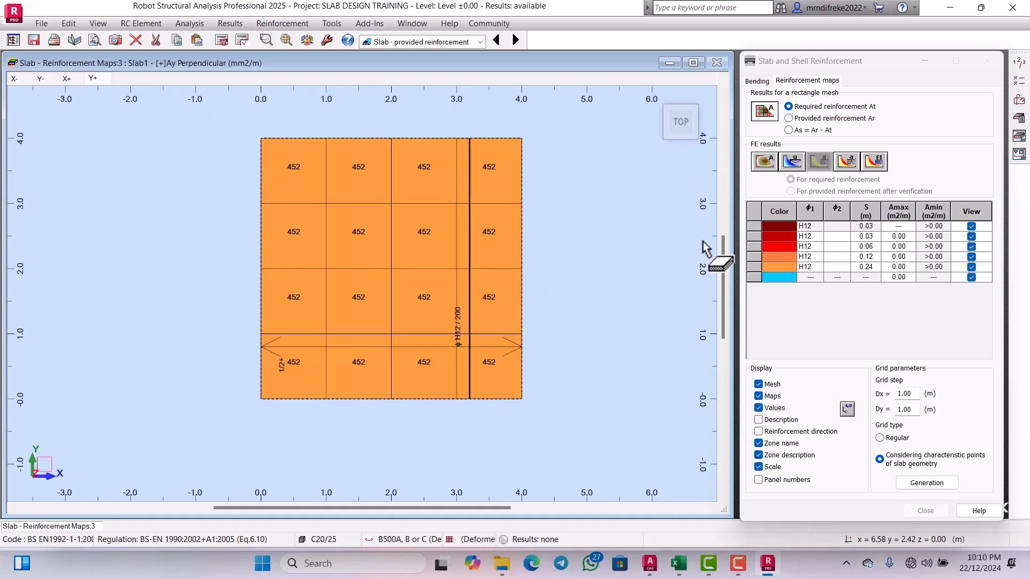
pyautogui.scroll(2, 549, 266)
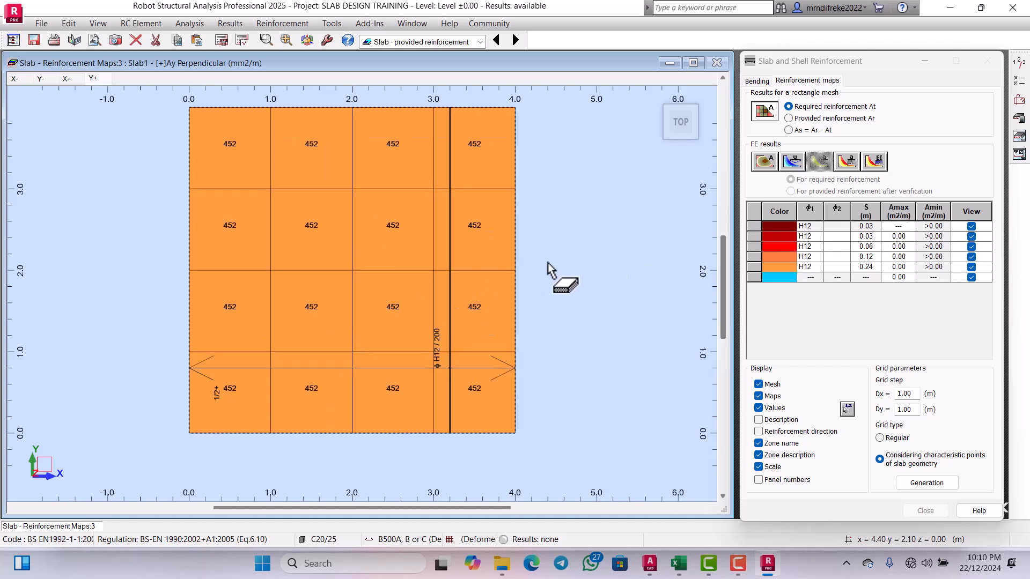
# - Generate Slab1's calculation note and review its bar diameters, cover, concrete and design hypothesis data
pyautogui.click(1021, 123)
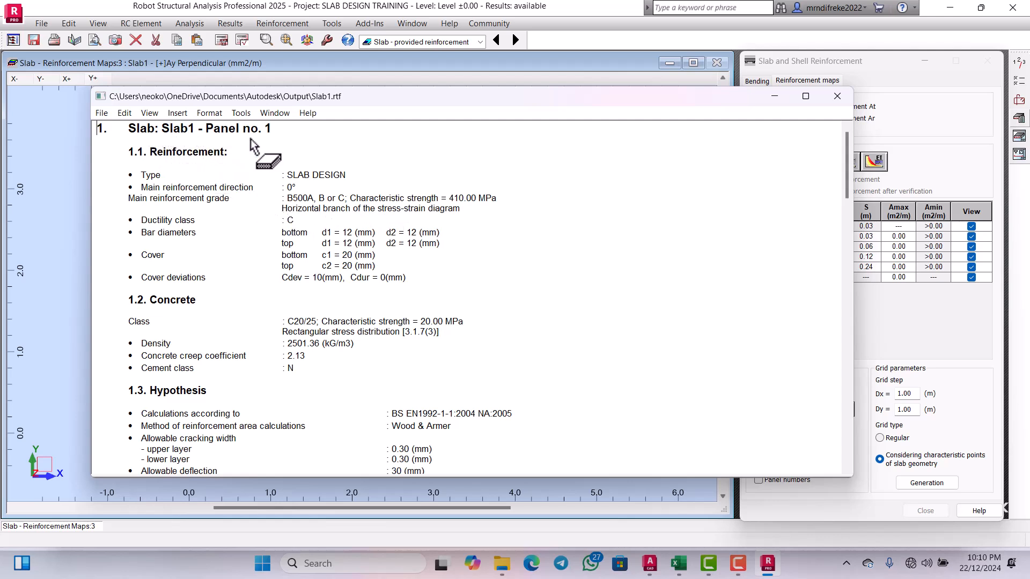
pyautogui.scroll(-4, 289, 150)
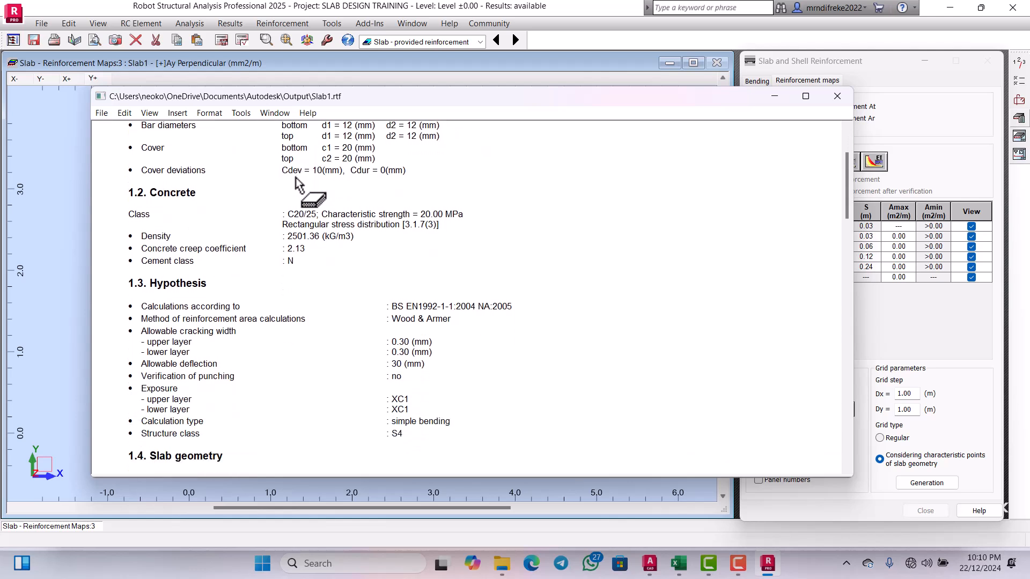
pyautogui.scroll(3, 167, 185)
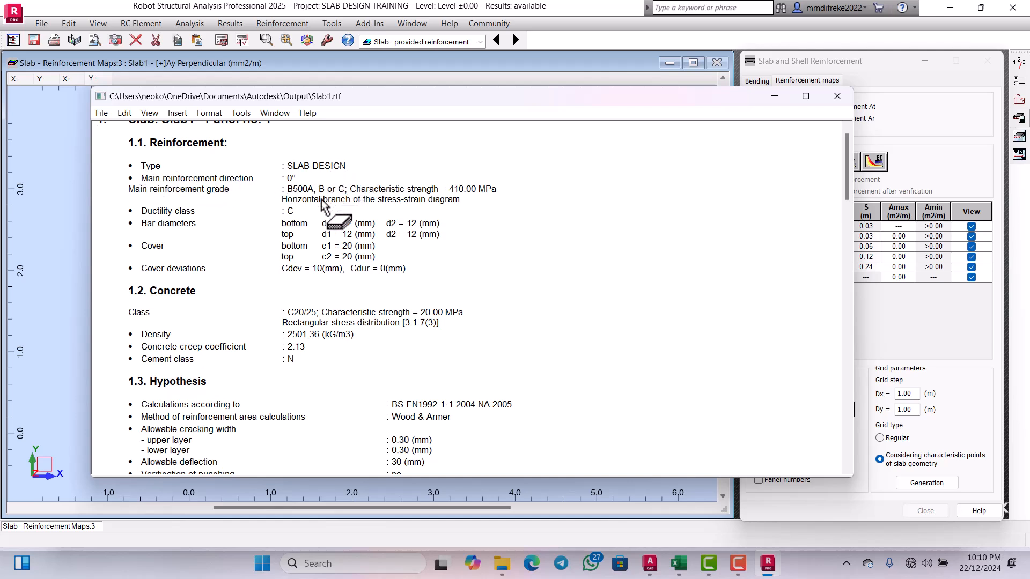
pyautogui.scroll(-1, 312, 219)
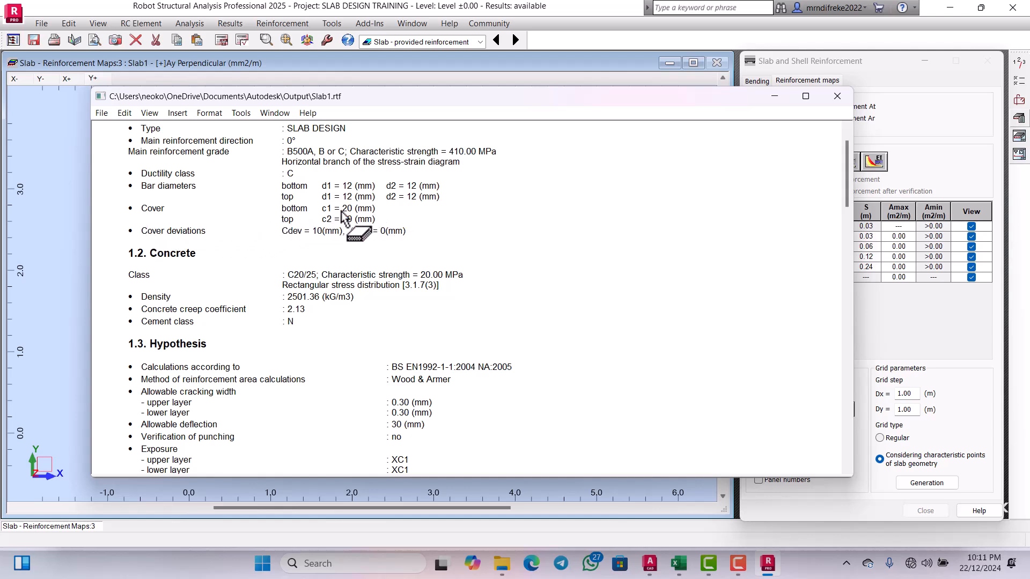
pyautogui.scroll(-1, 379, 230)
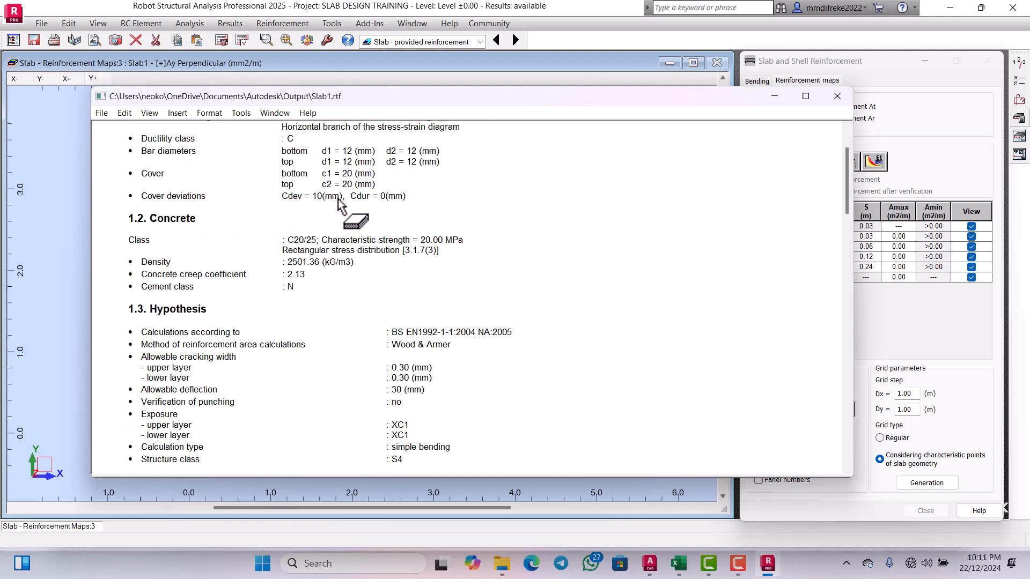
pyautogui.scroll(-2, 374, 210)
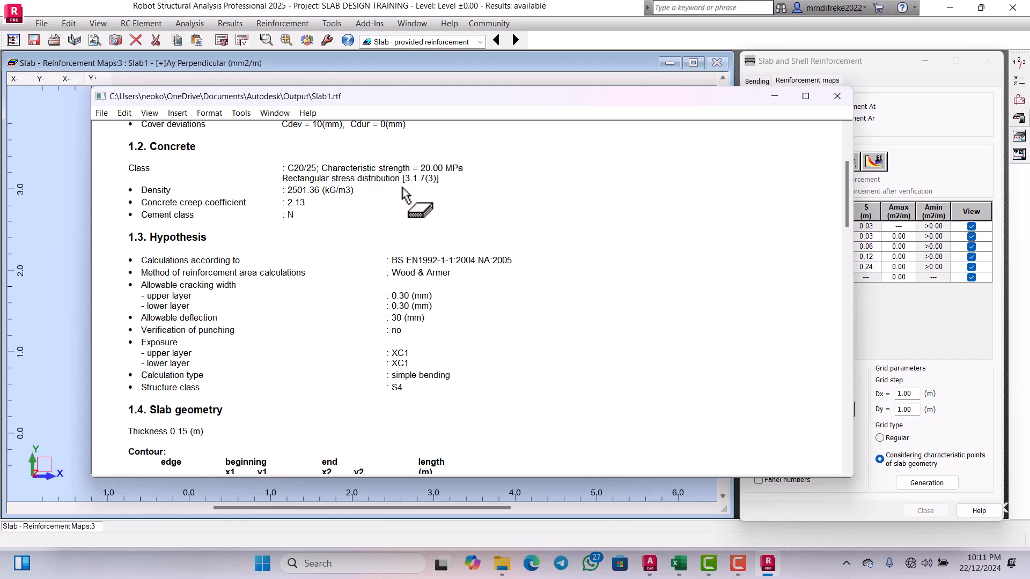
# - Examine the slab geometry, bending moments and reinforcement, deflection, cracking and loads sections of the calculation note
pyautogui.scroll(-5, 291, 218)
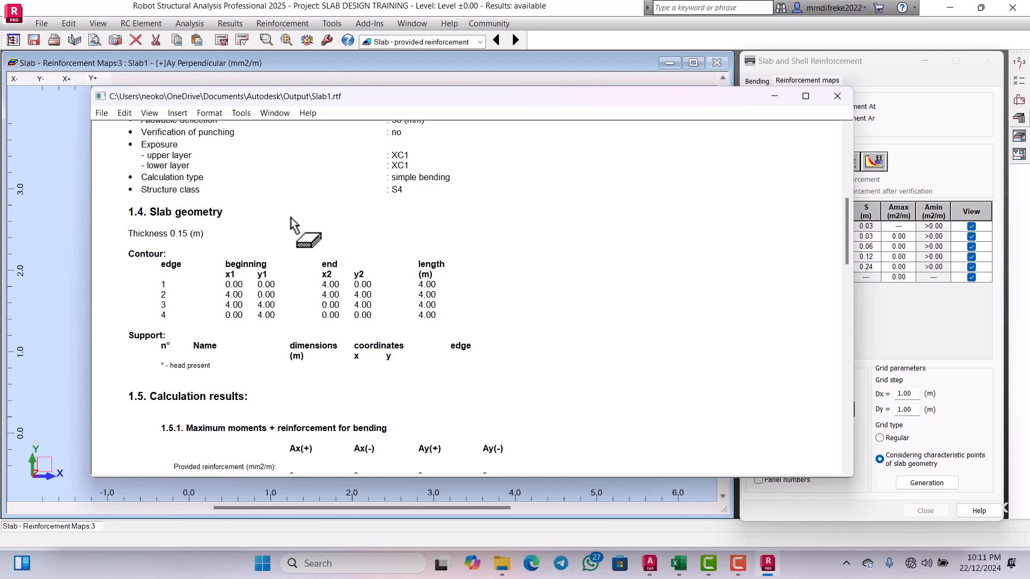
pyautogui.scroll(-6, 291, 217)
pyautogui.scroll(-3, 291, 219)
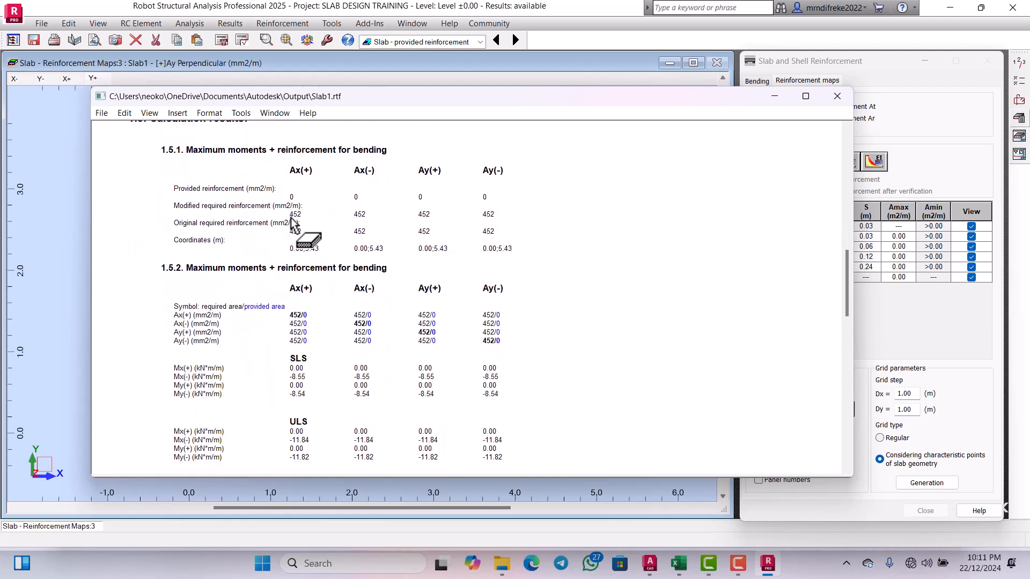
pyautogui.scroll(-2, 291, 219)
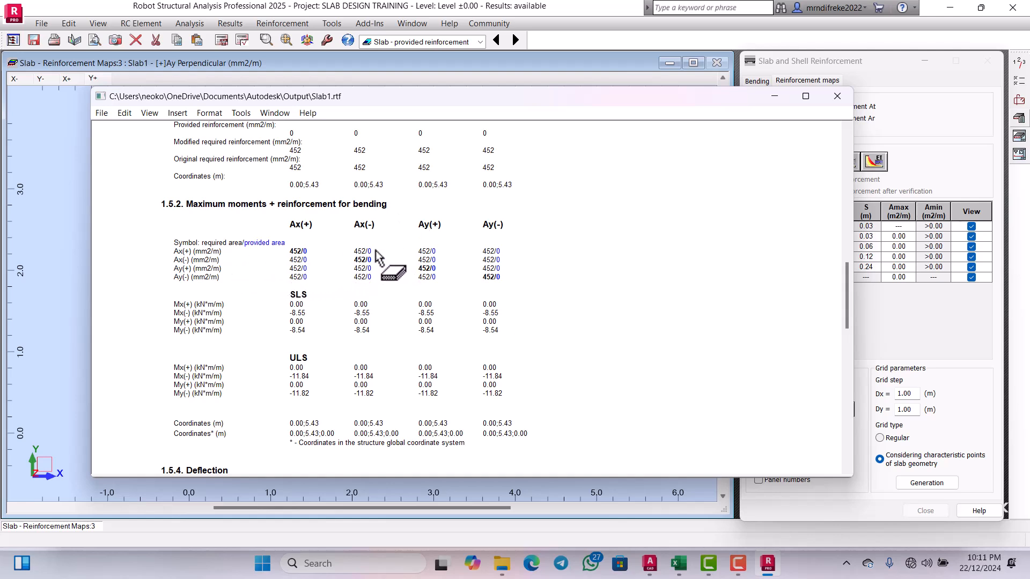
pyautogui.scroll(-10, 374, 263)
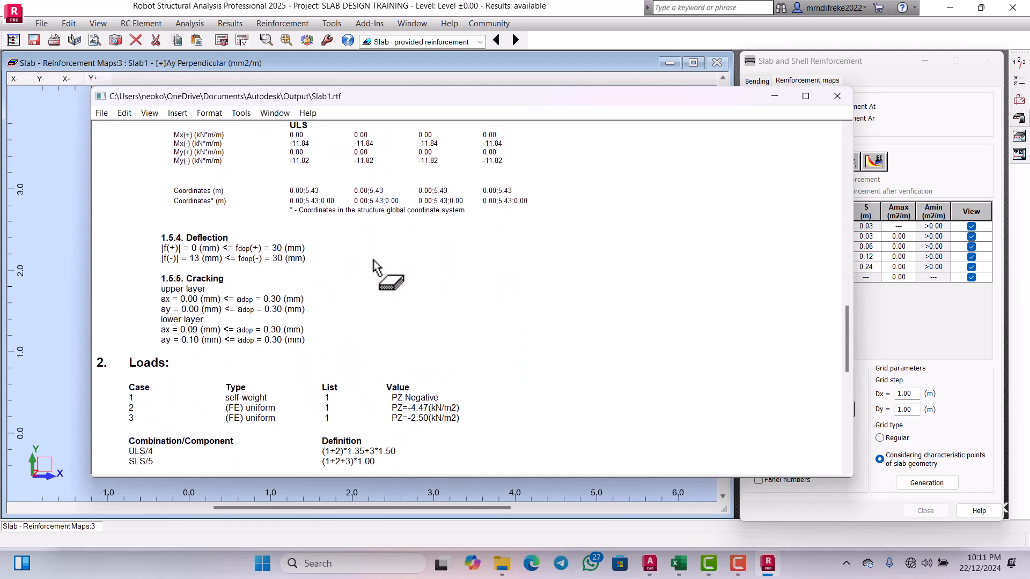
pyautogui.scroll(-1, 374, 266)
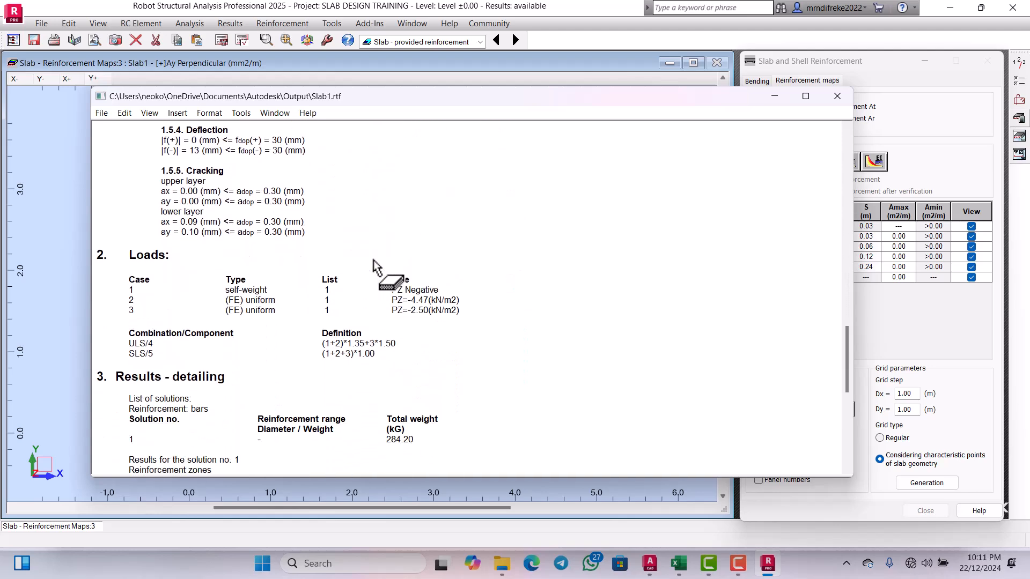
pyautogui.scroll(5, 374, 265)
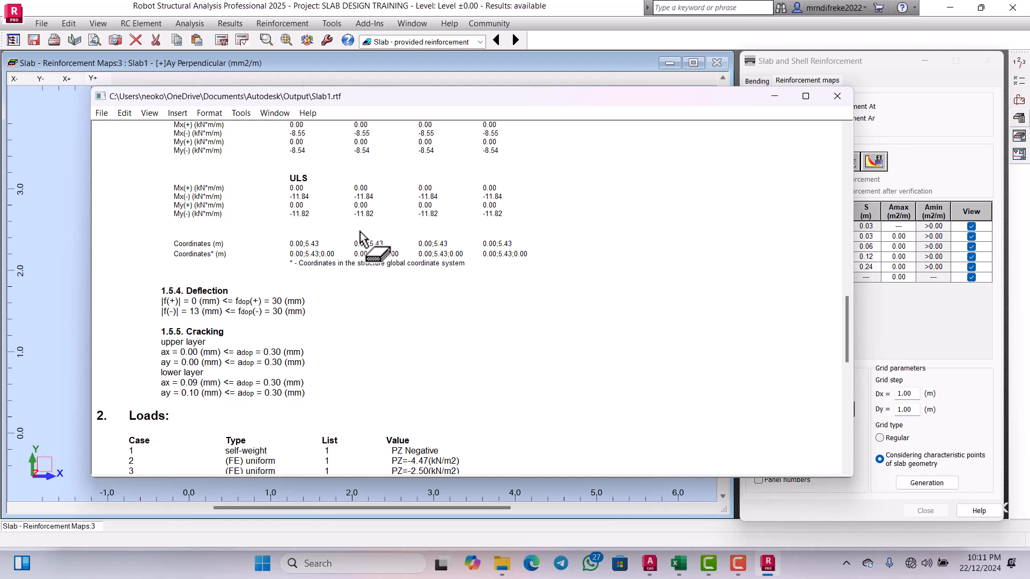
# - Compare required and provided reinforcement in the note's detailing results, check the material survey and return to the note's beginning
pyautogui.scroll(-13, 360, 236)
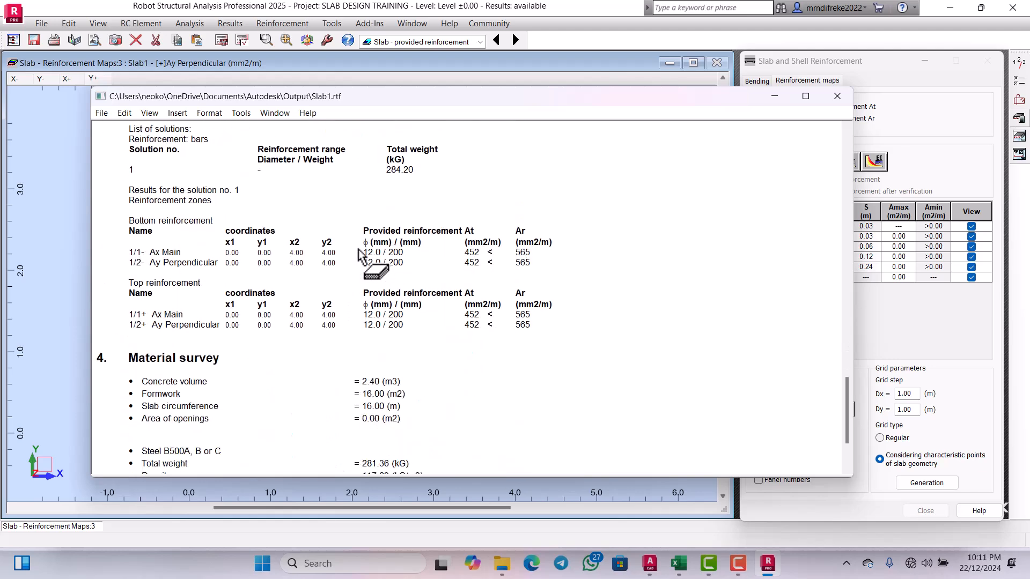
pyautogui.scroll(-2, 360, 265)
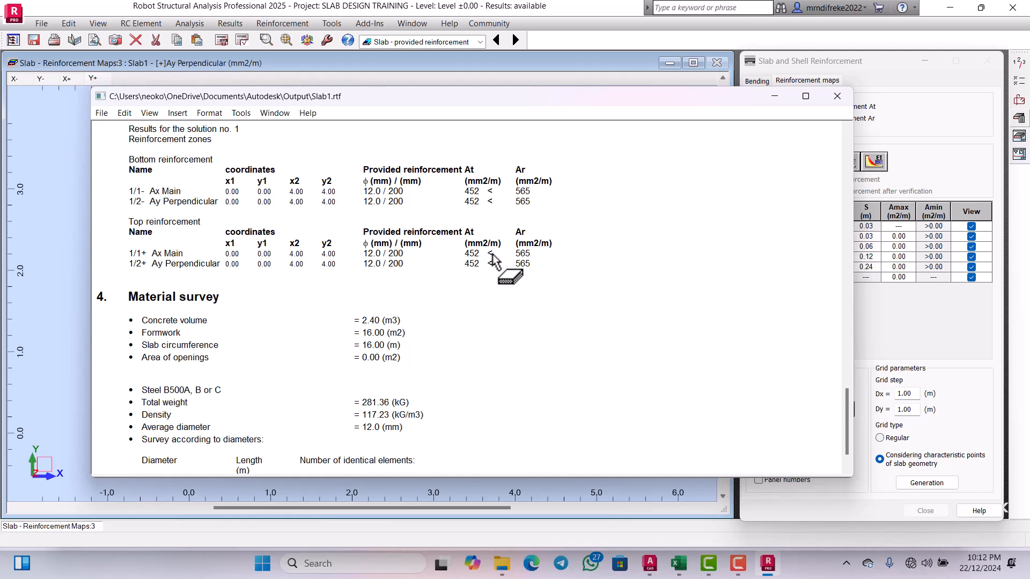
pyautogui.scroll(-2, 525, 277)
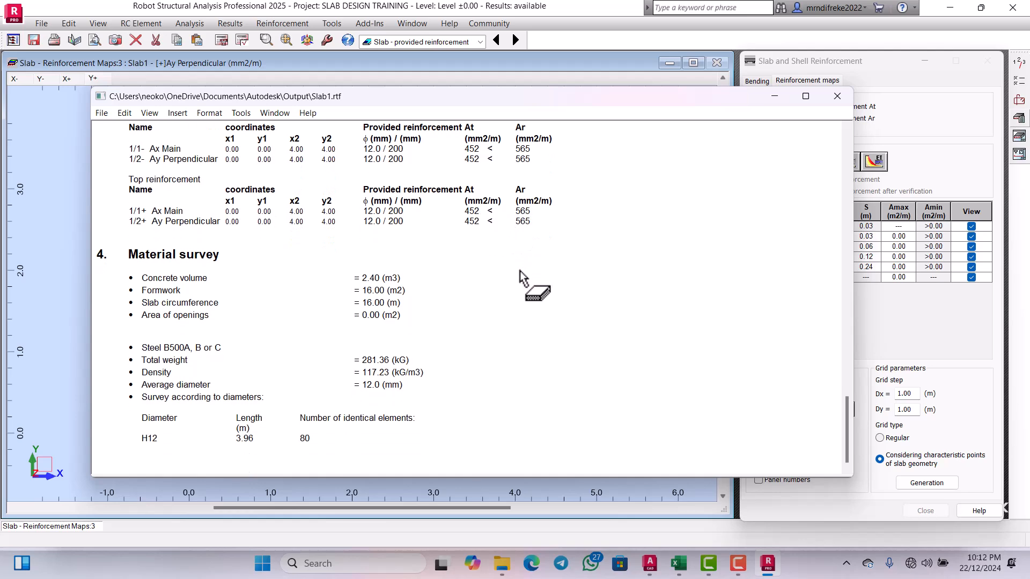
pyautogui.scroll(15, 518, 272)
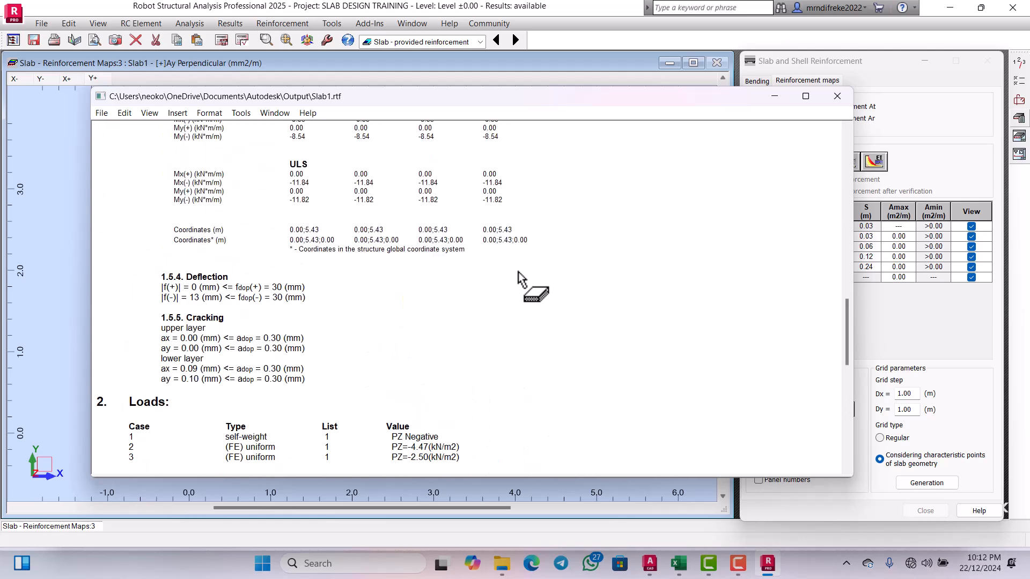
pyautogui.scroll(10, 518, 272)
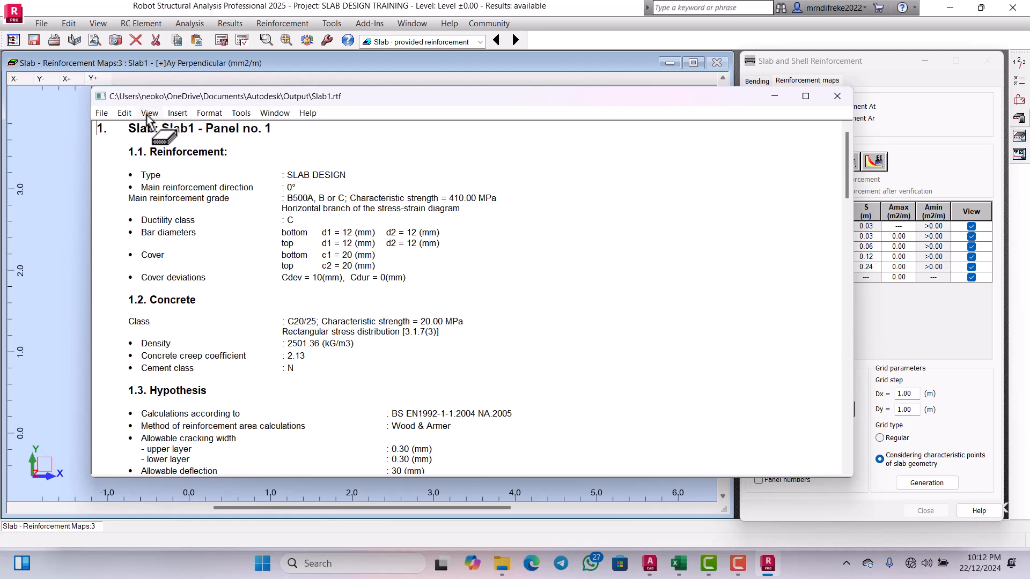
pyautogui.click(125, 114)
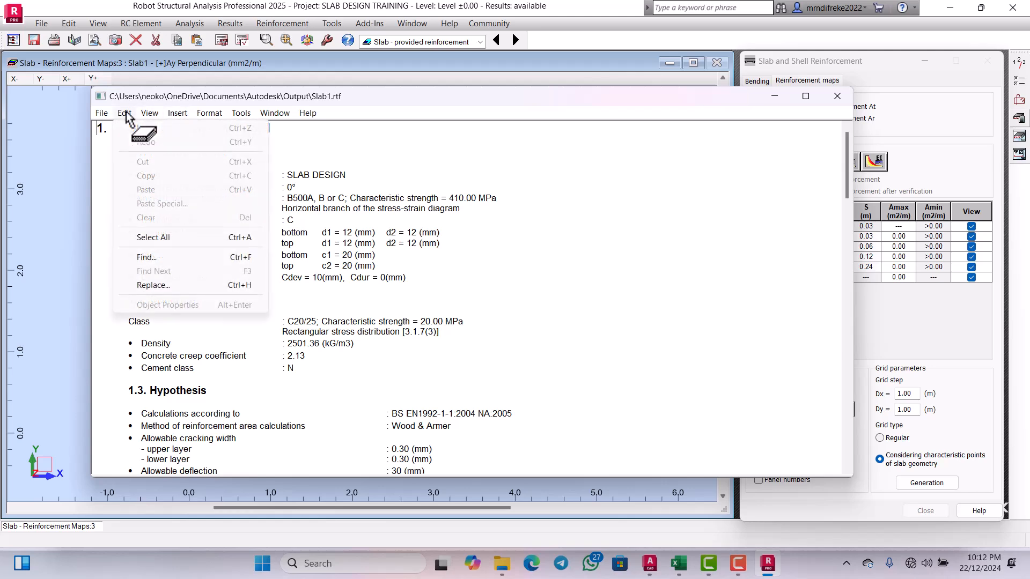
pyautogui.click(102, 114)
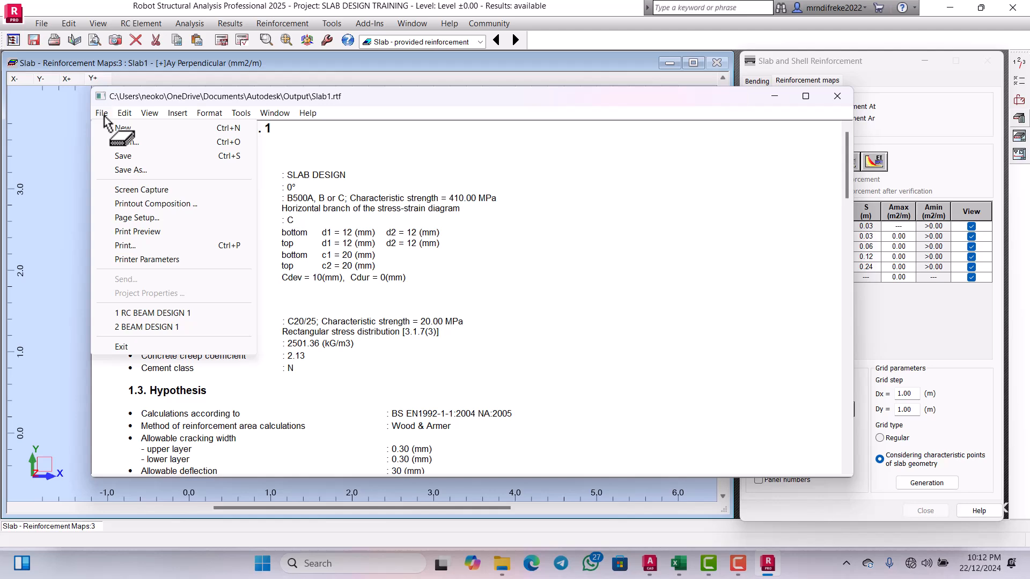
pyautogui.click(124, 170)
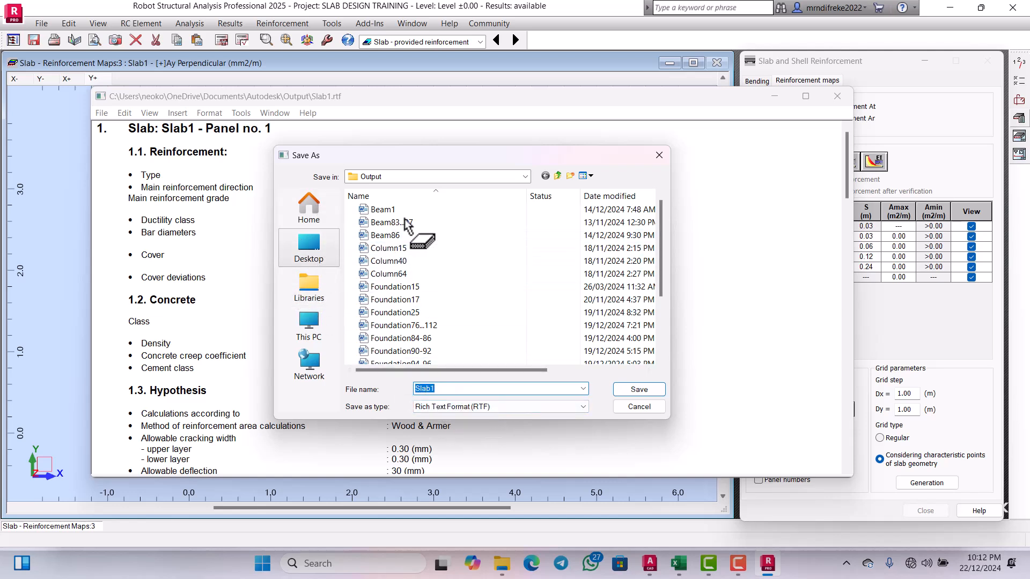
pyautogui.click(652, 156)
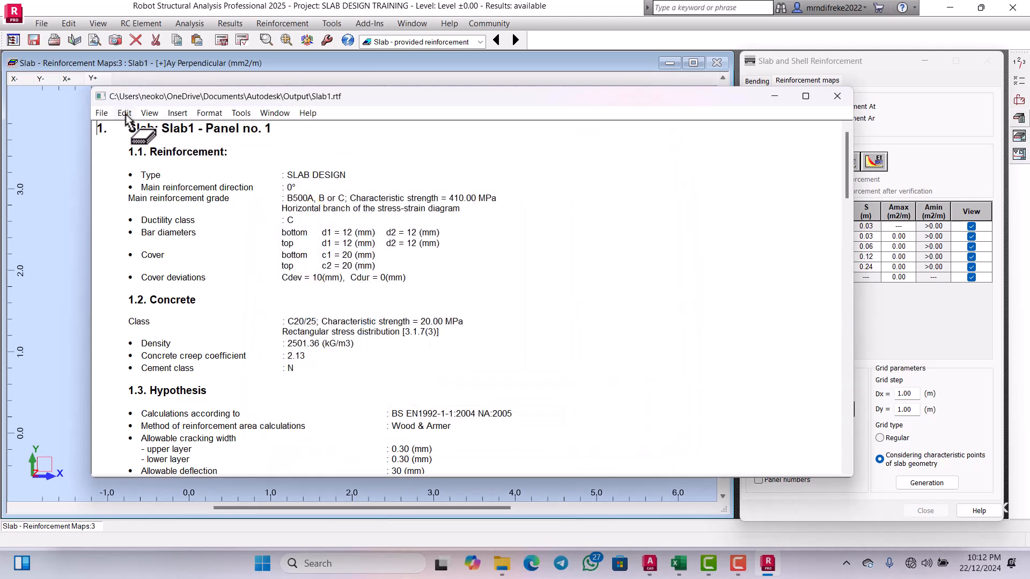
# - Print the whole calculation note with Microsoft Print to PDF and save it on the Desktop as ROBOT SLAB DESIGN 2
pyautogui.click(102, 114)
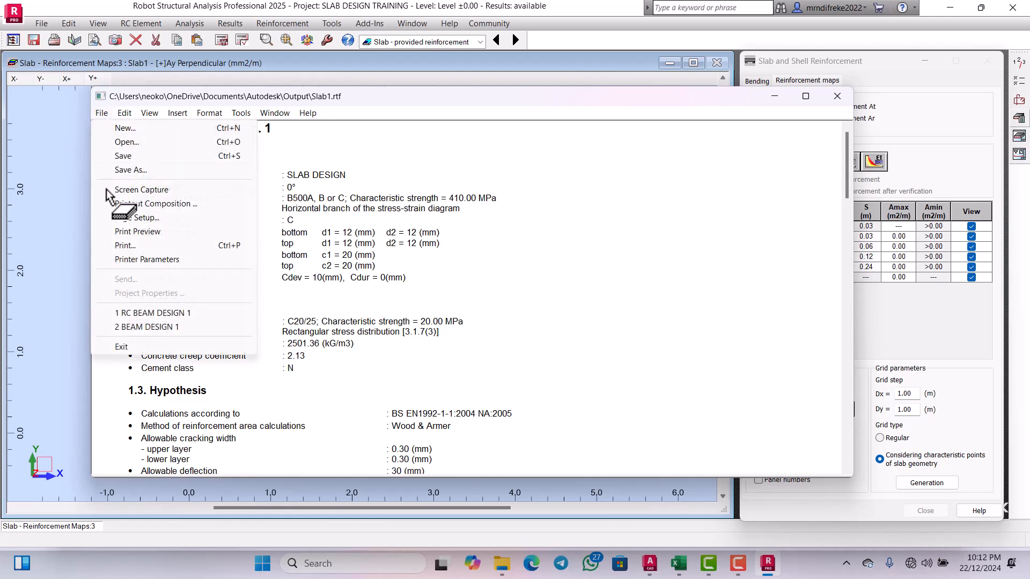
pyautogui.click(123, 246)
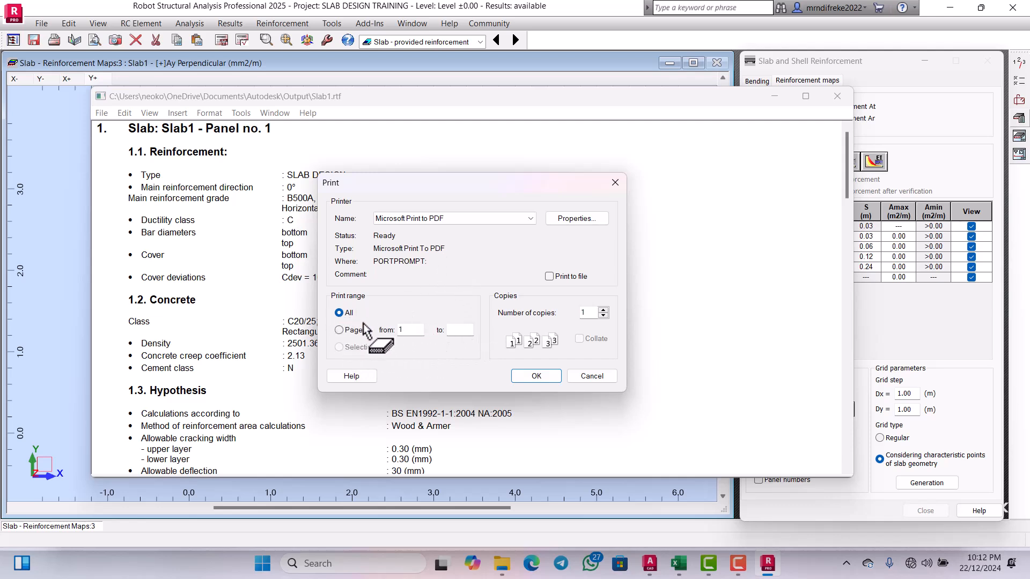
pyautogui.click(537, 376)
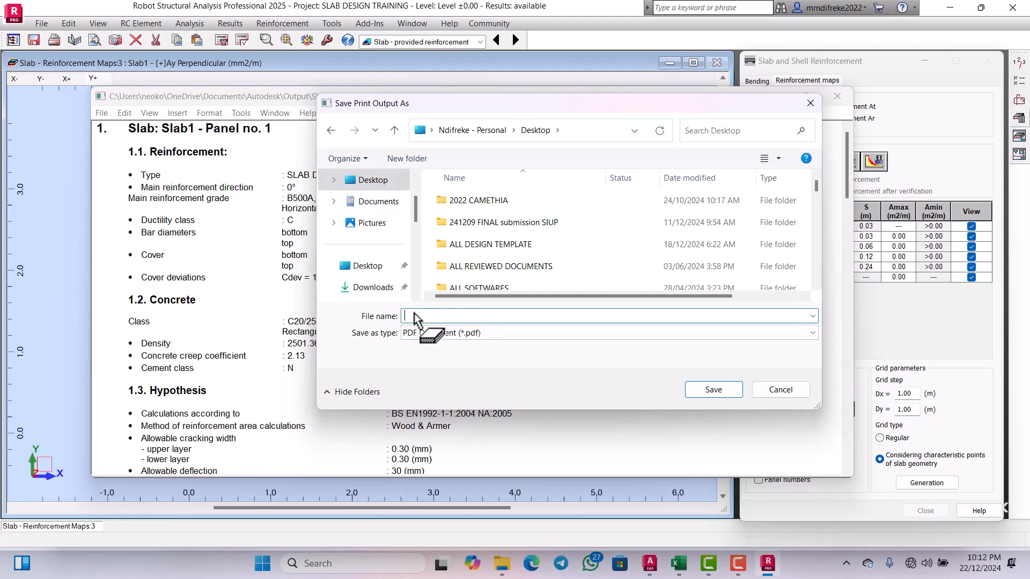
pyautogui.write('ROBO')
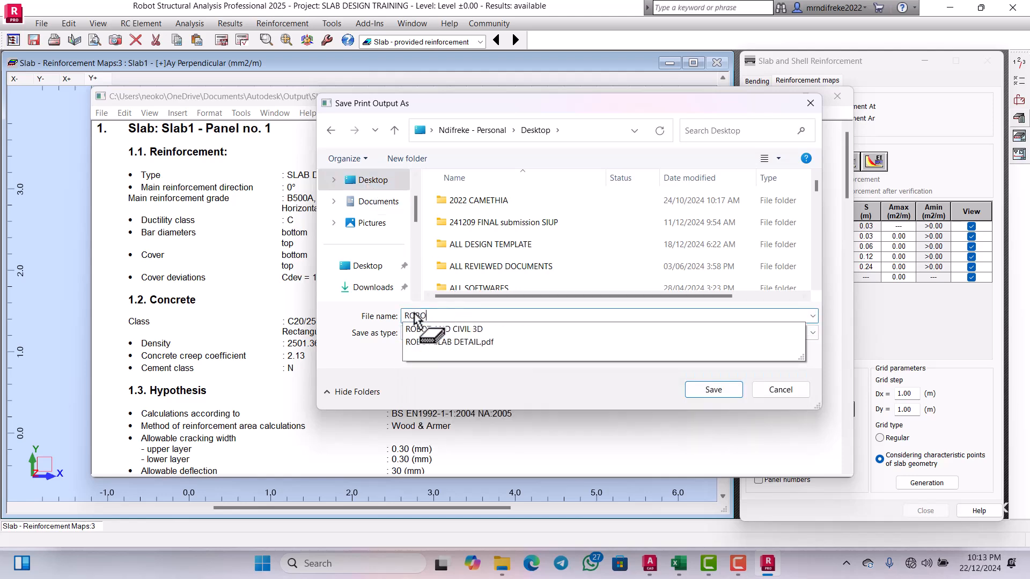
pyautogui.write('T SLAB')
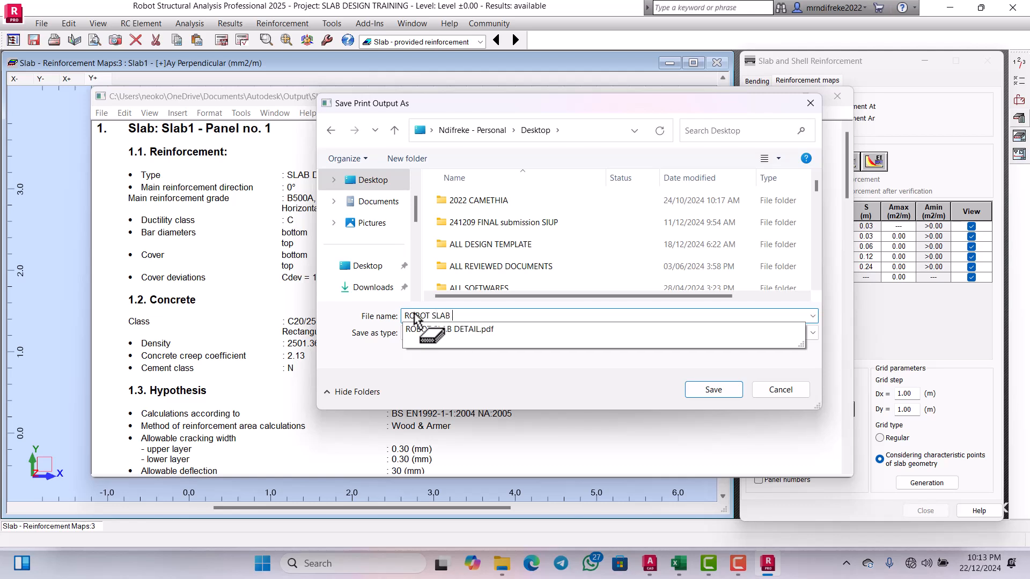
pyautogui.write(' DESIGN 2')
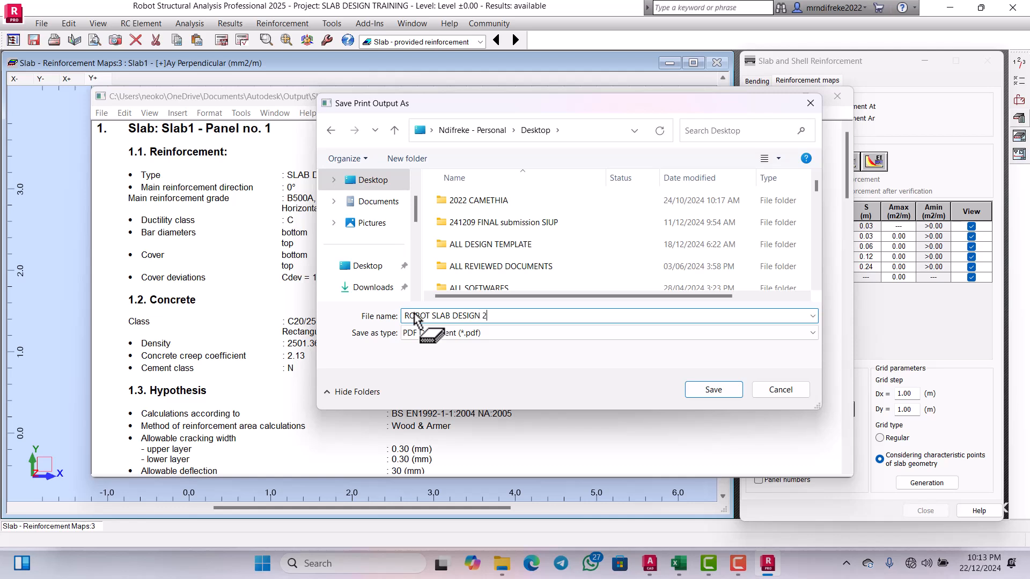
pyautogui.click(713, 390)
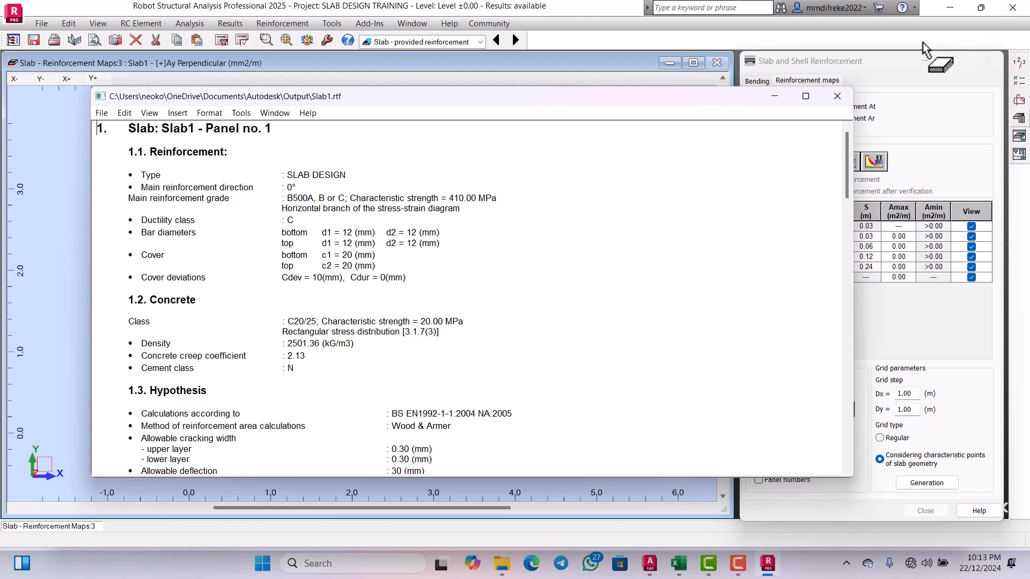
# - Clear the open windows away to reach the desktop, open the ROBOT SLAB DESIGN 2 PDF in Acrobat and review it through the detailing results
pyautogui.click(956, 4)
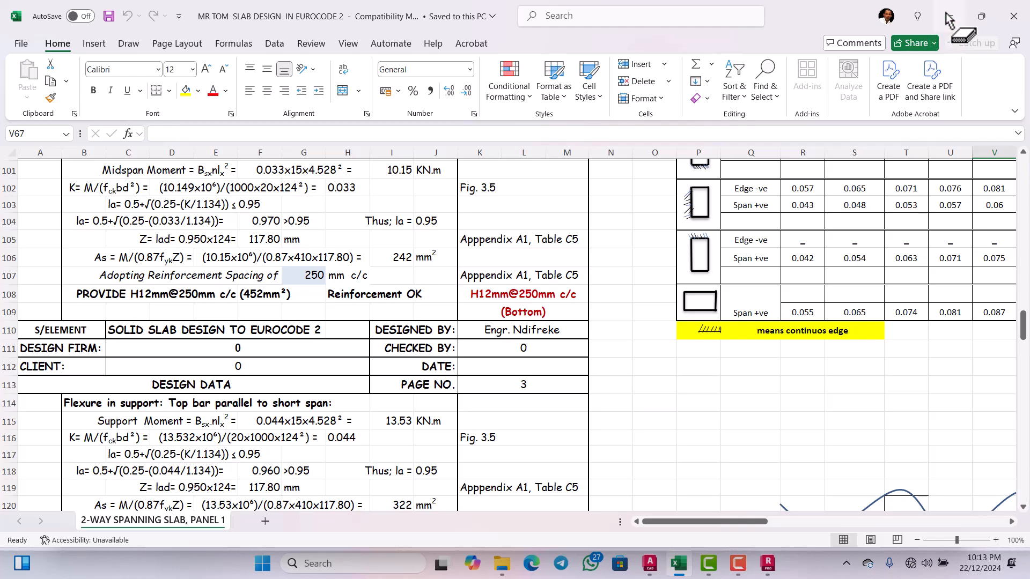
pyautogui.click(949, 13)
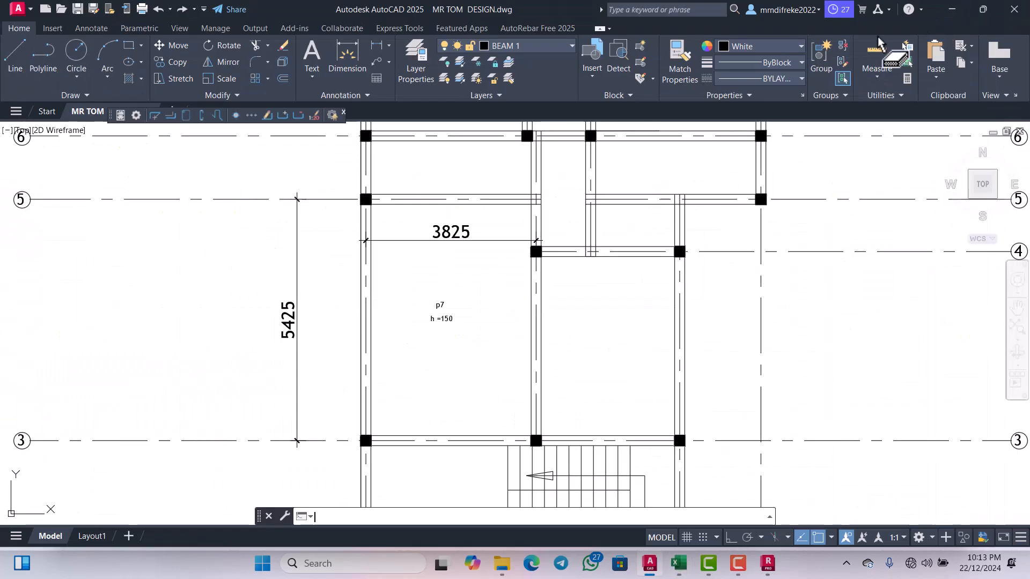
pyautogui.click(955, 15)
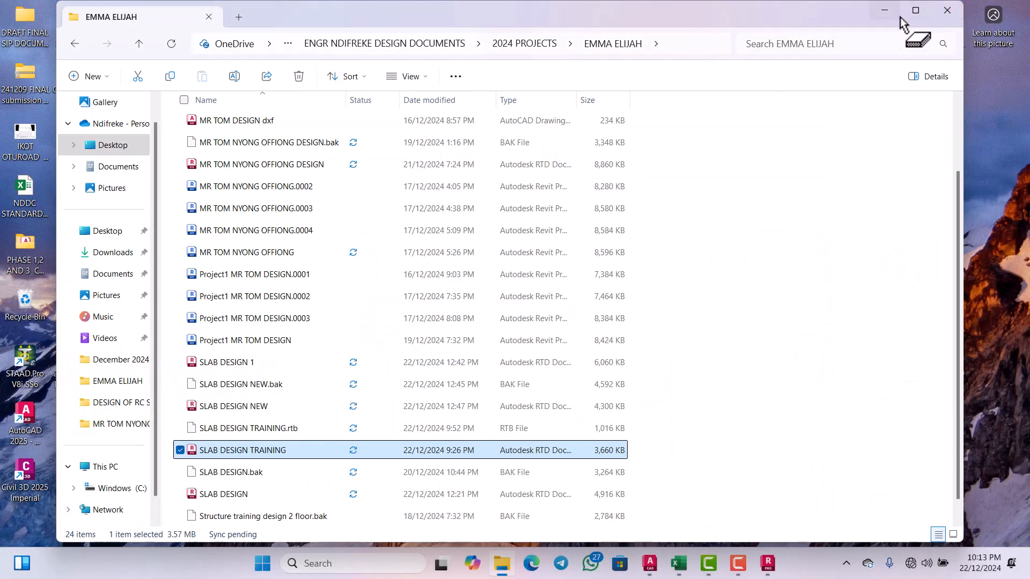
pyautogui.click(884, 11)
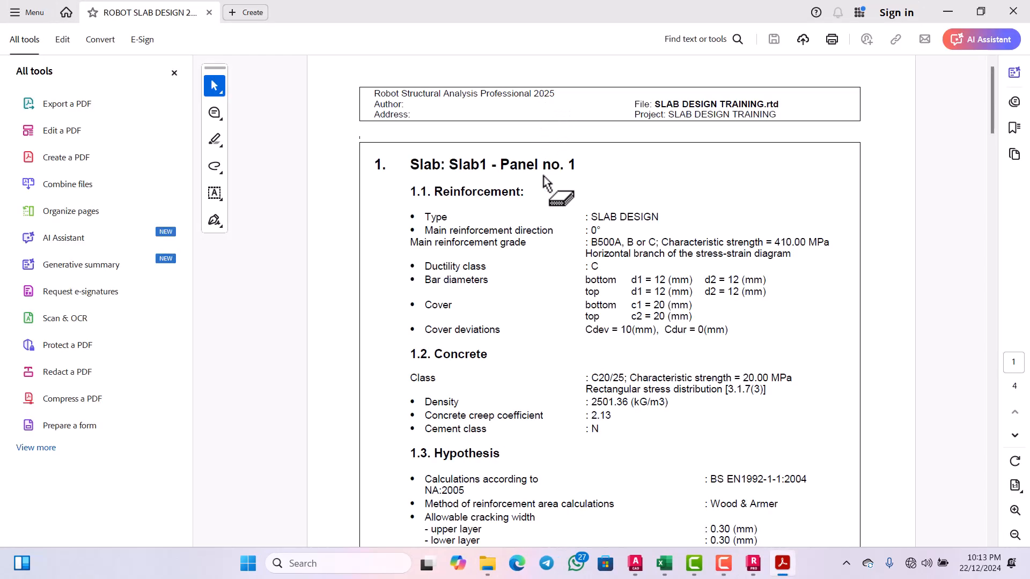
pyautogui.scroll(-3, 550, 204)
pyautogui.scroll(-12, 550, 204)
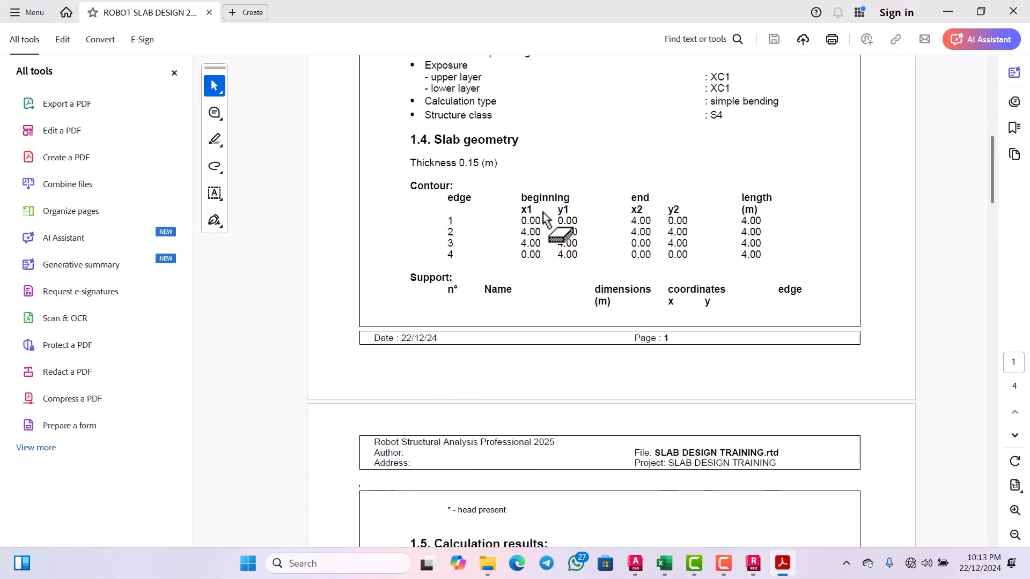
pyautogui.scroll(-15, 543, 225)
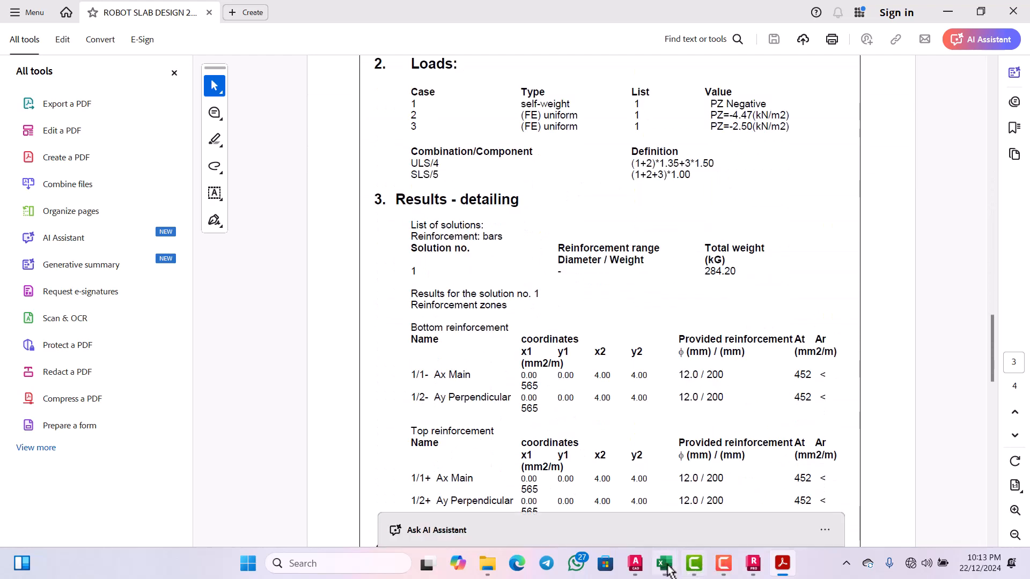
# - Switch through Robot to the AutoCAD drawing and view the full floor beam layout alongside the floor plan
pyautogui.click(751, 566)
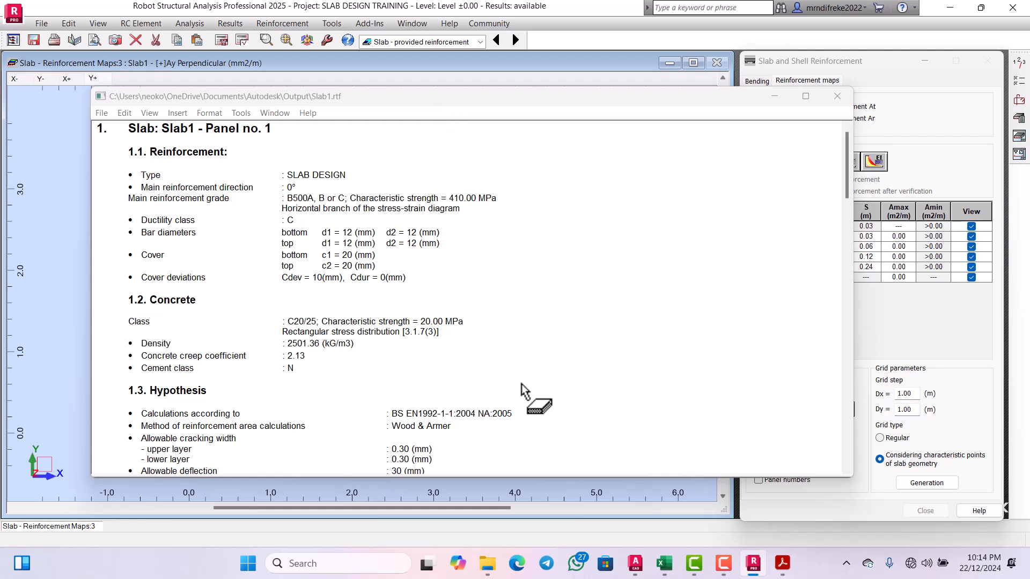
pyautogui.moveTo(638, 573)
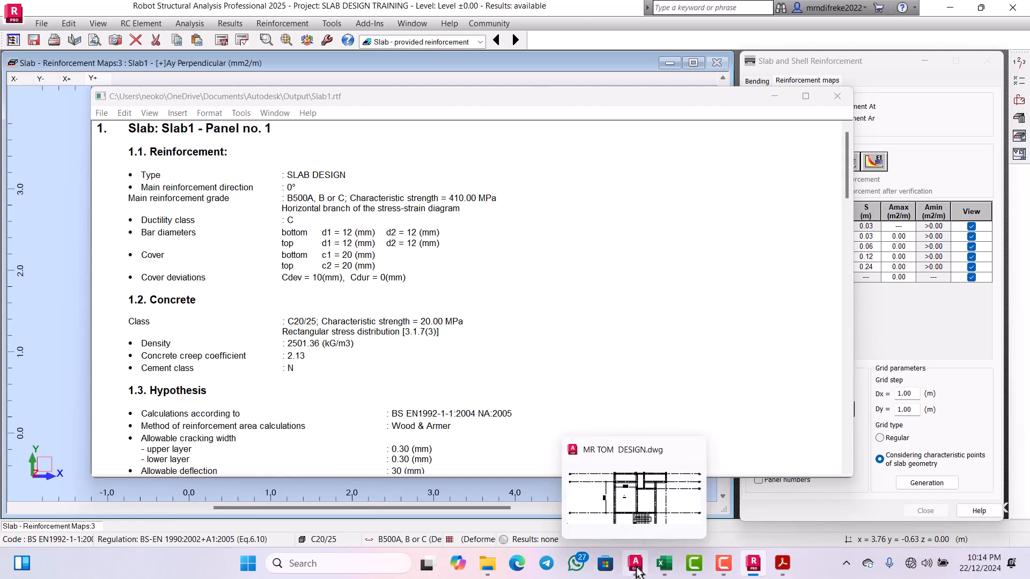
pyautogui.click(636, 568)
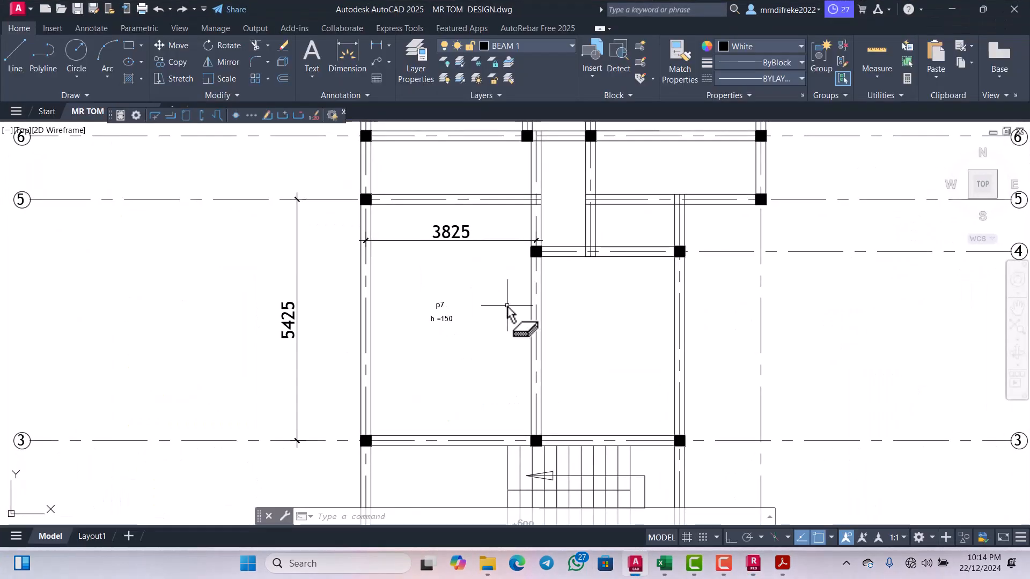
pyautogui.scroll(-5, 506, 300)
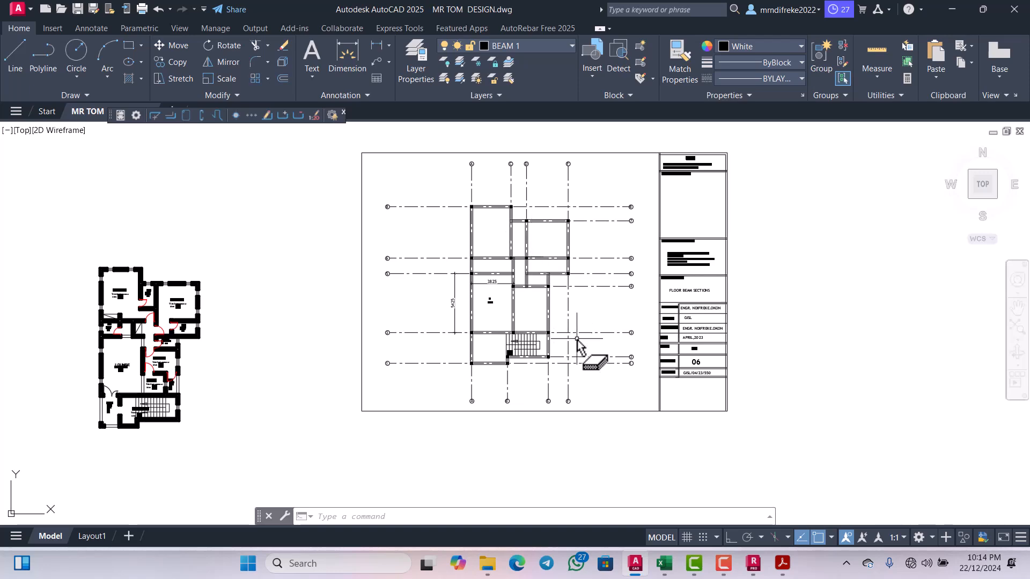